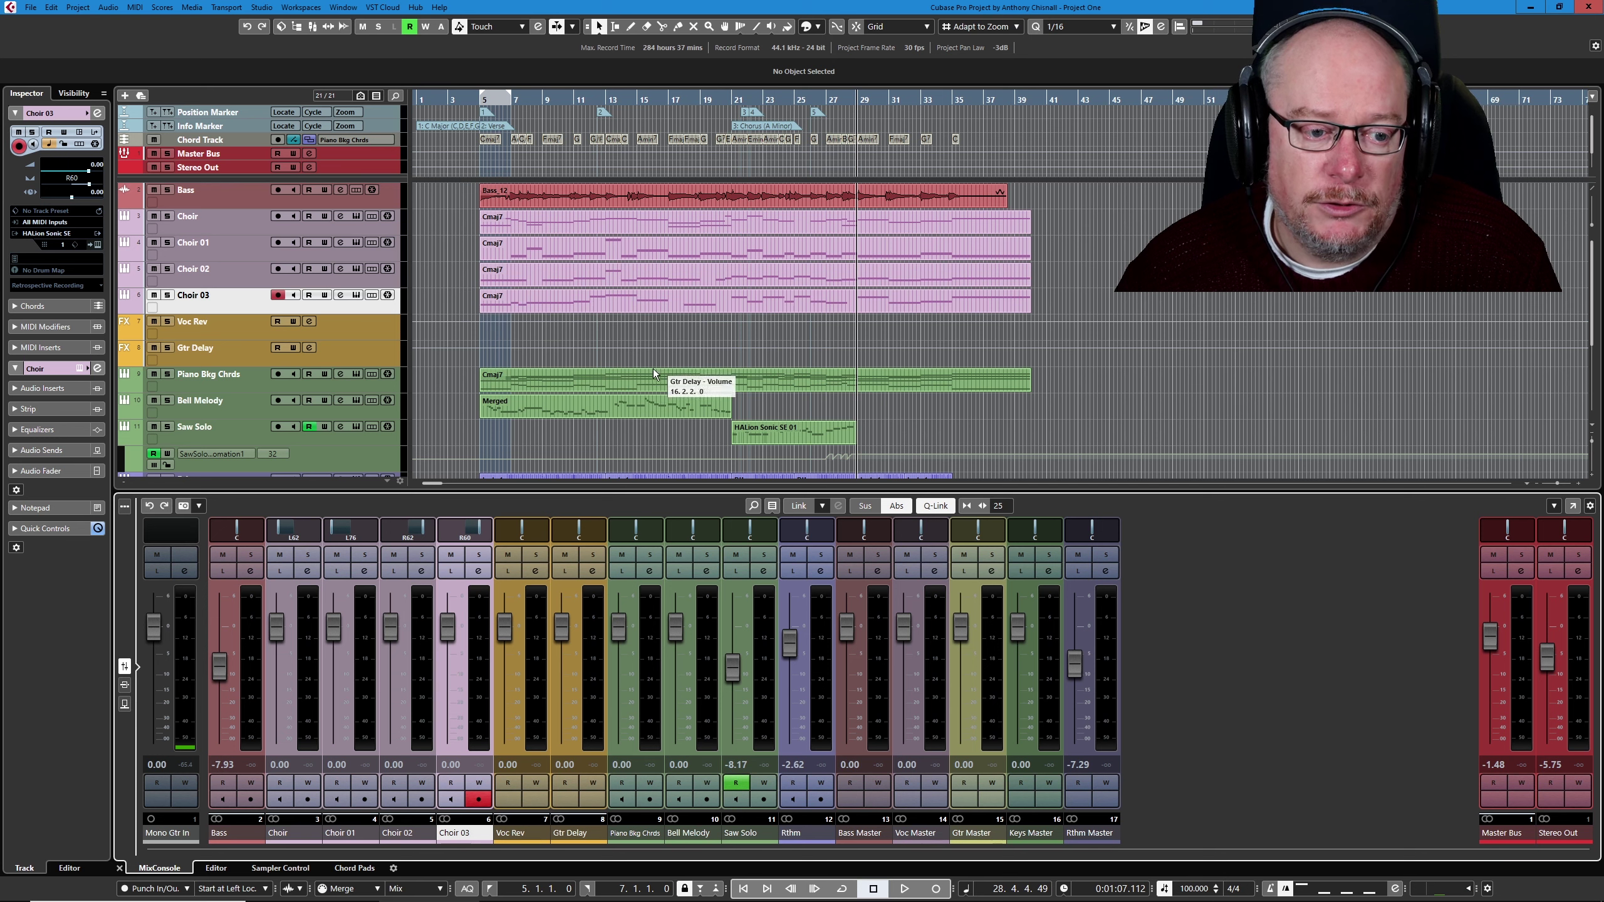
Scroll down to the Rthm part at bar 25 and open it in the lower-zone Key Editor.
scroll(754, 347, "down", 2)
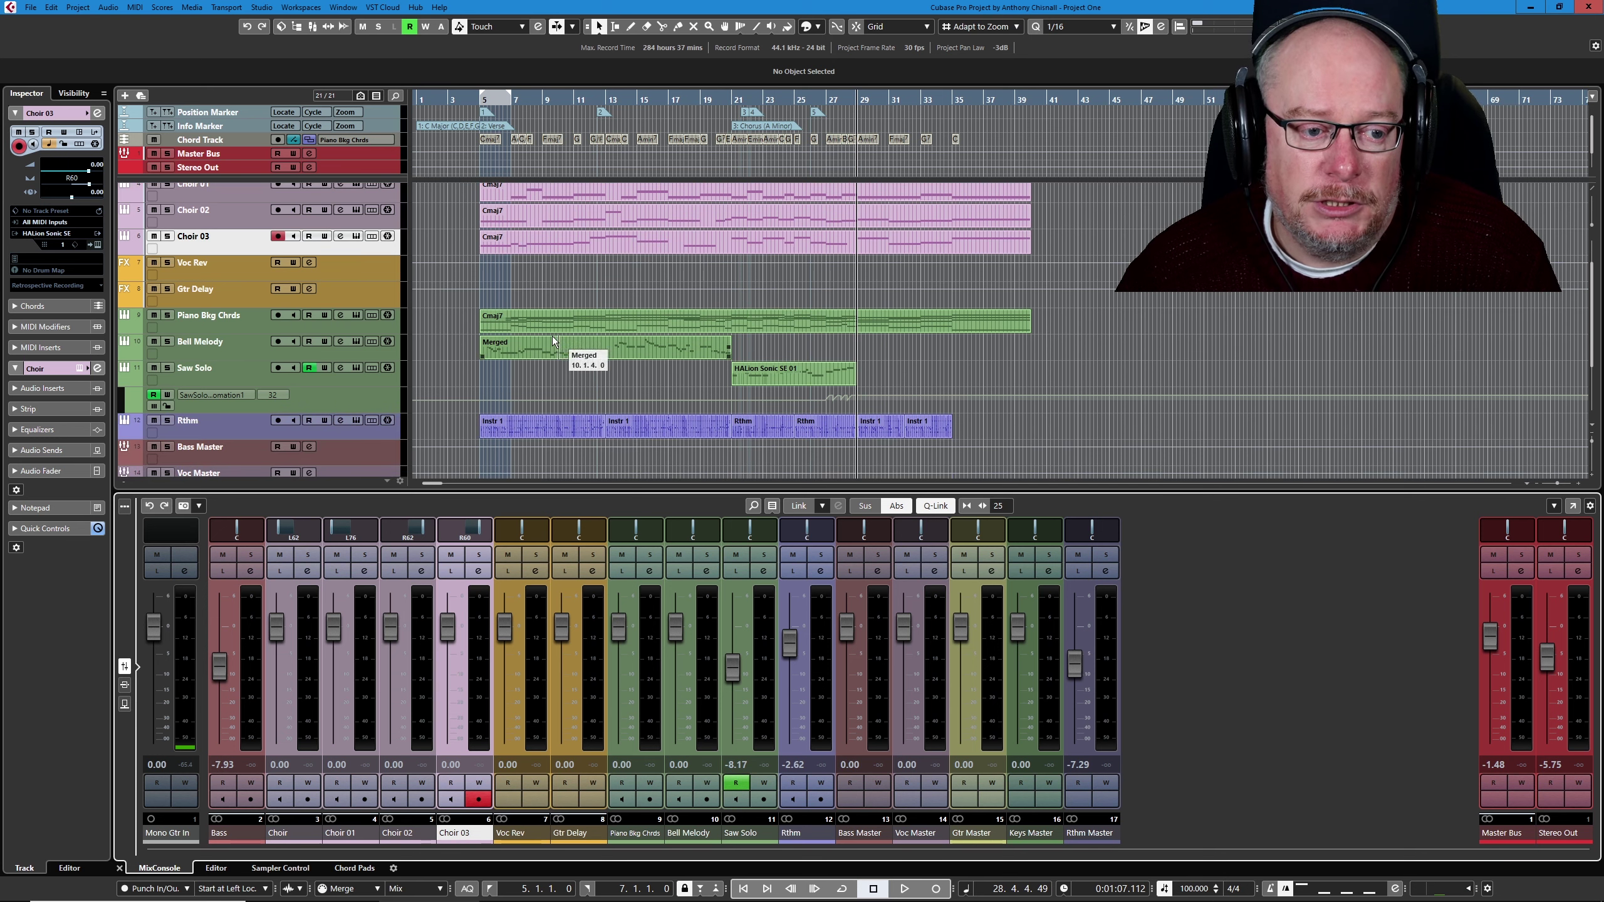
left_click(567, 311)
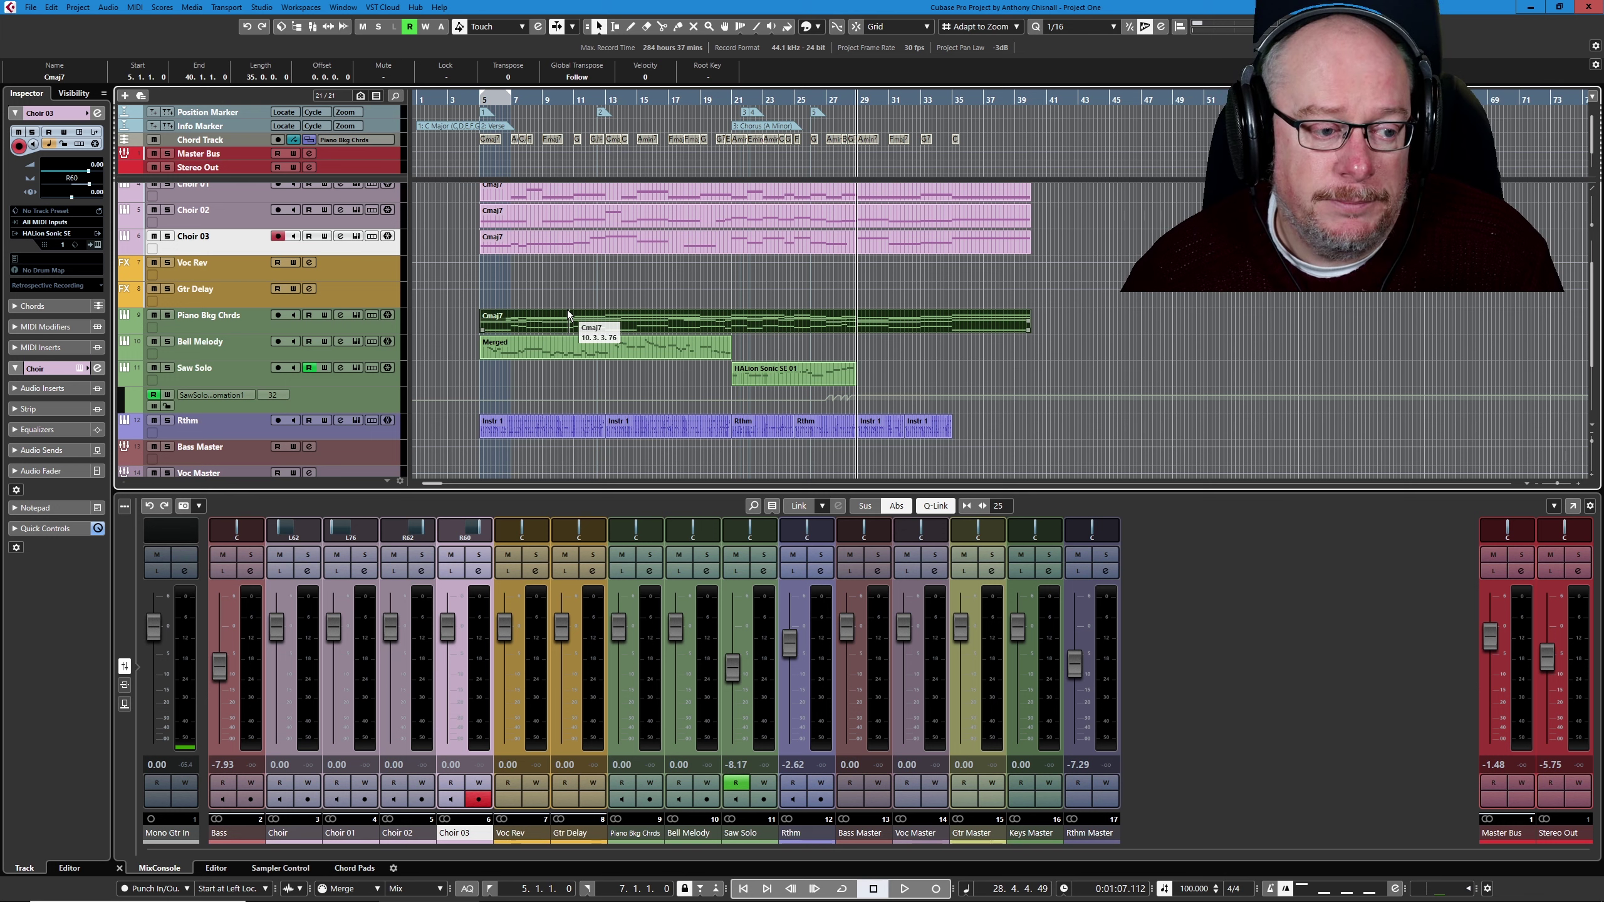
scroll(567, 310, "down", 3)
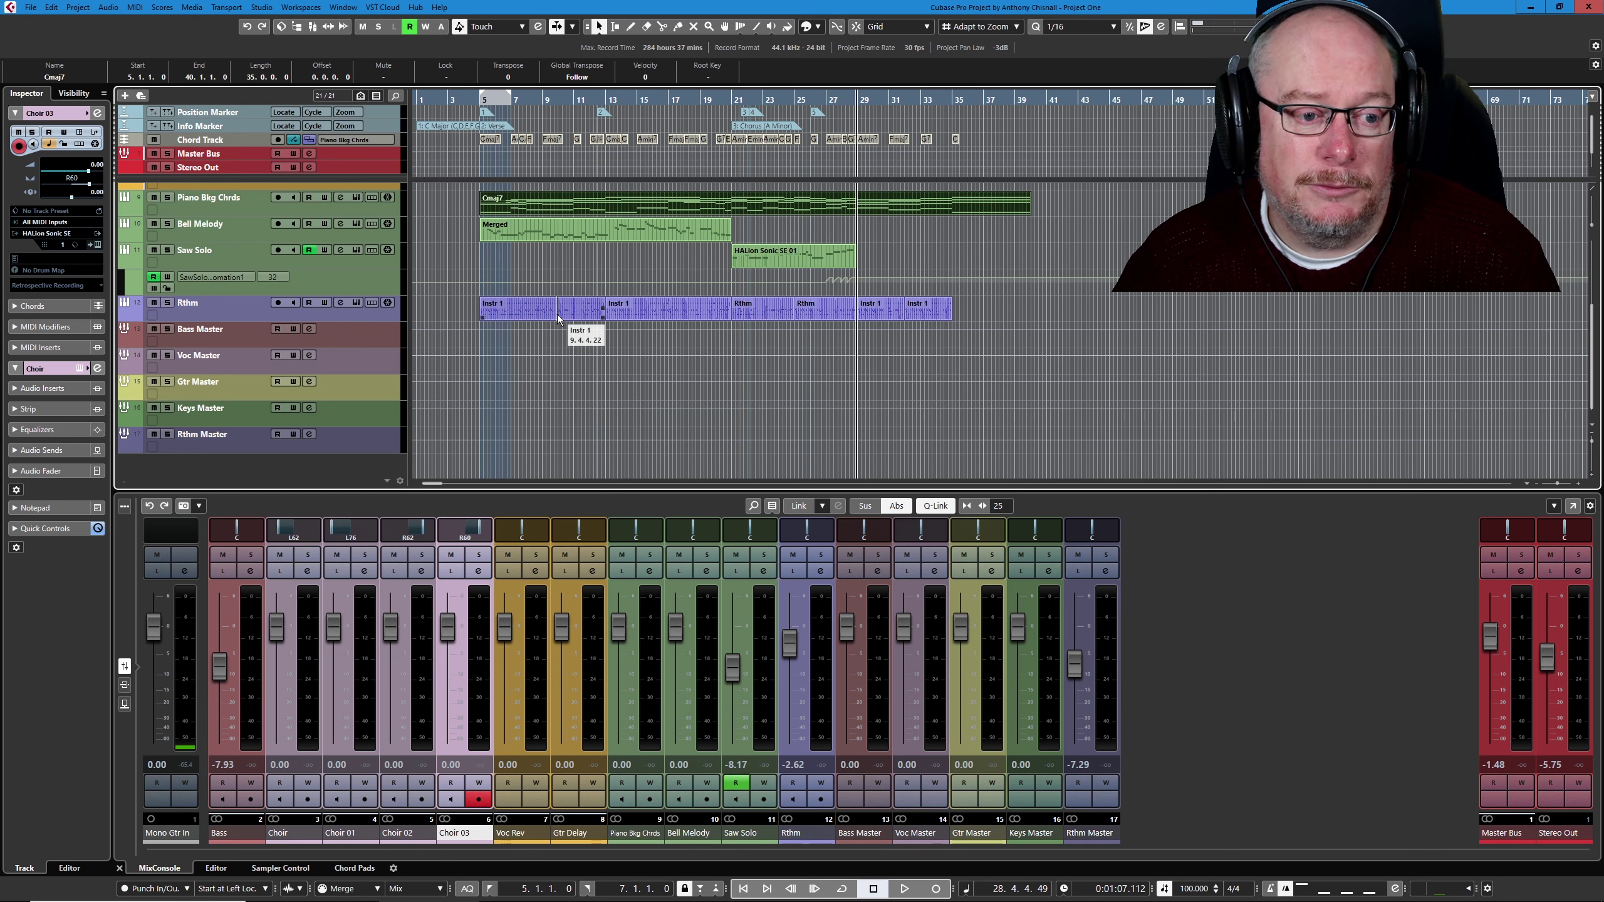
double_click(844, 310)
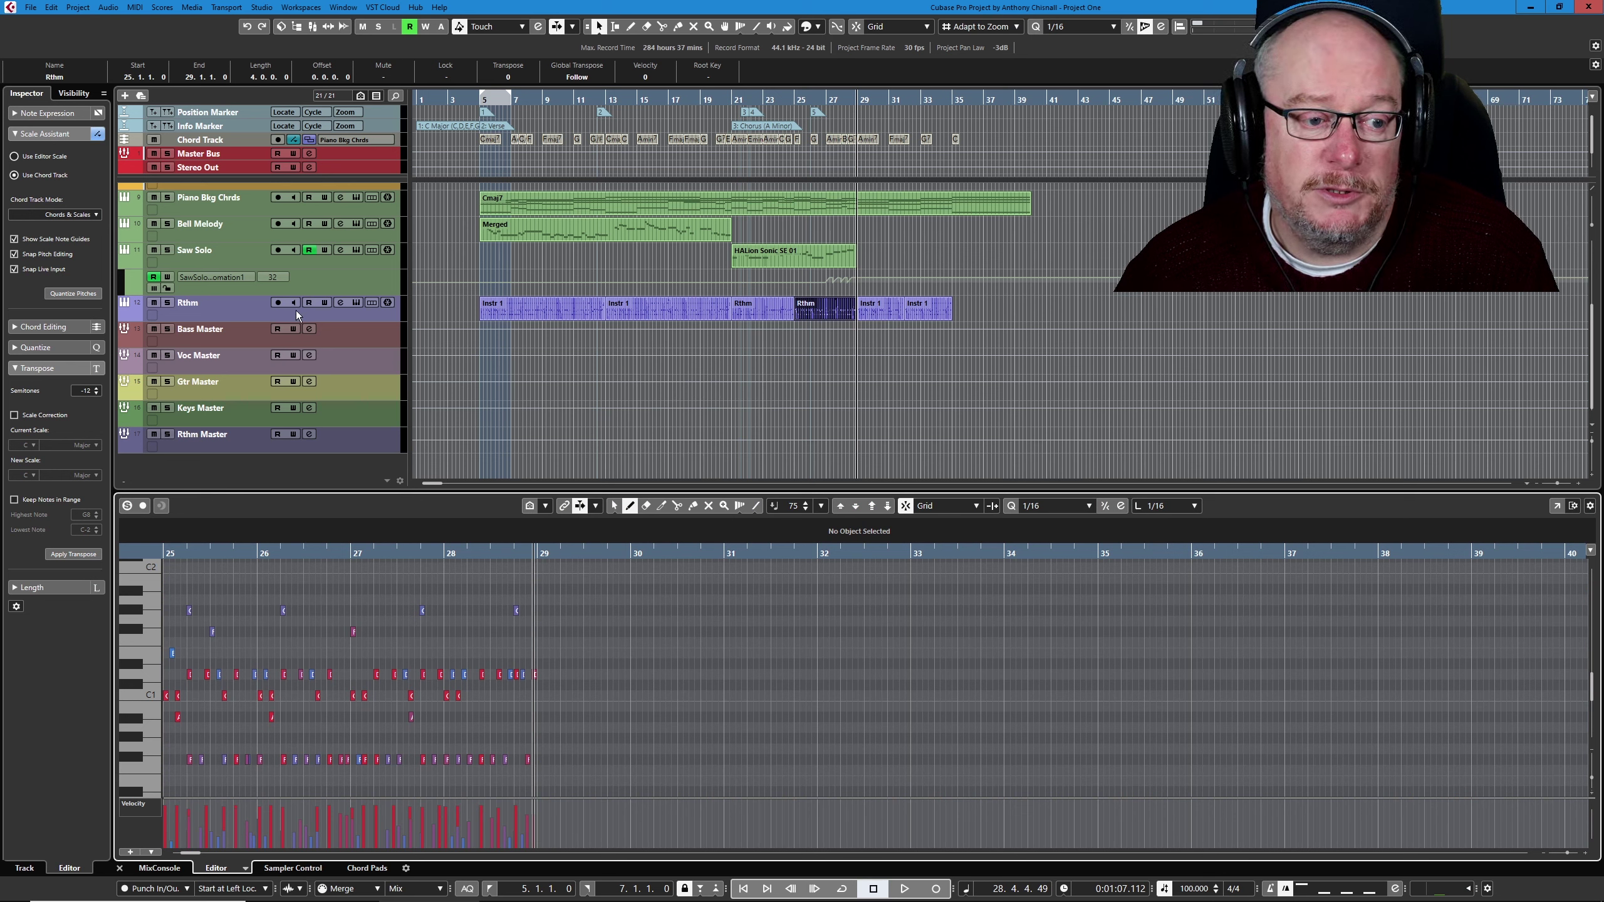
Deselect the Rthm part and bring up the File menu.
left_click(434, 304)
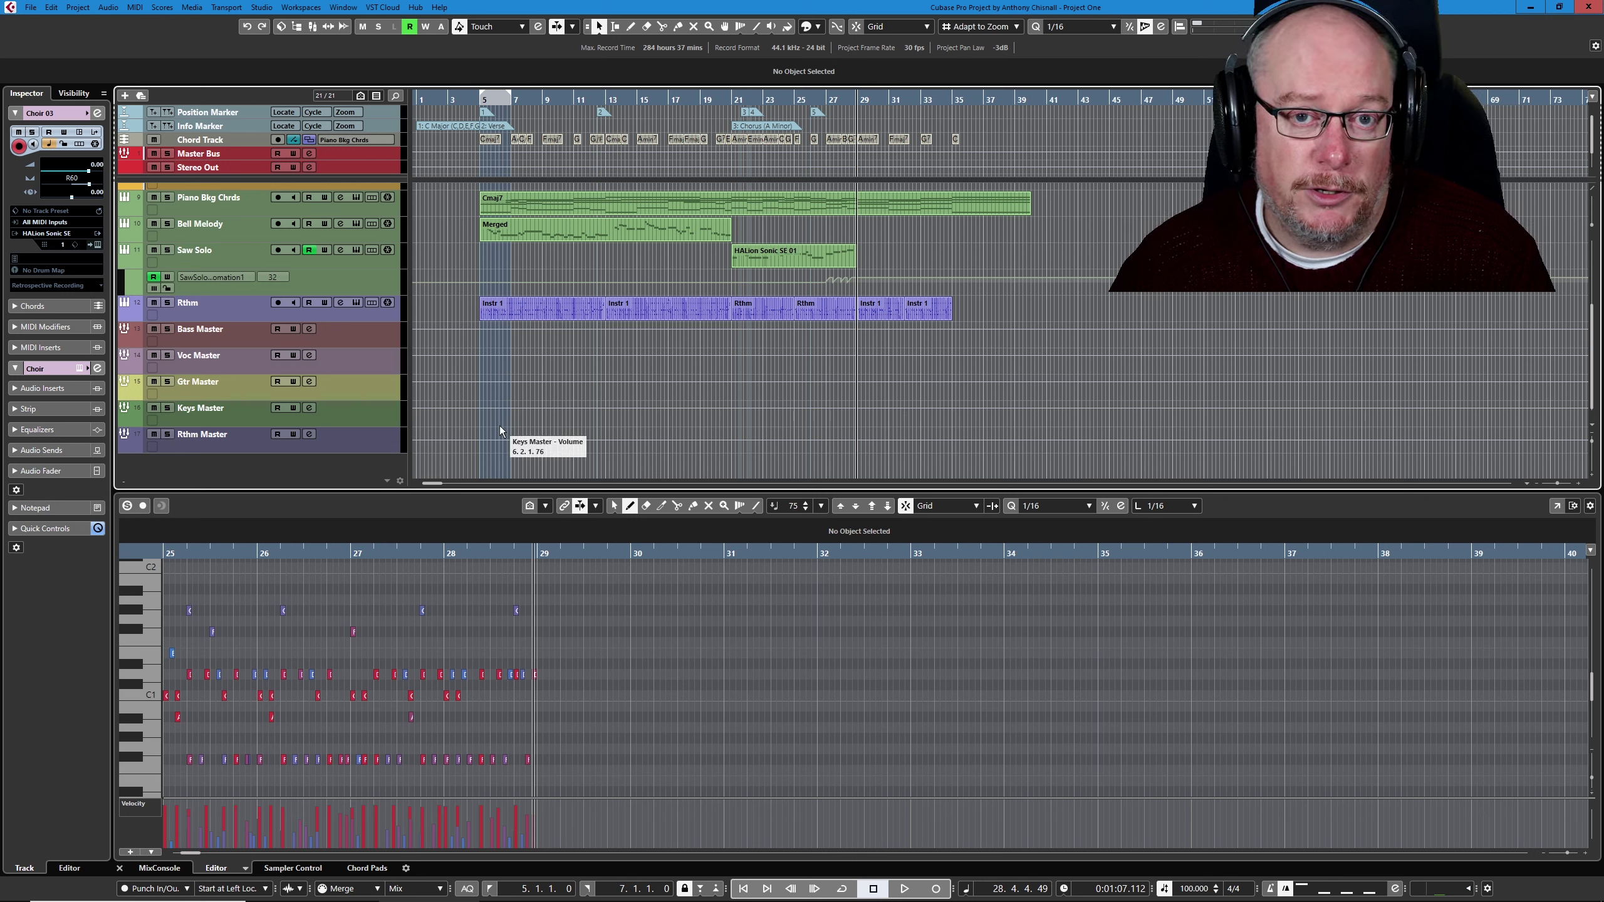
left_click(31, 9)
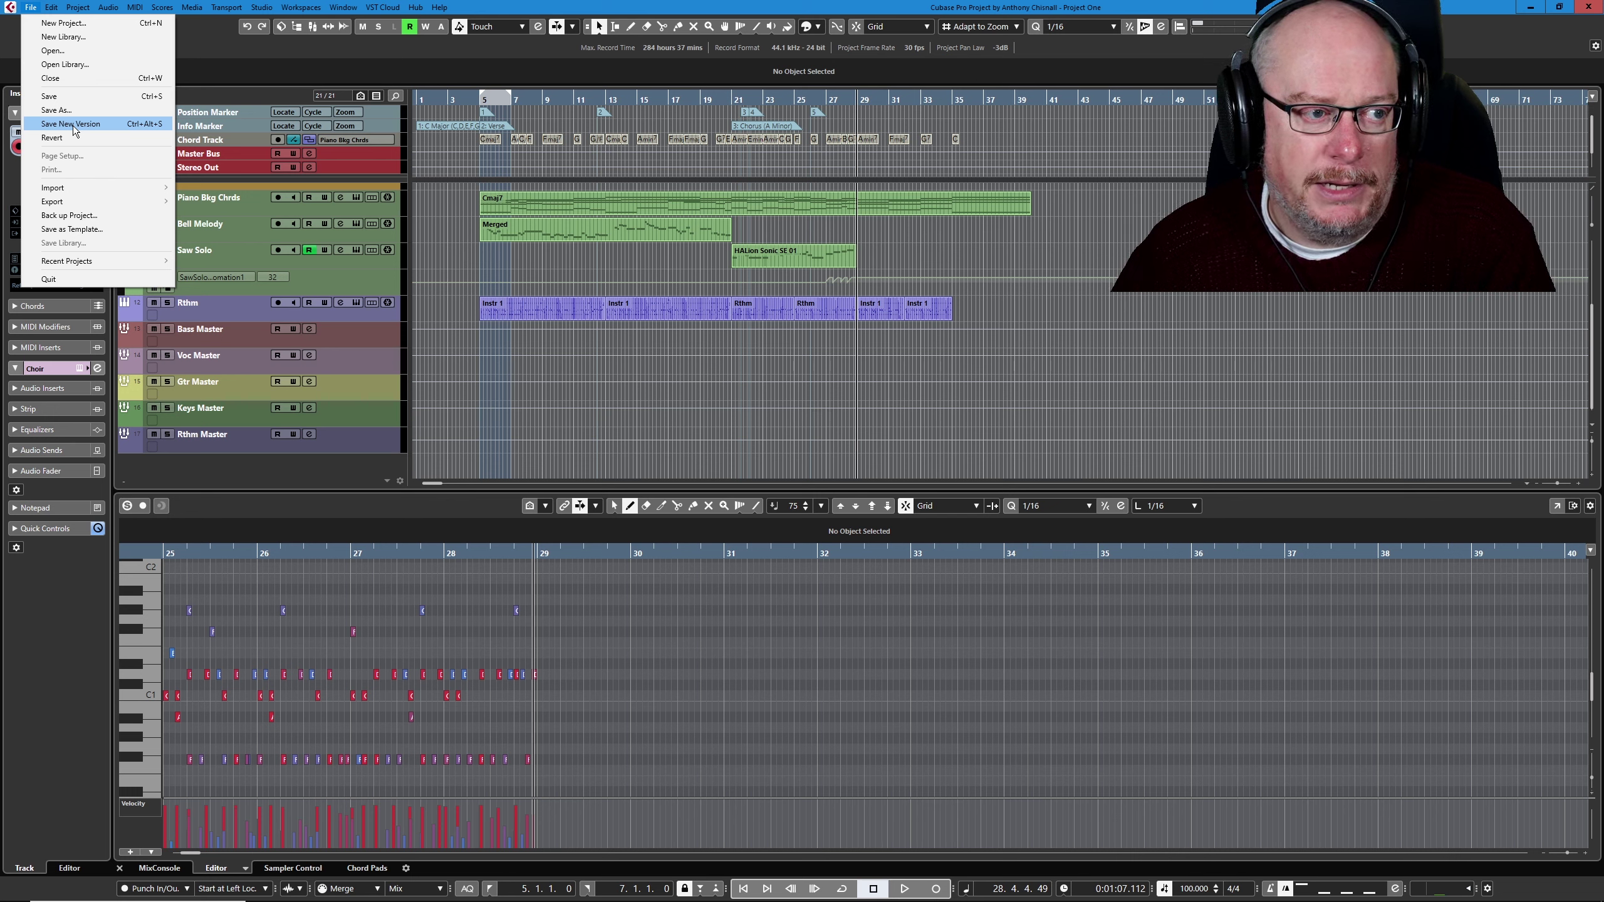
Close the File menu without choosing a command and select the Rthm drum track.
left_click(734, 10)
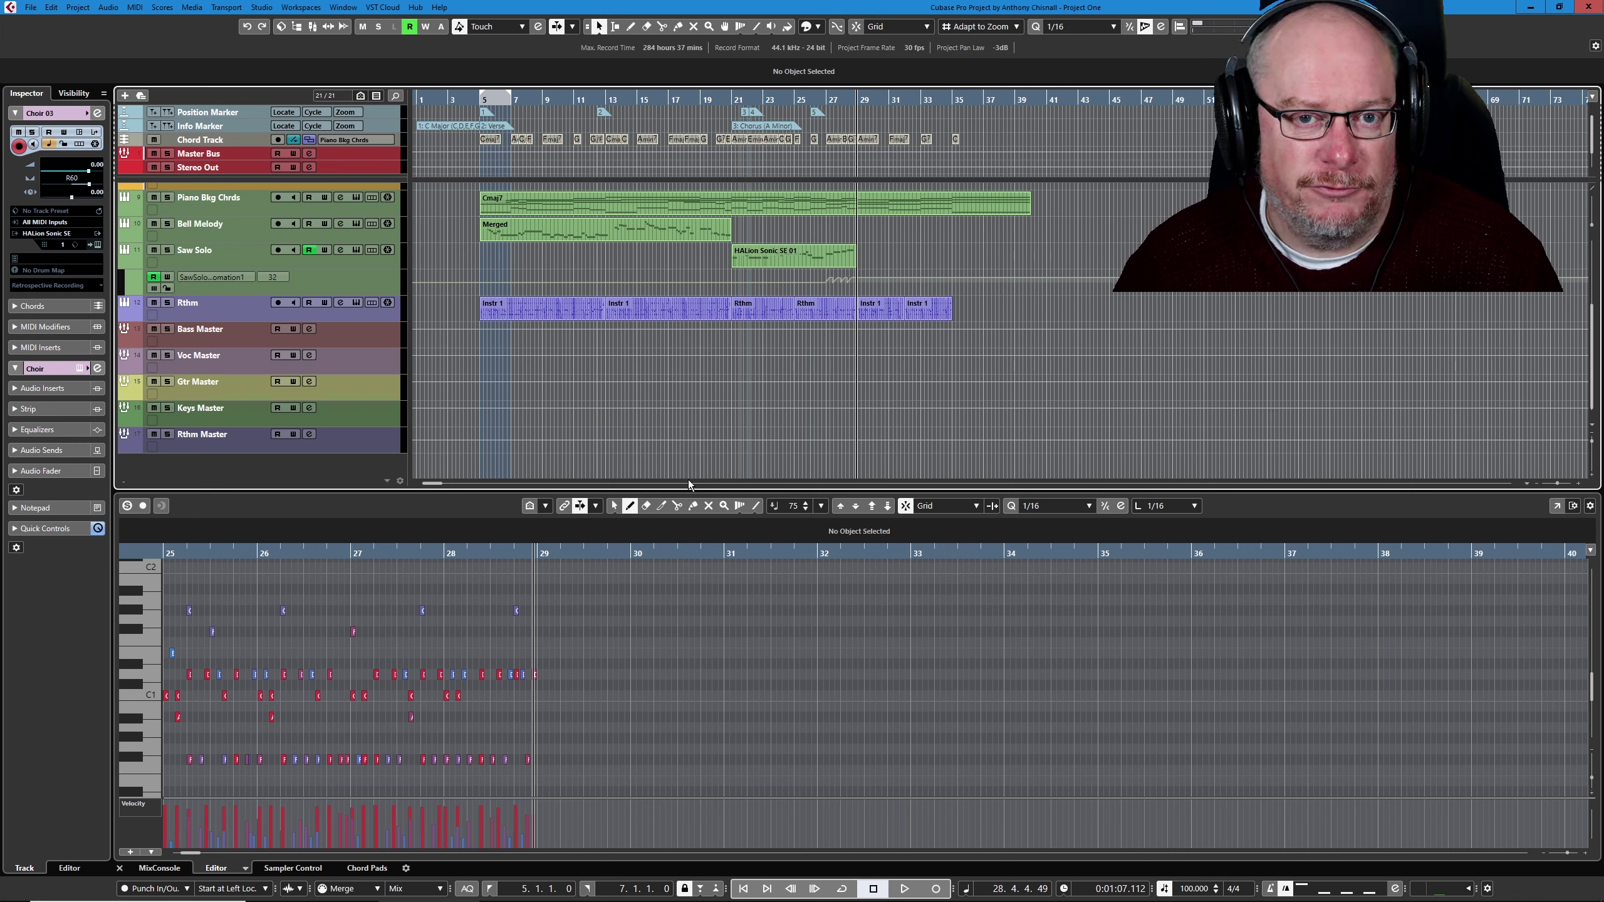
left_click(301, 316)
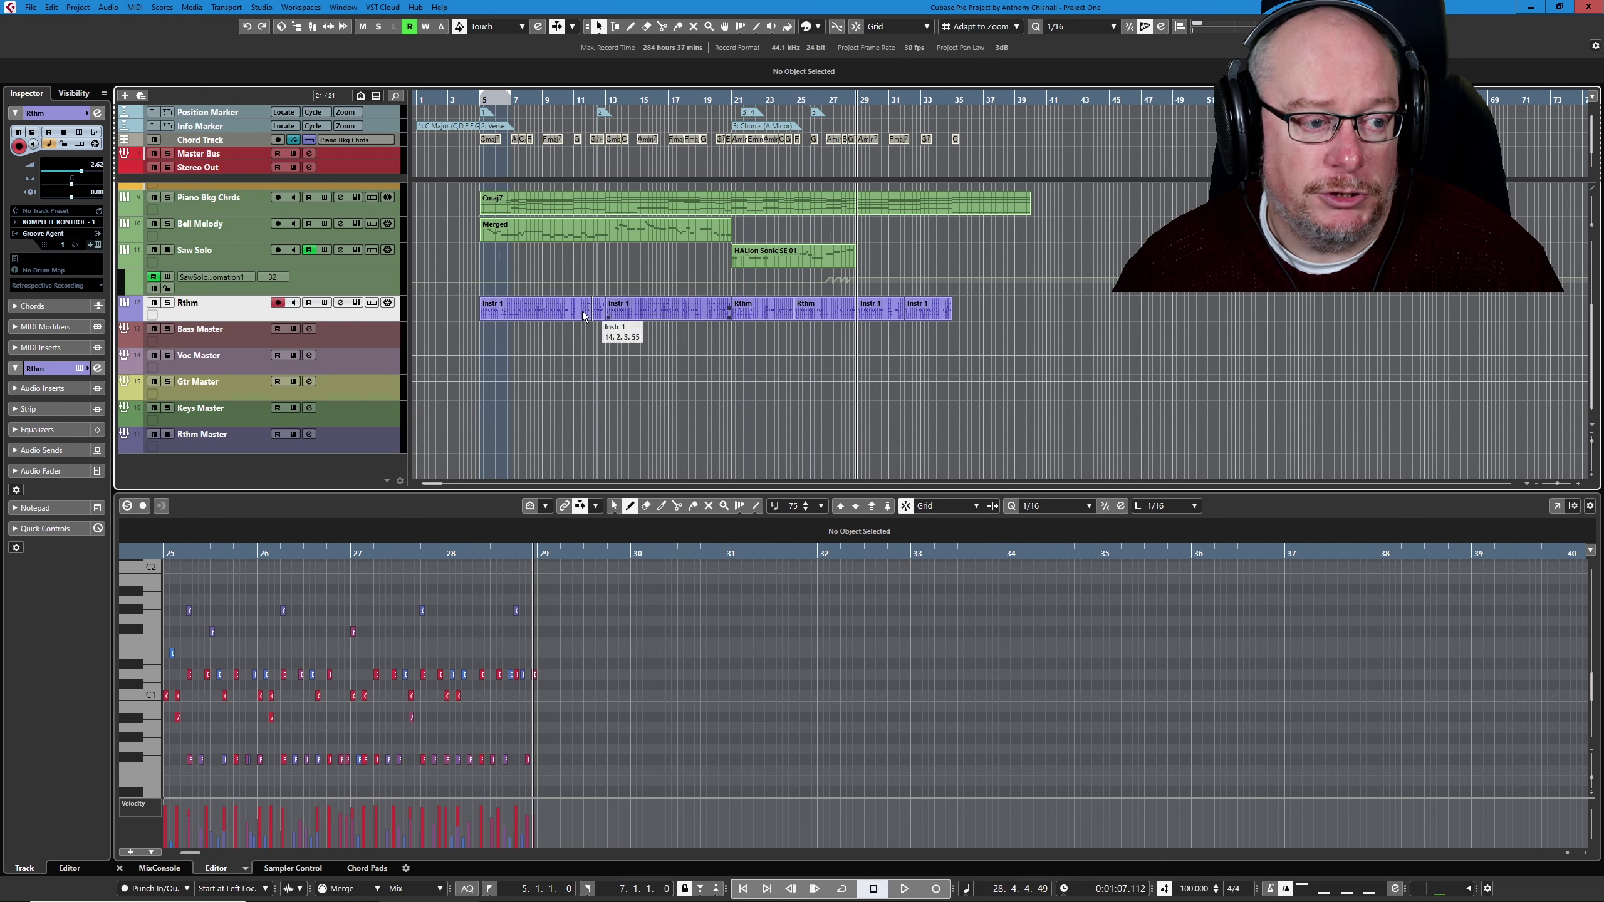
From Rthm's Groove Agent 5 kit slot, export Mixer and FX to Cubase, creating a Kit Mix track.
left_click(356, 303)
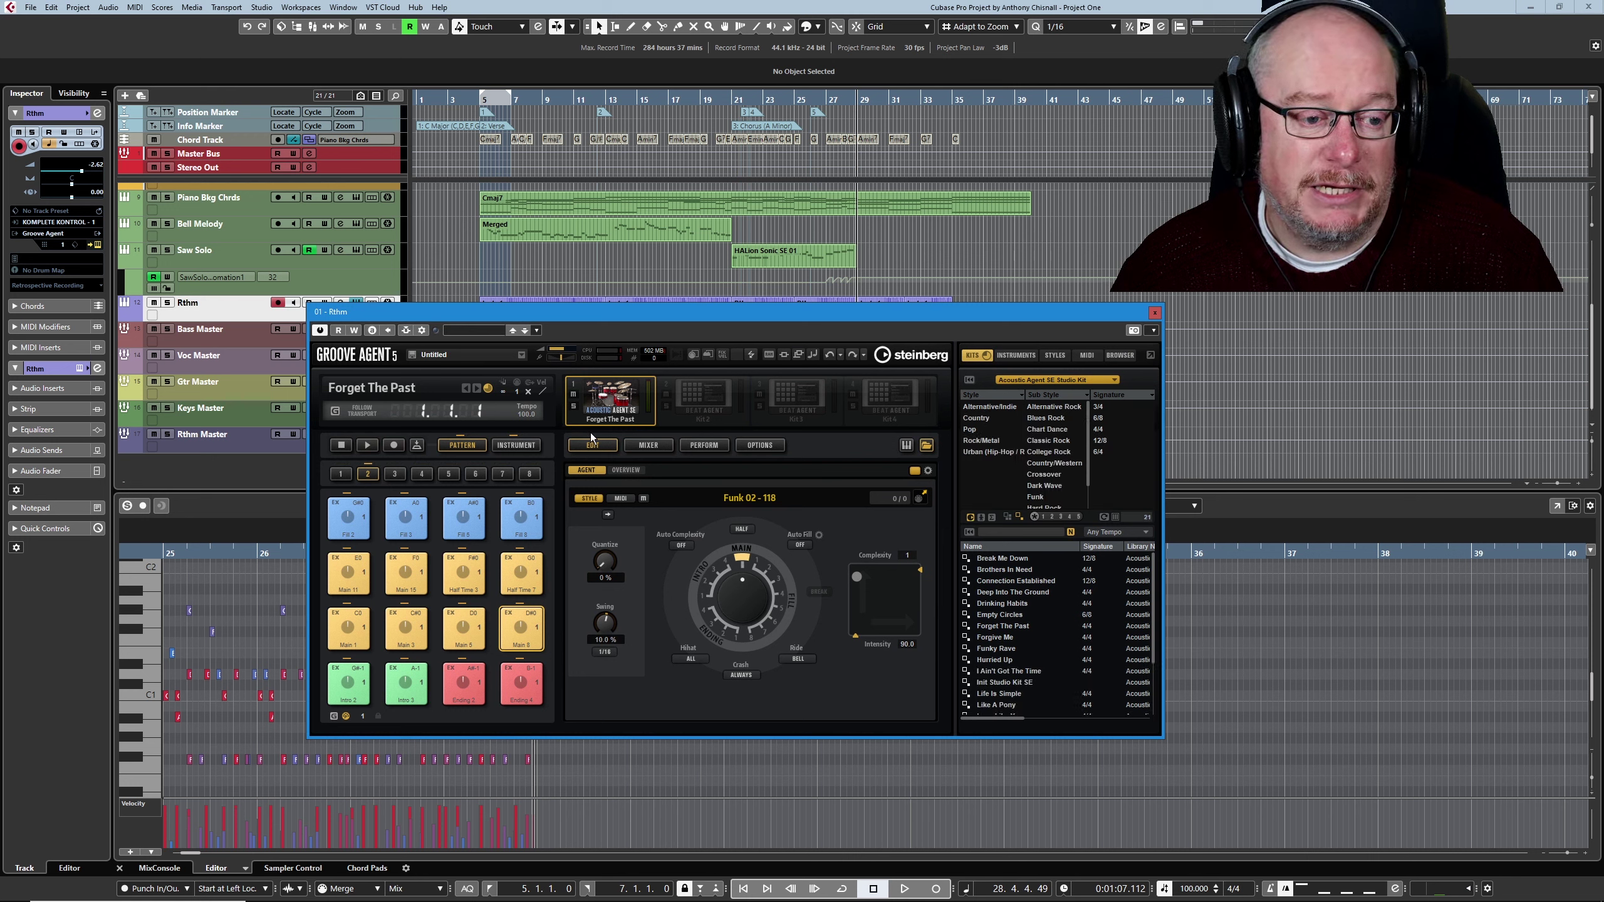
right_click(614, 400)
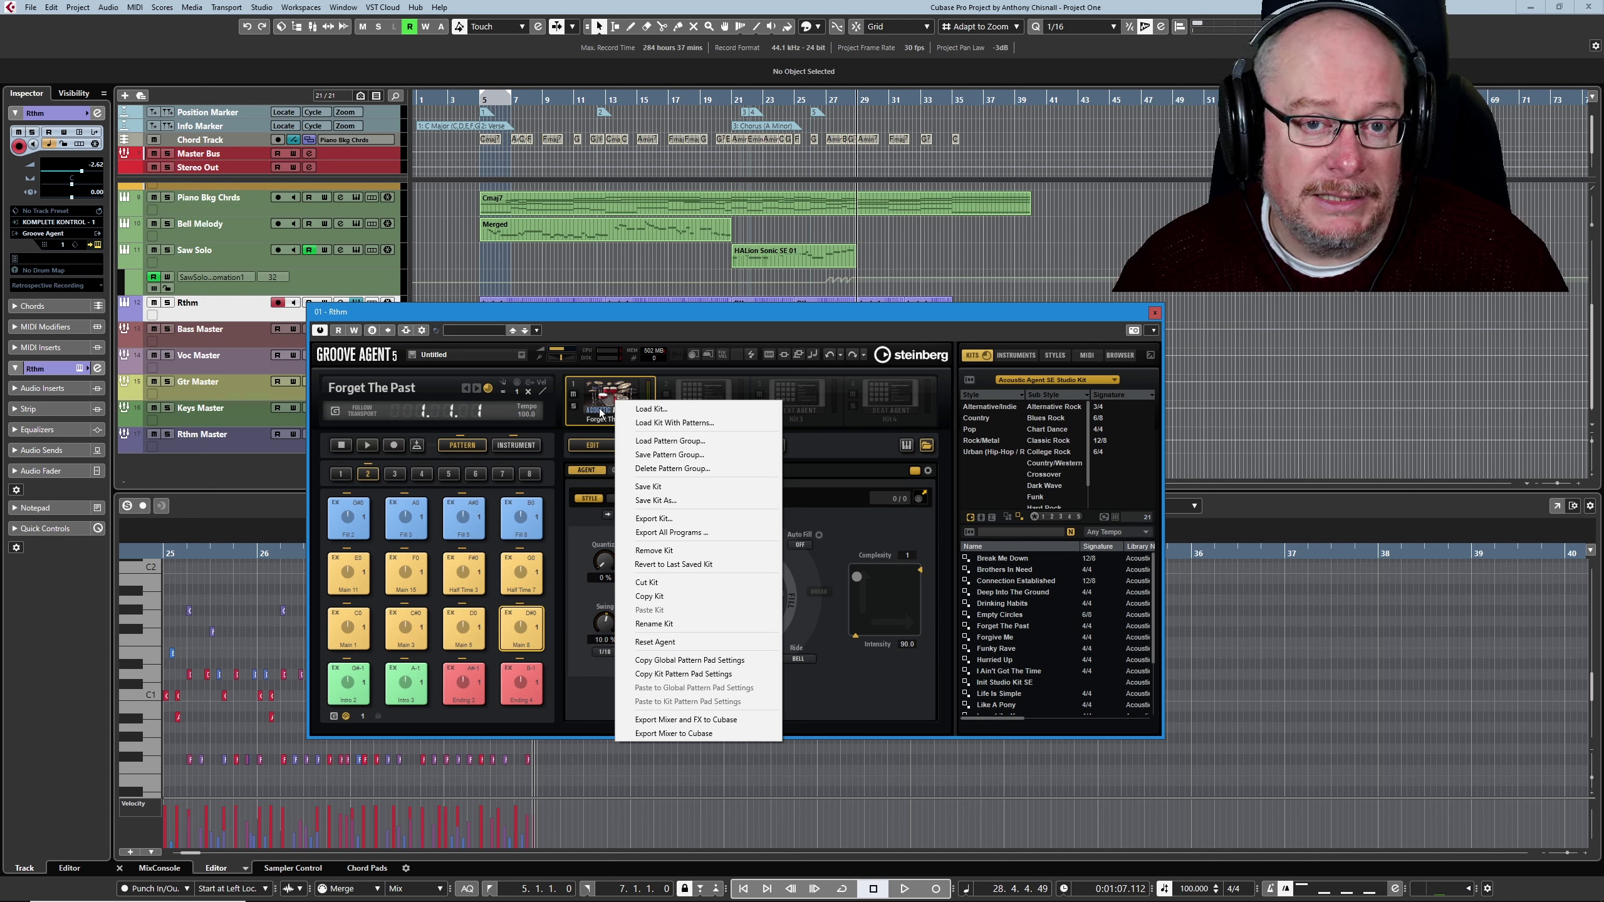
left_click(697, 720)
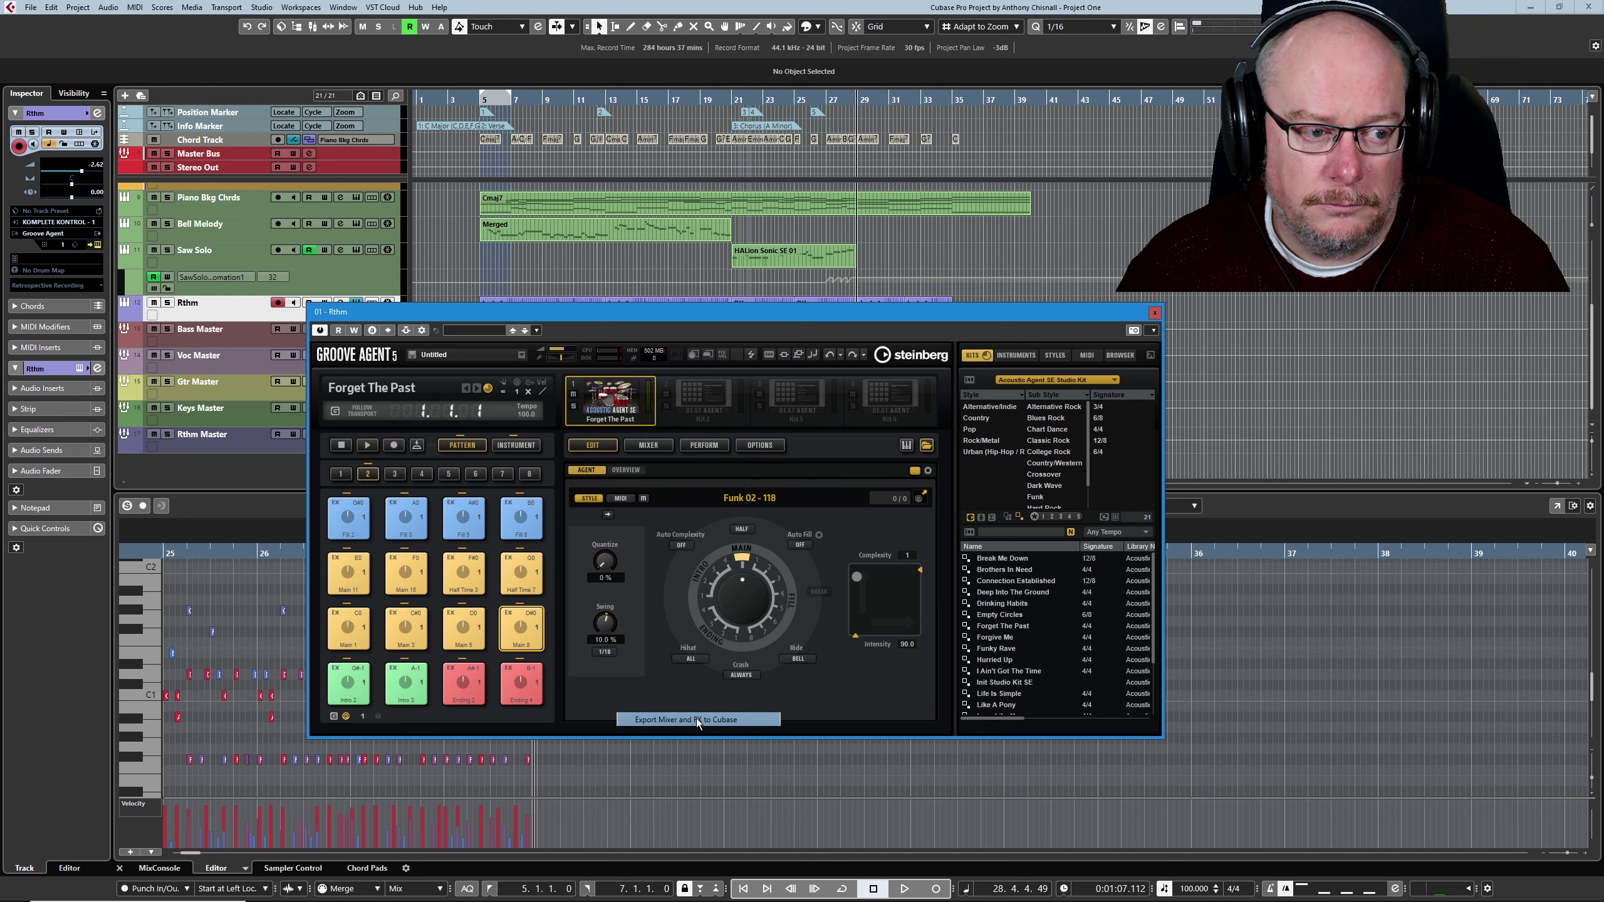
Expand Rthm to show its Kicks-through-Room output channels and view the active Outs 2–9 list.
left_click(132, 319)
scroll(244, 320, "down", 2)
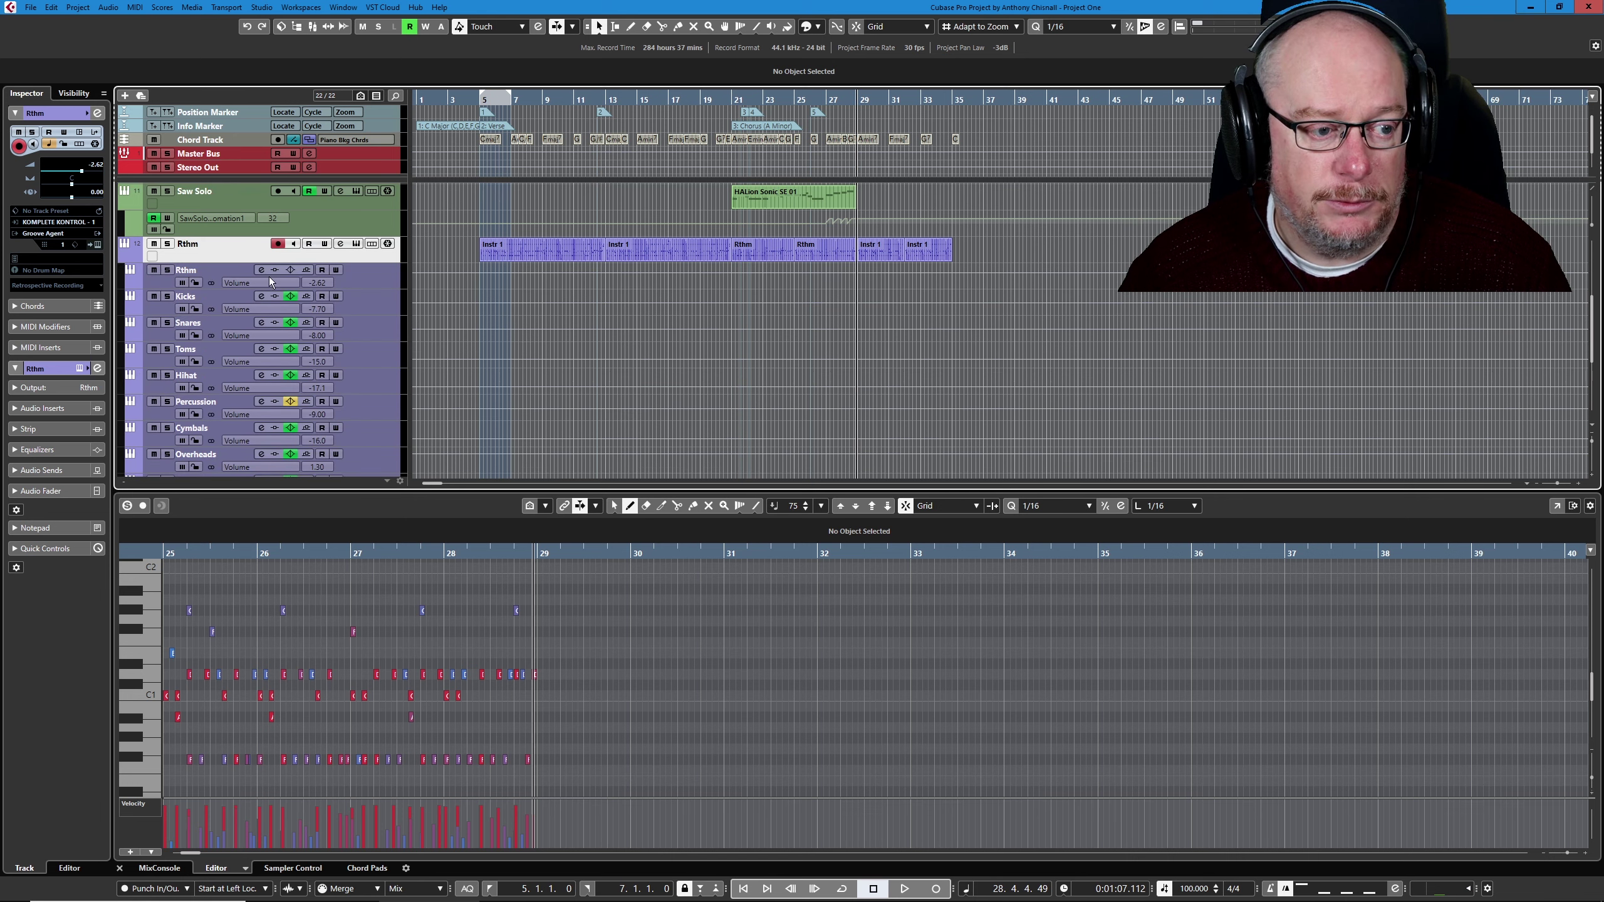
scroll(319, 358, "down", 2)
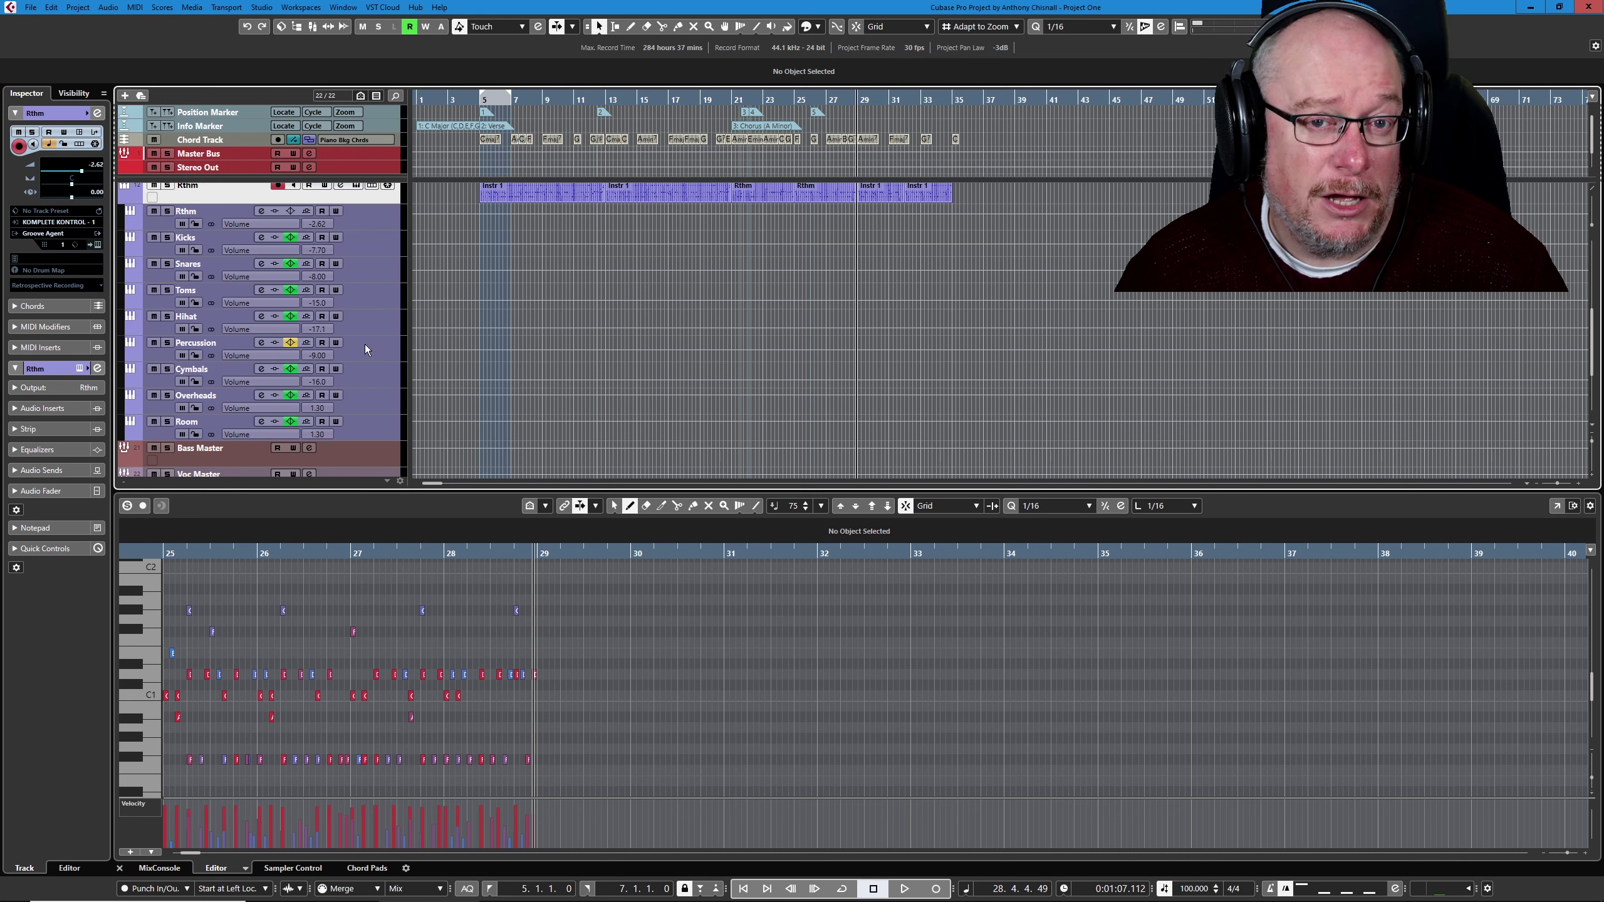
scroll(334, 347, "up", 1)
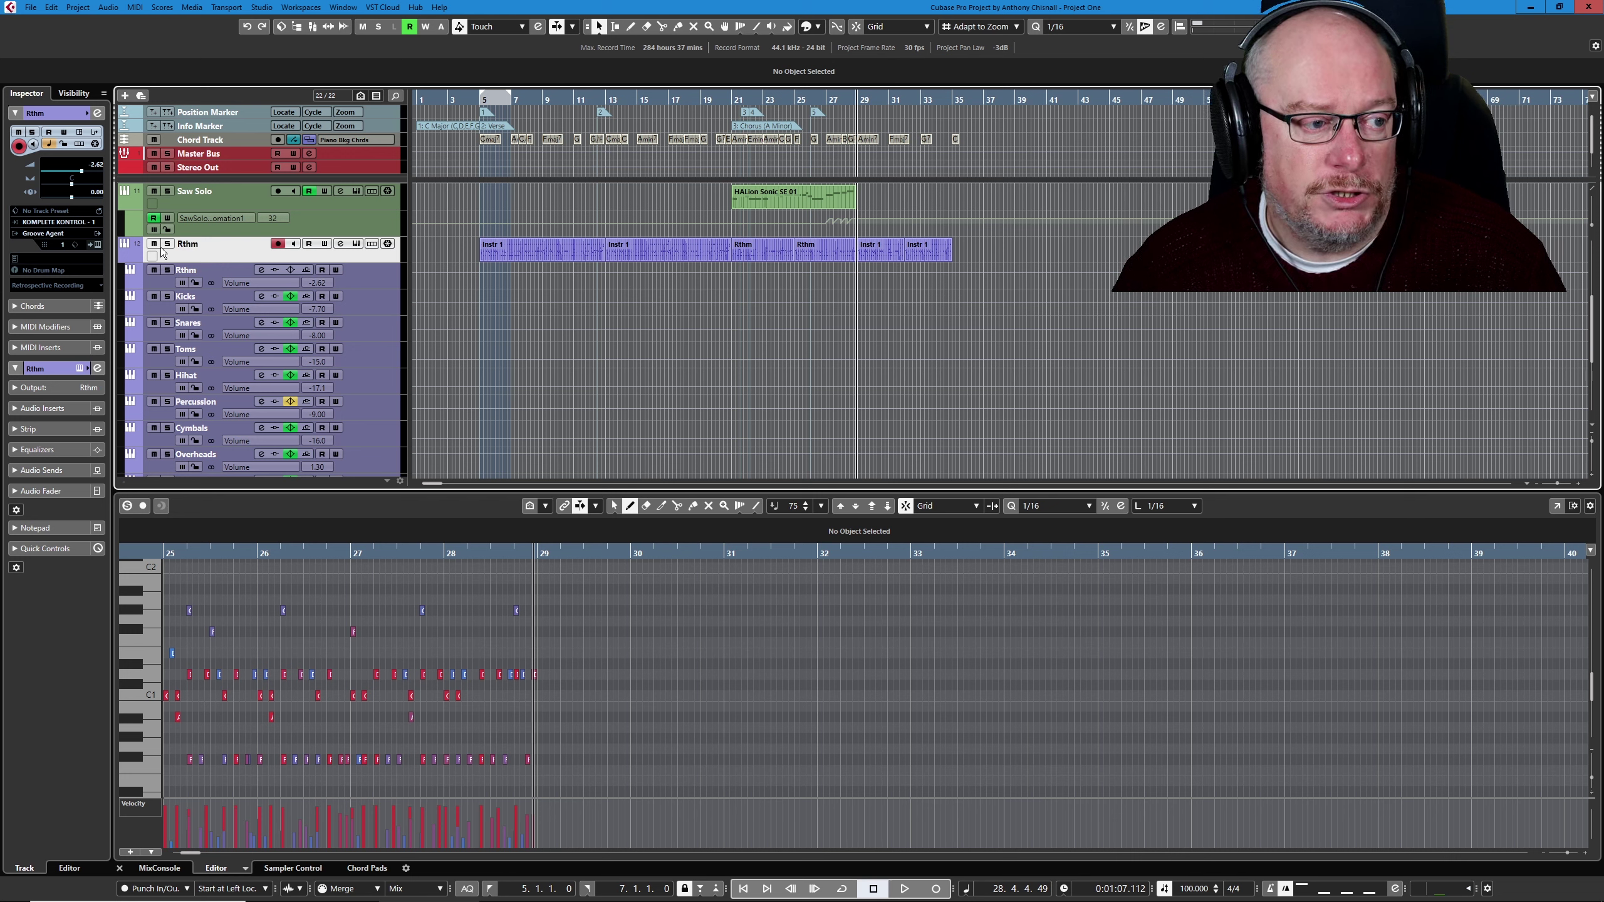
left_click(99, 237)
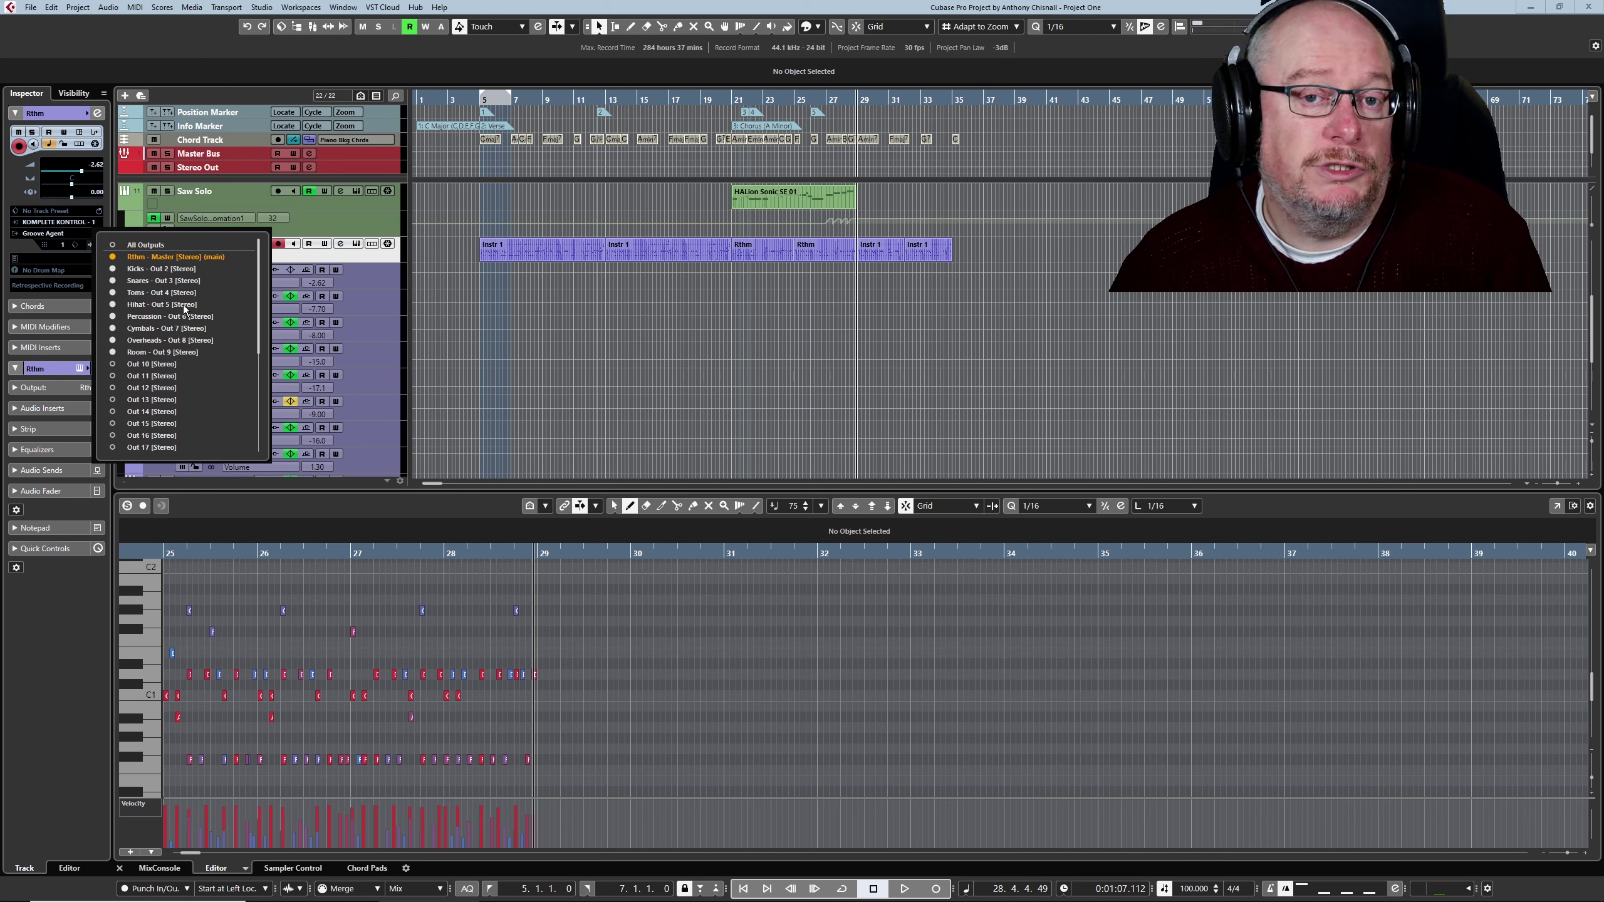
Close the Rthm outputs list and dismiss Saw Solo's track options without removing anything.
left_click(300, 201)
right_click(249, 207)
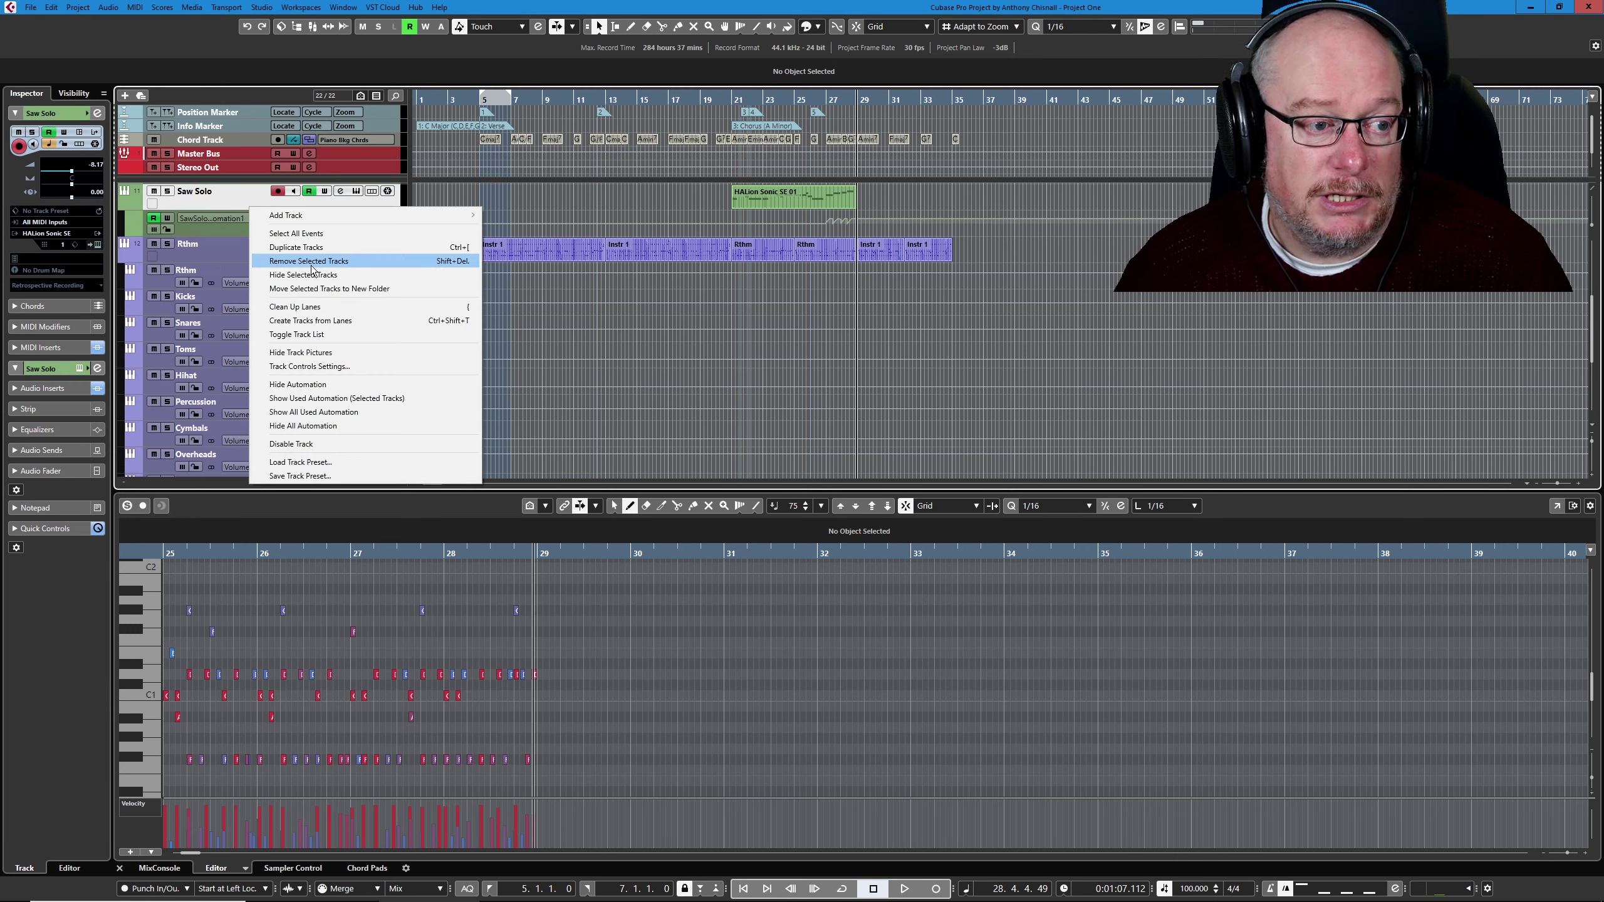
left_click(213, 201)
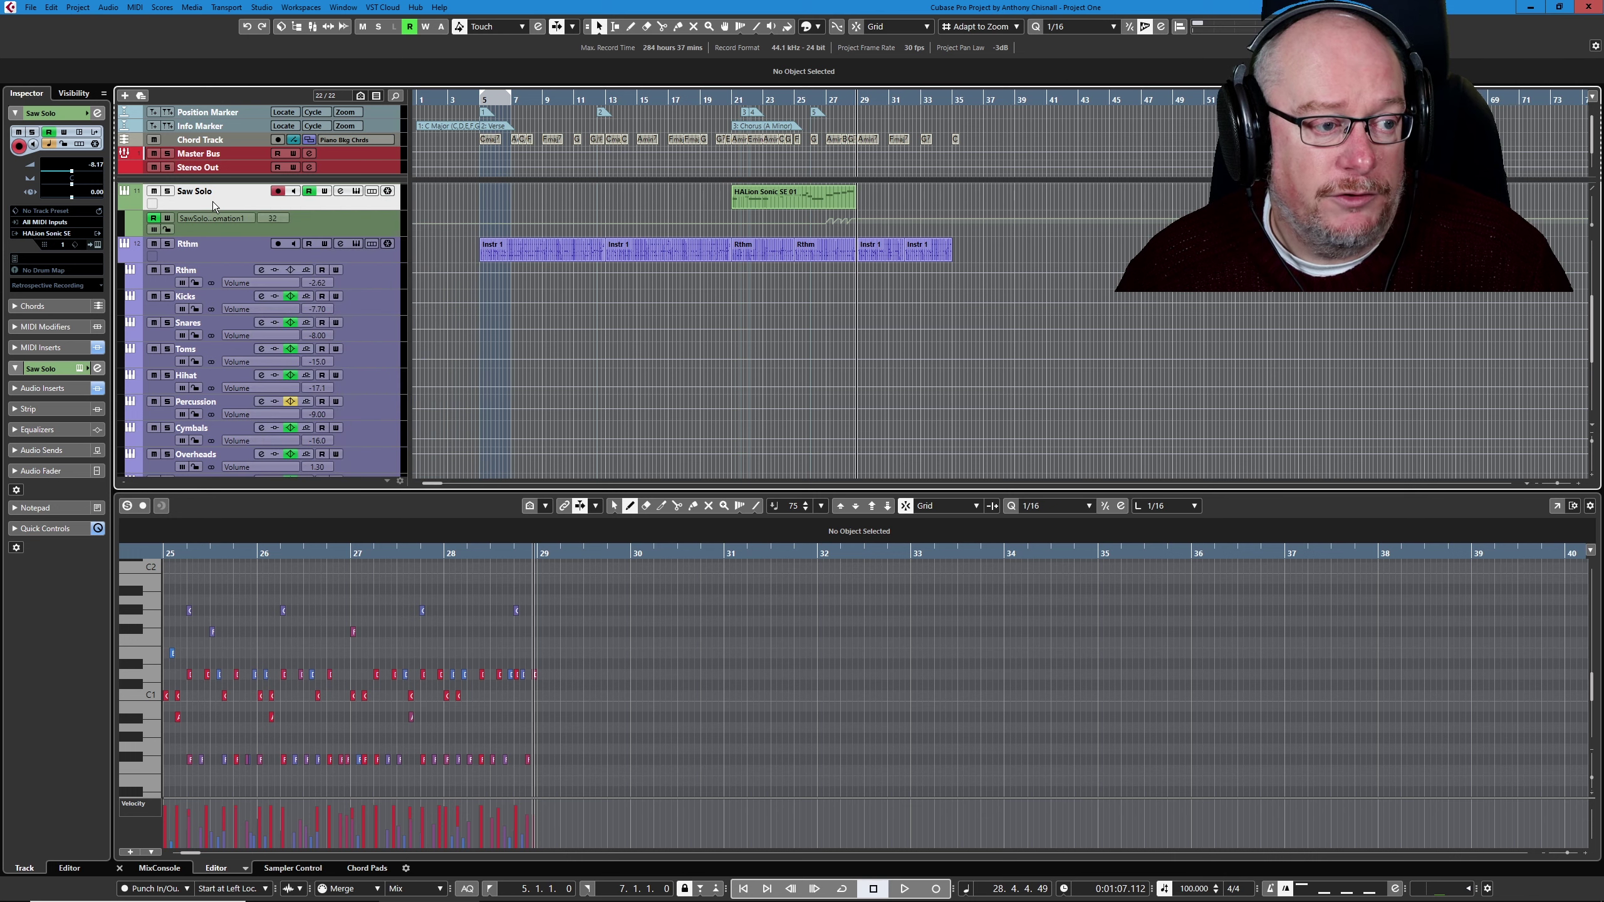
Check Saw Solo's active instrument outputs, close the list, and scroll back up.
left_click(96, 235)
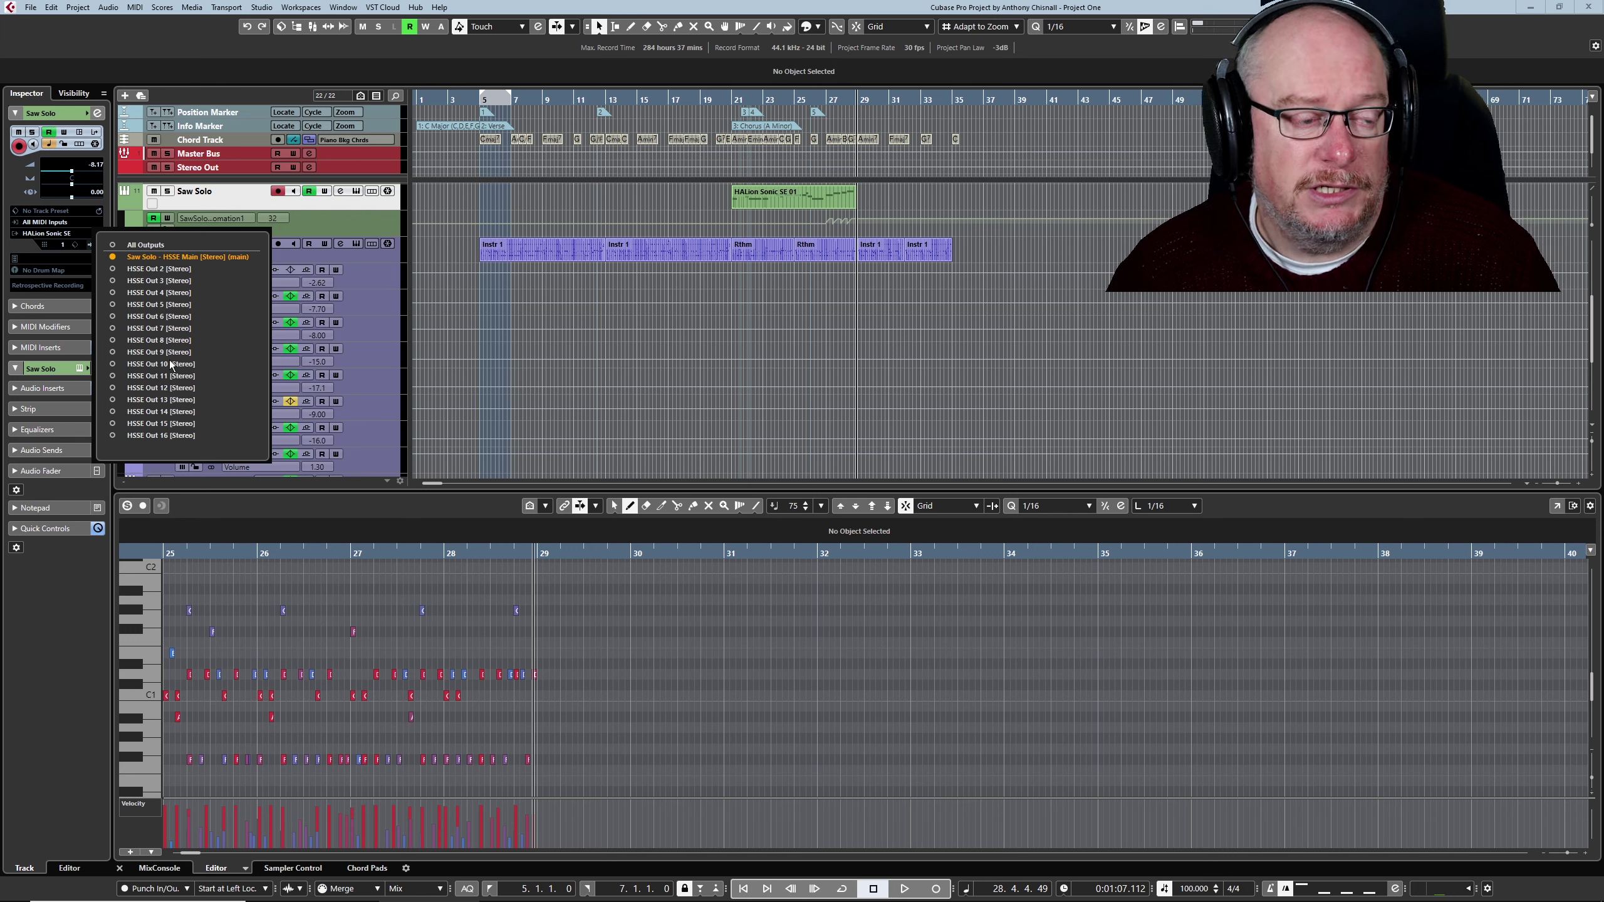
left_click(331, 378)
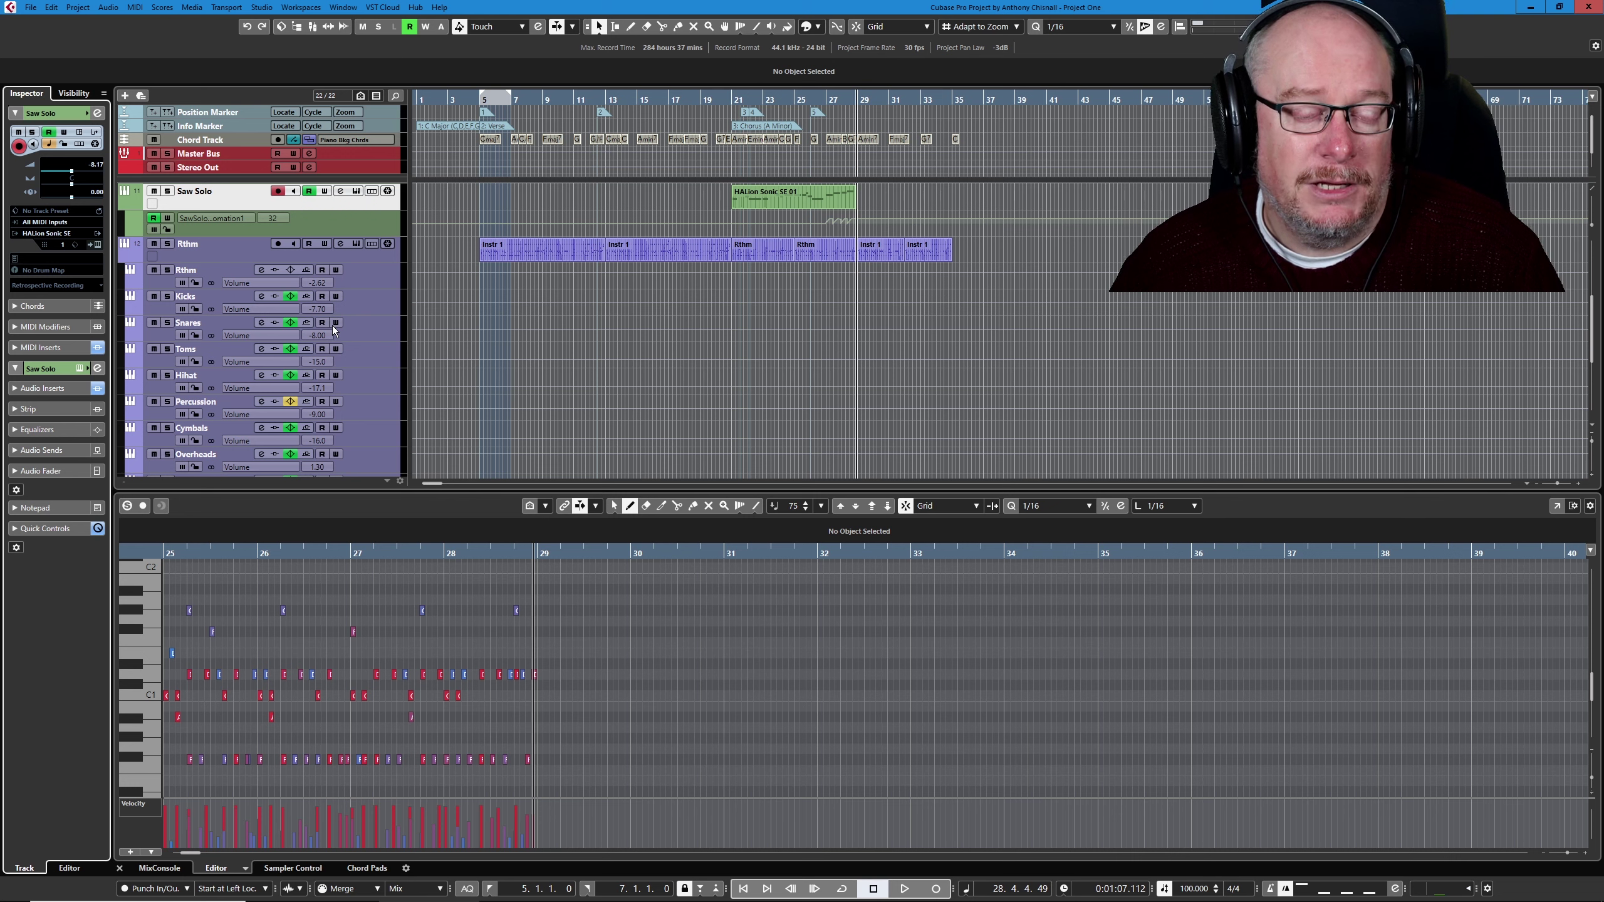
scroll(338, 321, "up", 2)
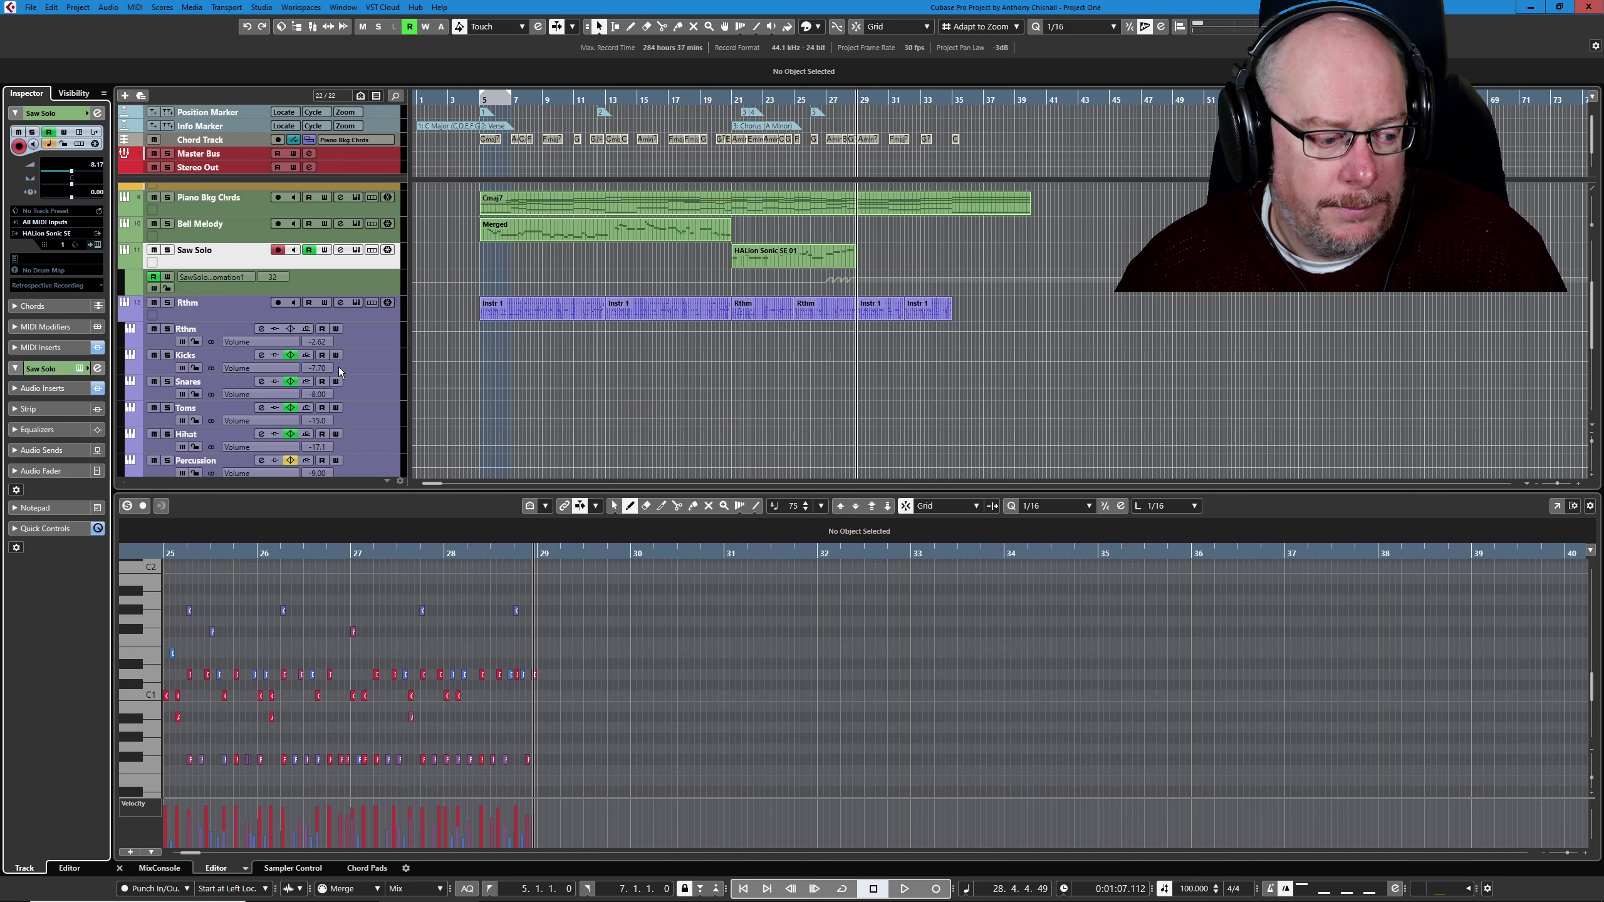
In the MixConsole, select all channels from Bass to Stereo Out and enable Q-Link.
left_click(170, 868)
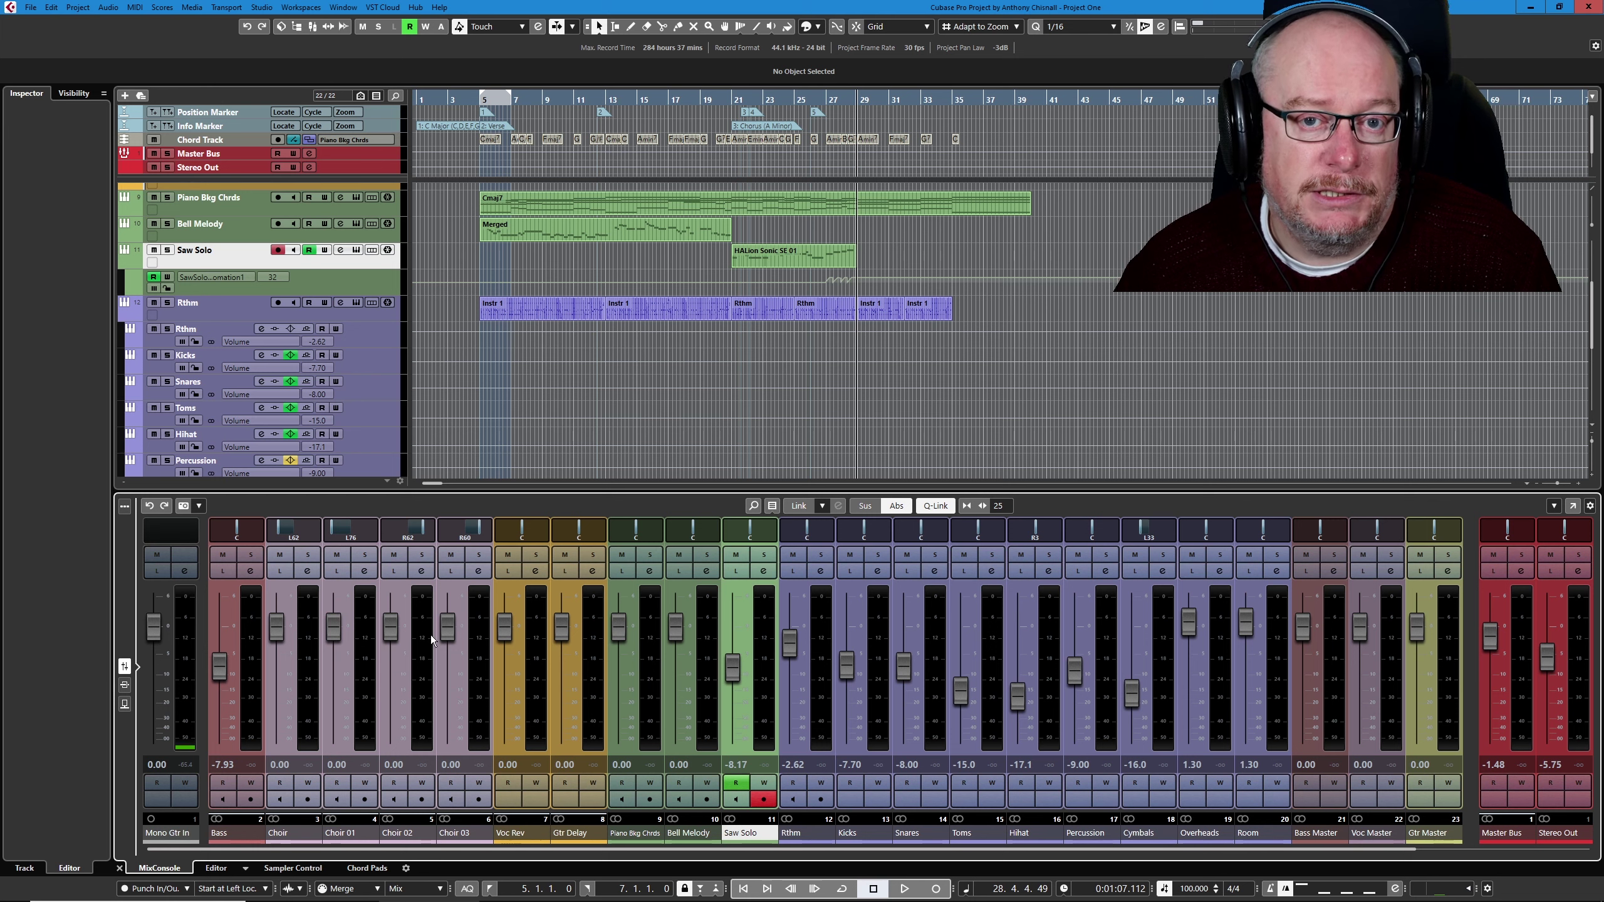
left_click(230, 835)
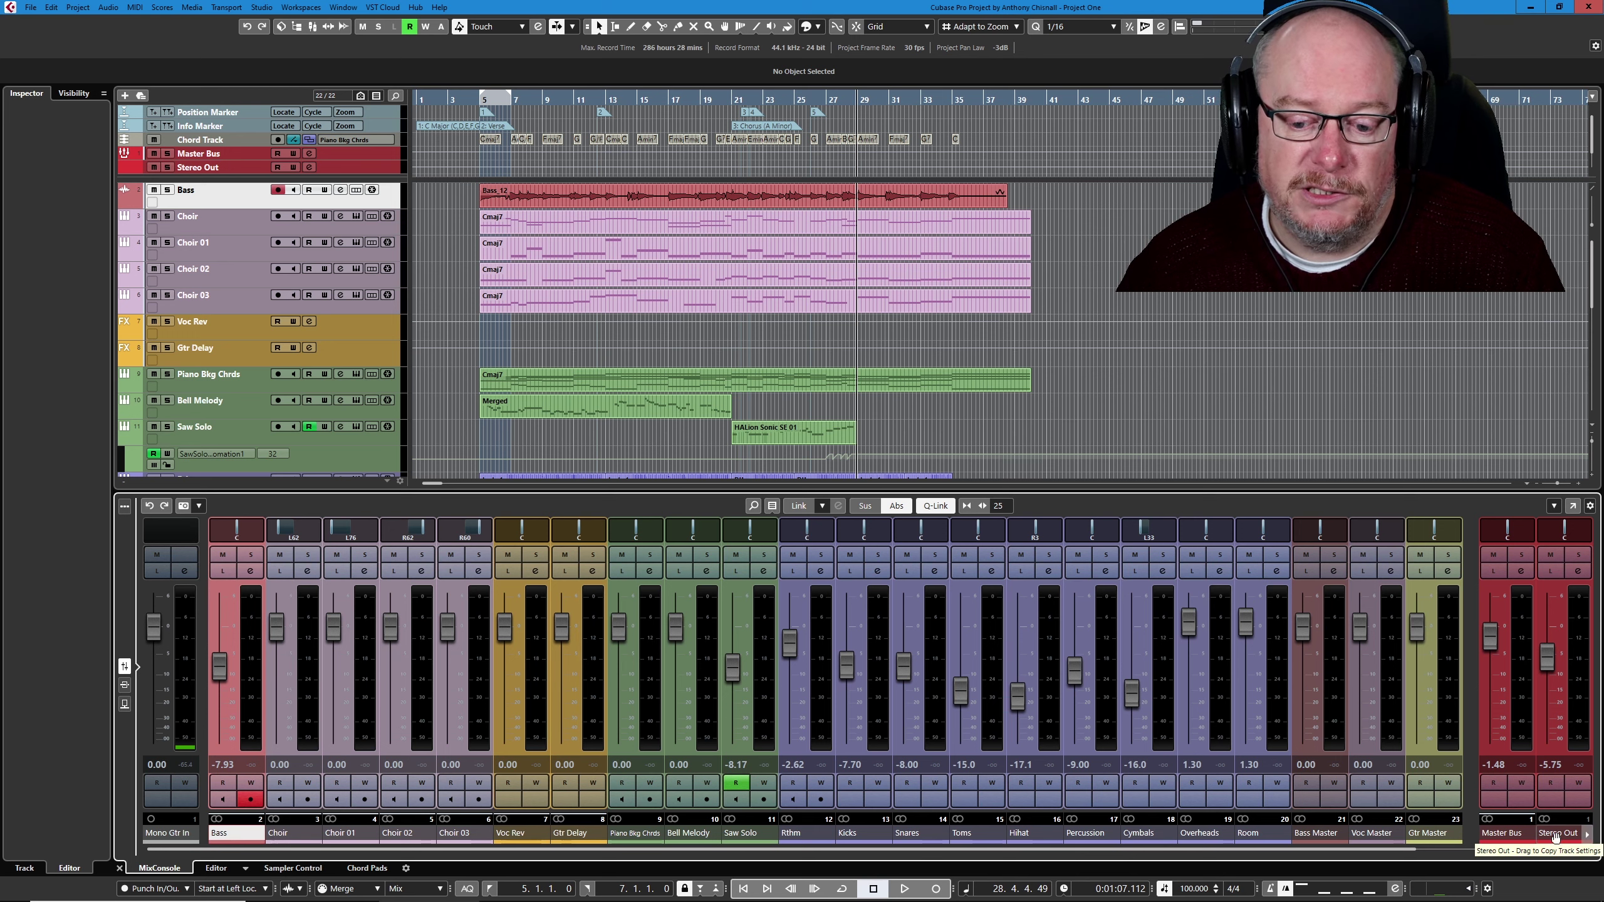
left_click(1527, 840)
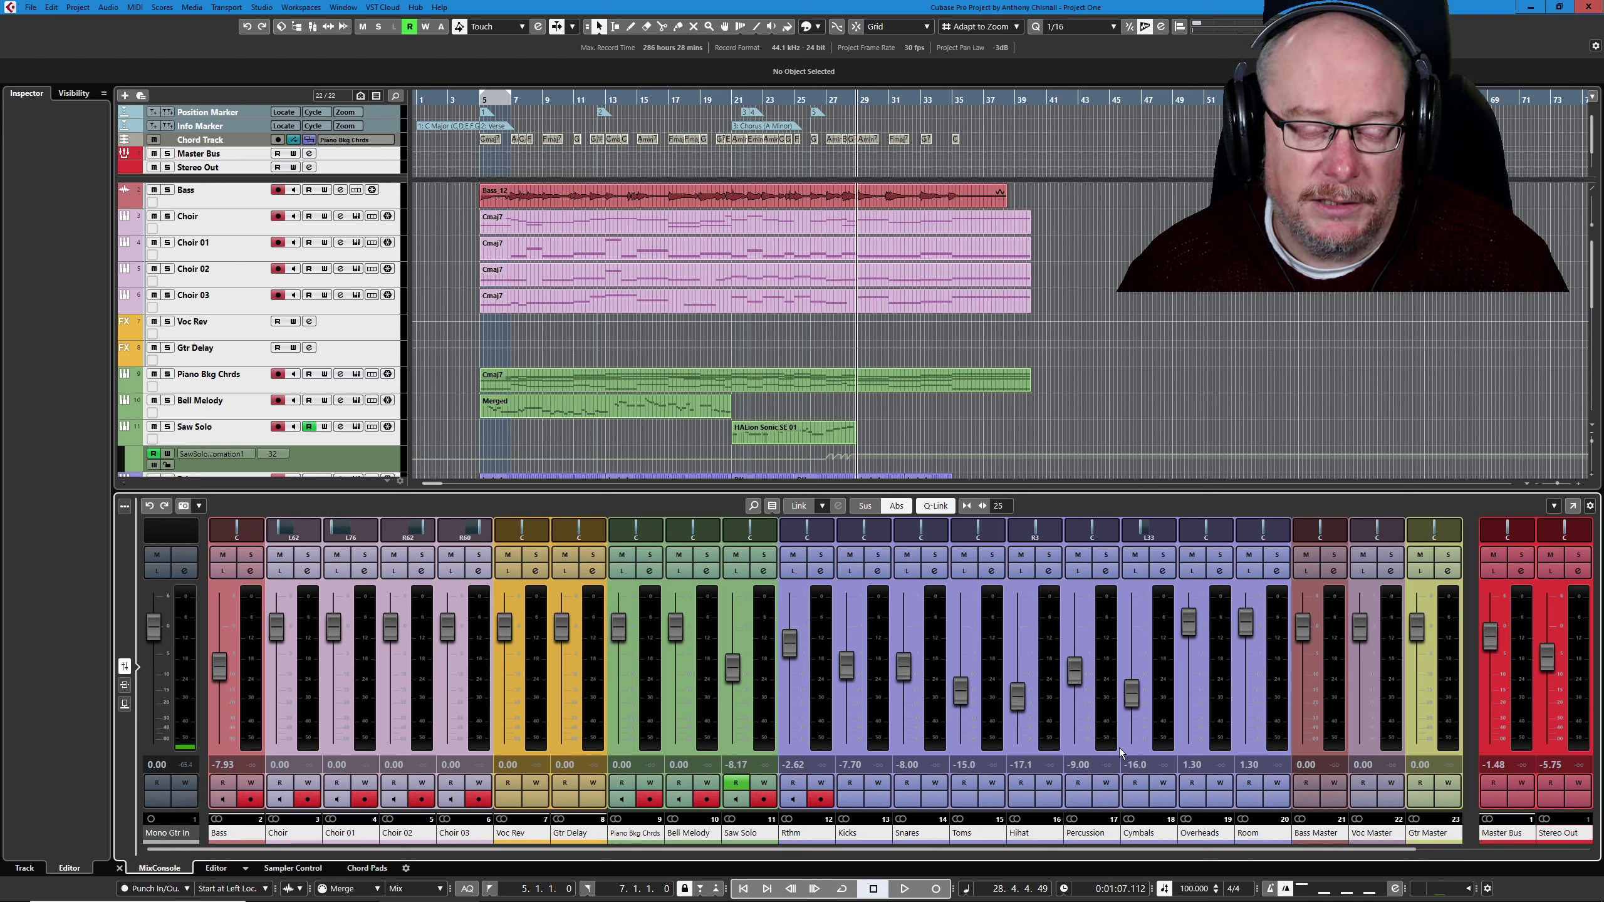
left_click(936, 505)
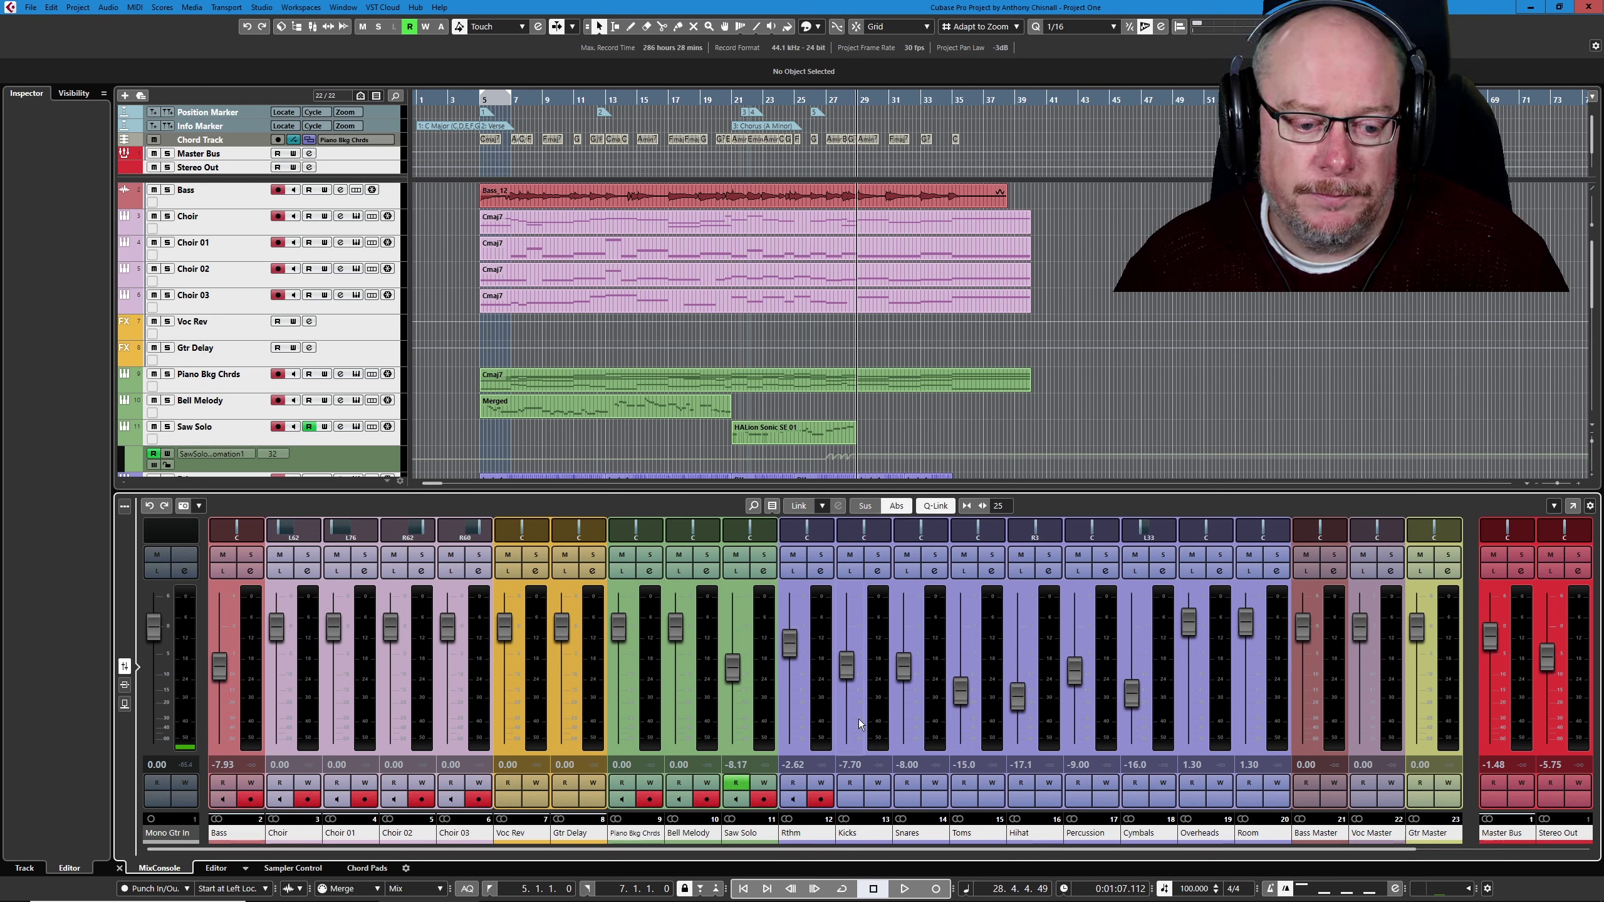
Set every linked channel's volume to 0.00 dB through the Kicks volume field.
left_click(850, 765)
type("0")
key("Return")
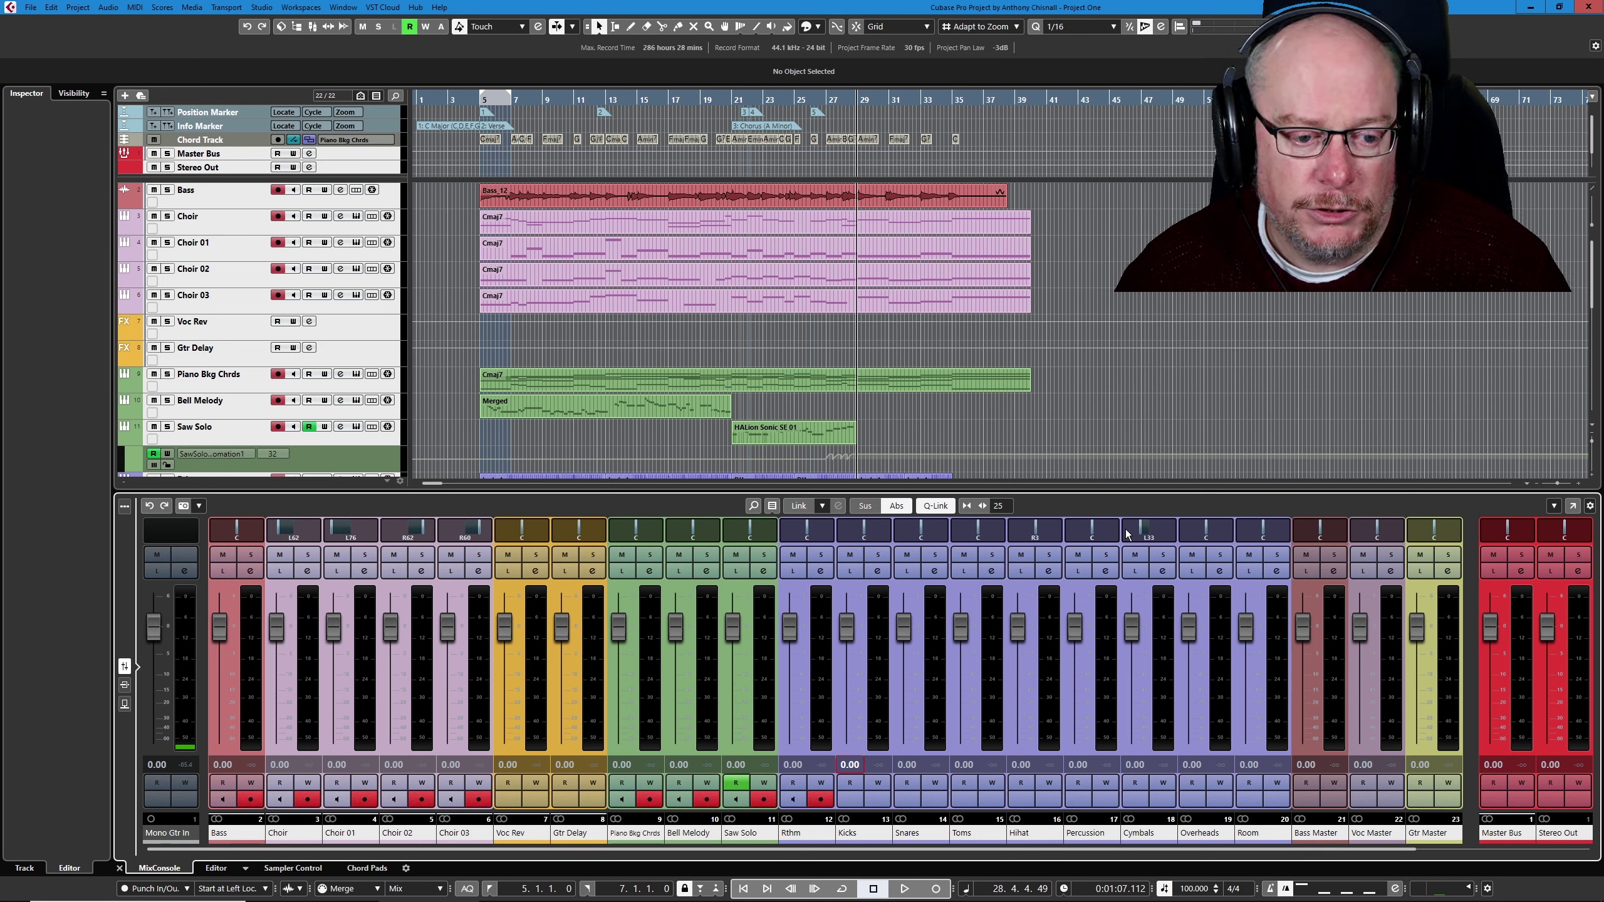
Reset all channel pans to centre, then select the Piano Bkg Chrds track.
left_click(867, 534)
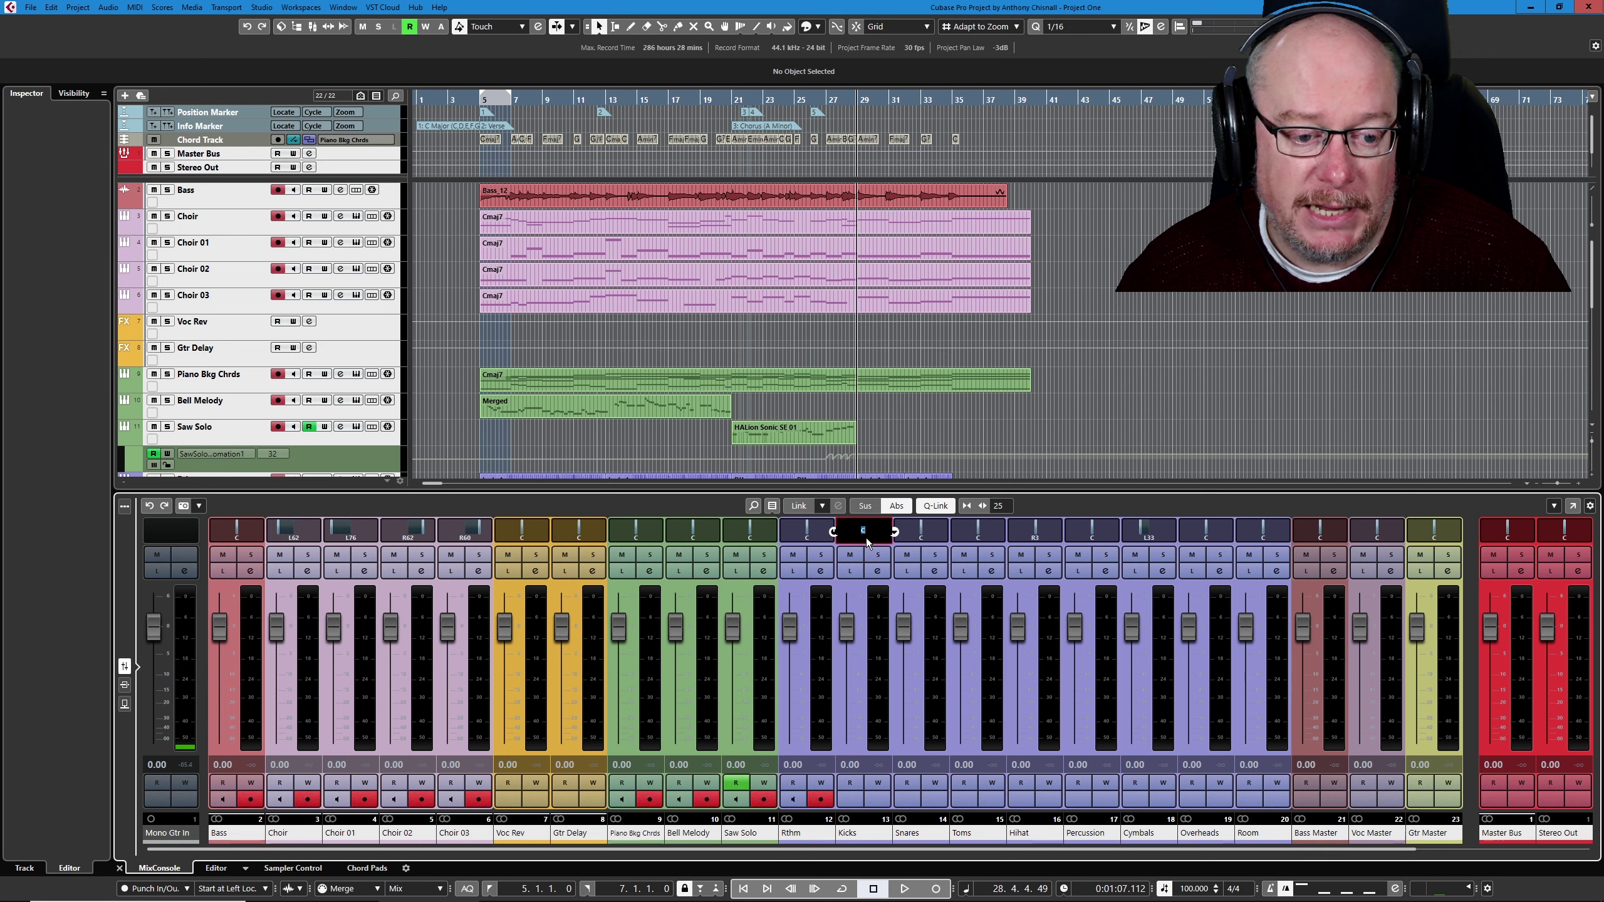
left_click(867, 533, "ctrl")
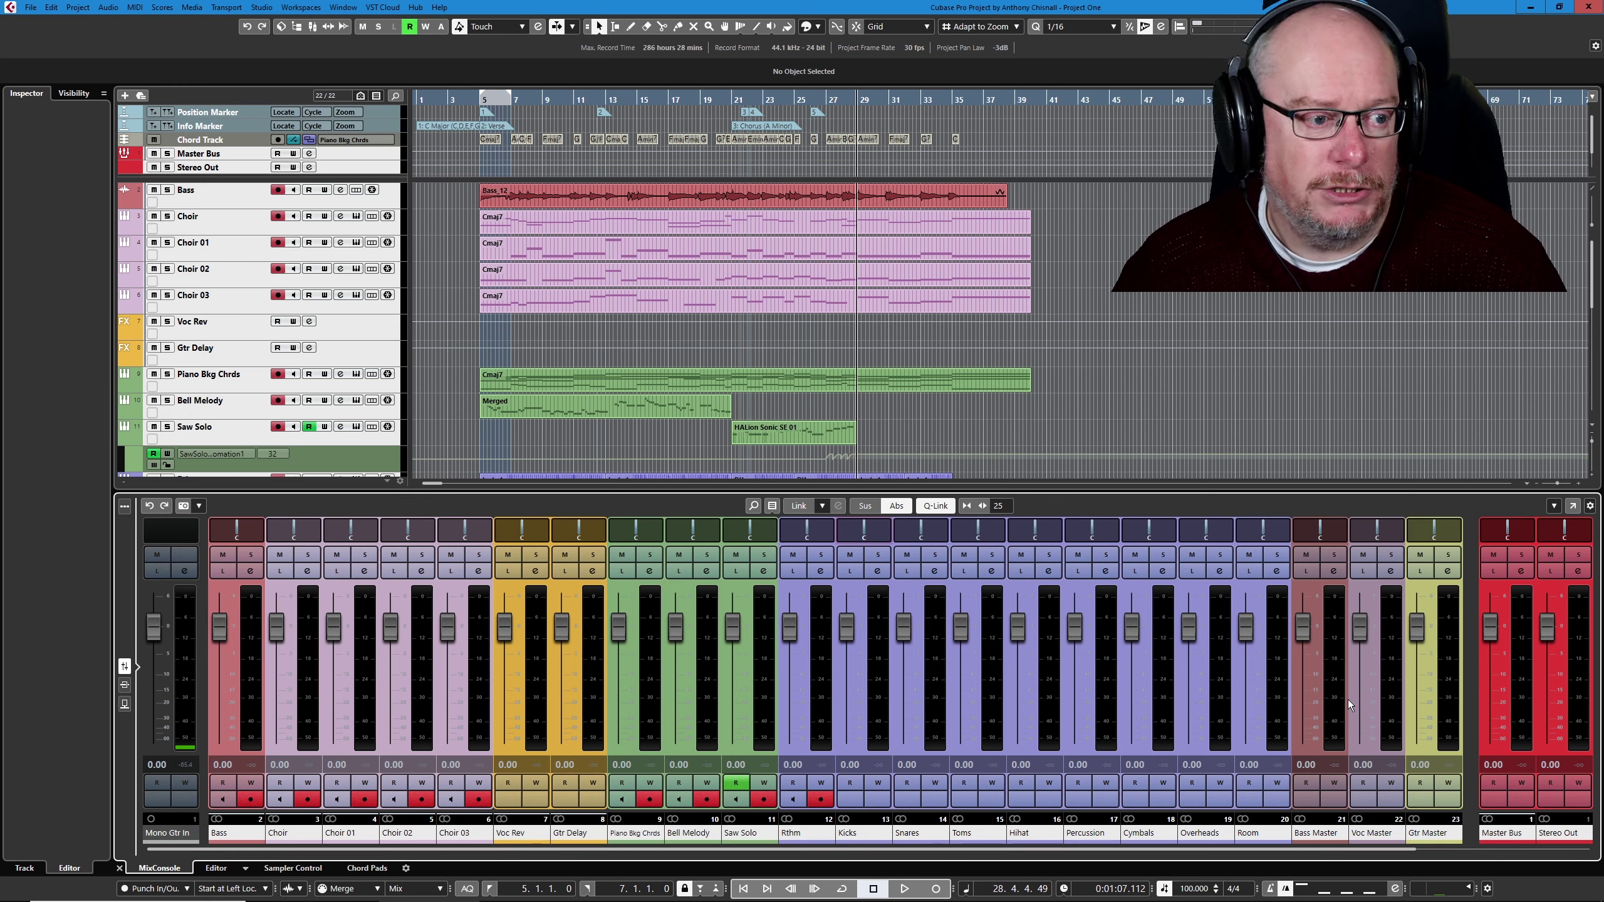
left_click(245, 386)
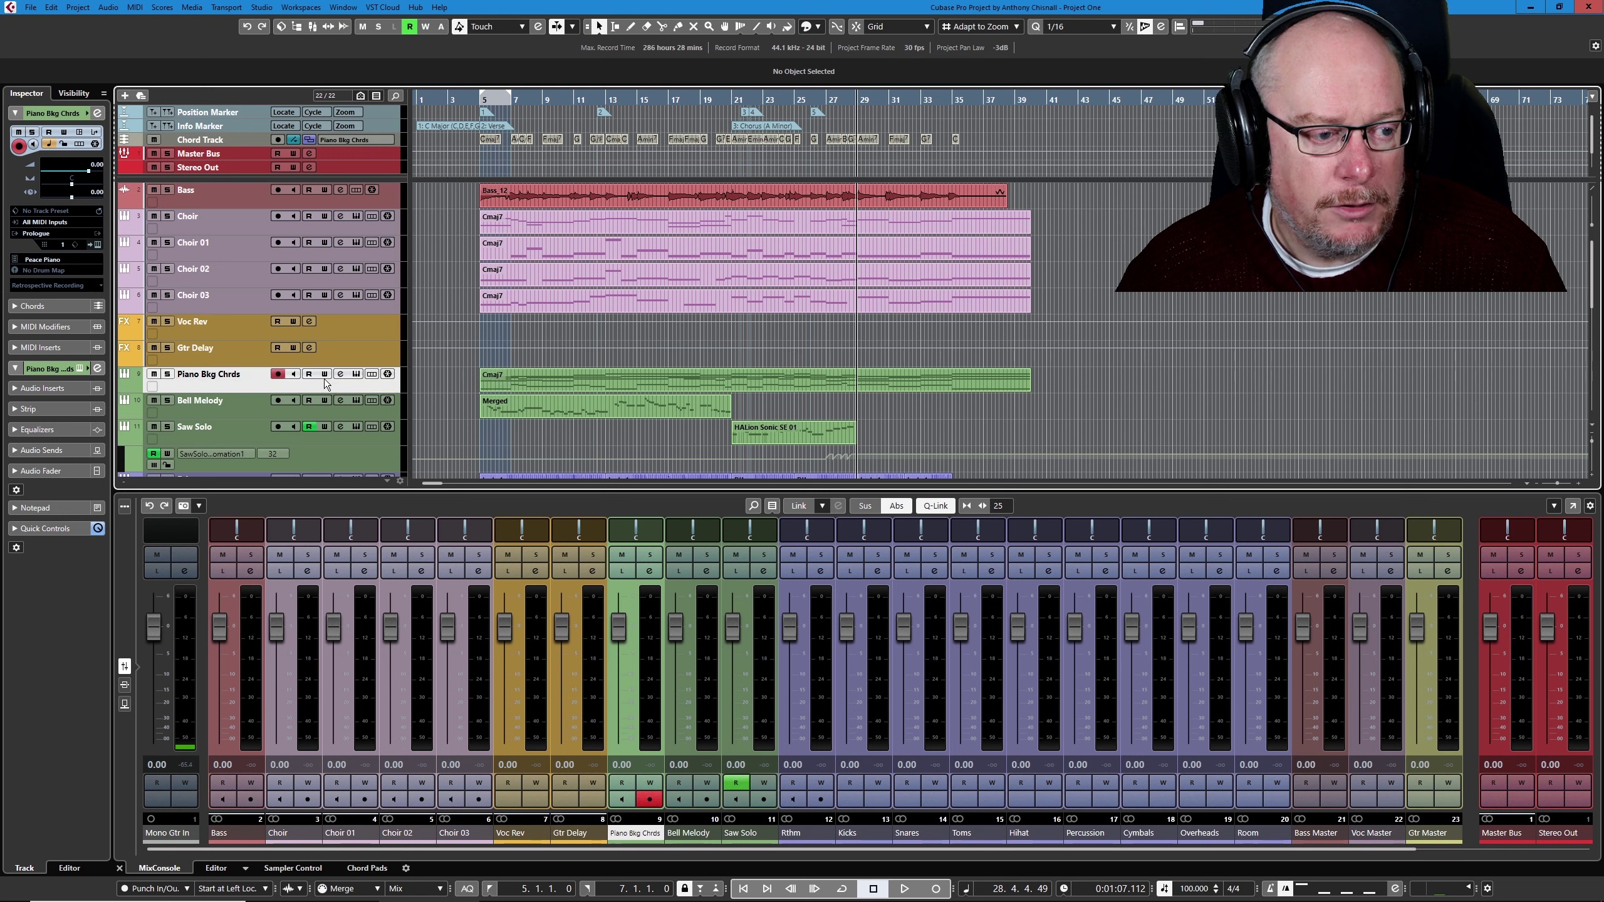
Close the Piano Bkg Chrds and Bell Melody instrument windows, then set locators 4.3.1.0 to 41.4.2.66.
left_click(357, 375)
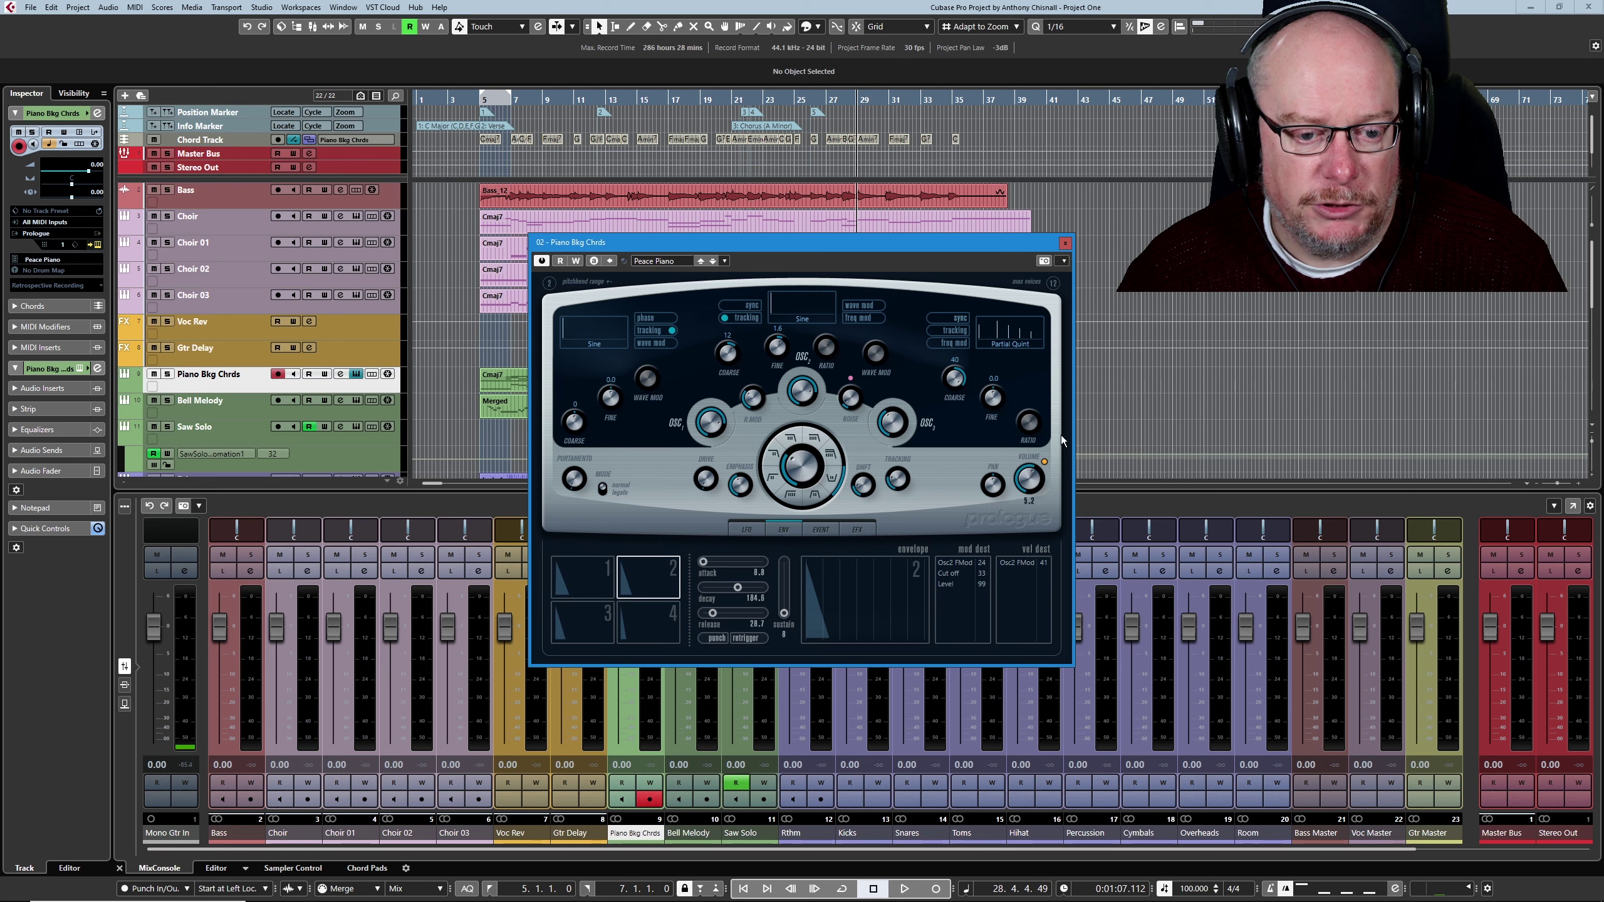
left_click(1065, 245)
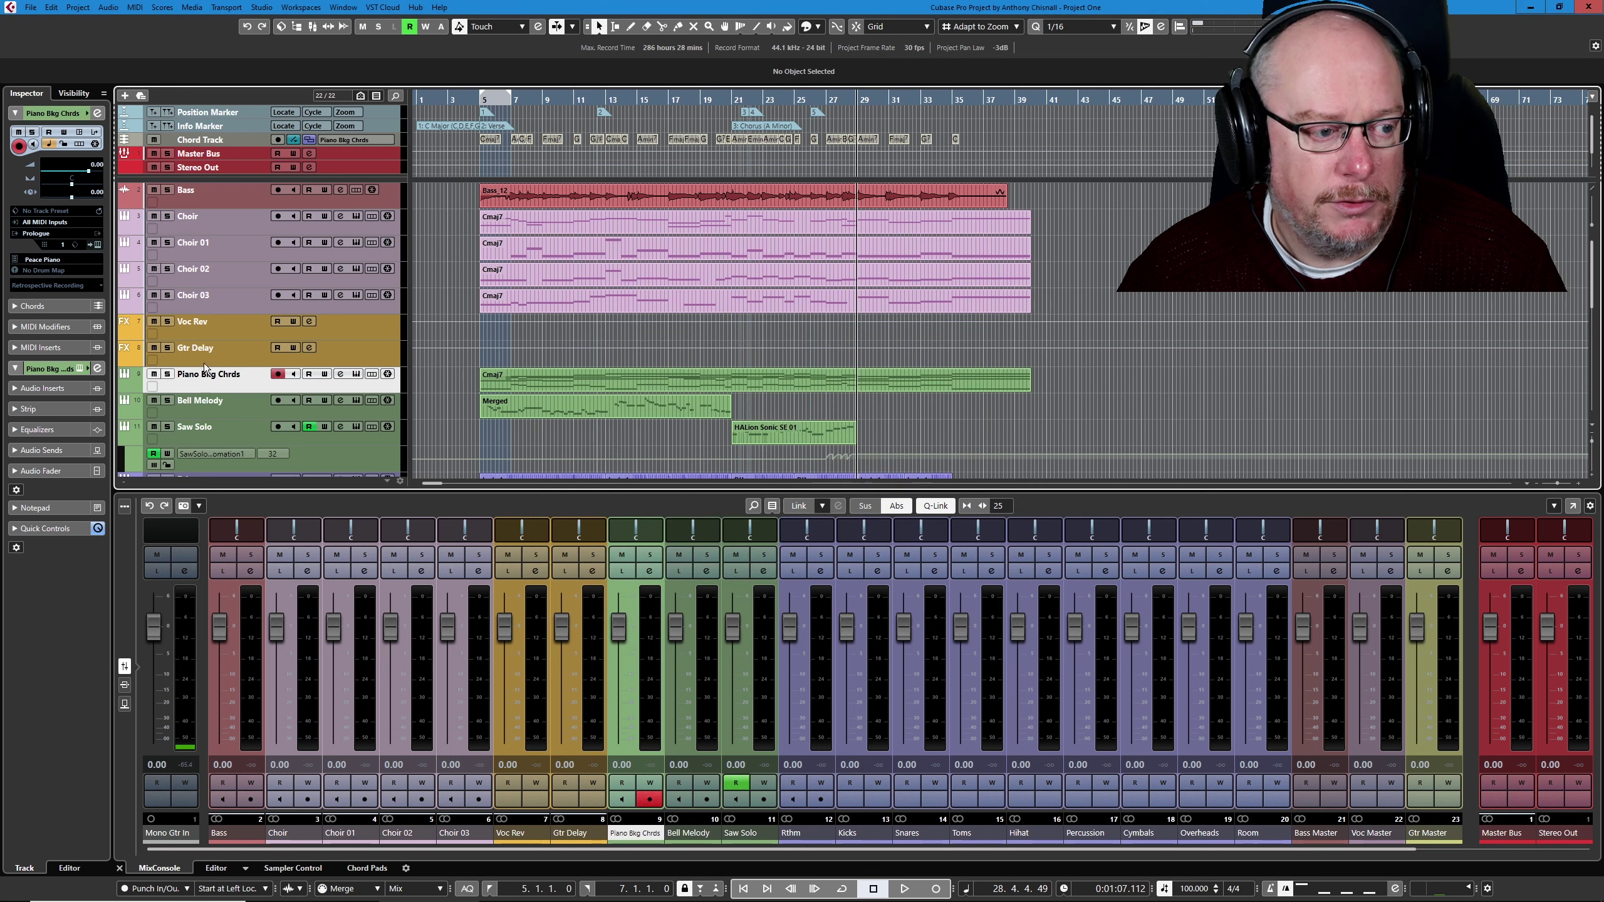
left_click(246, 410)
left_click(356, 401)
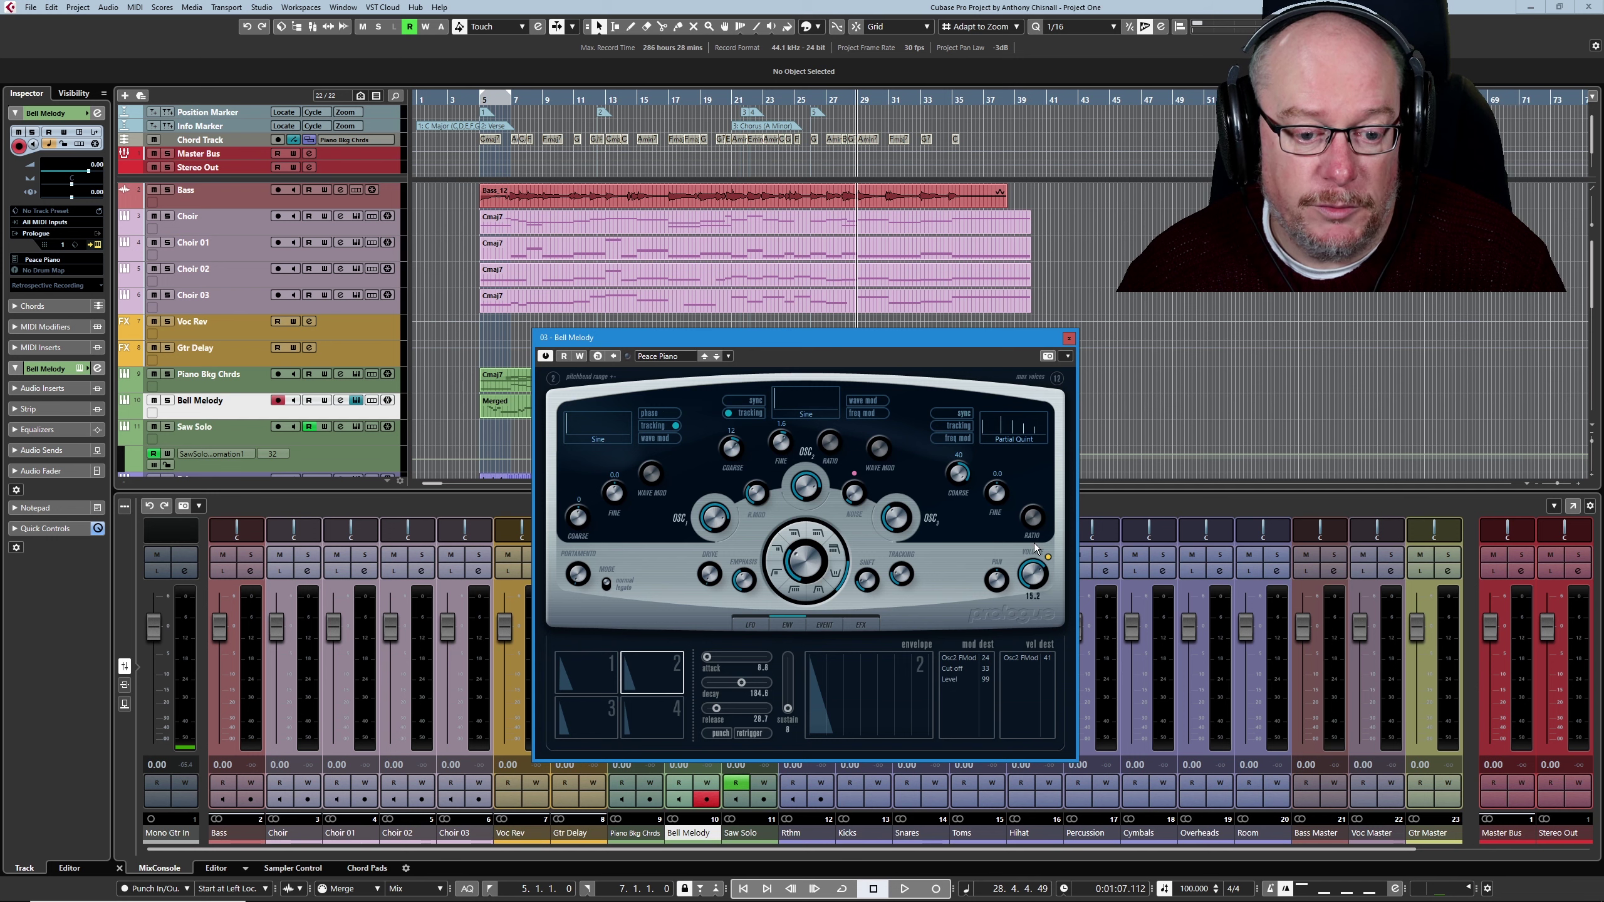
left_click(1068, 338)
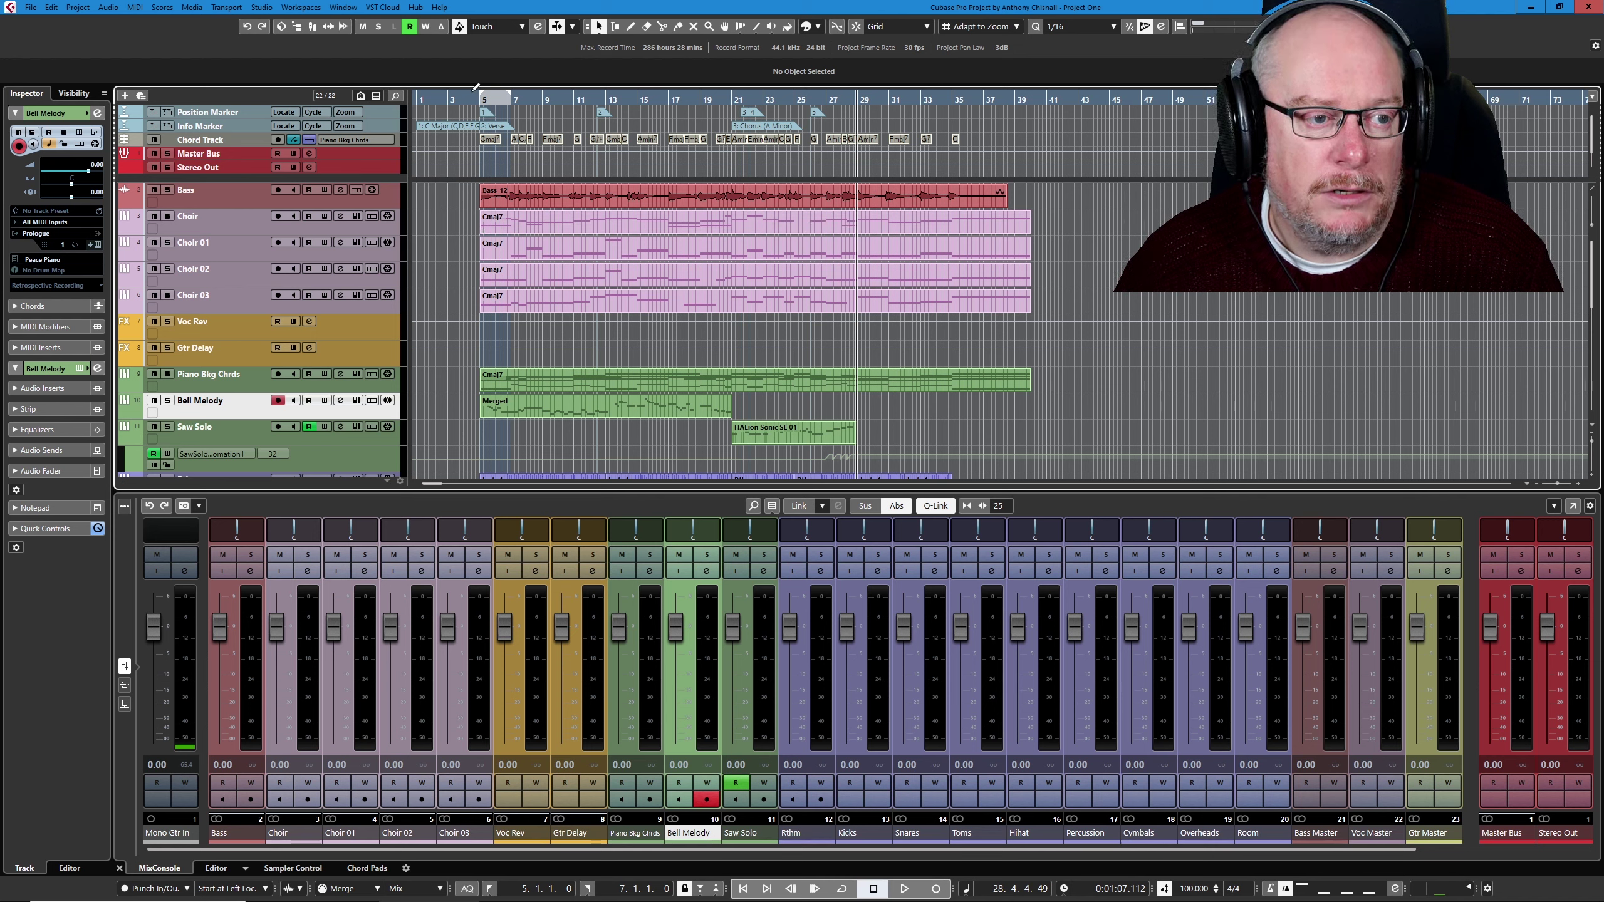
left_click_drag(474, 101, 1056, 104)
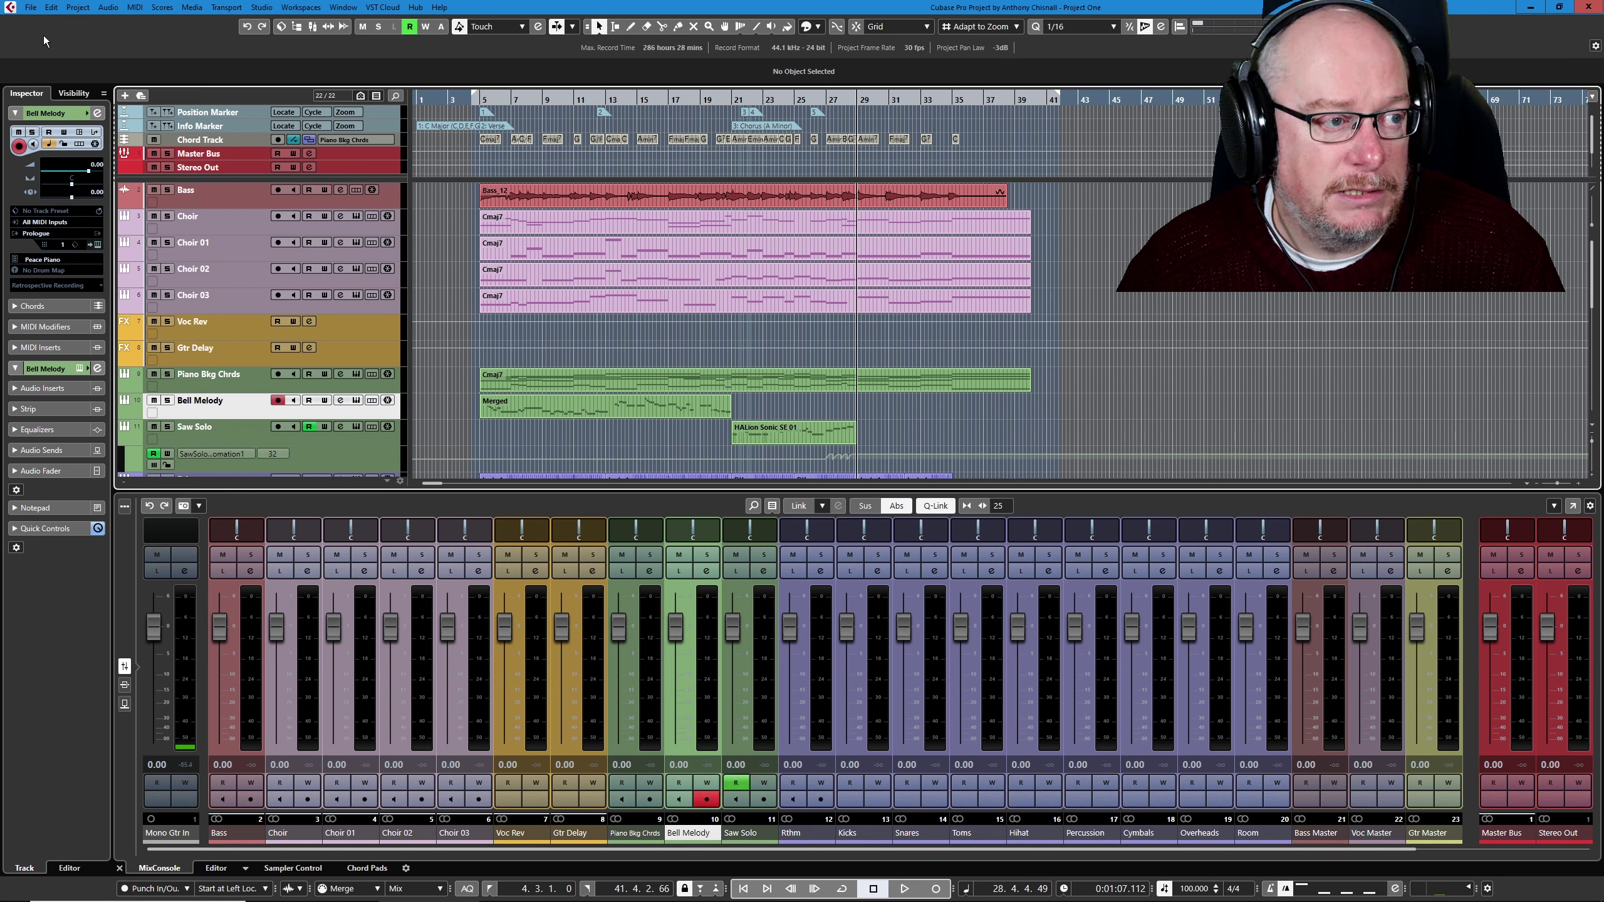
Open the Export Audio Mixdown dialog via File > Export > Audio Mixdown.
left_click(30, 8)
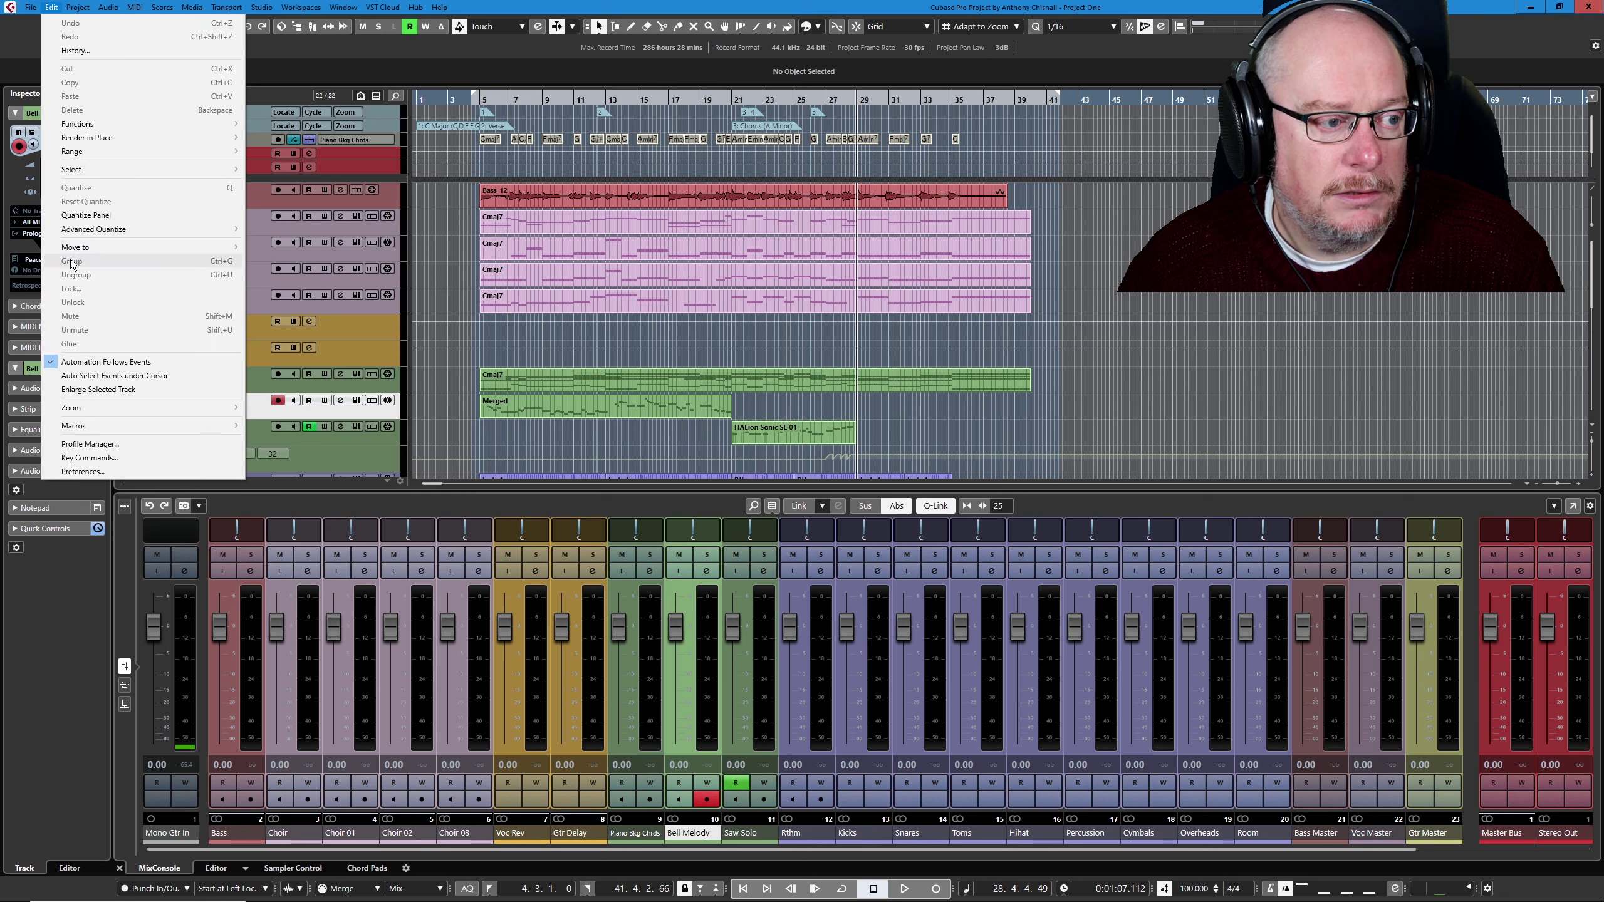
key("Escape")
left_click(27, 9)
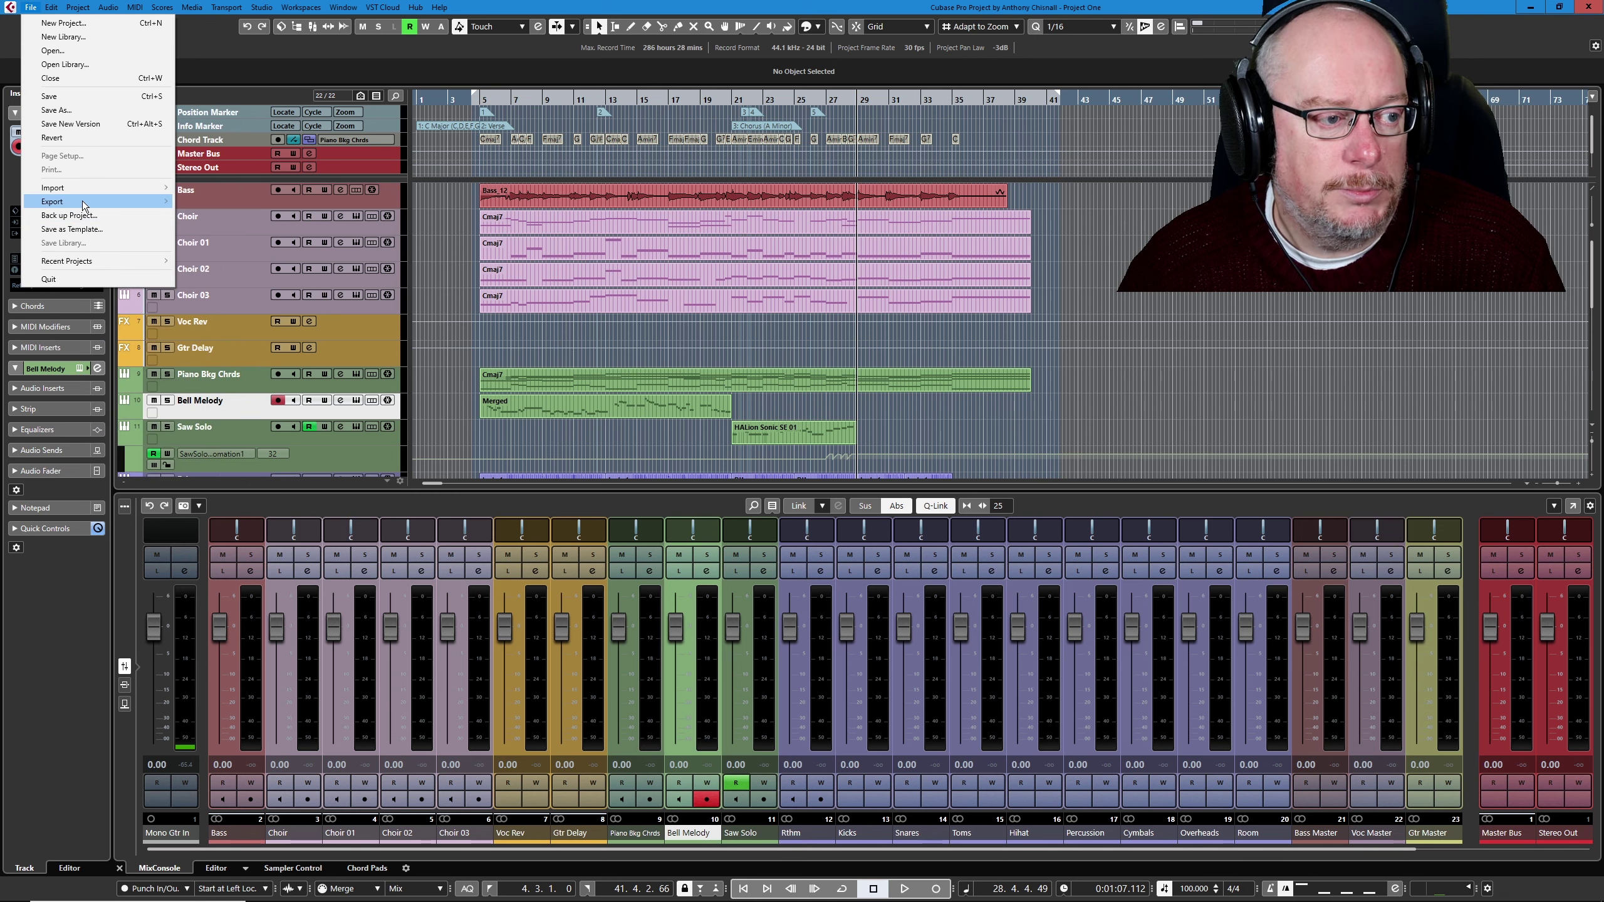
mouse_move(82, 201)
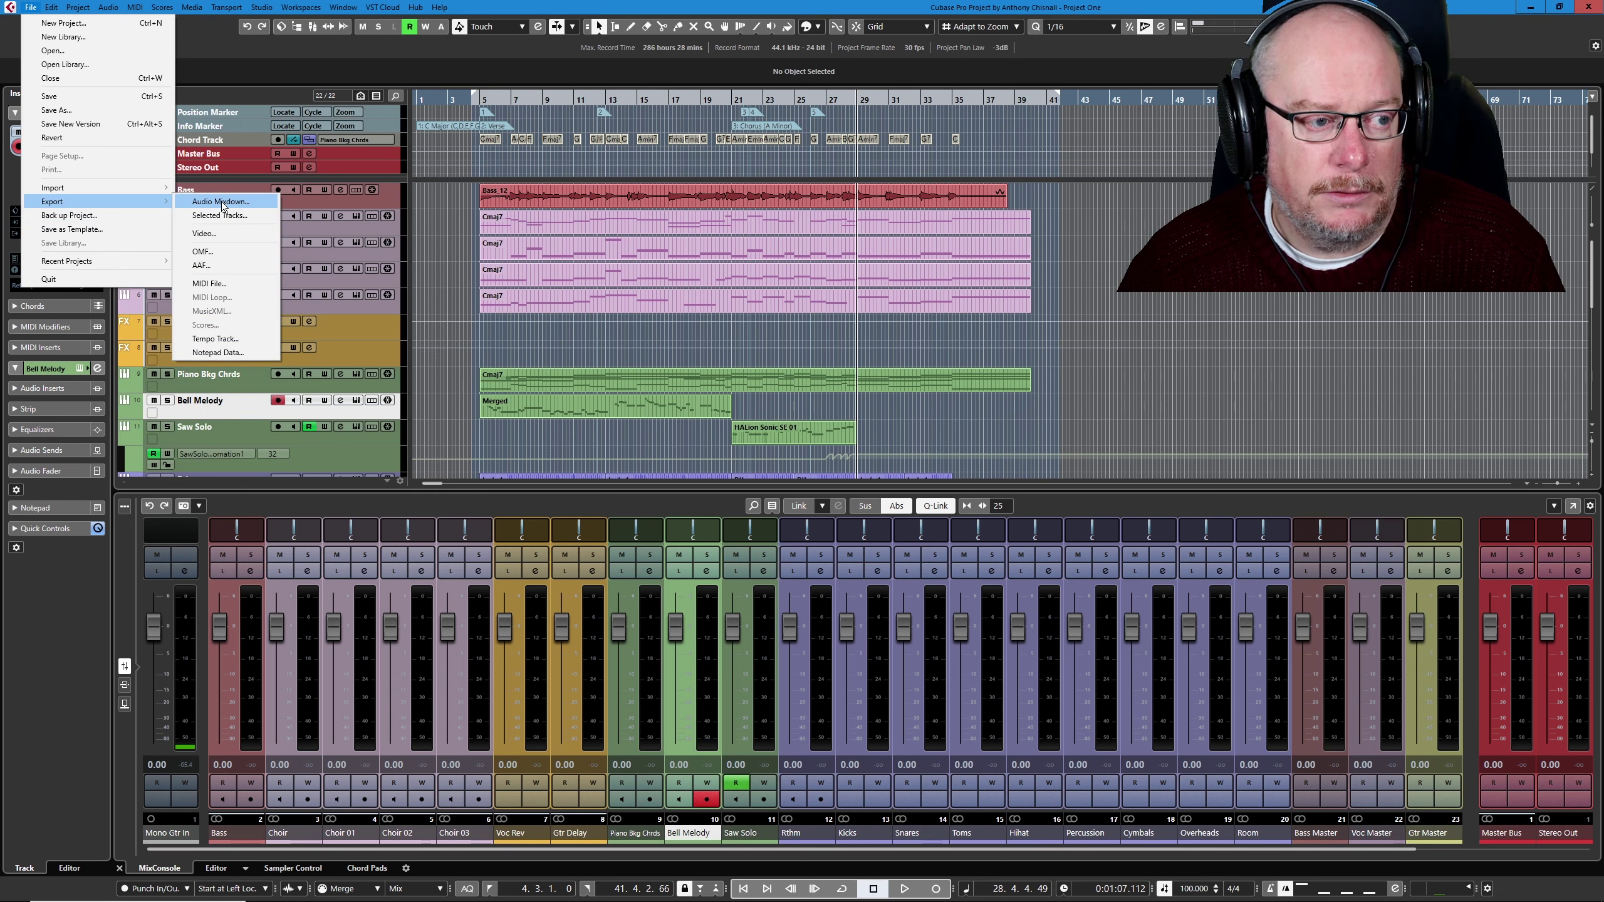
left_click(221, 202)
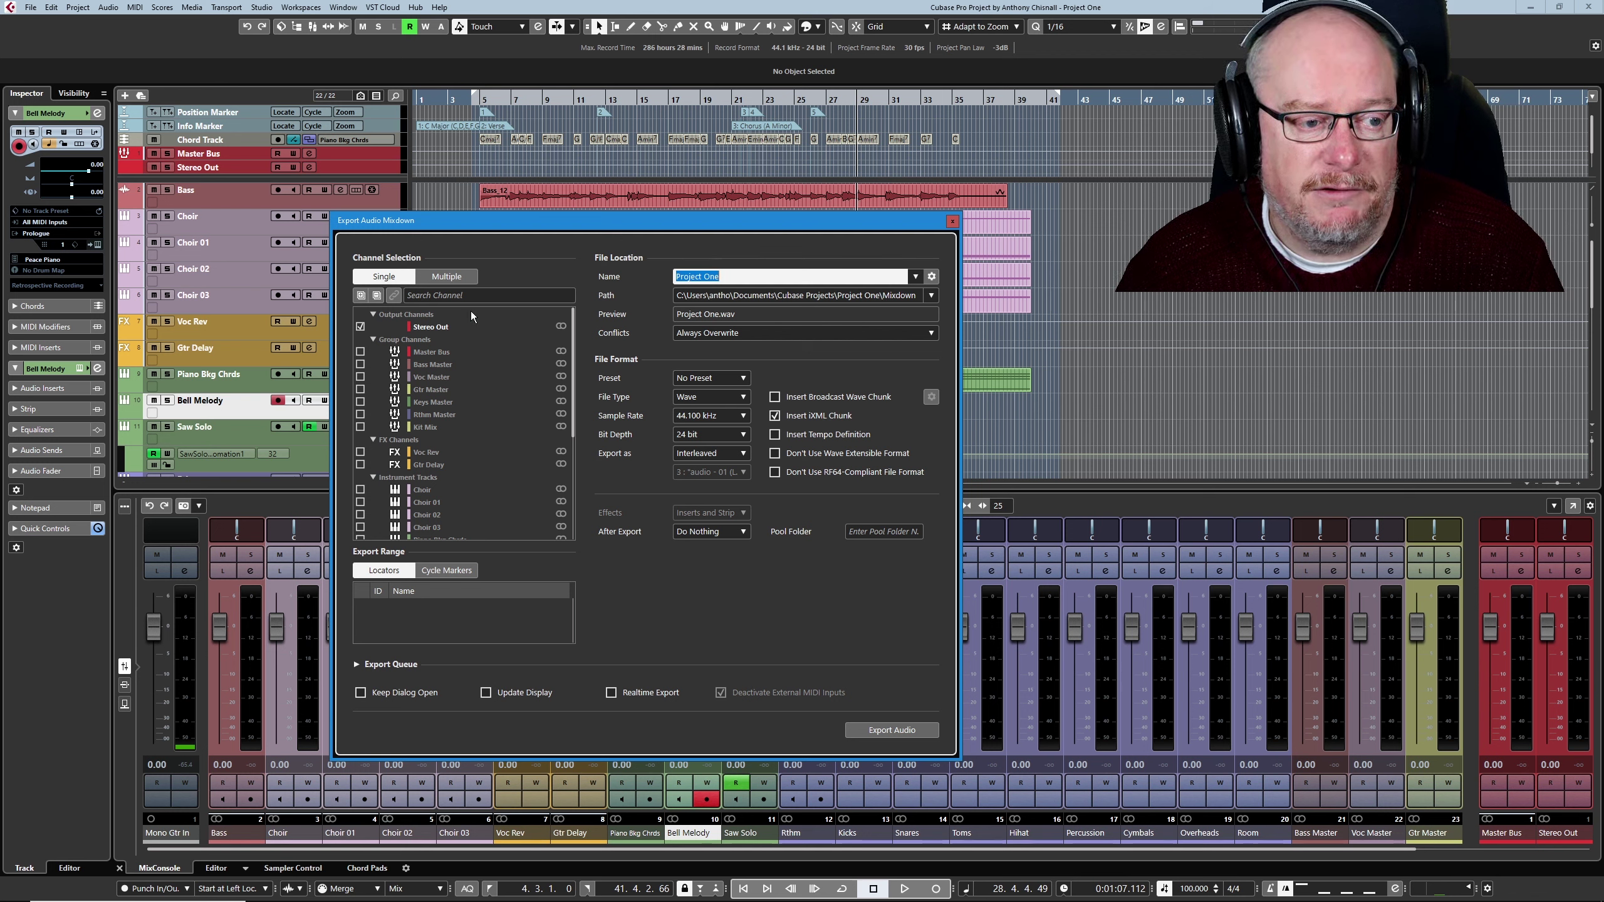
Switch the export to Multiple channels and tick Choir and Choir 01–03.
left_click(449, 277)
left_click(448, 276)
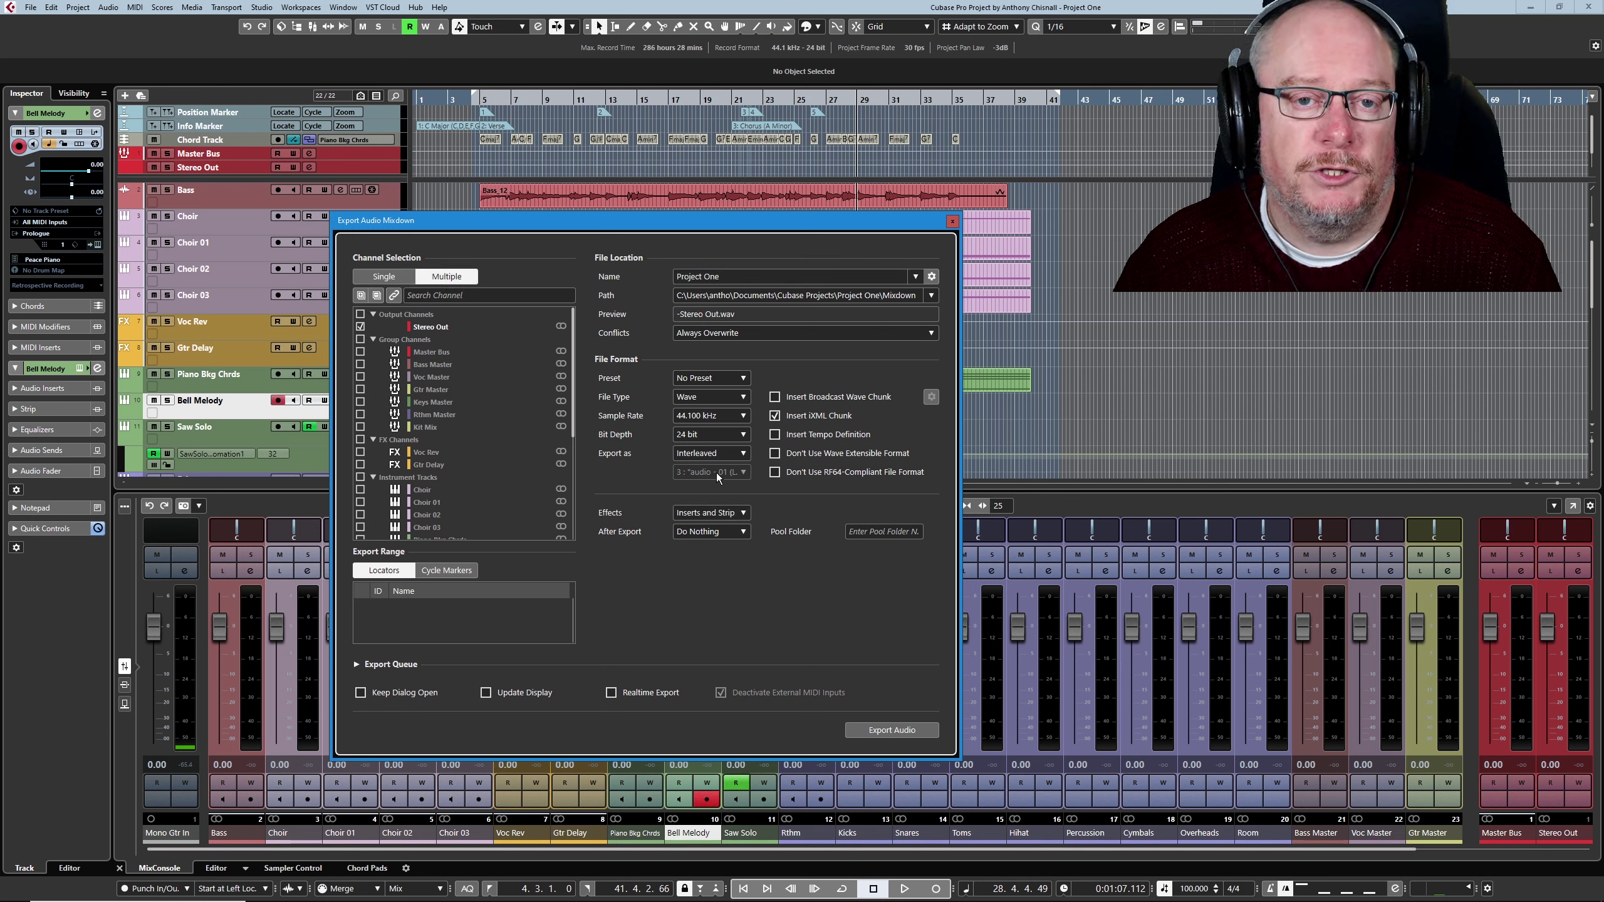
left_click_drag(684, 223, 885, 253)
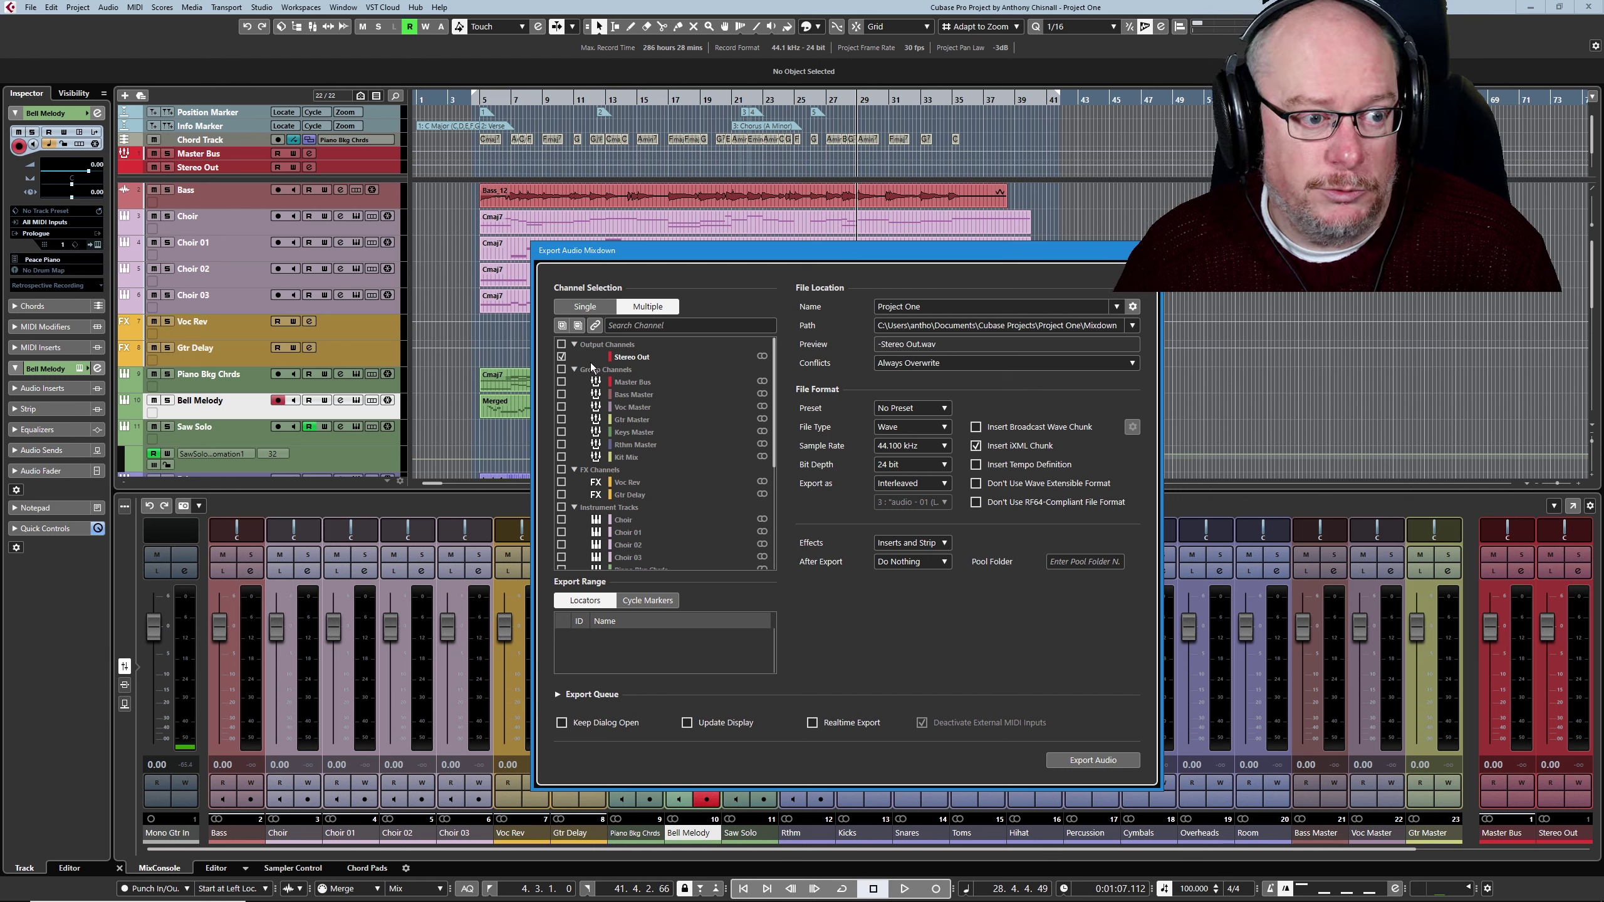
scroll(663, 404, "down", 2)
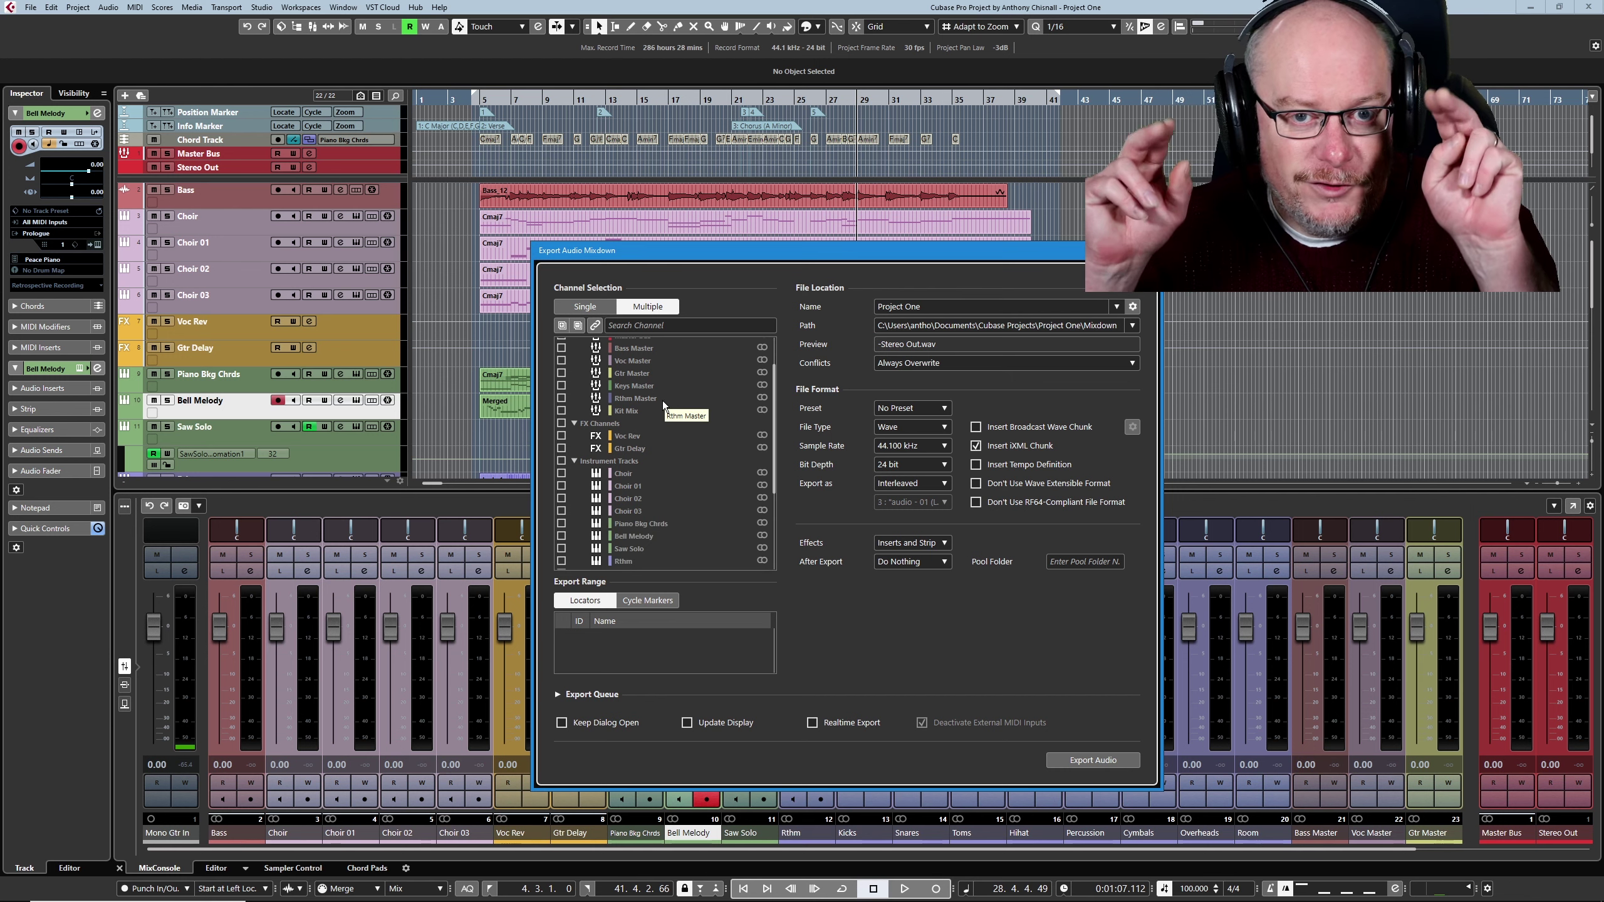
left_click(561, 473)
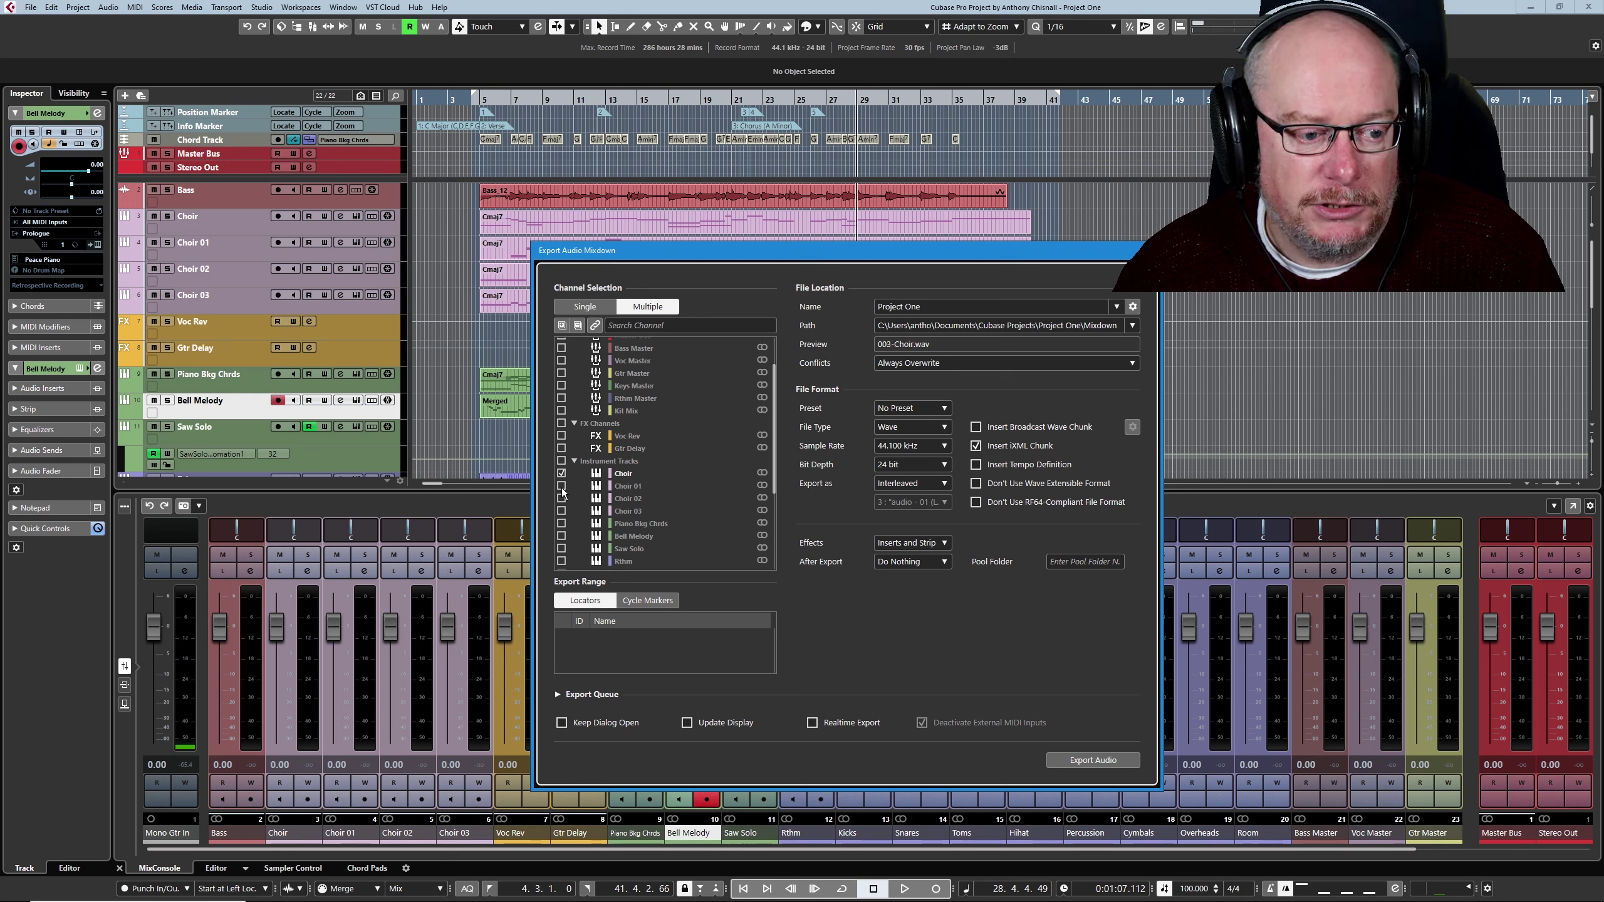
left_click(562, 485)
left_click(561, 499)
left_click(561, 511)
Tick Piano Bkg Chrds, Bell Melody, Saw Solo and all drum instrument channels, Kicks to Room.
scroll(718, 493, "down", 1)
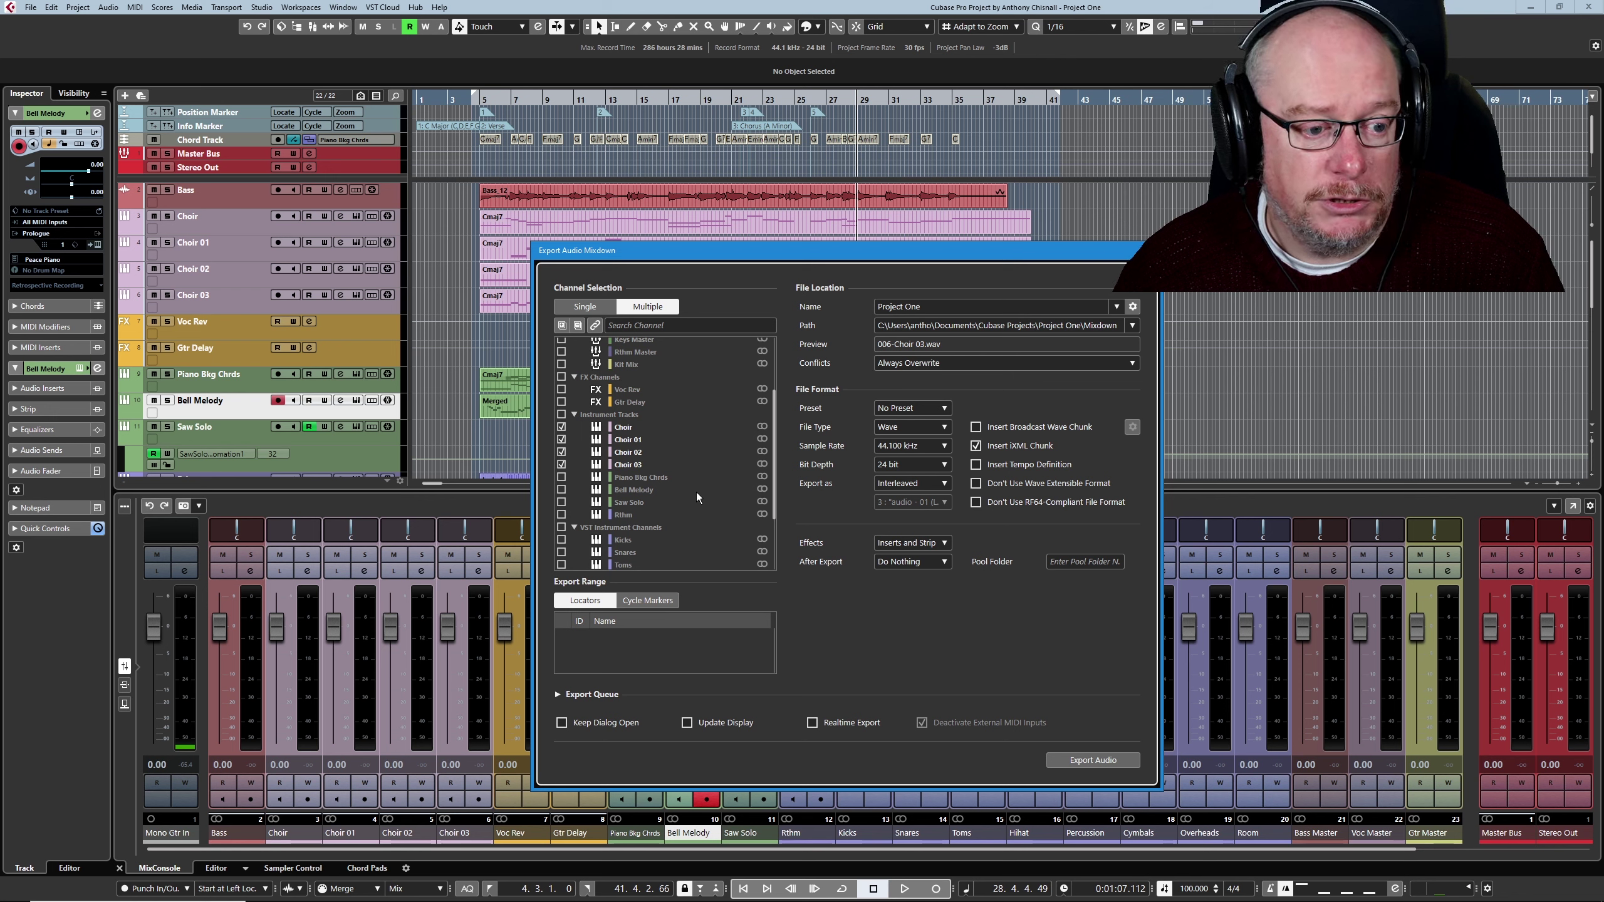
left_click(561, 477)
left_click(560, 490)
left_click(561, 502)
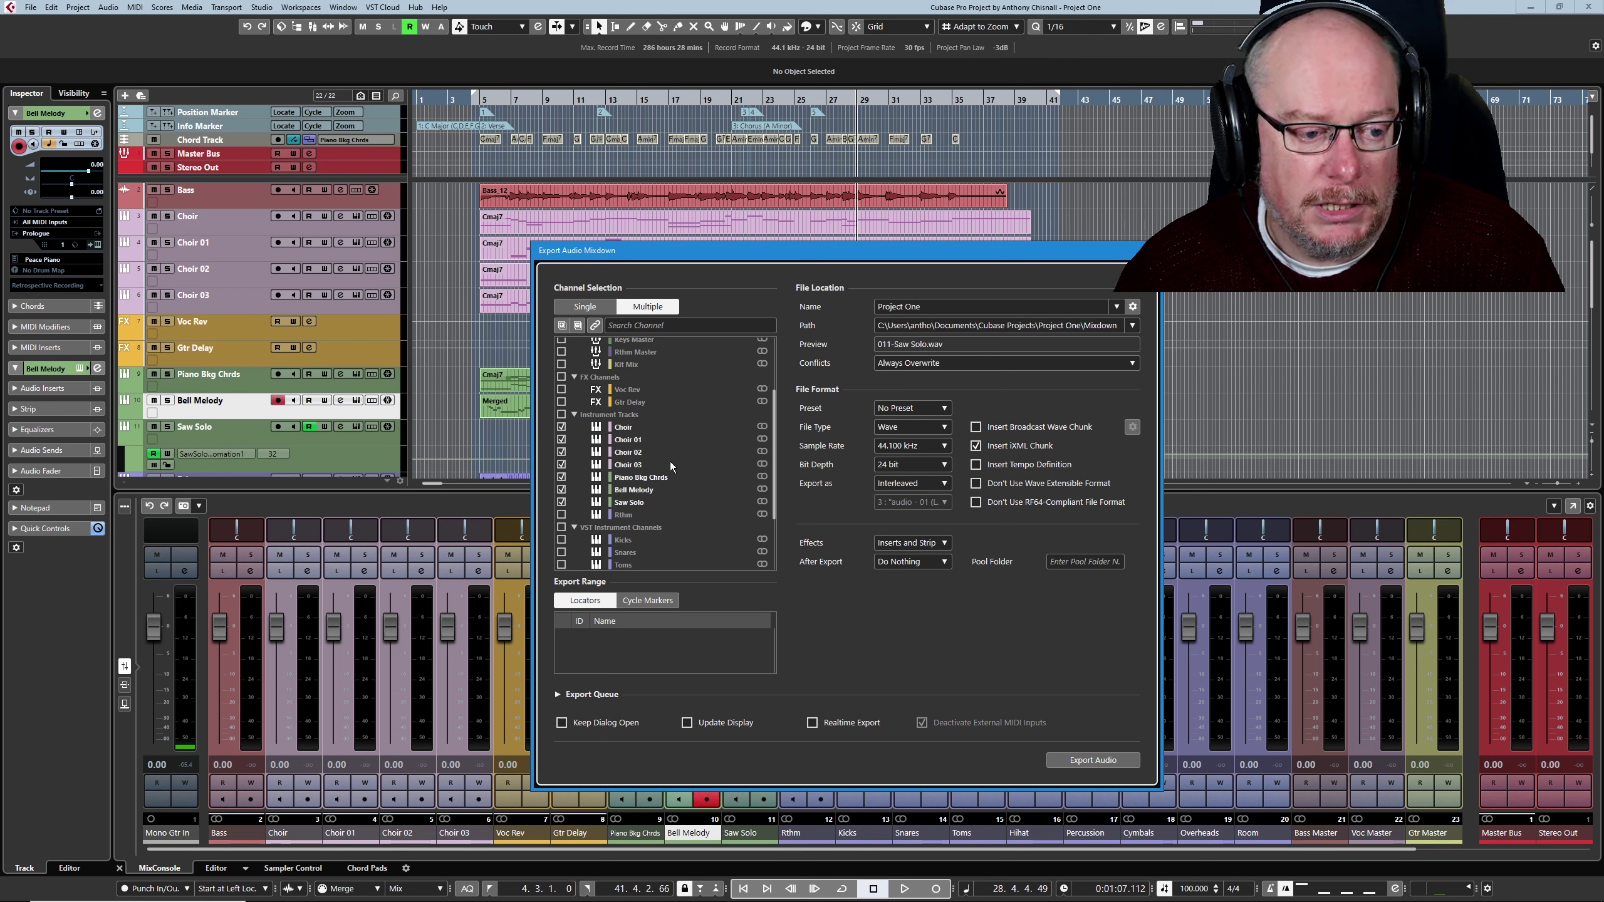
scroll(686, 422, "down", 1)
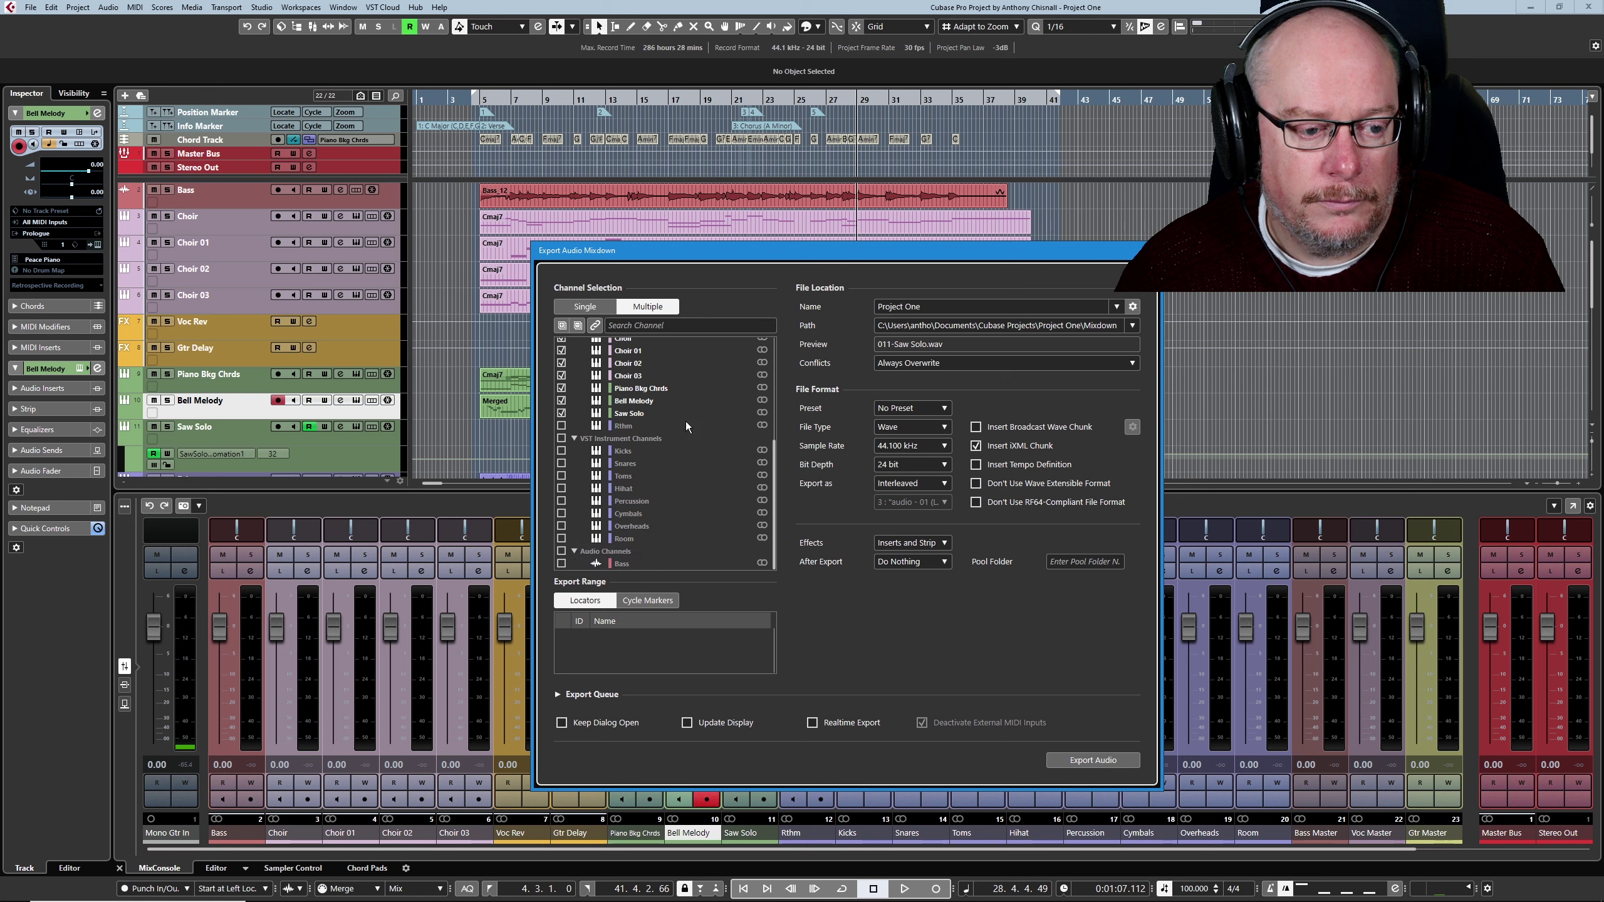
scroll(689, 430, "down", 1)
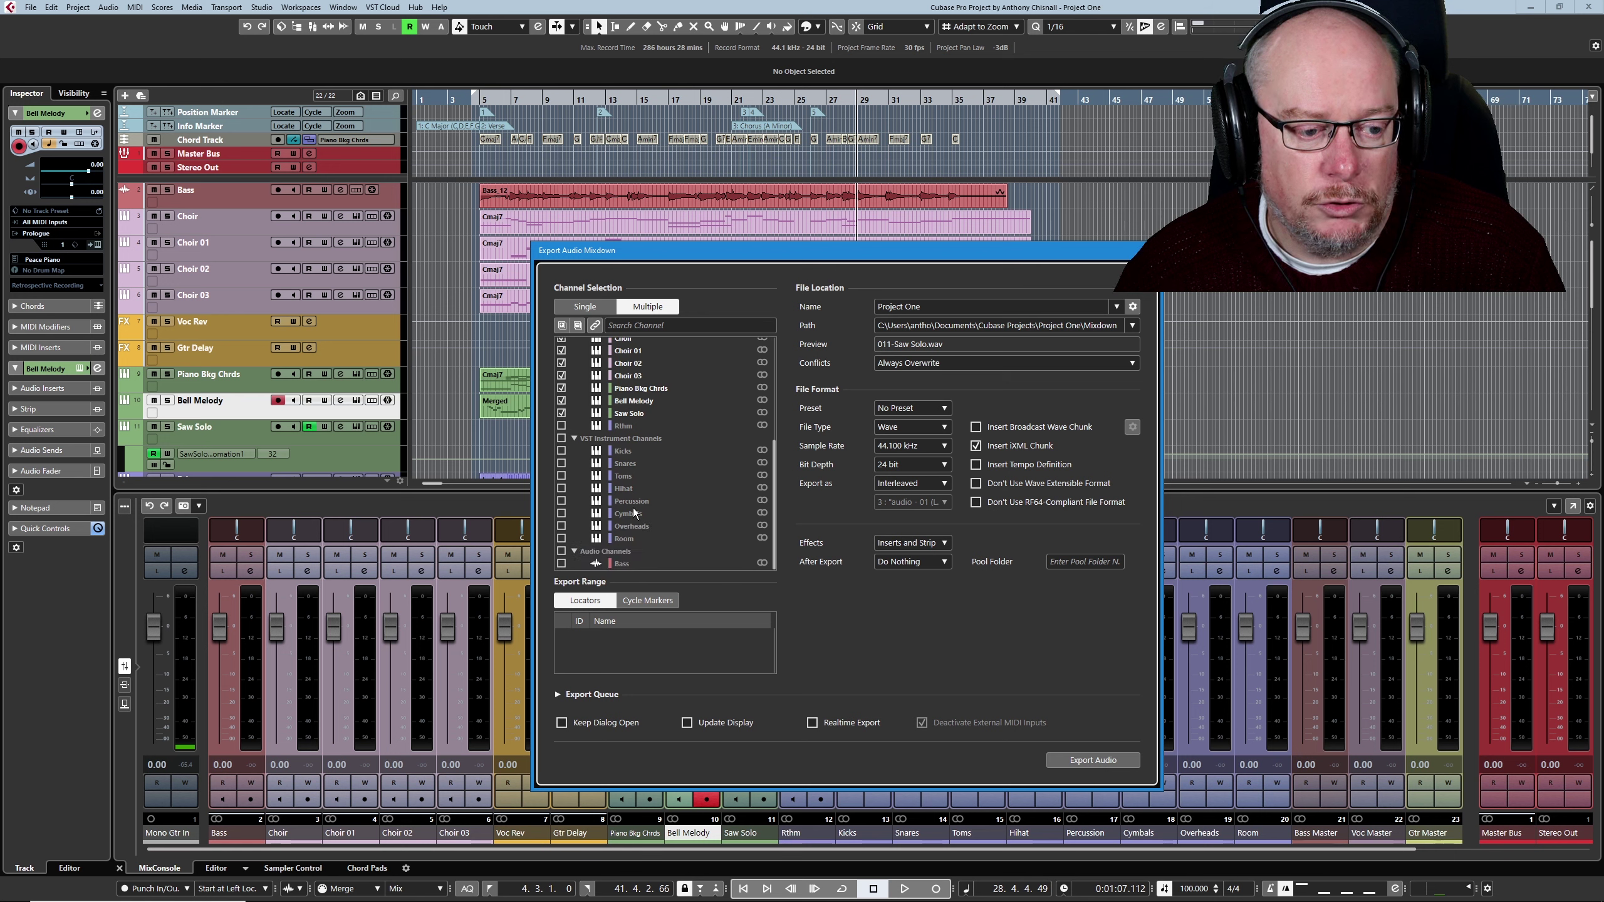
left_click(561, 439)
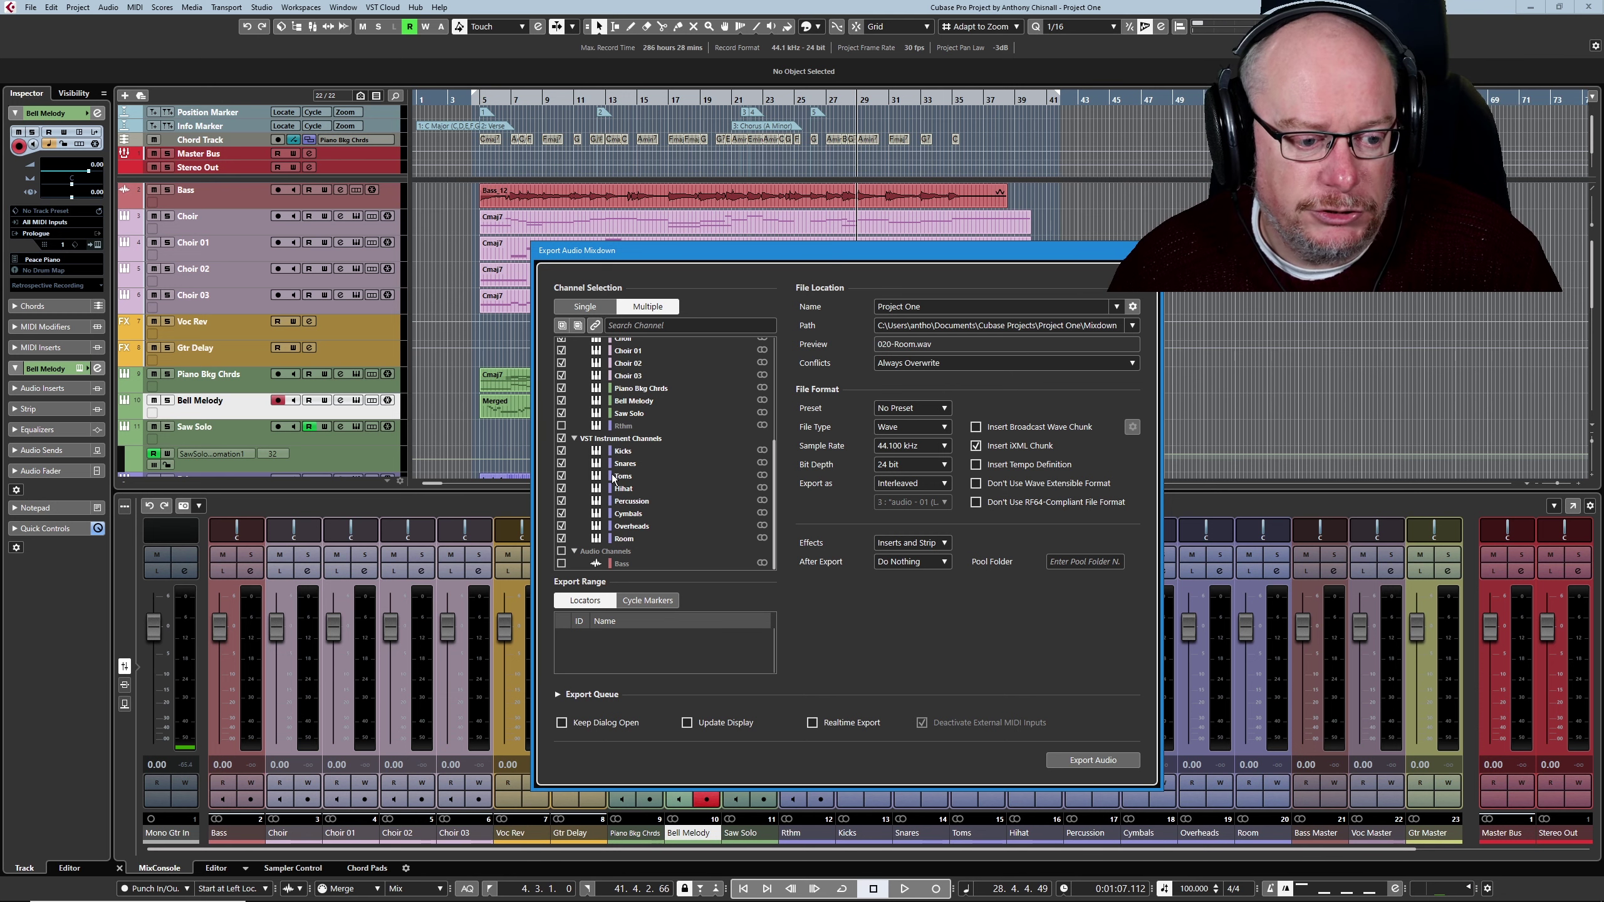
left_click_drag(631, 250, 497, 248)
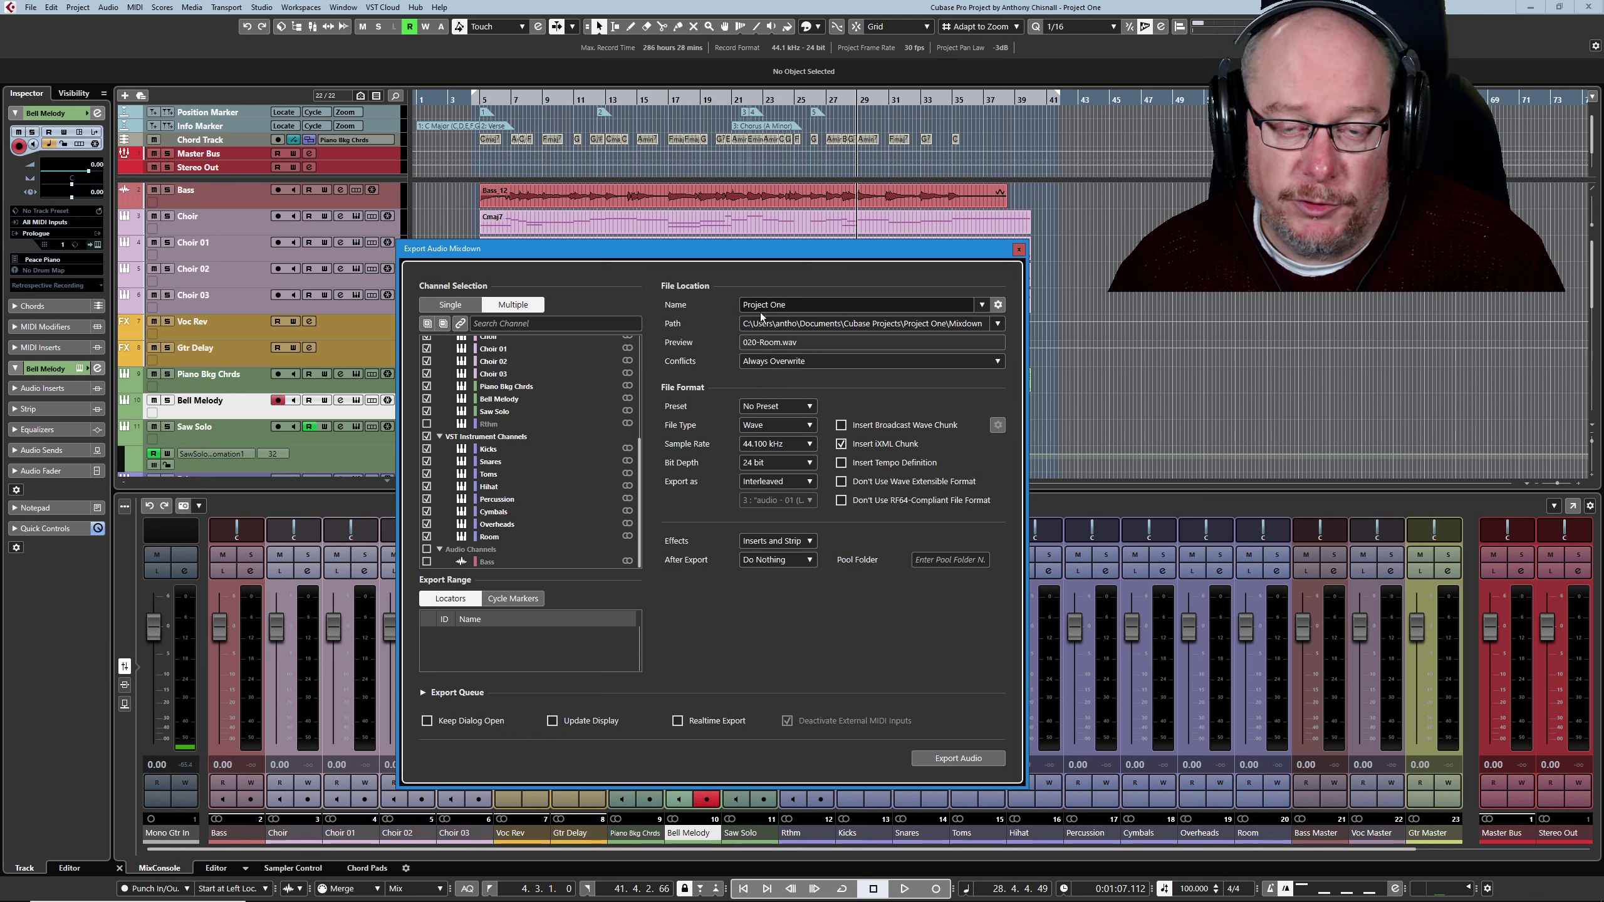
Keep the export path, overwrite existing files, and render inserts and channel strip effects.
left_click(998, 323)
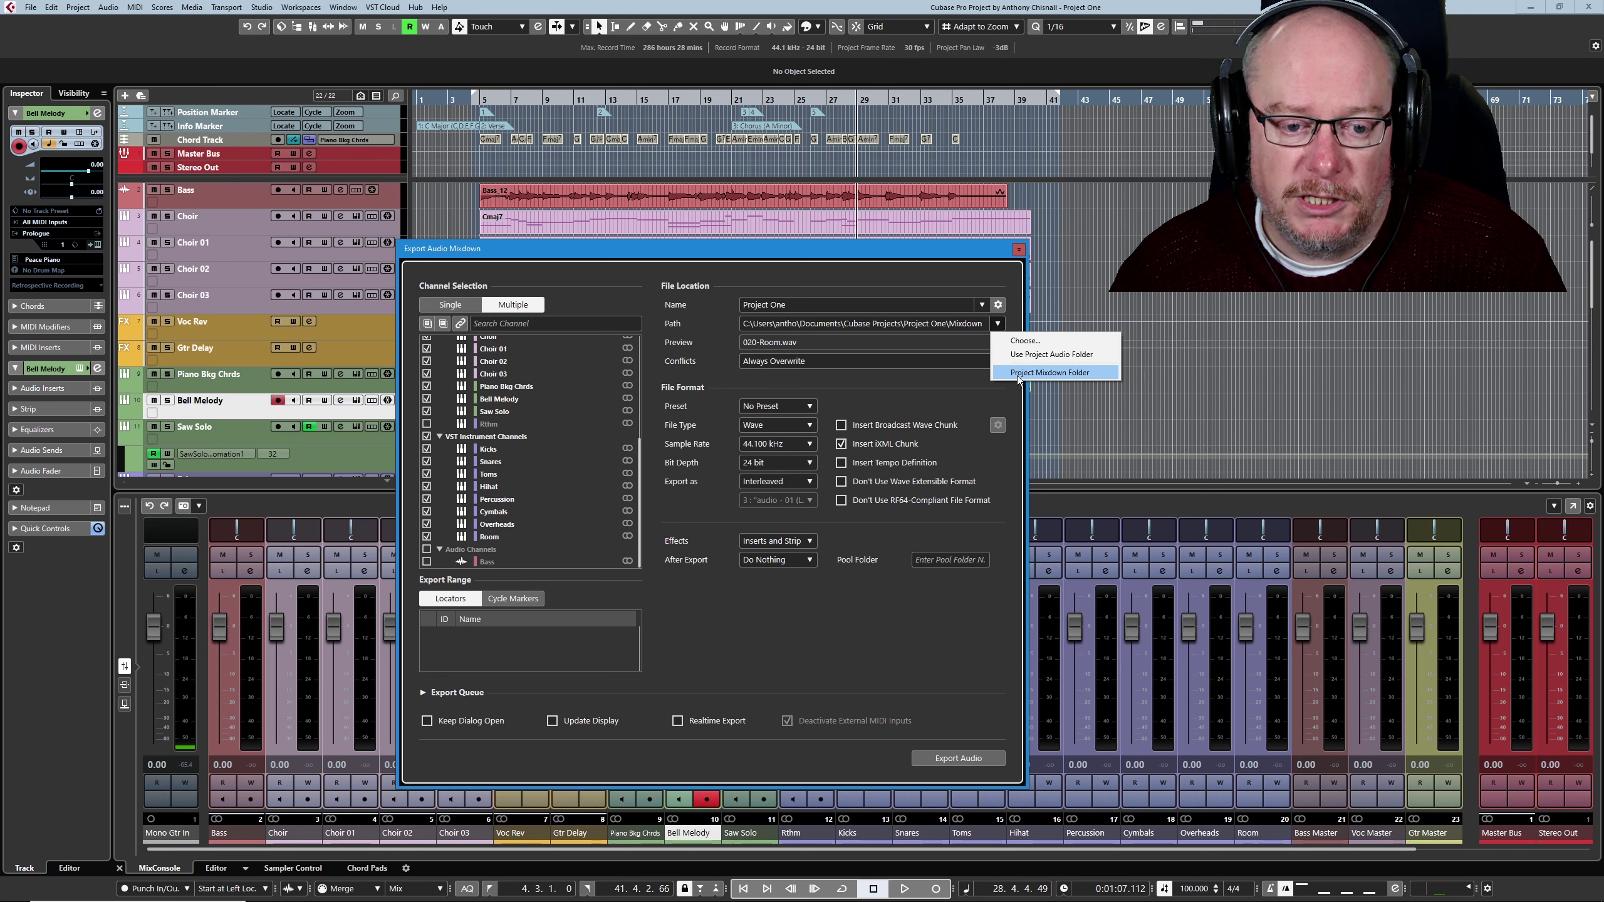
left_click(926, 253)
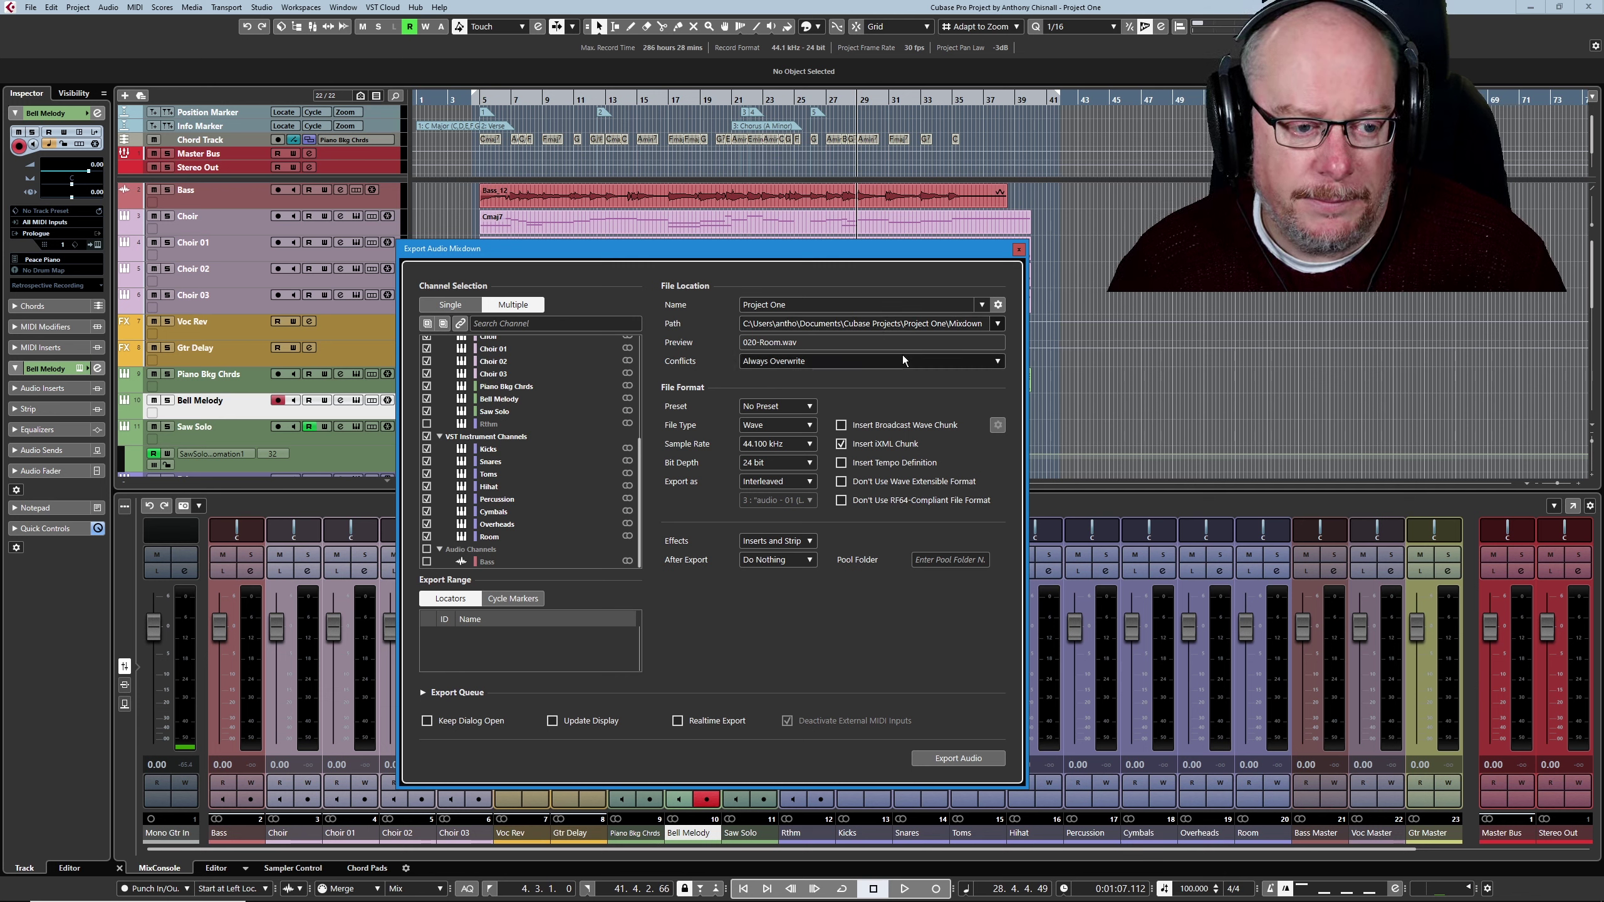
left_click(785, 364)
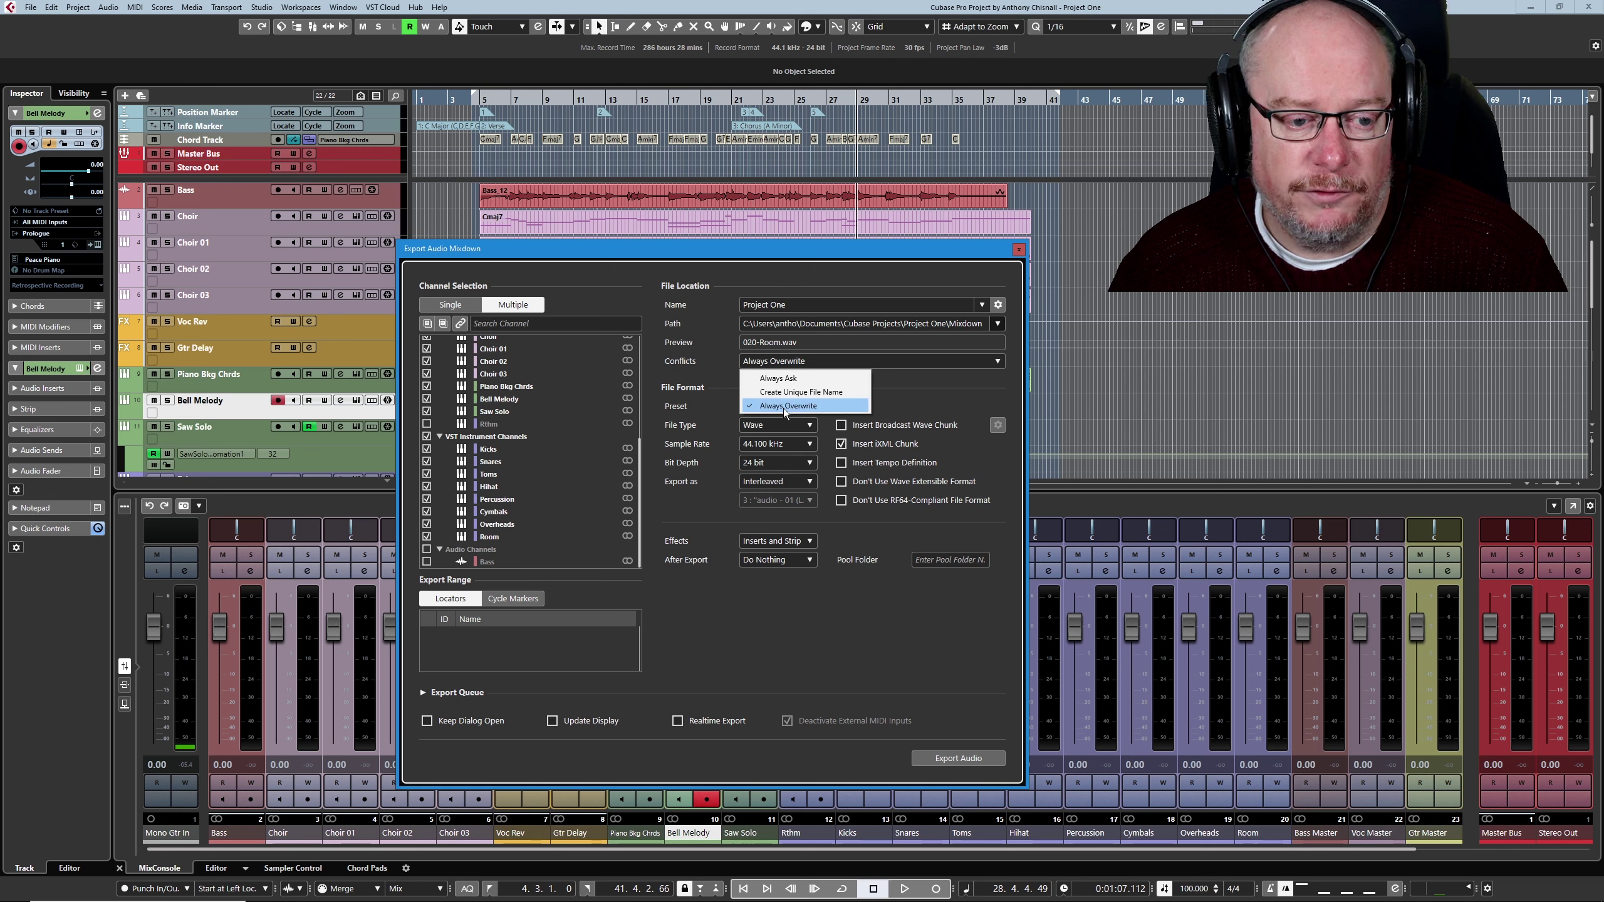
left_click(929, 392)
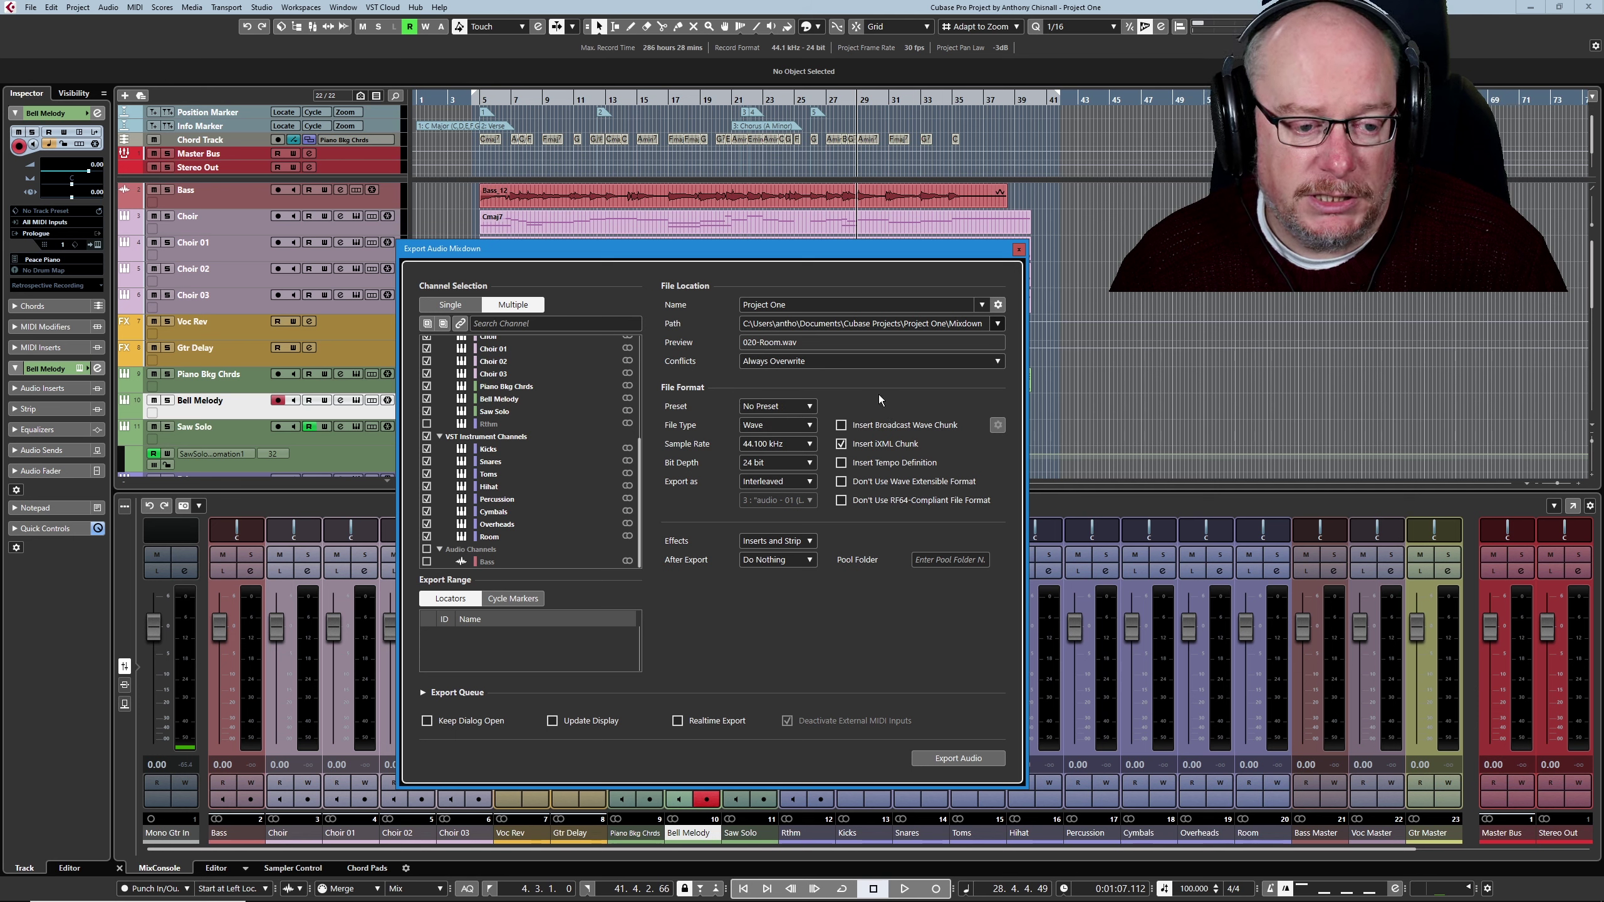
left_click(781, 540)
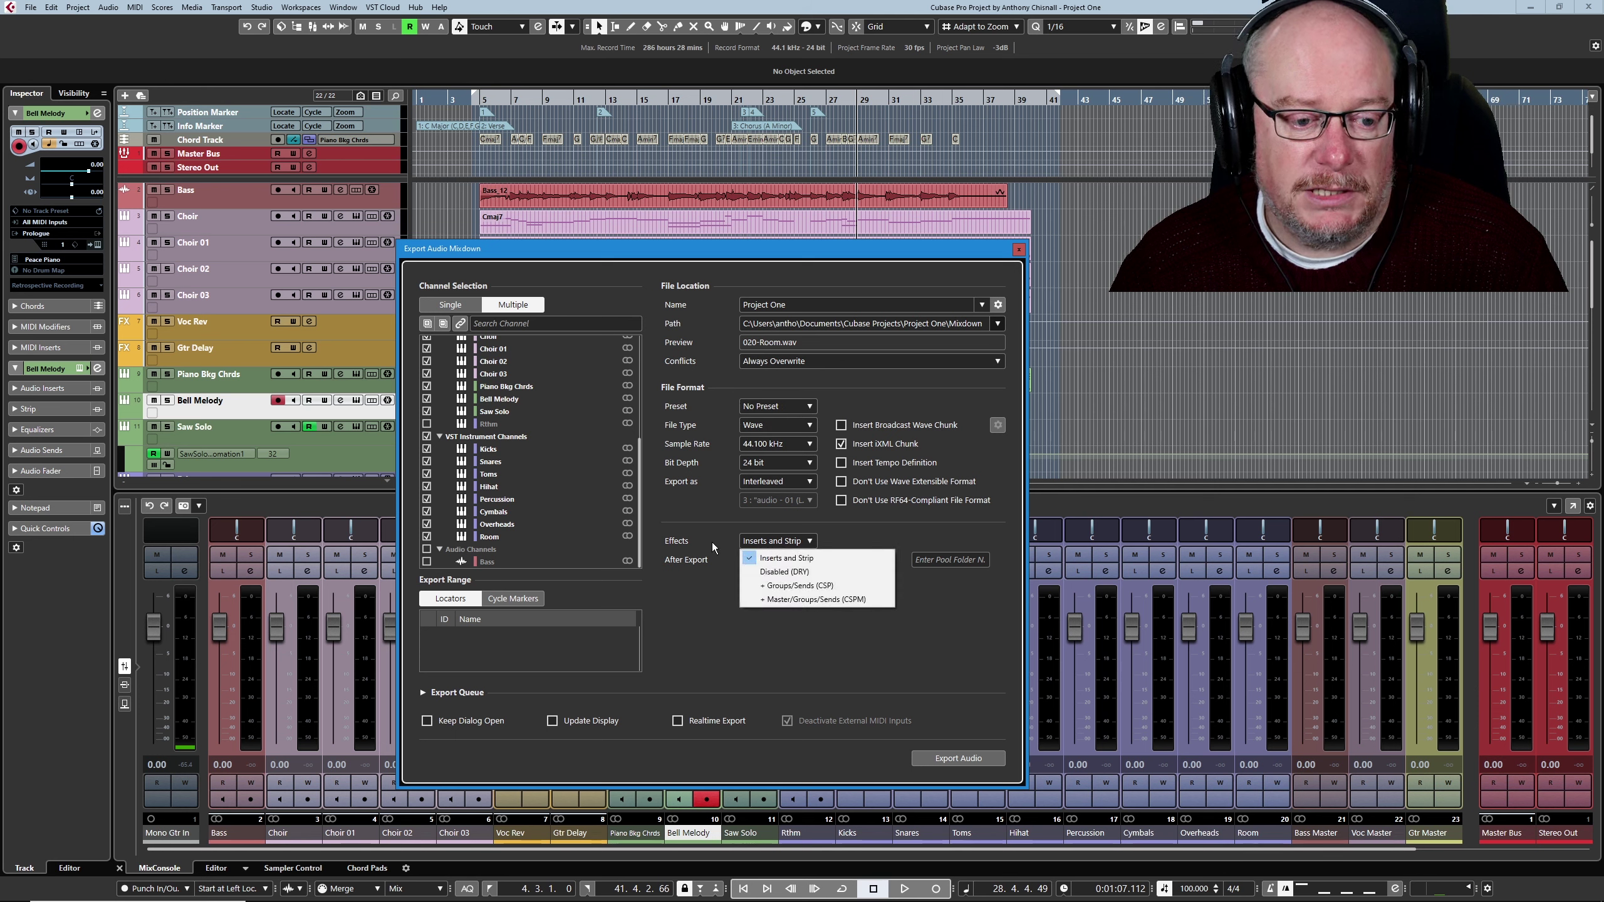
left_click(857, 536)
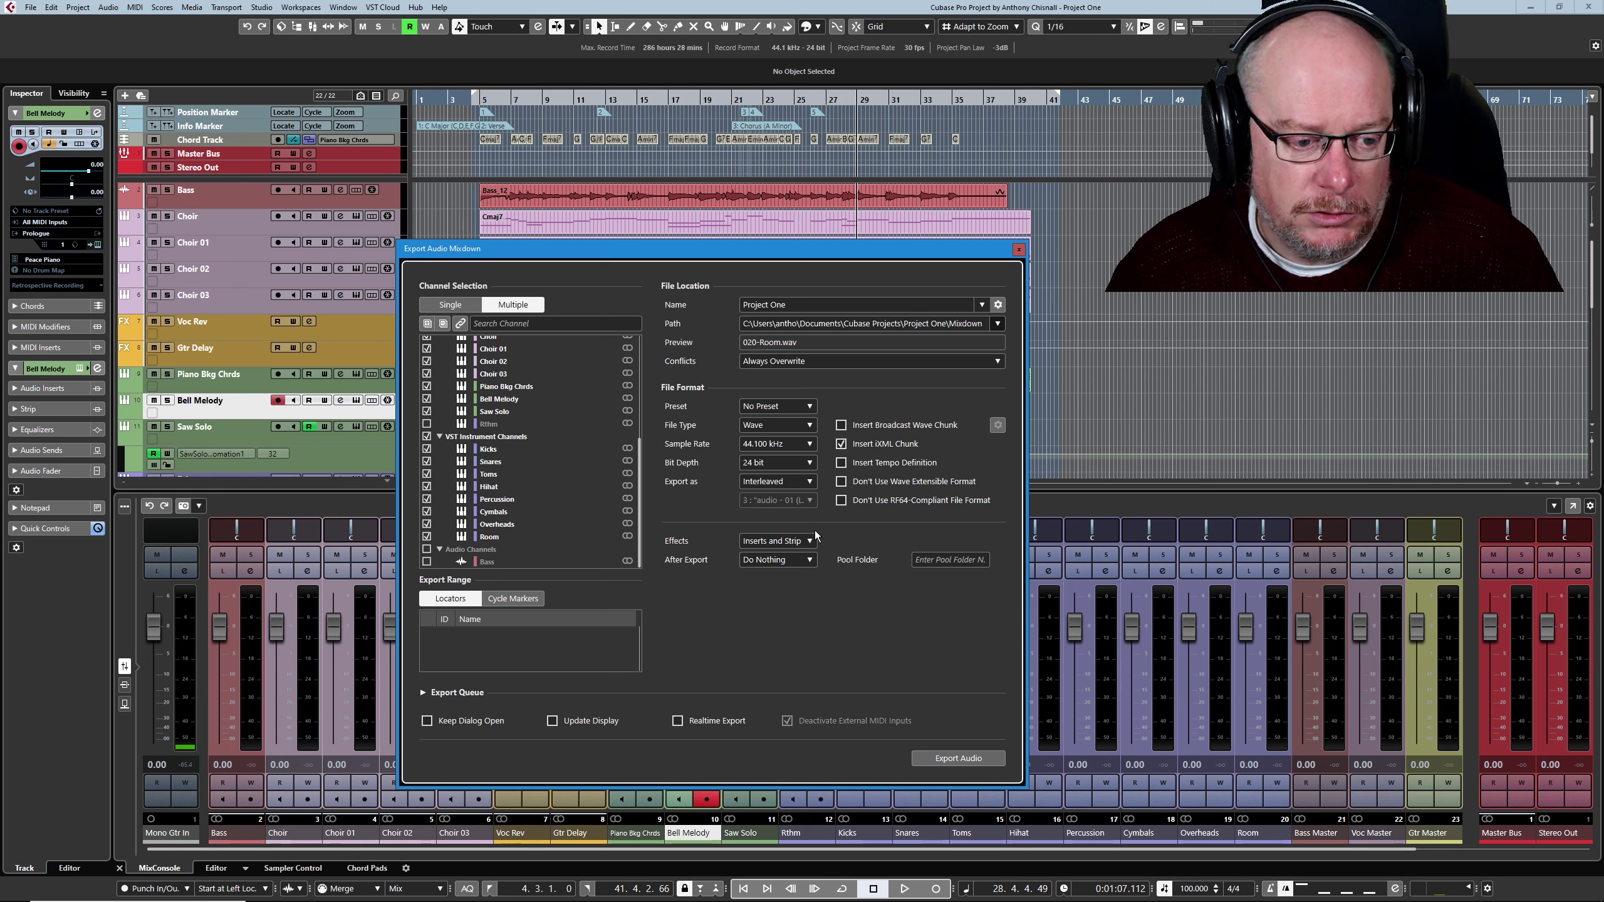
Import the stems back as audio tracks into a 'Mixdown' pool folder and export.
left_click(776, 559)
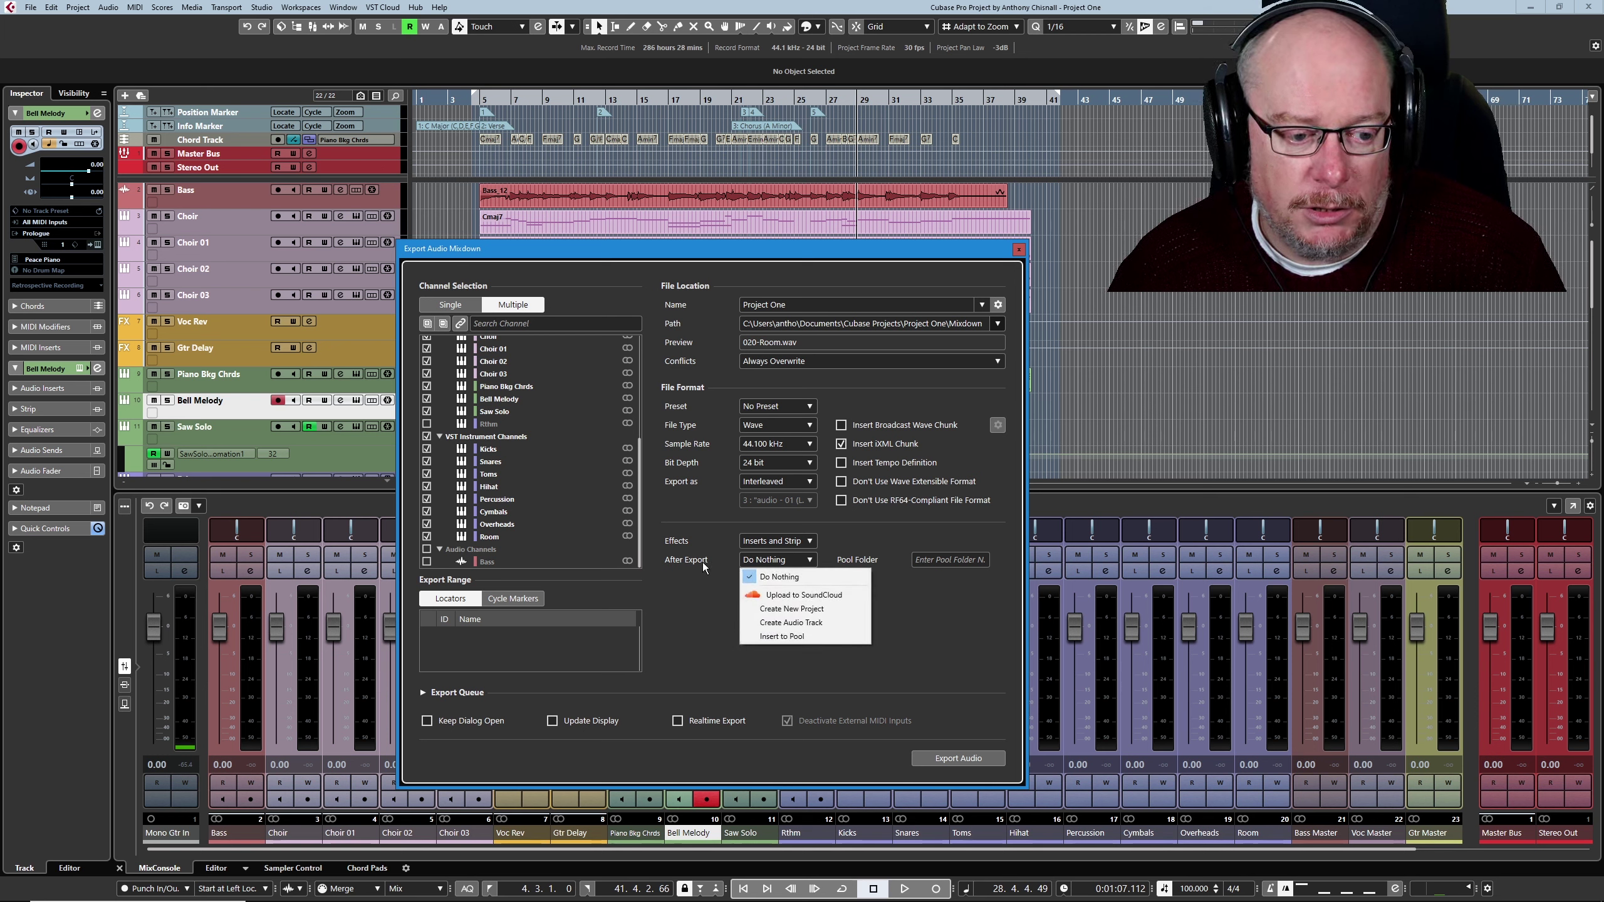
left_click(794, 622)
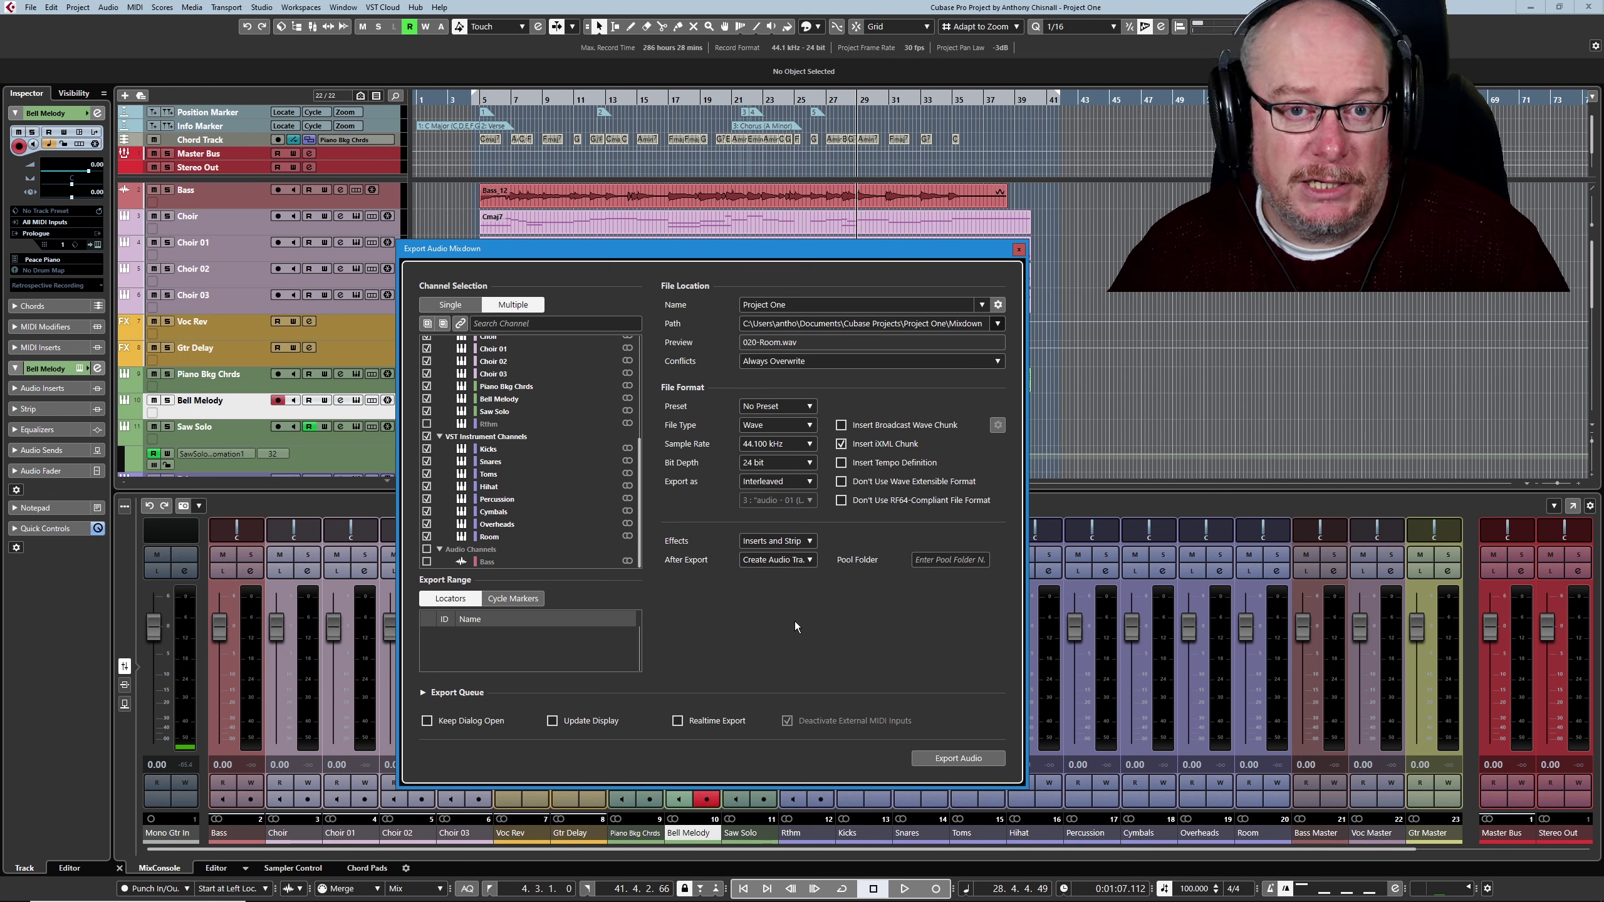
left_click(952, 559)
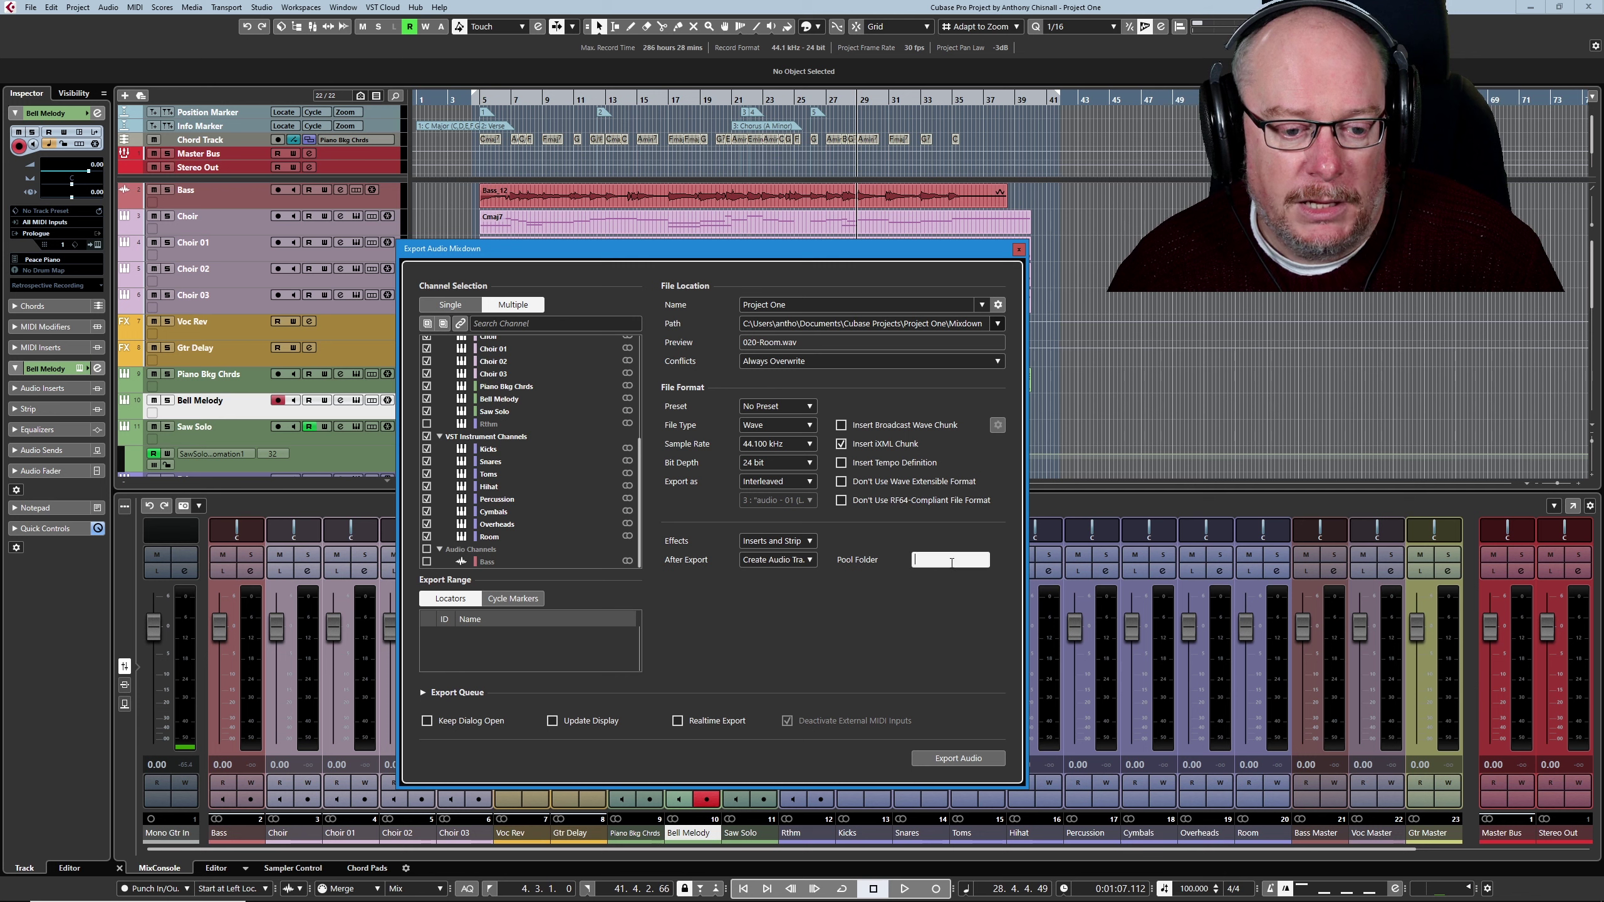
type("Mi")
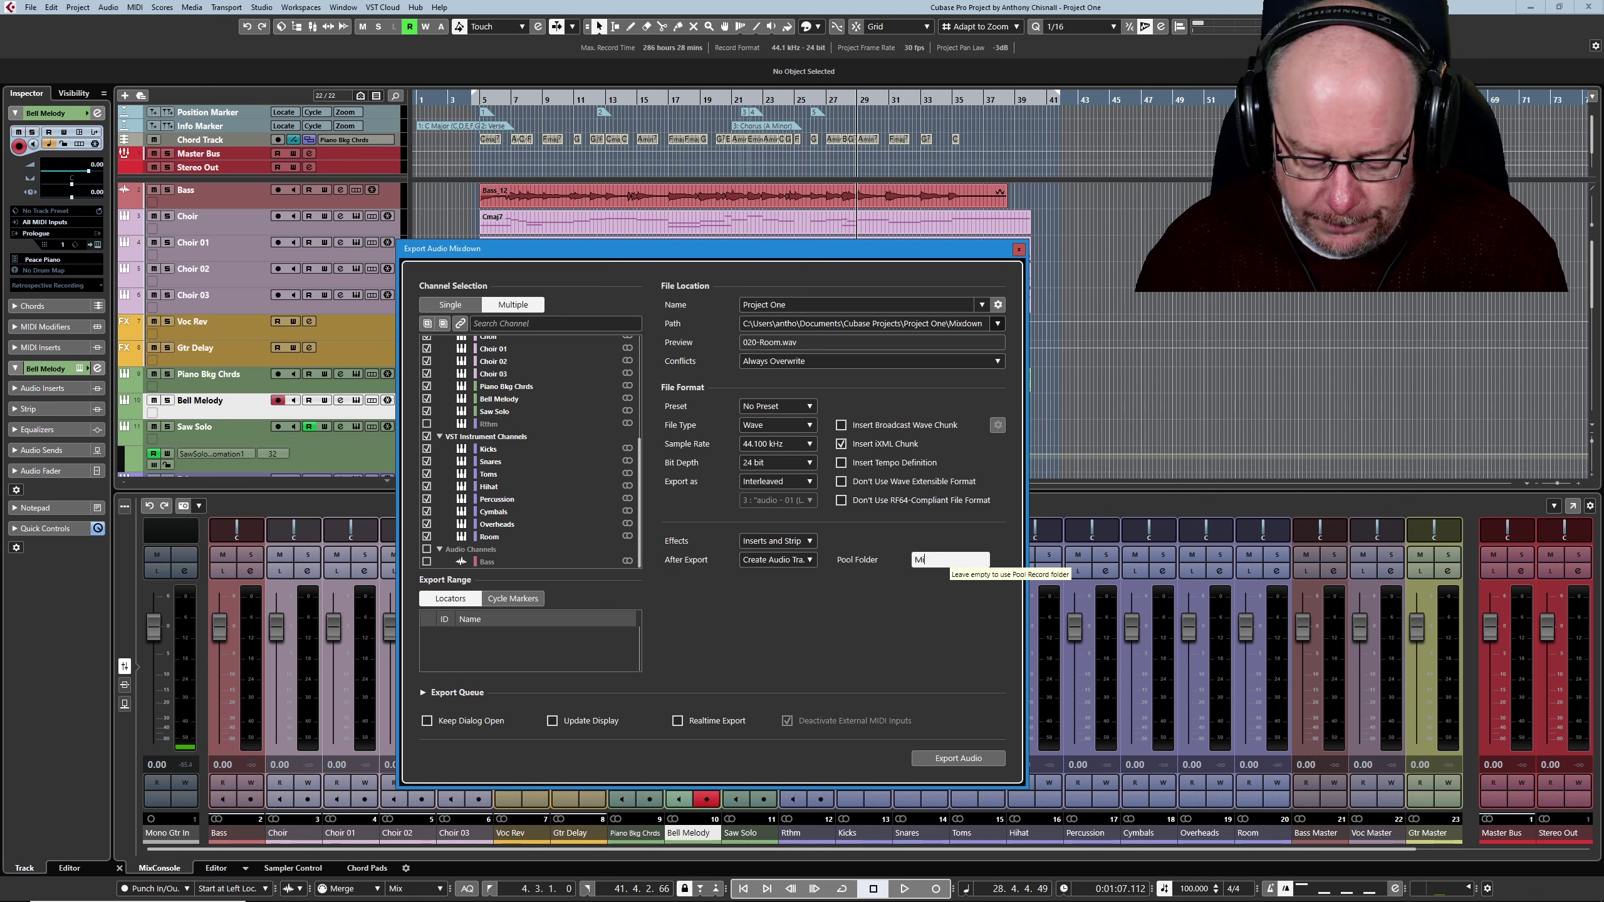
type("xdown")
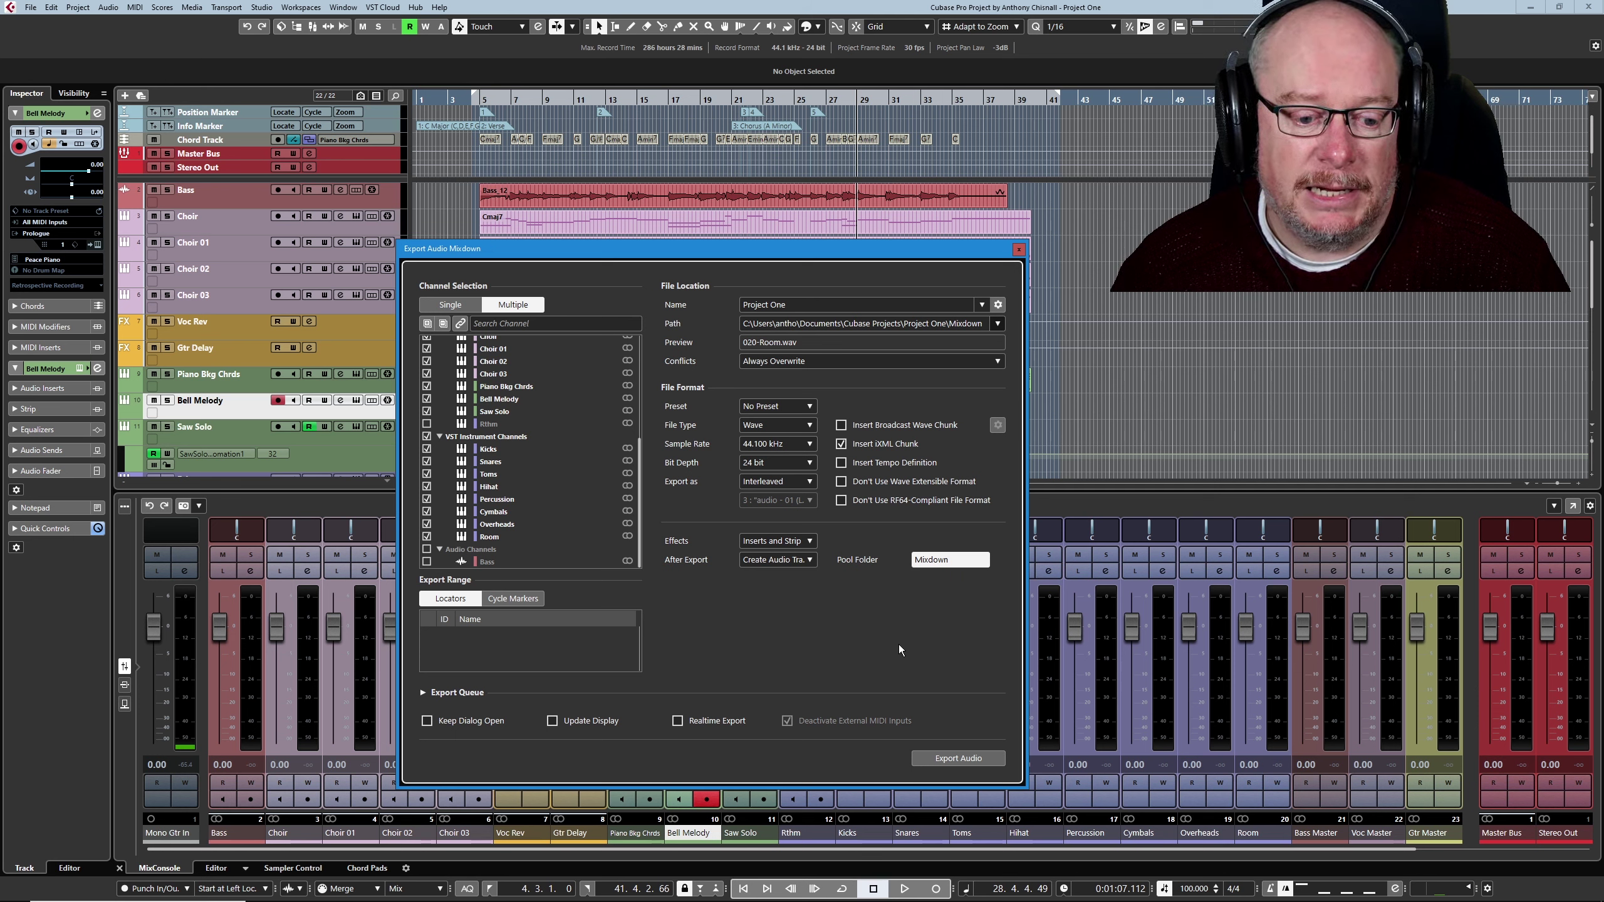
left_click(955, 756)
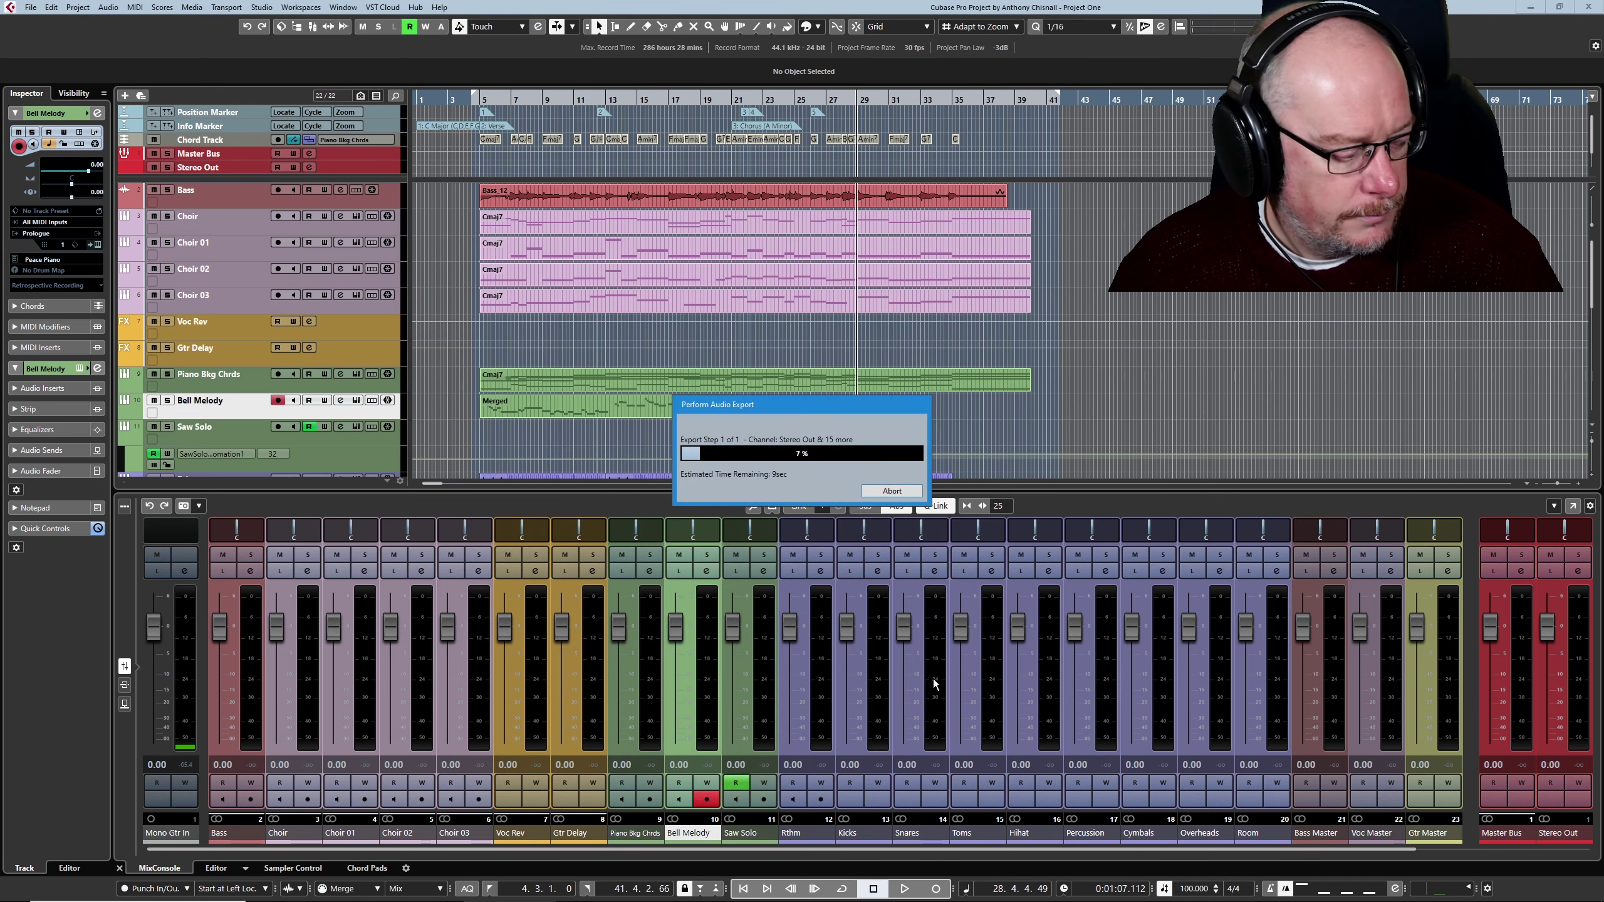
Remove the stray Stereo Out stem track.
scroll(293, 296, "down", 10)
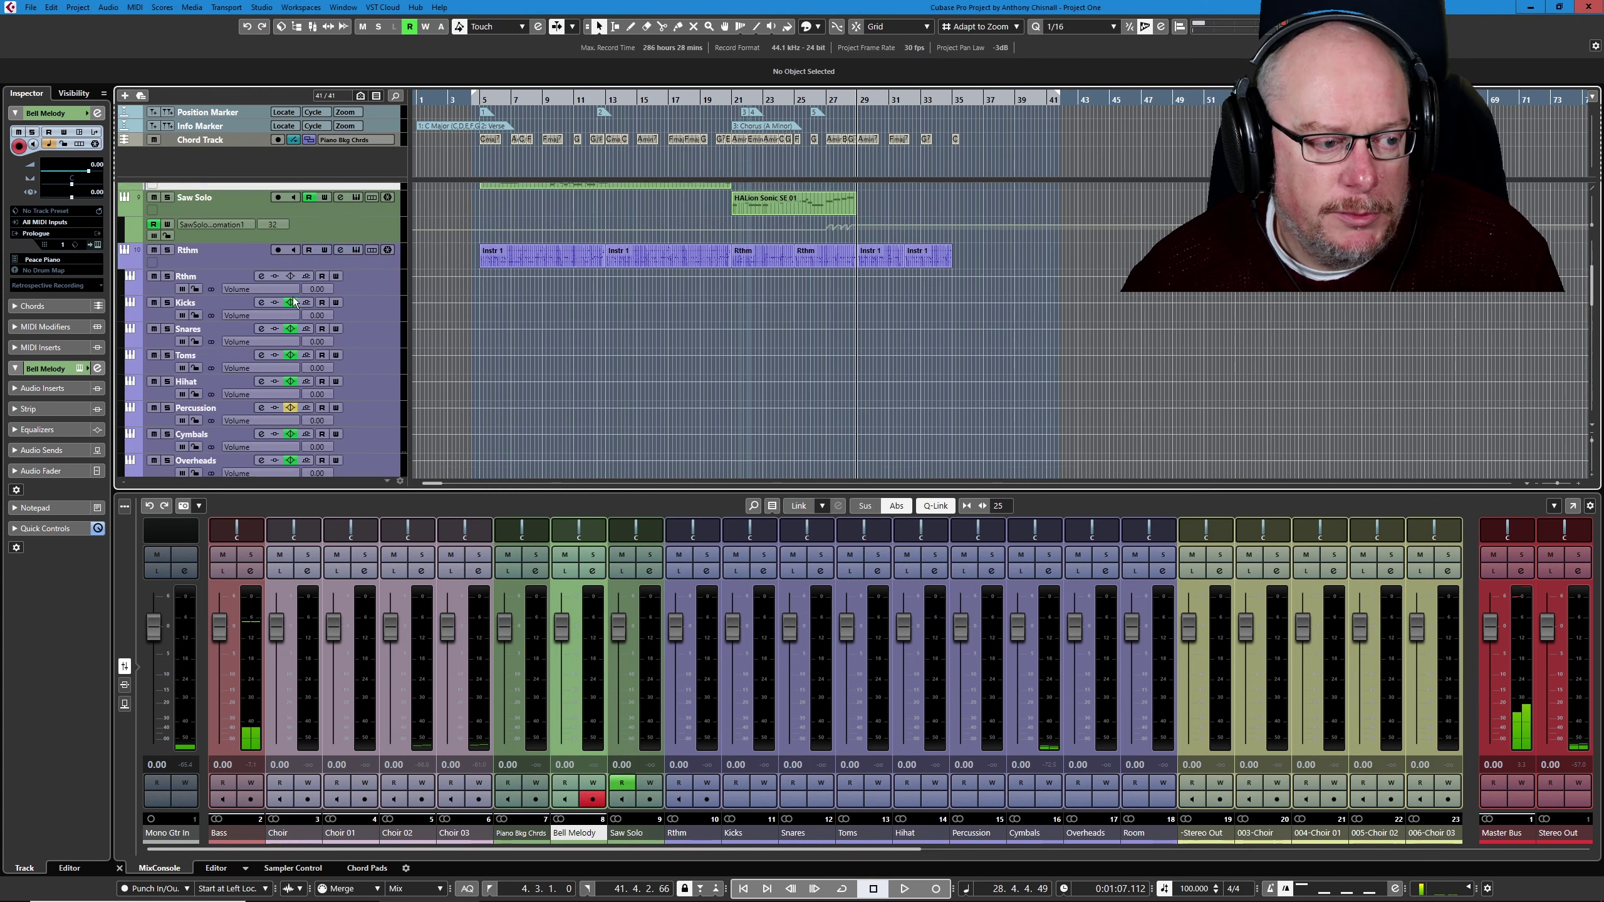
scroll(303, 307, "up", 6)
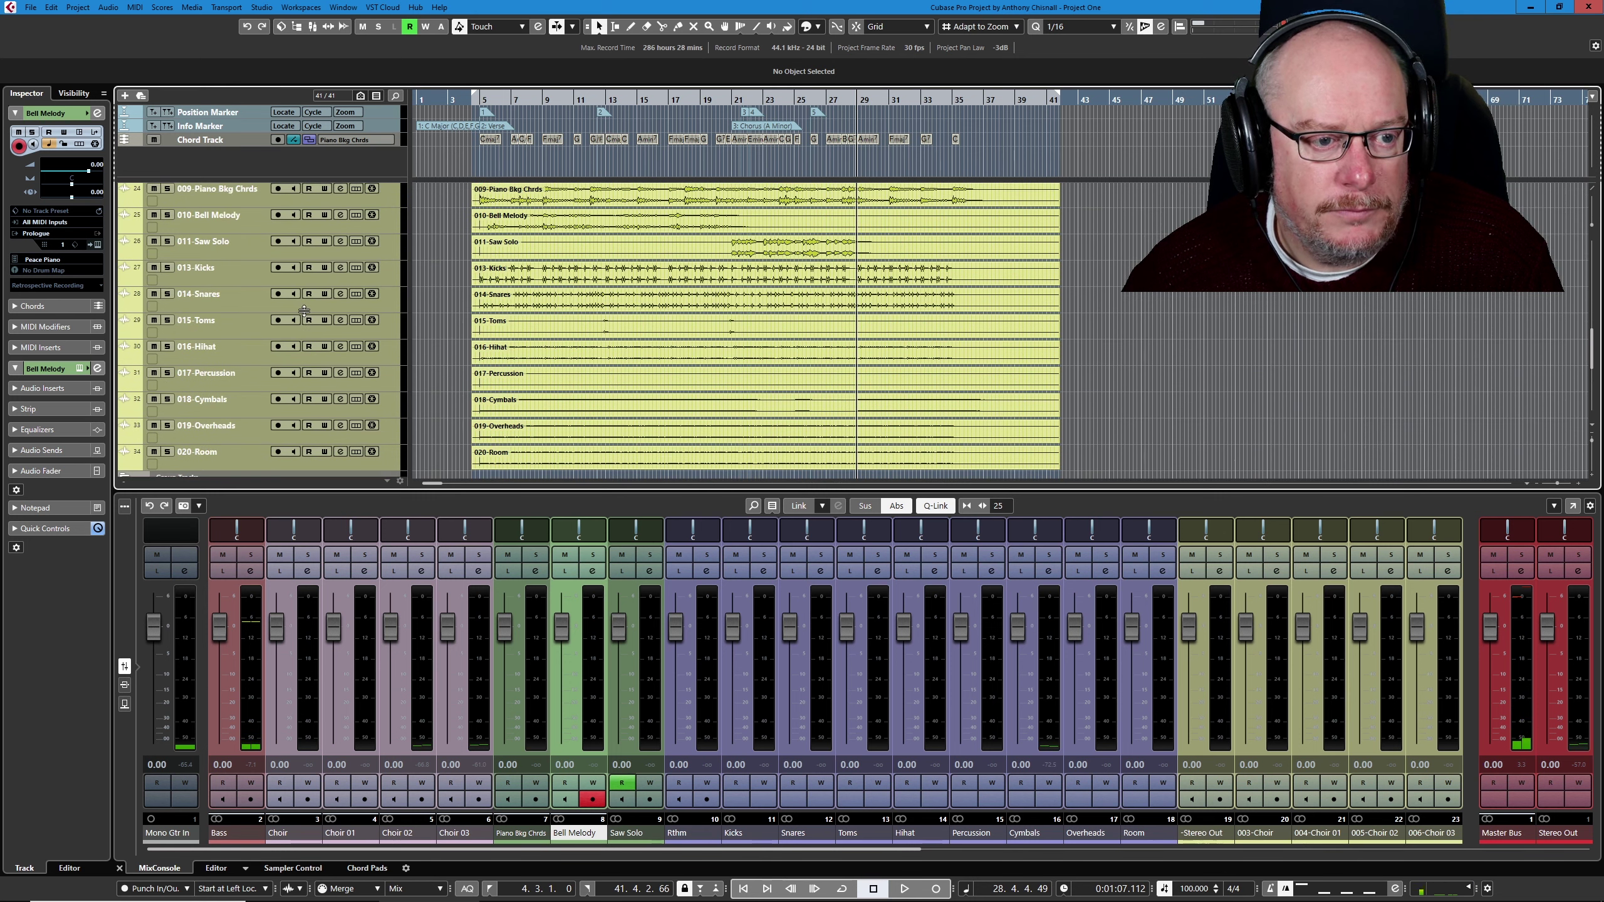
scroll(310, 323, "up", 4)
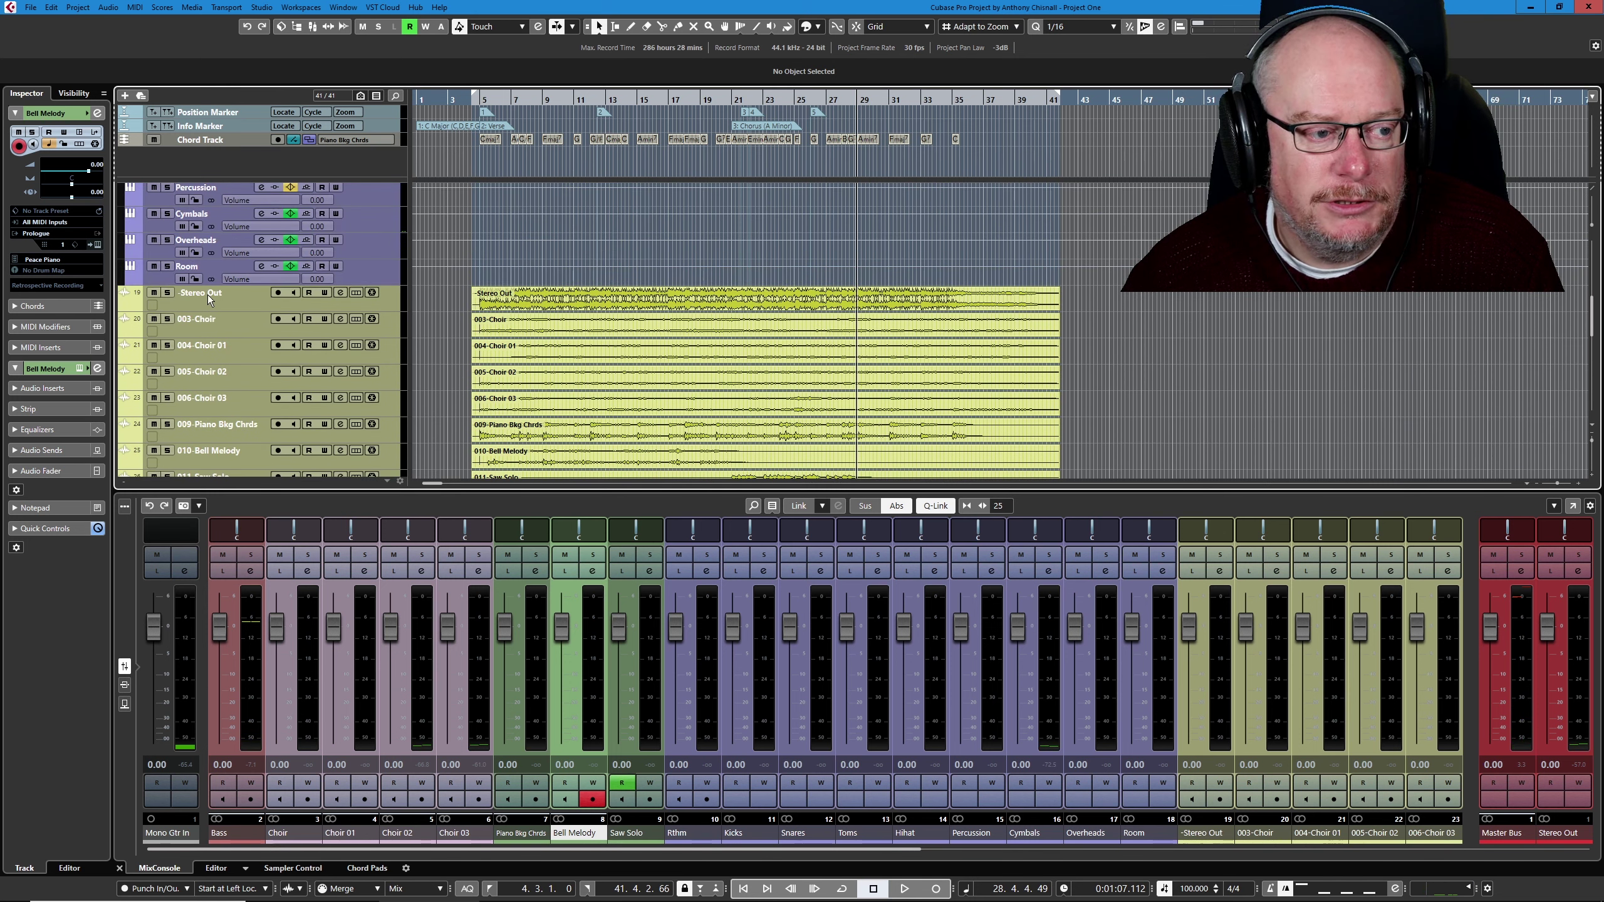
left_click(248, 303)
right_click(247, 303)
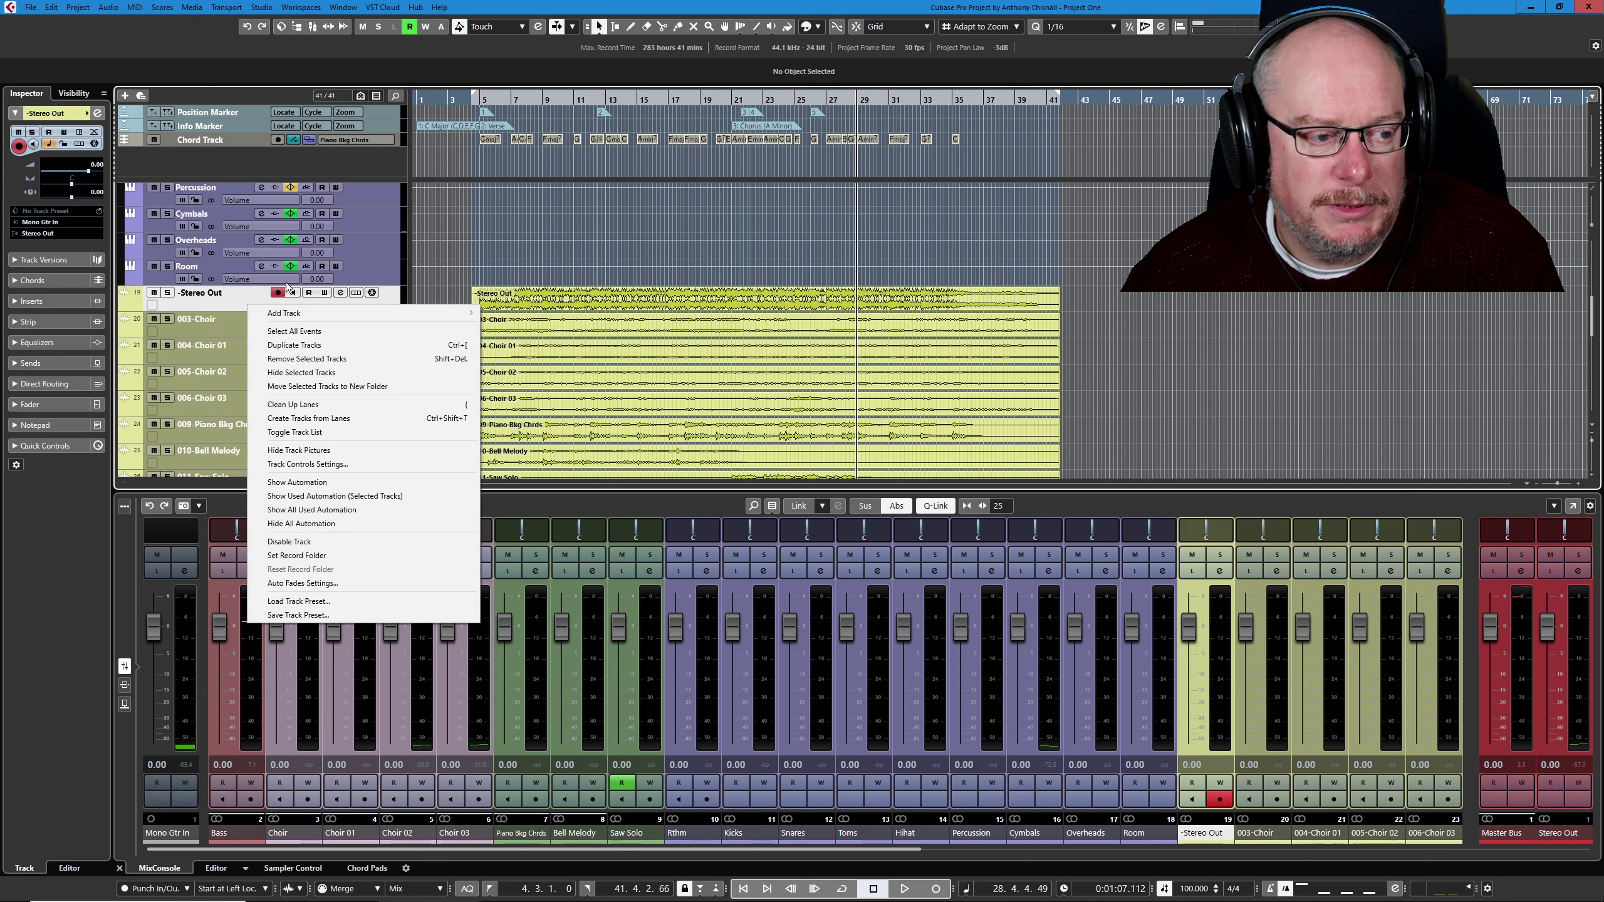
left_click(306, 358)
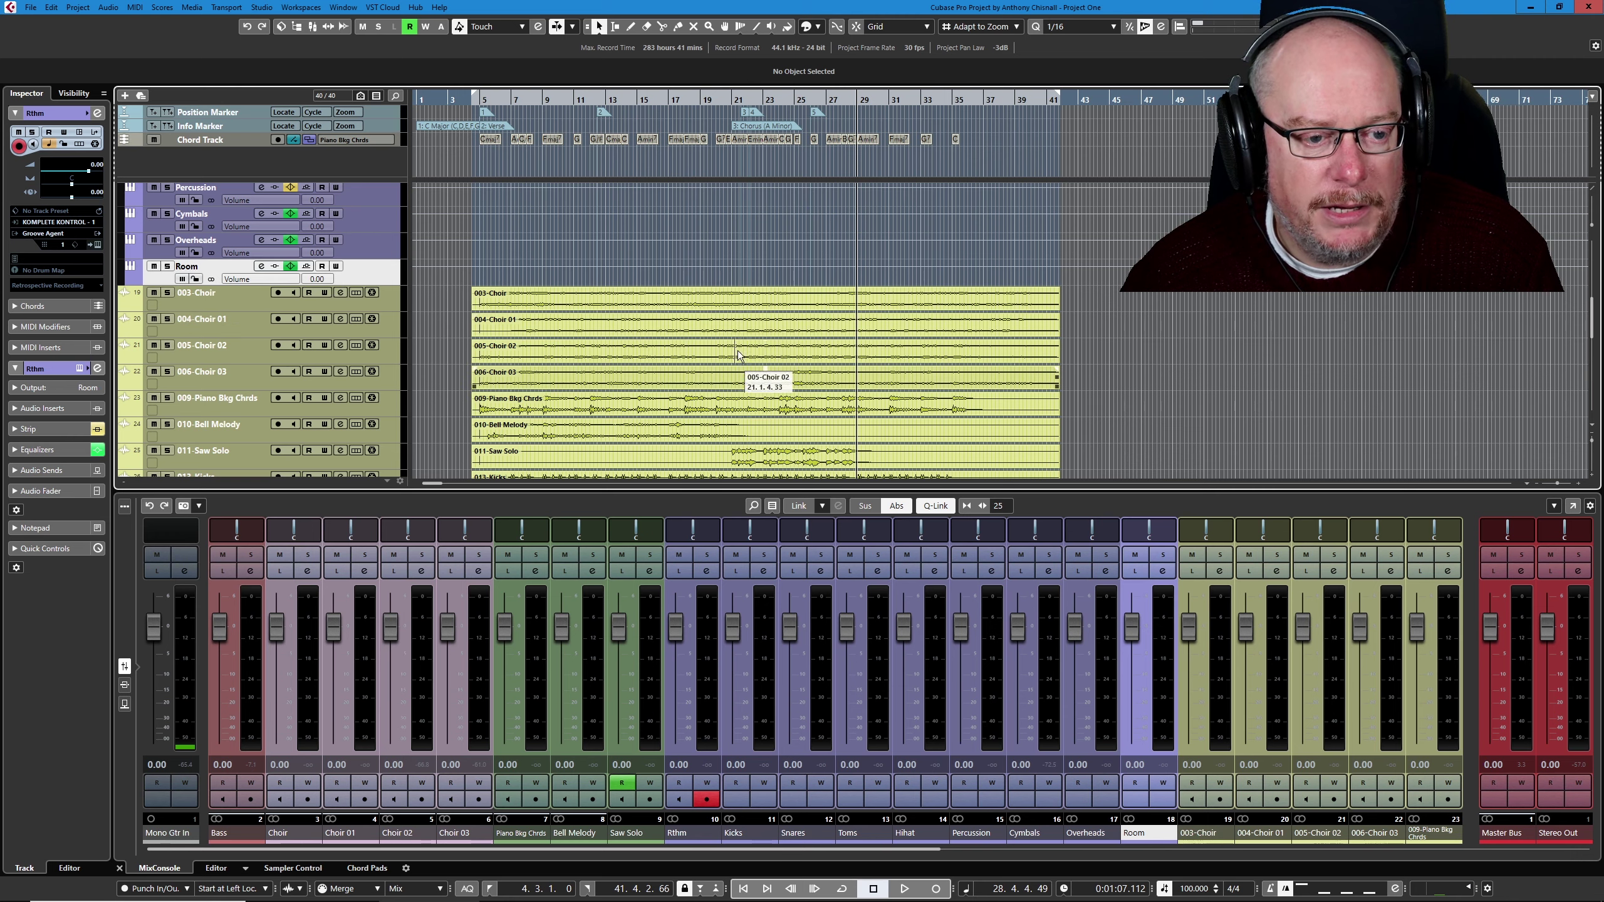
Raise the 016-Hihat event's volume on a temporarily enlarged track, then restore its height.
scroll(723, 365, "down", 2)
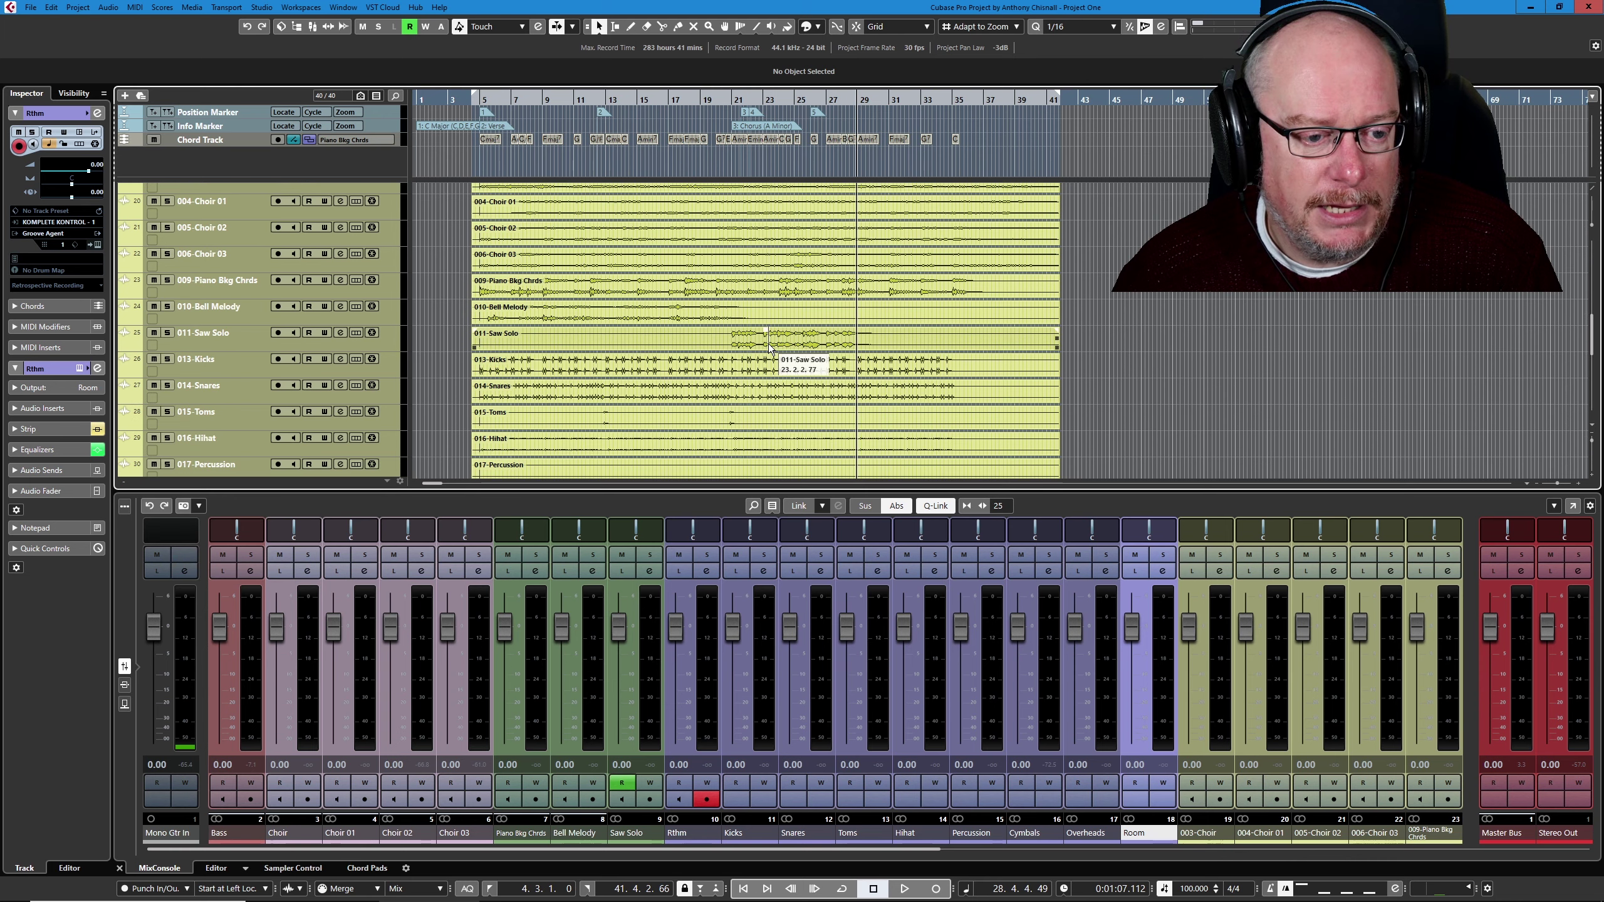
scroll(772, 334, "down", 2)
scroll(772, 334, "down", 2)
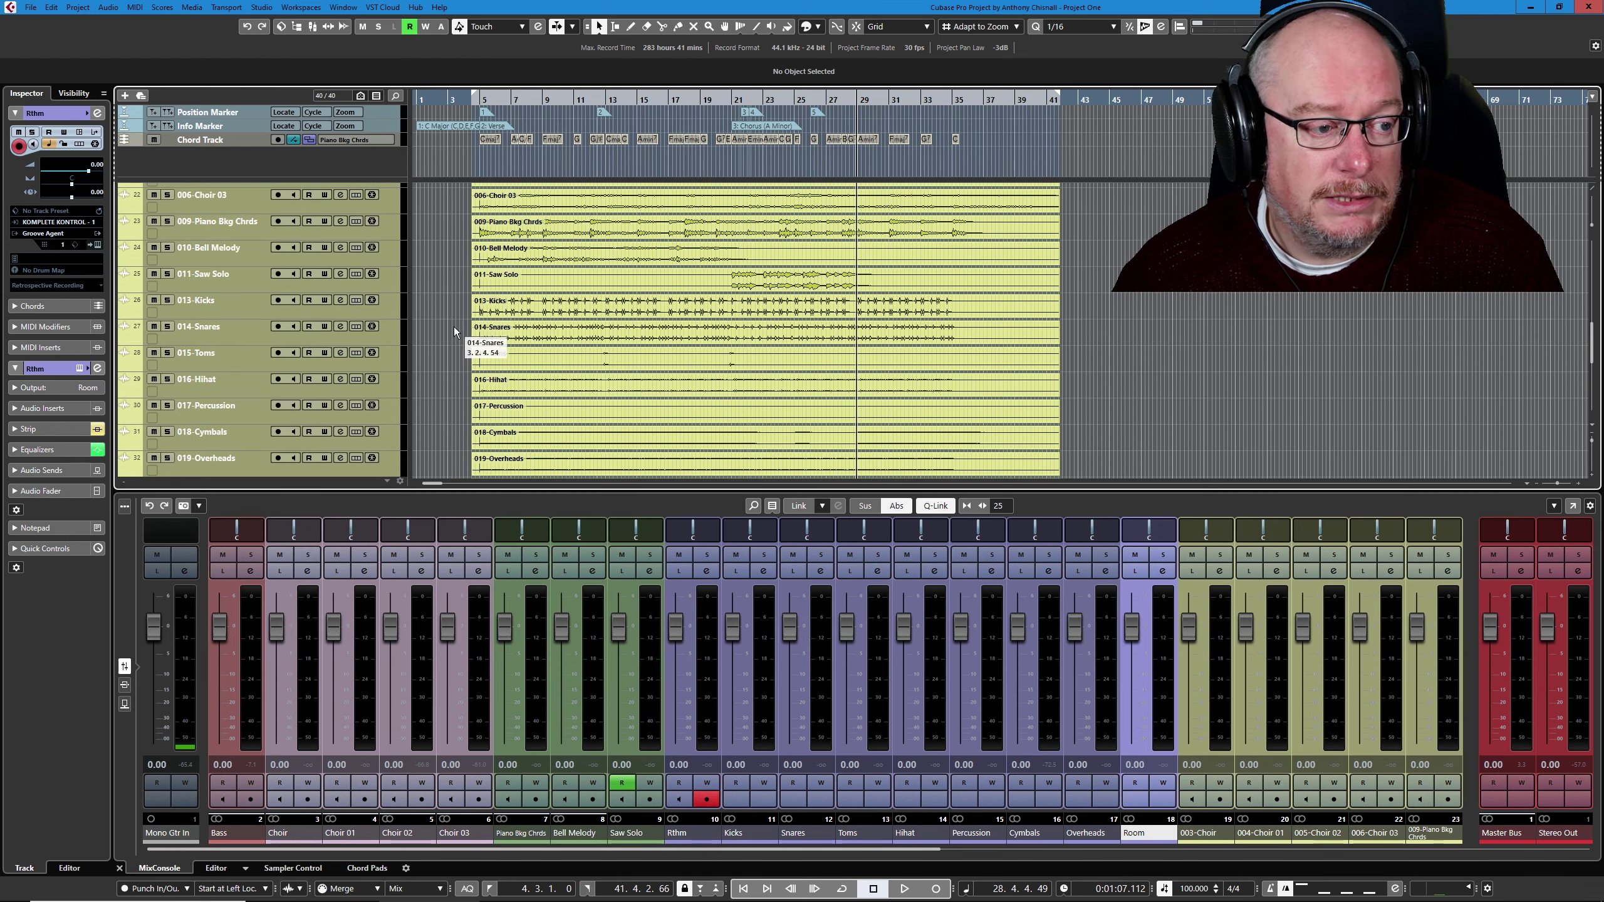
left_click(252, 391)
left_click_drag(231, 399, 231, 442)
left_click(783, 393)
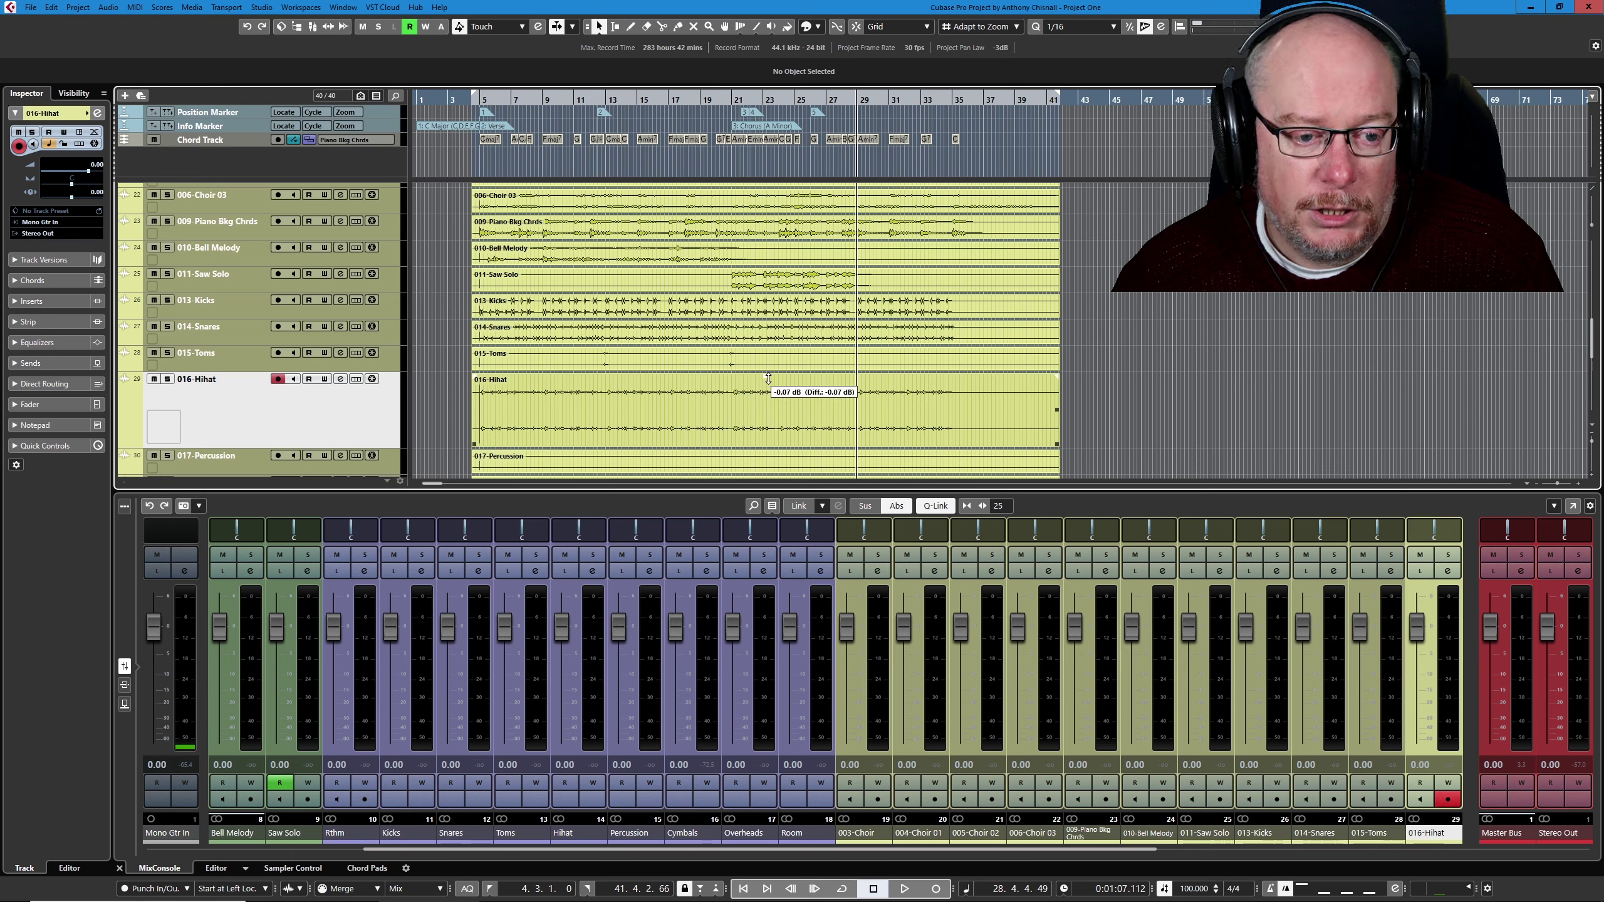
left_click_drag(766, 377, 765, 421)
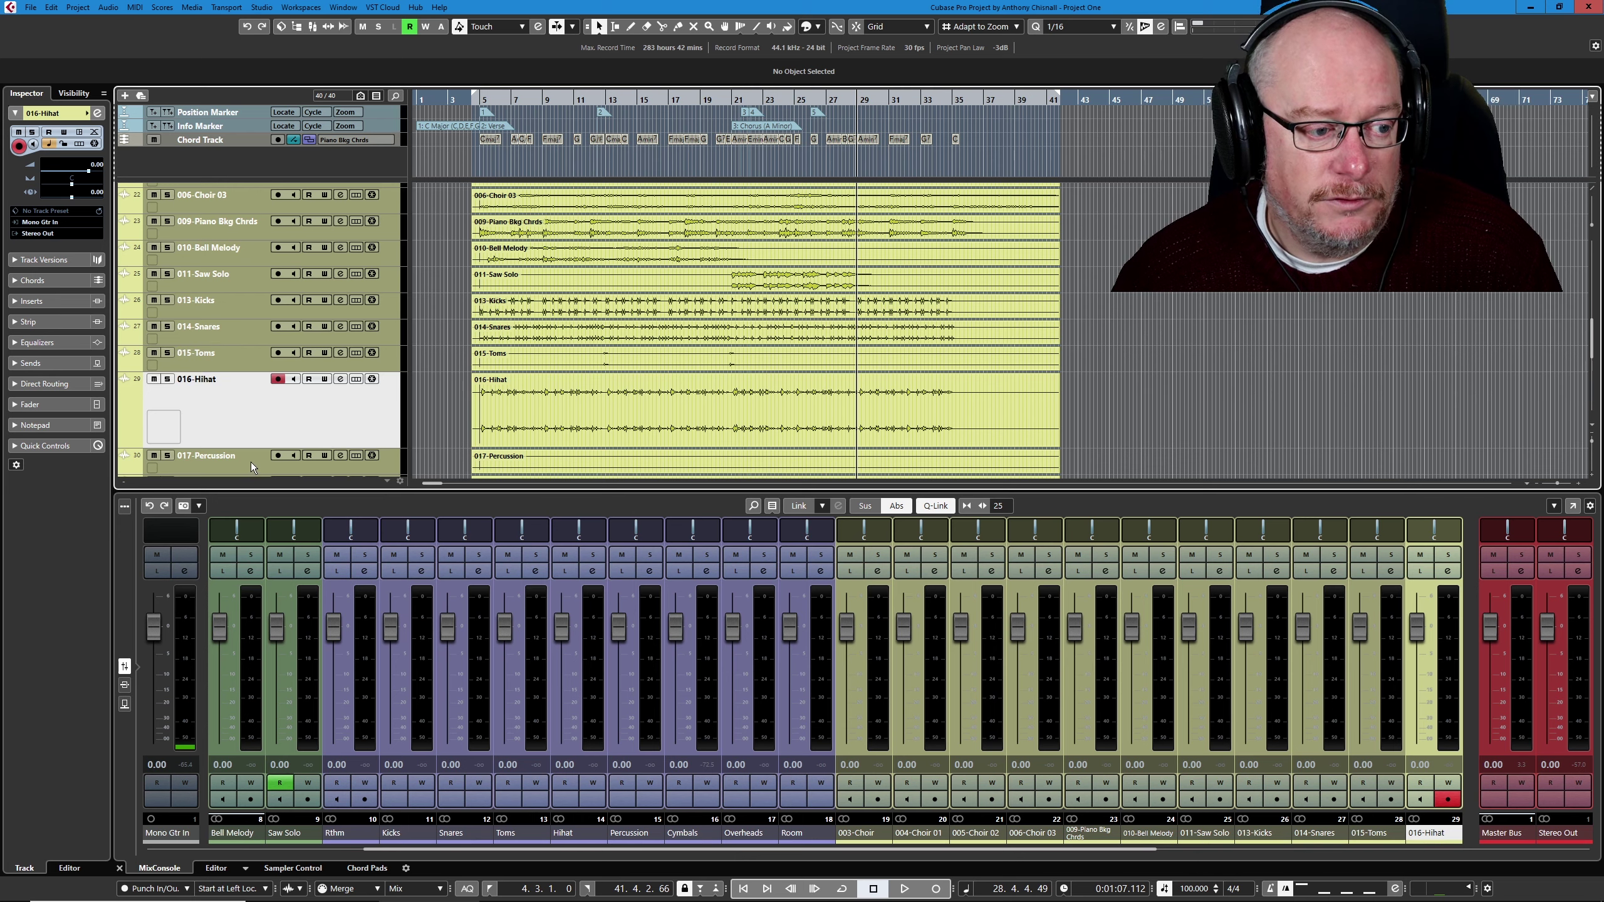
left_click_drag(253, 449, 247, 396)
Scroll through the track list, then hide the MixConsole to enlarge it.
scroll(251, 331, "up", 6)
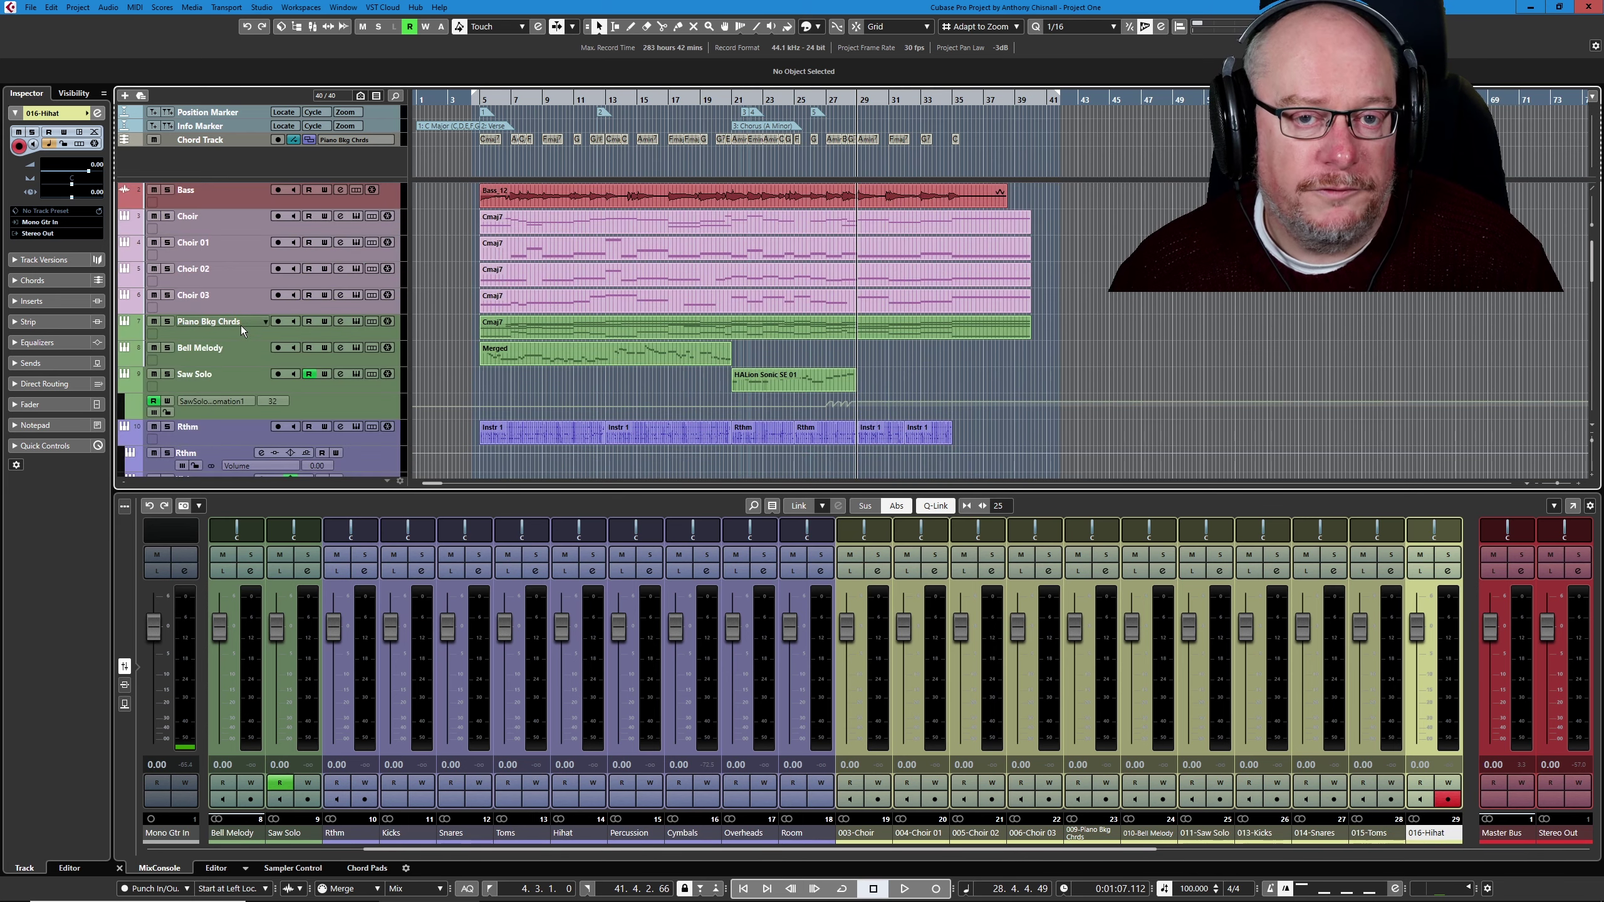
scroll(253, 319, "up", 1)
scroll(257, 319, "down", 3)
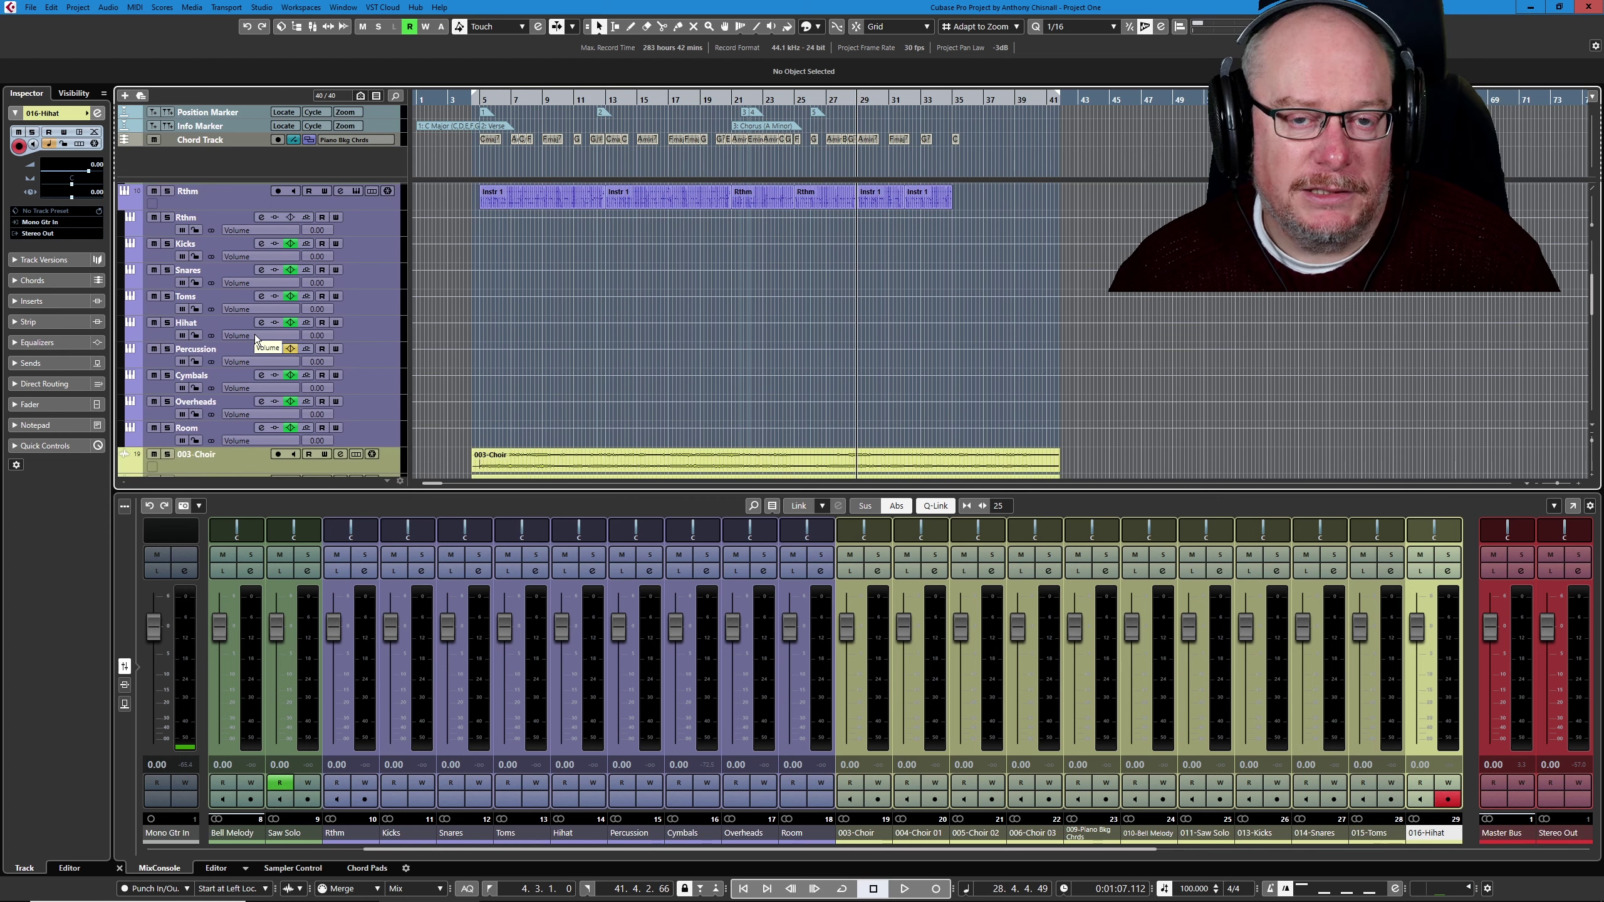
scroll(280, 283, "down", 8)
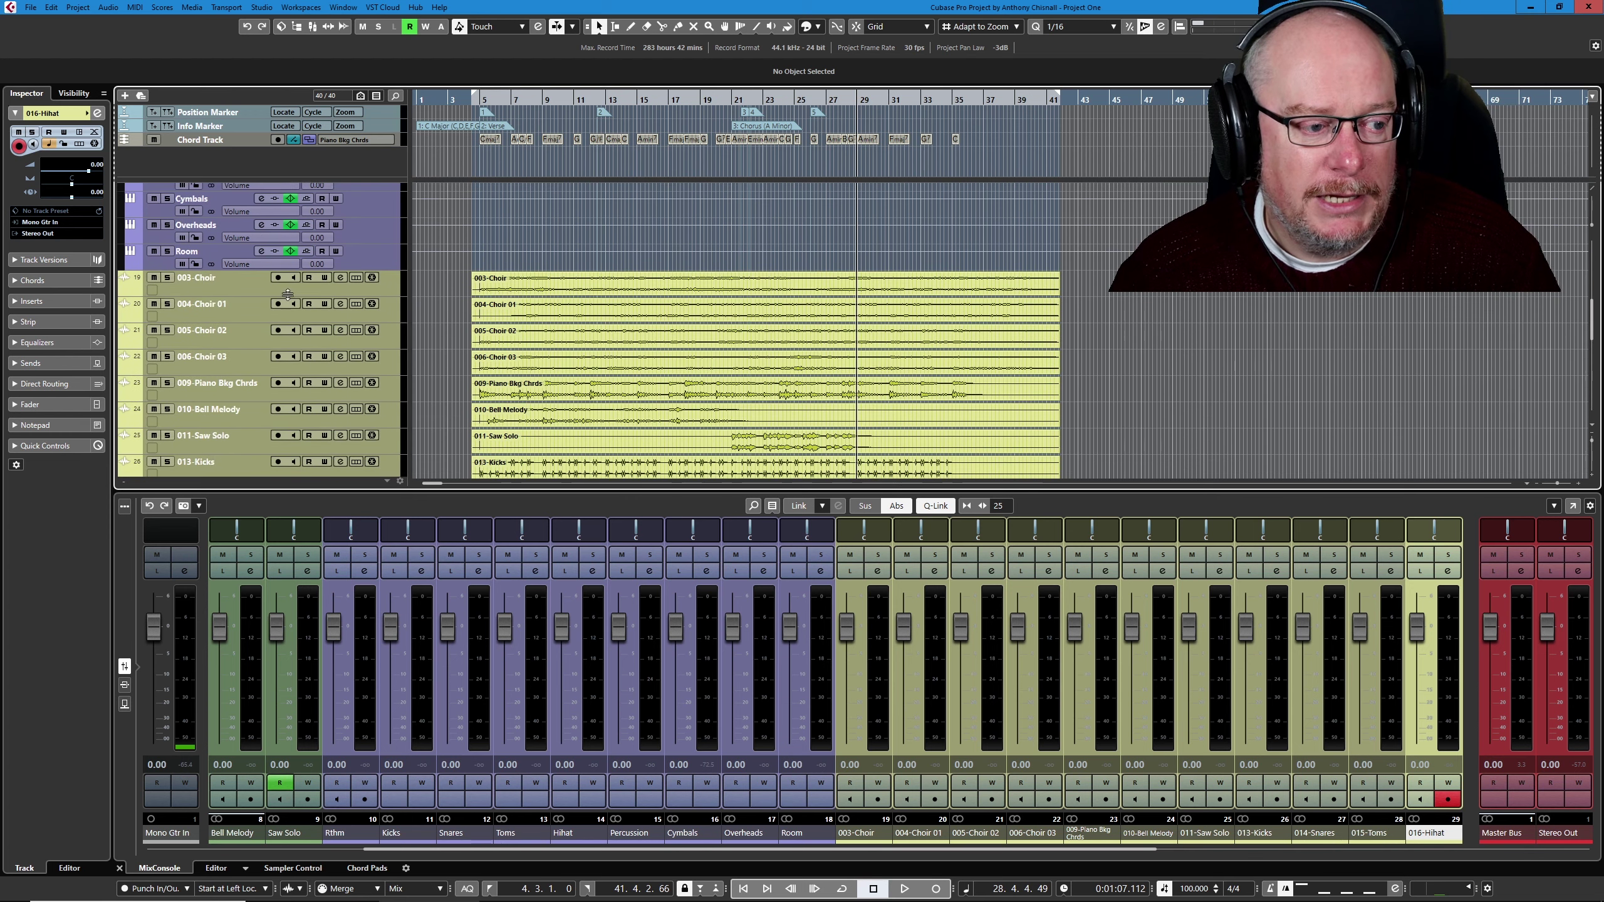
scroll(286, 300, "down", 3)
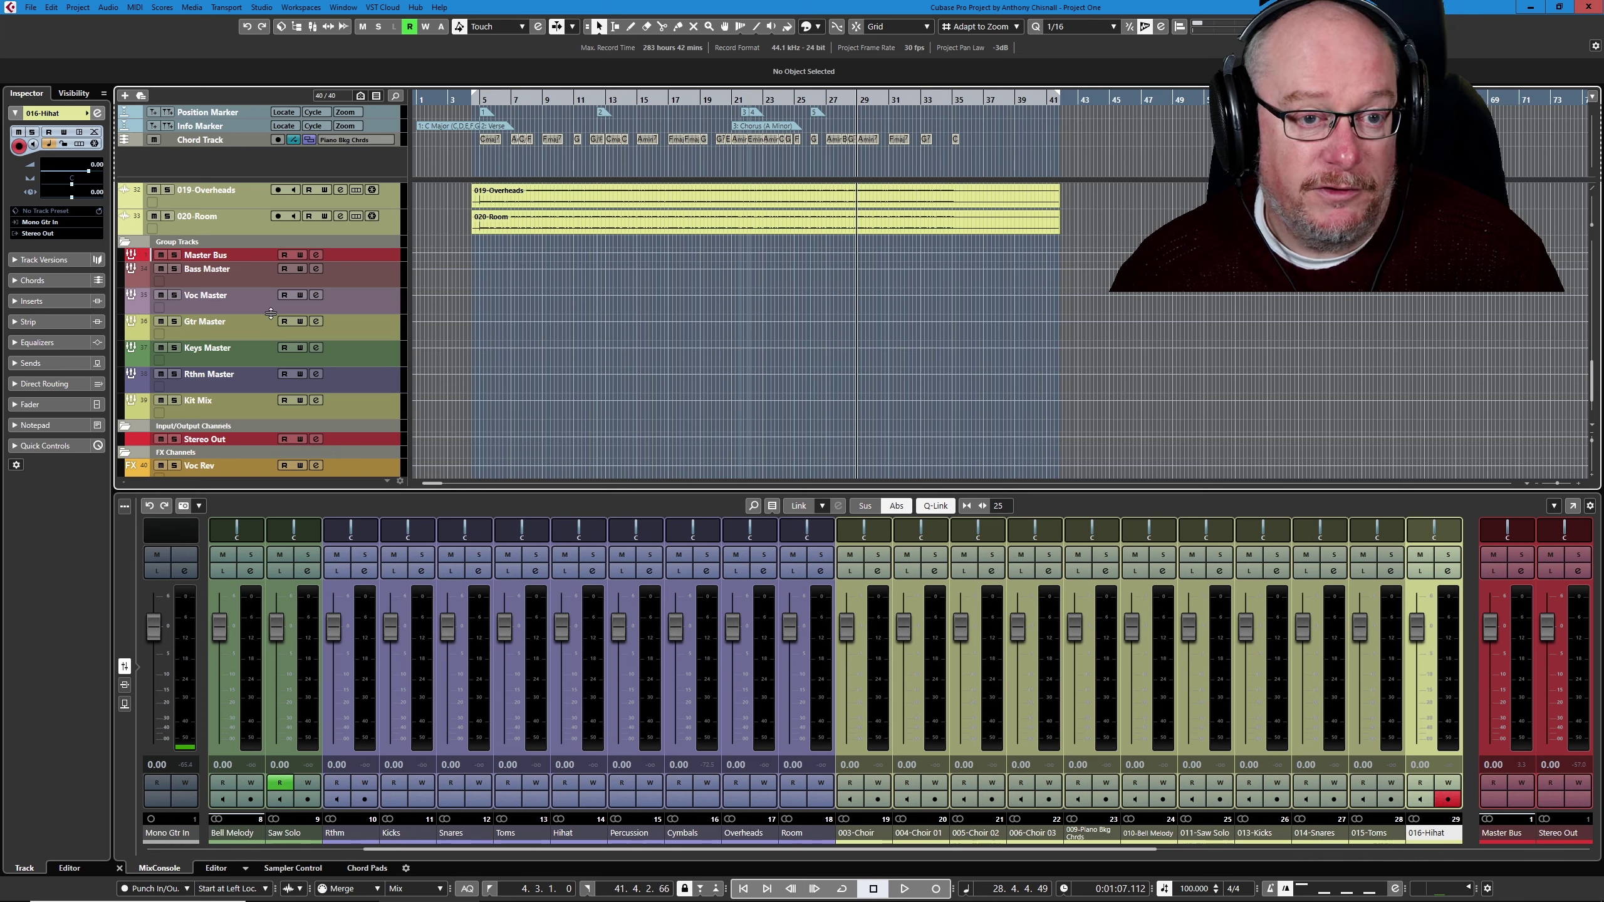
scroll(272, 377, "up", 2)
scroll(272, 377, "up", 6)
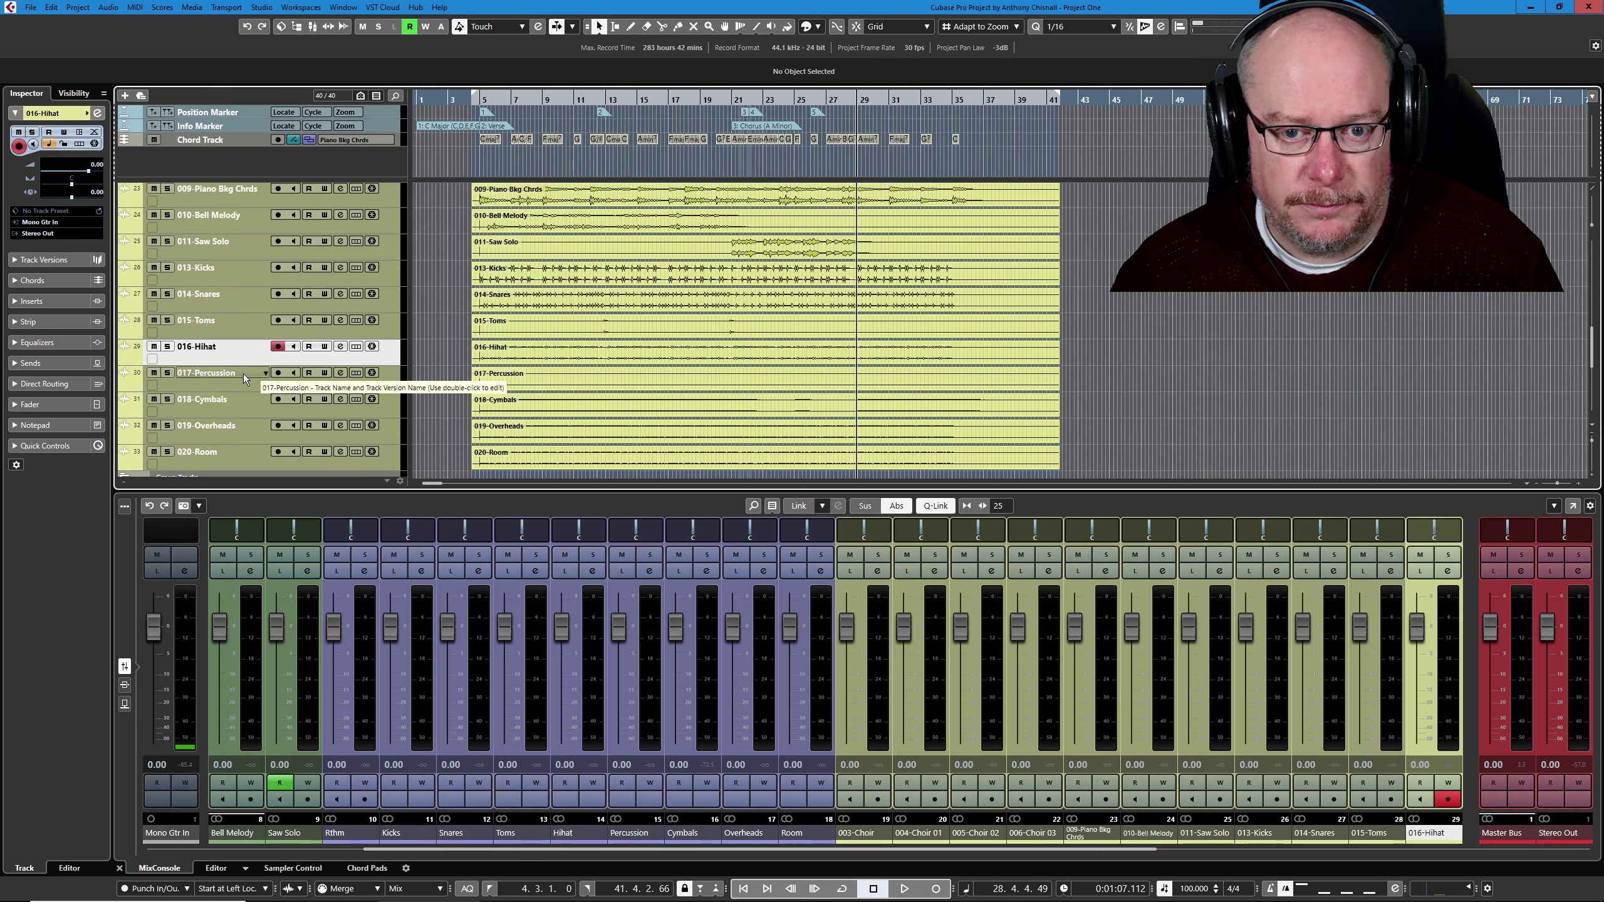
key("ctrl+alt+e")
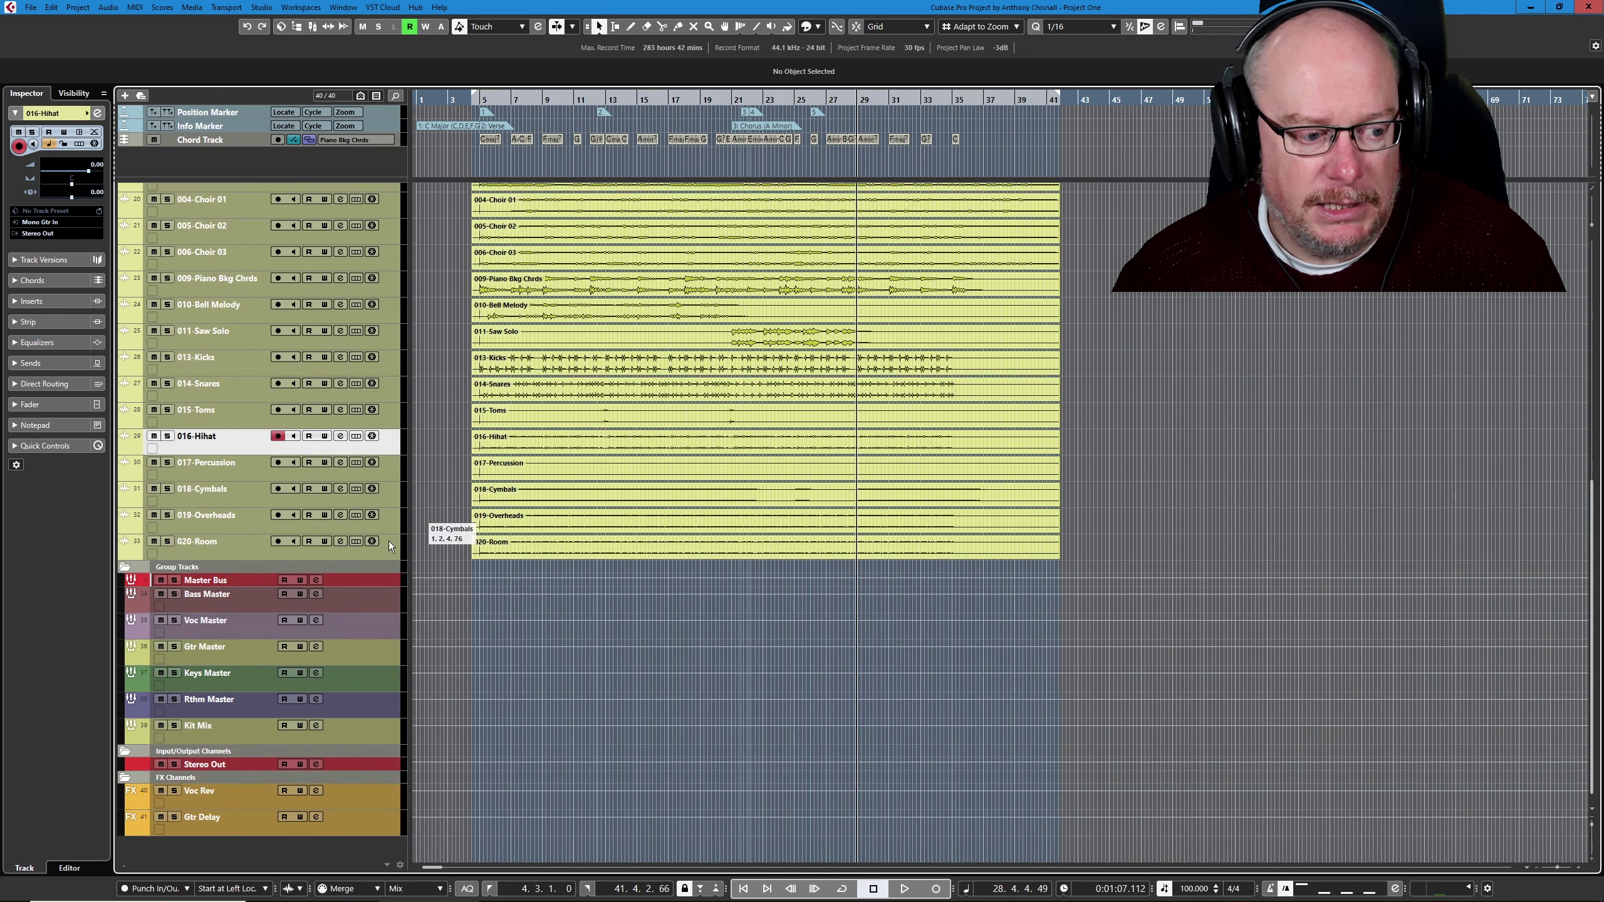
Select the Piano Bkg Chrds track after briefly extending the selection to Room.
scroll(273, 565, "up", 5)
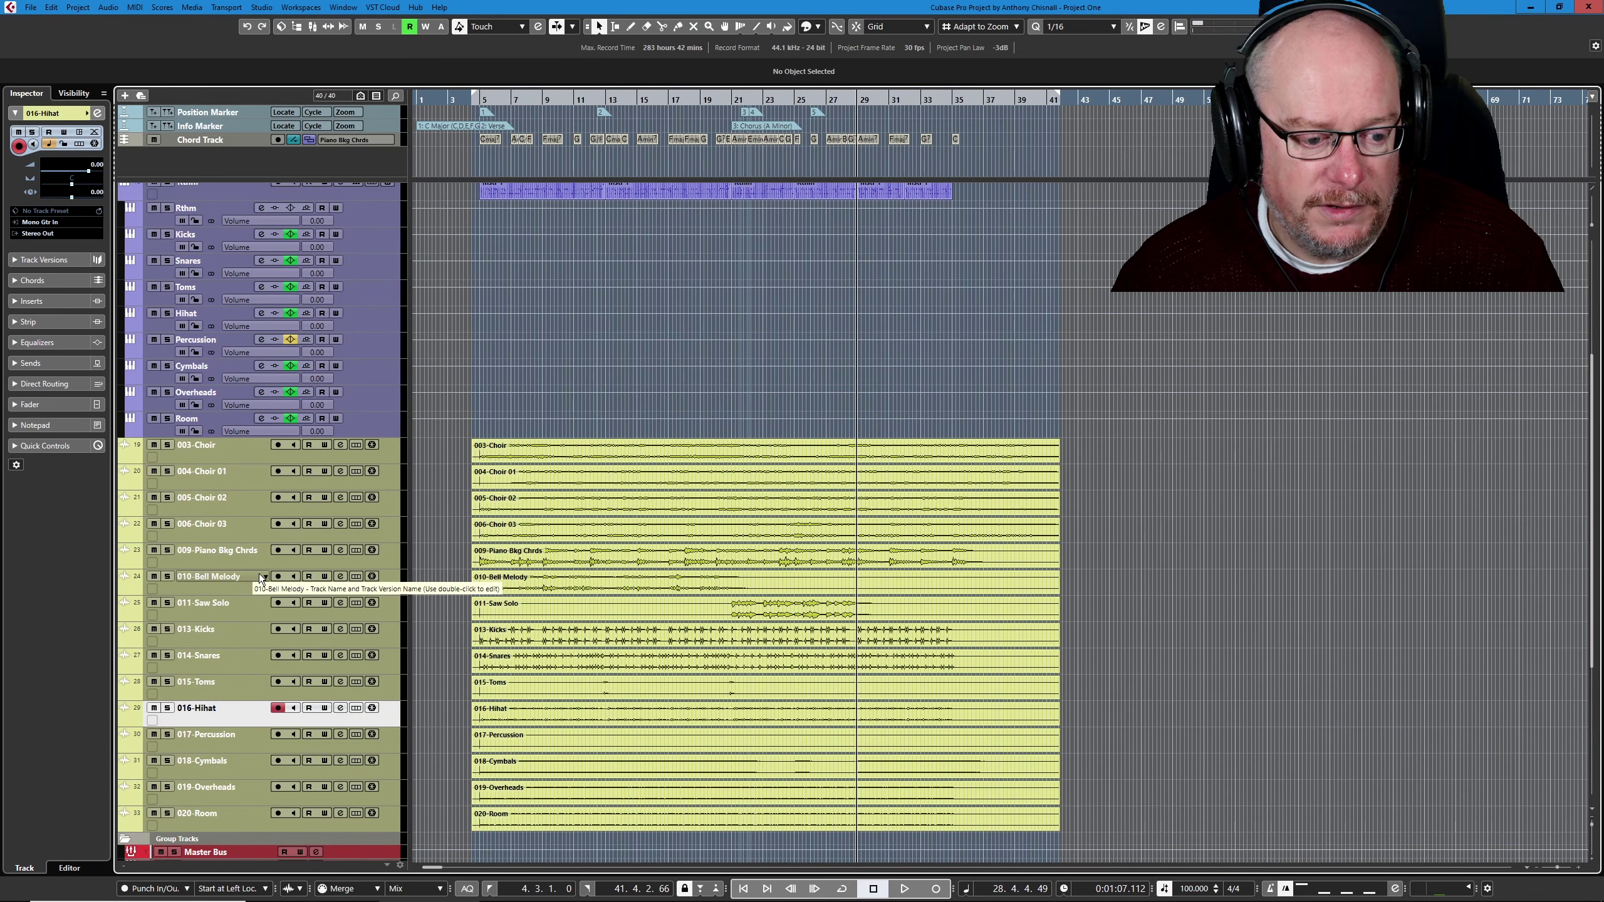
scroll(280, 586, "up", 5)
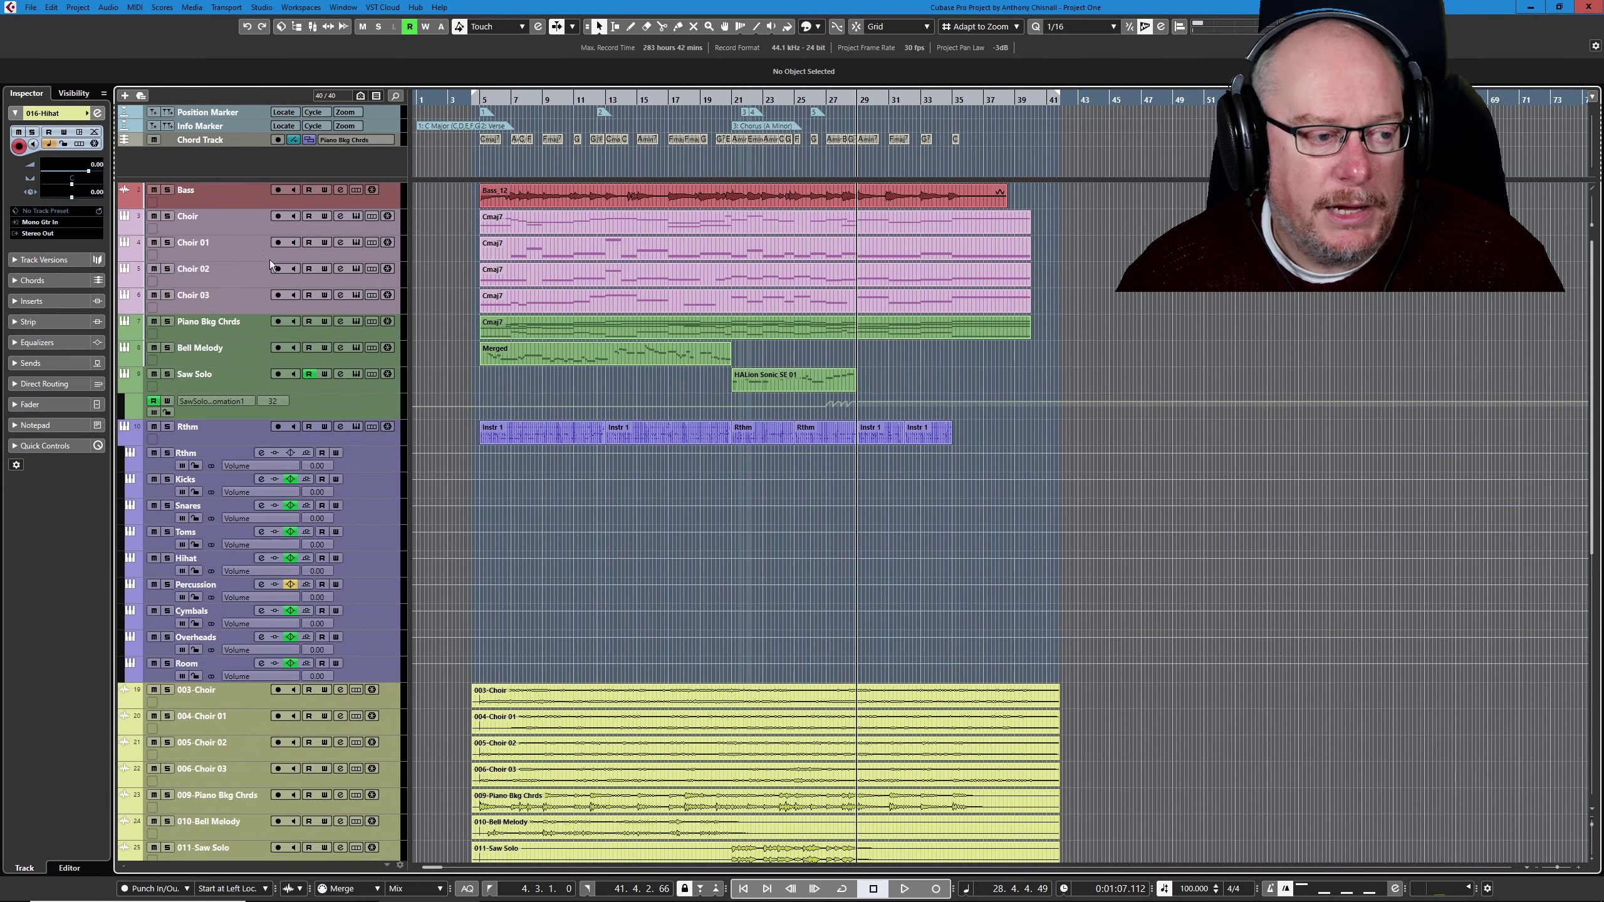
left_click(233, 336)
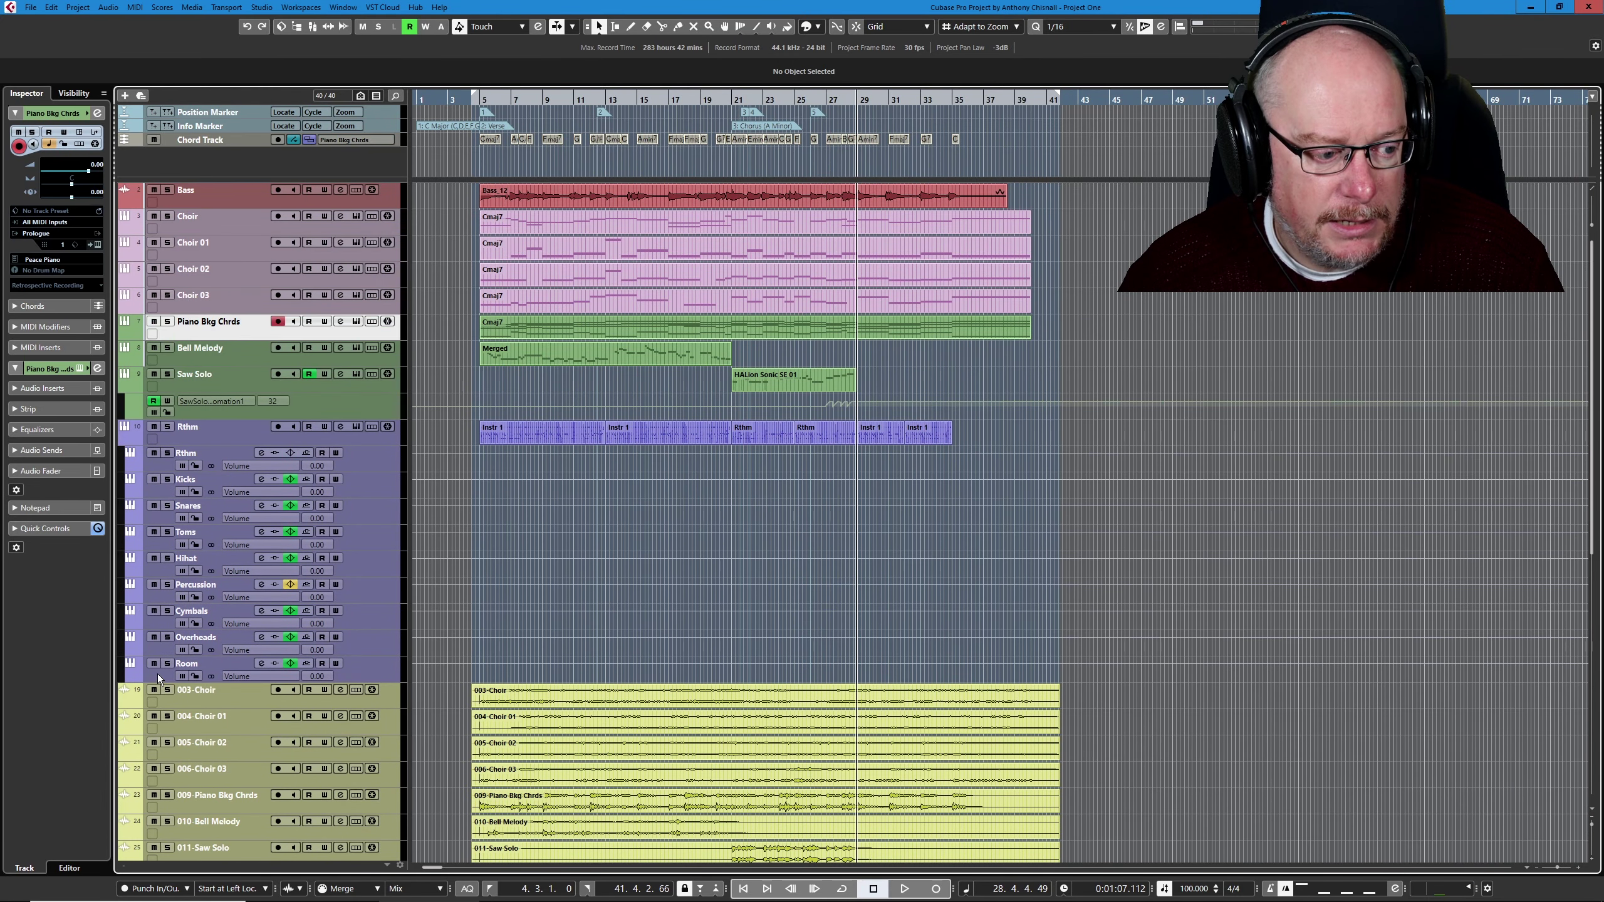
left_click(190, 666, "shift")
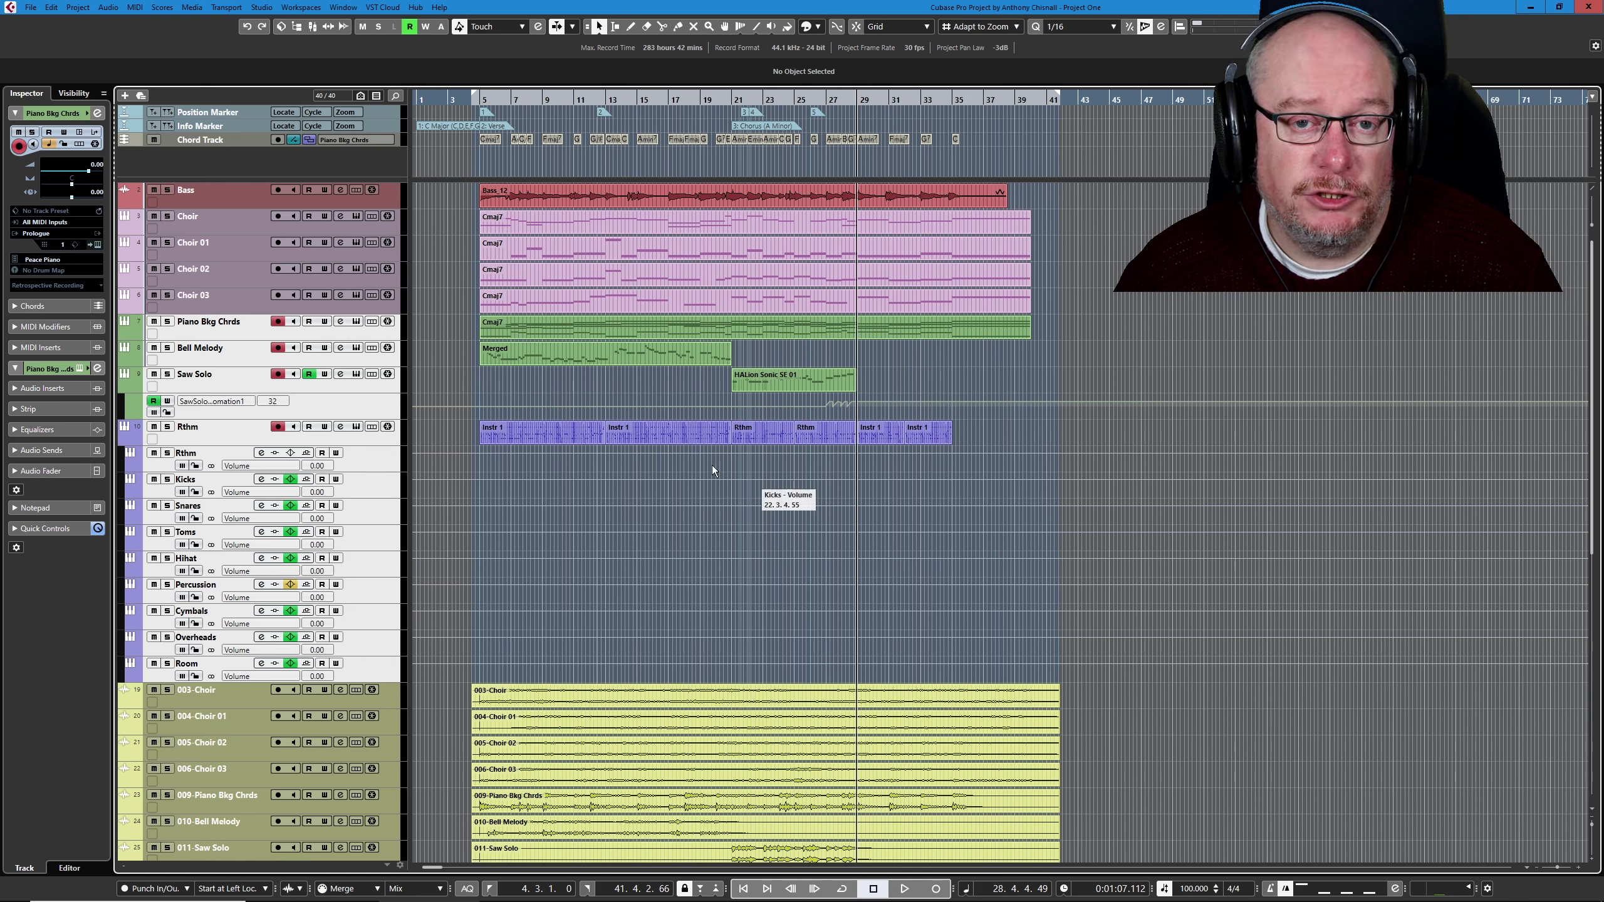
left_click(240, 331)
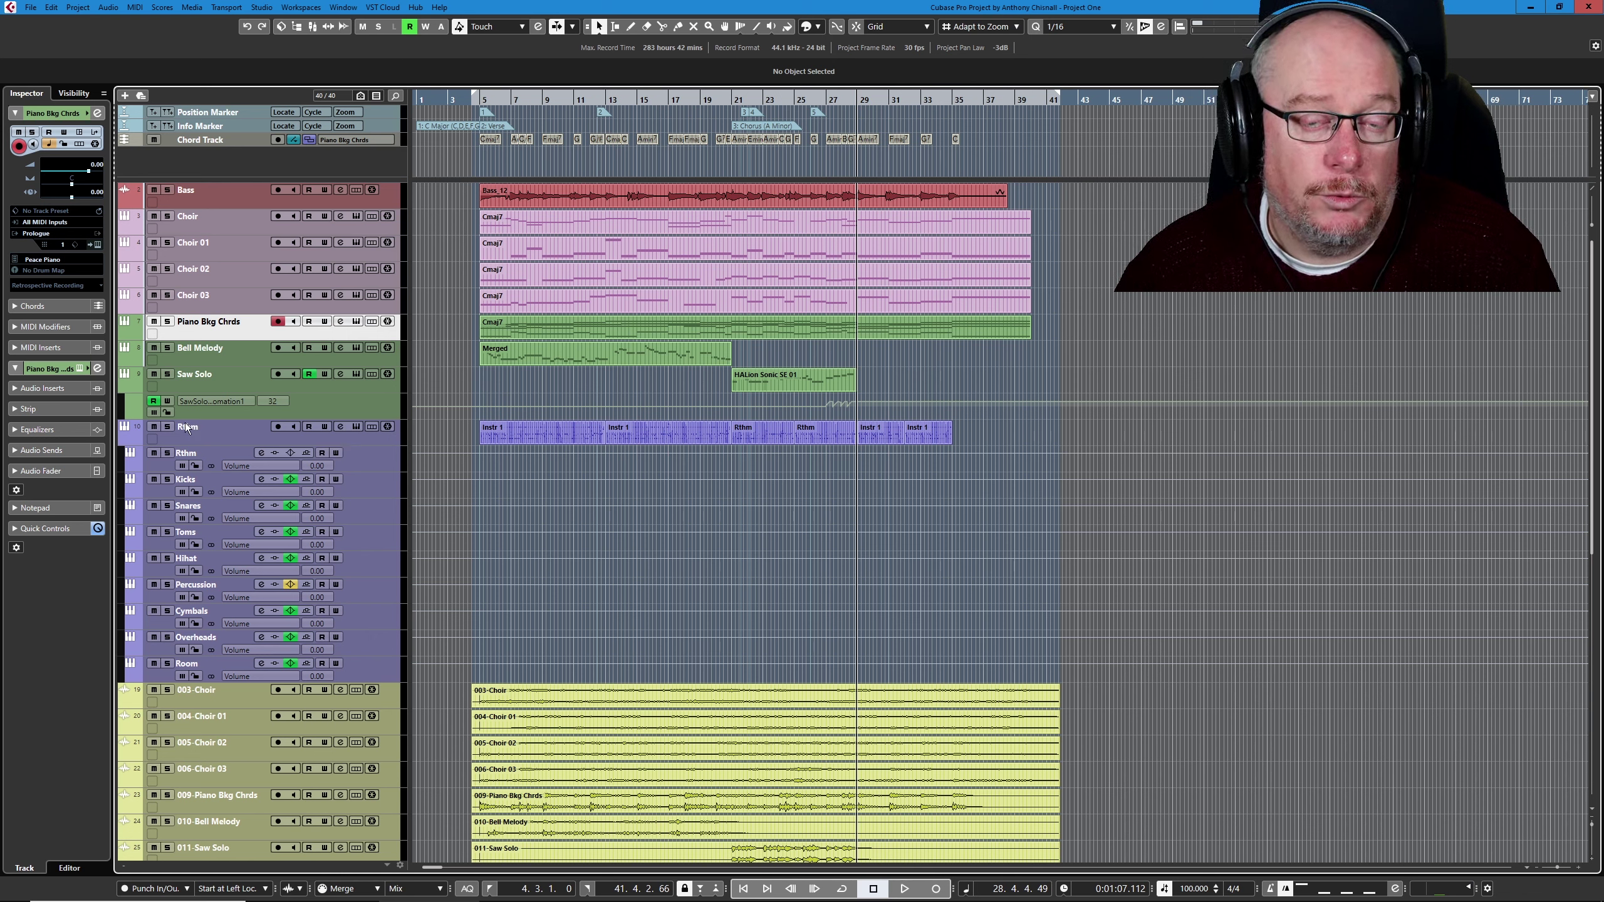
Show the MixConsole again and disable the Piano Bkg Chrds track.
right_click(226, 334)
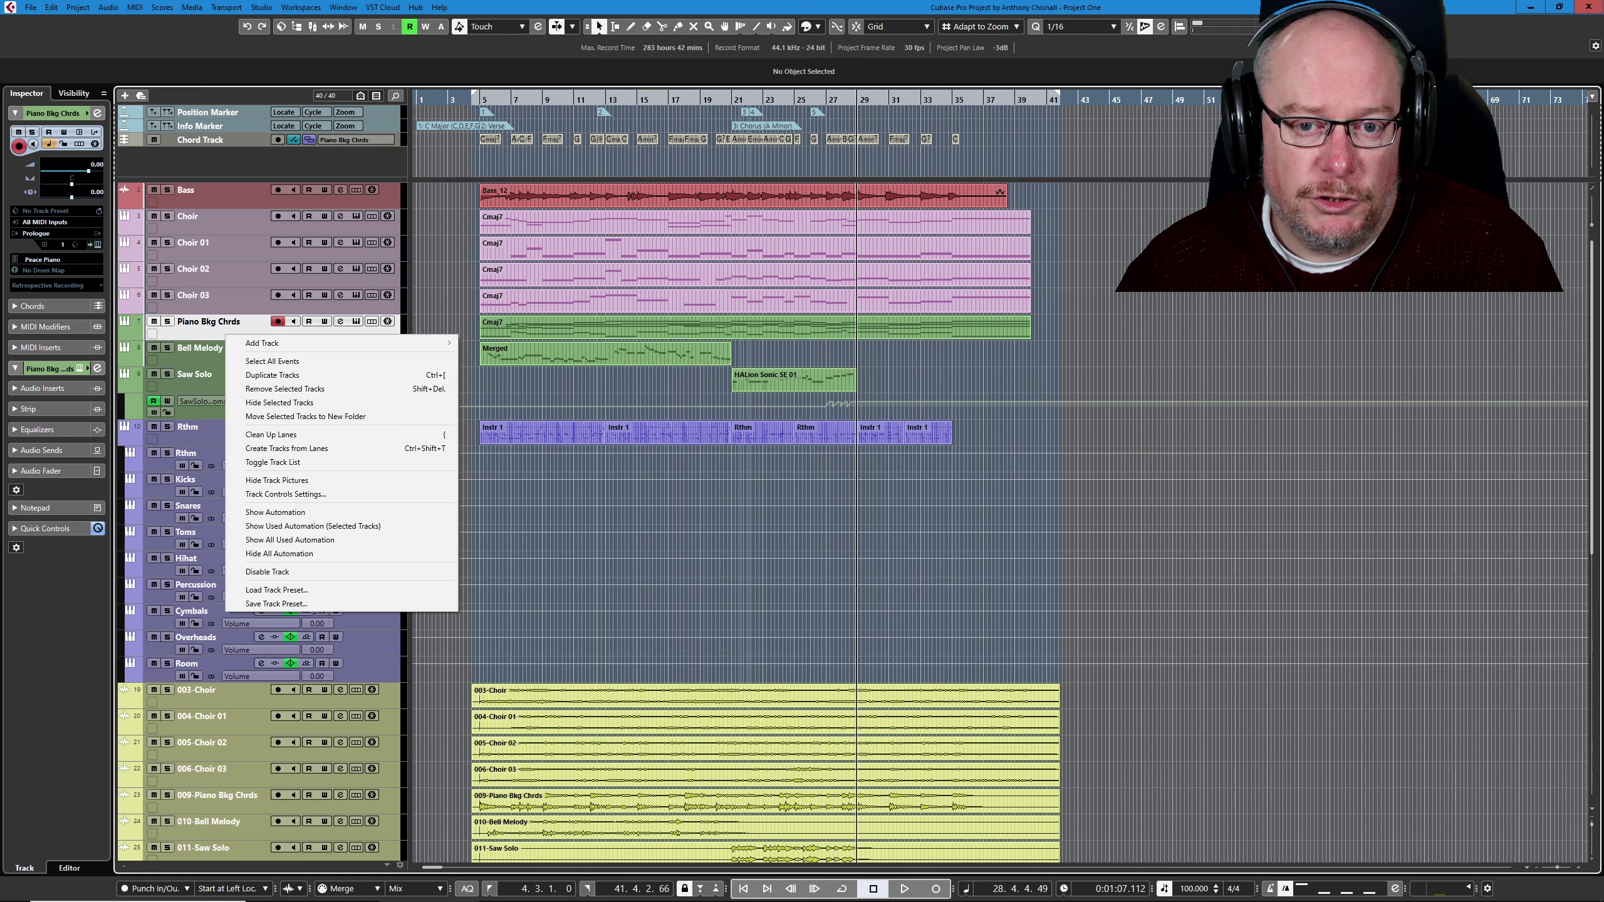
key("Escape")
key("alt+F3")
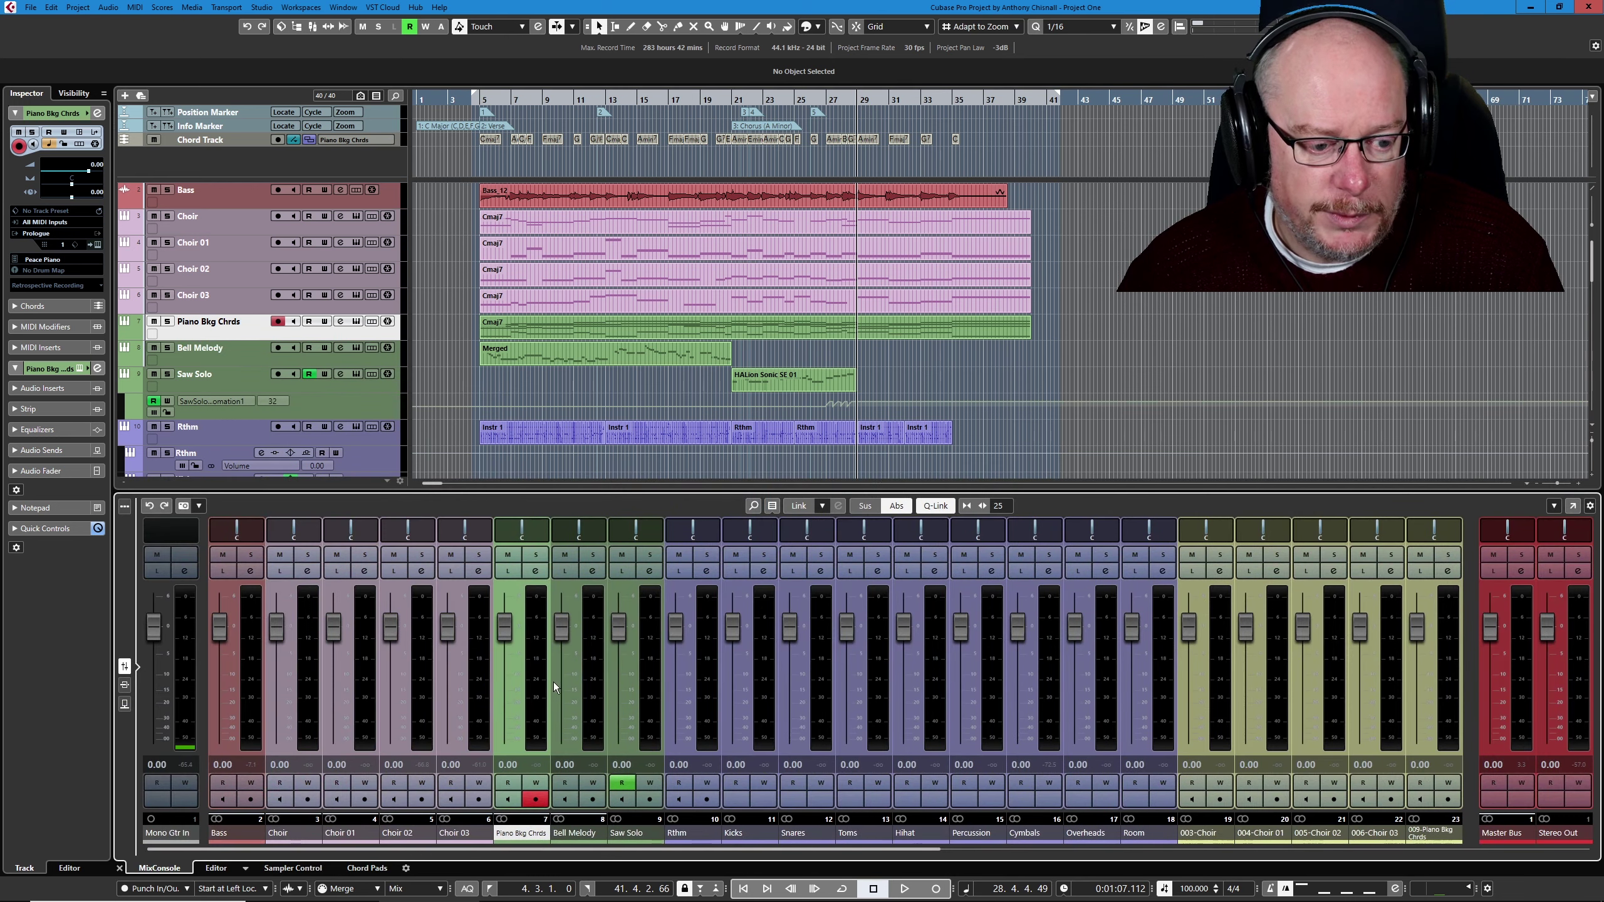
right_click(238, 331)
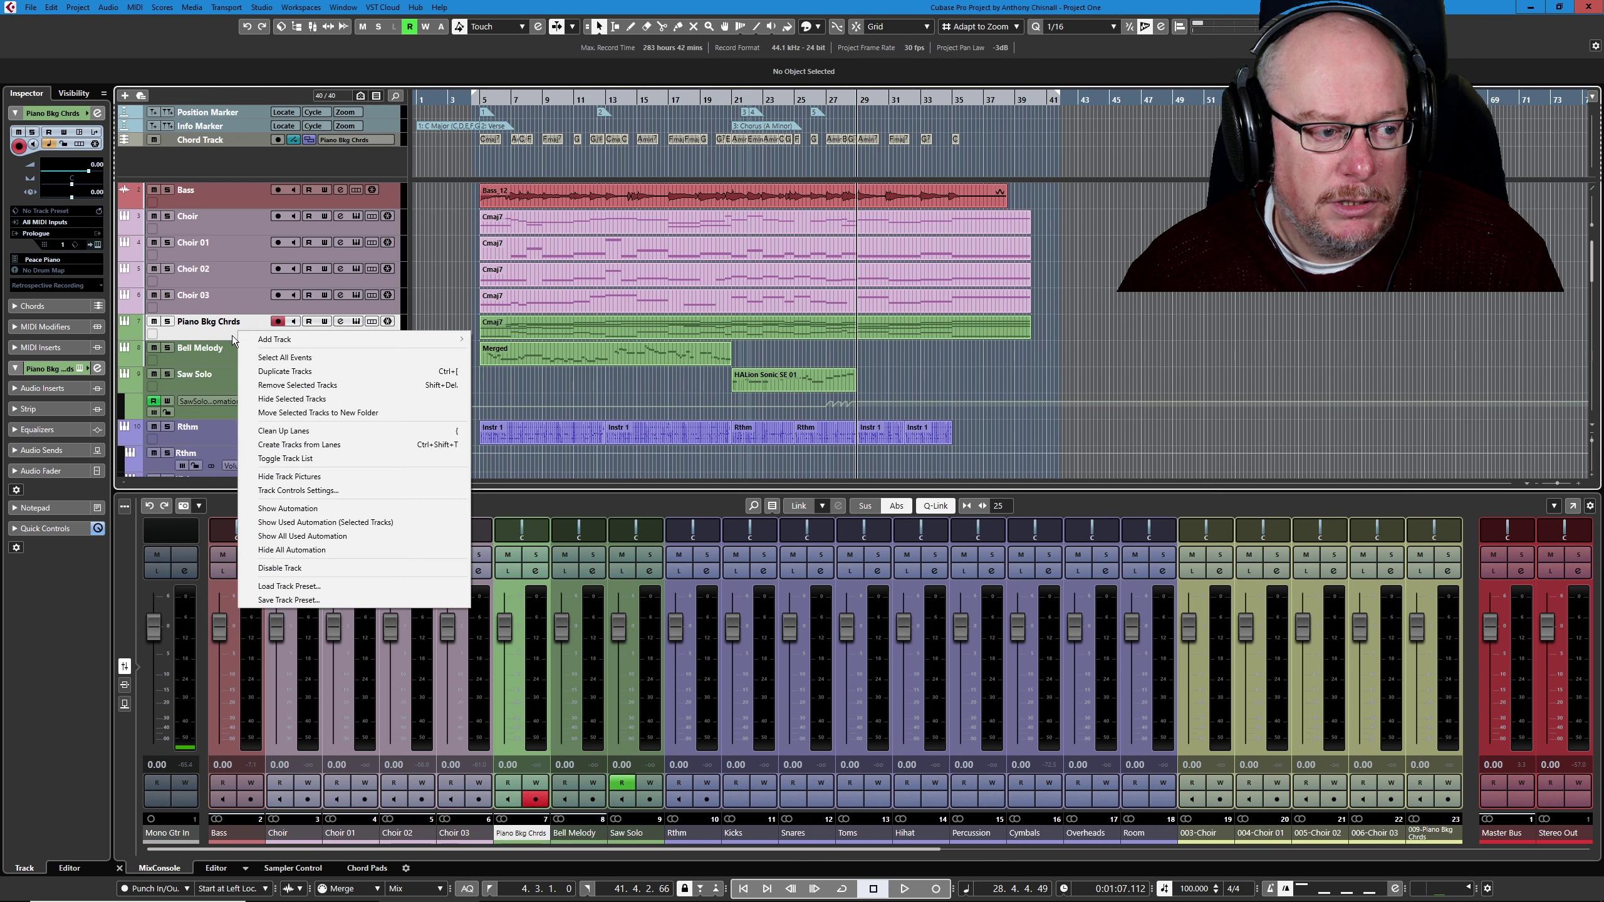
left_click(304, 570)
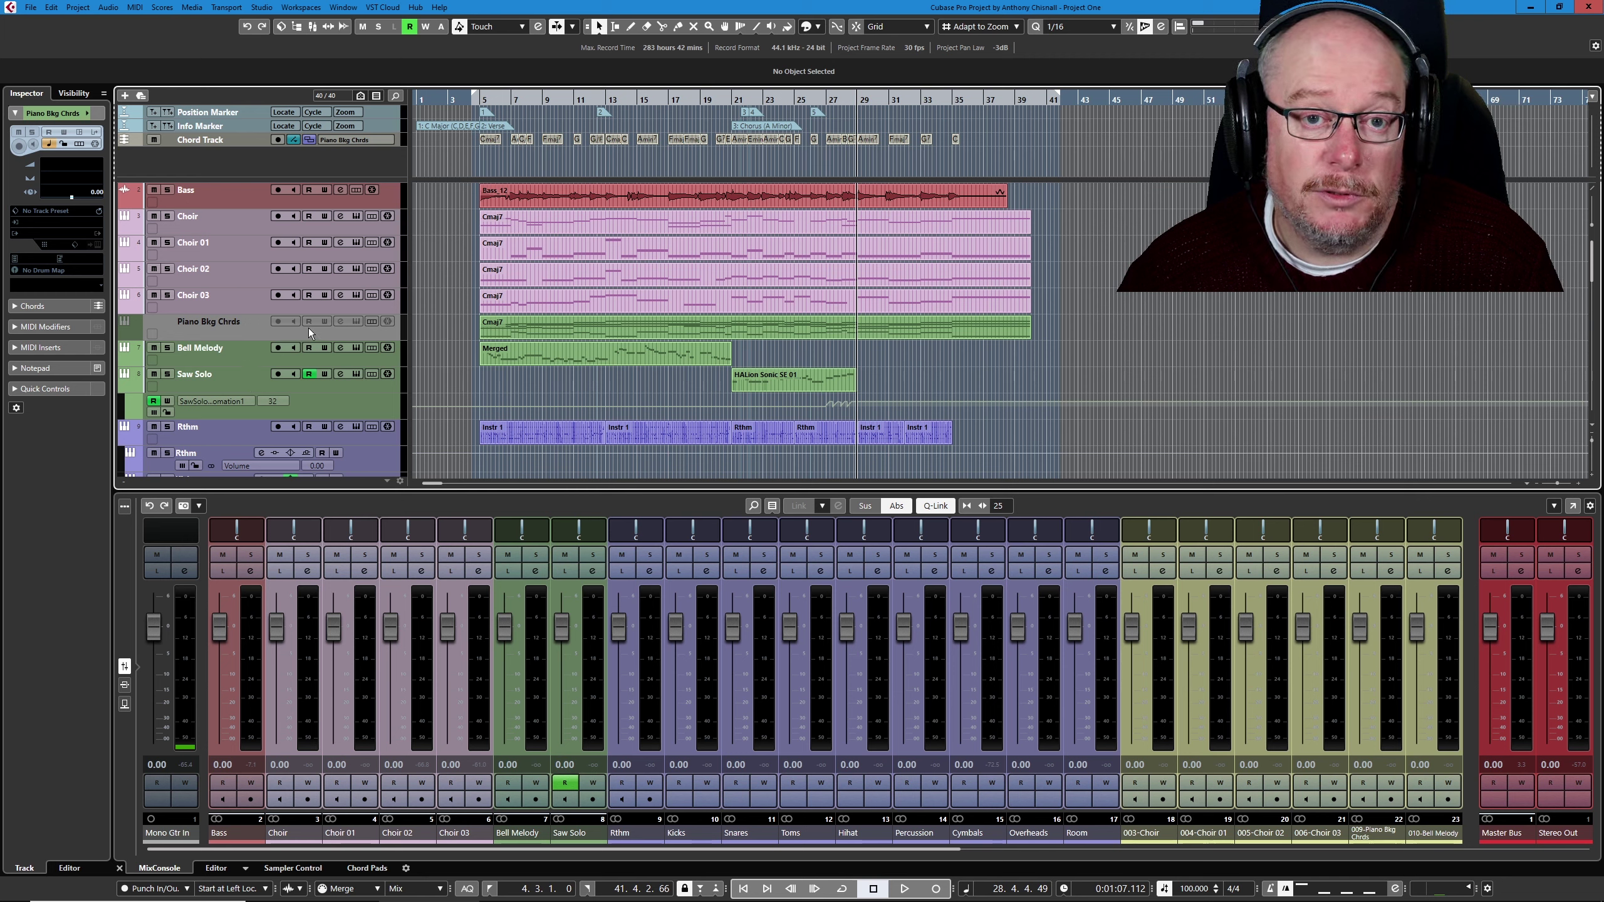
Disable the Bell Melody, Saw Solo and Rthm tracks together.
left_click(219, 359)
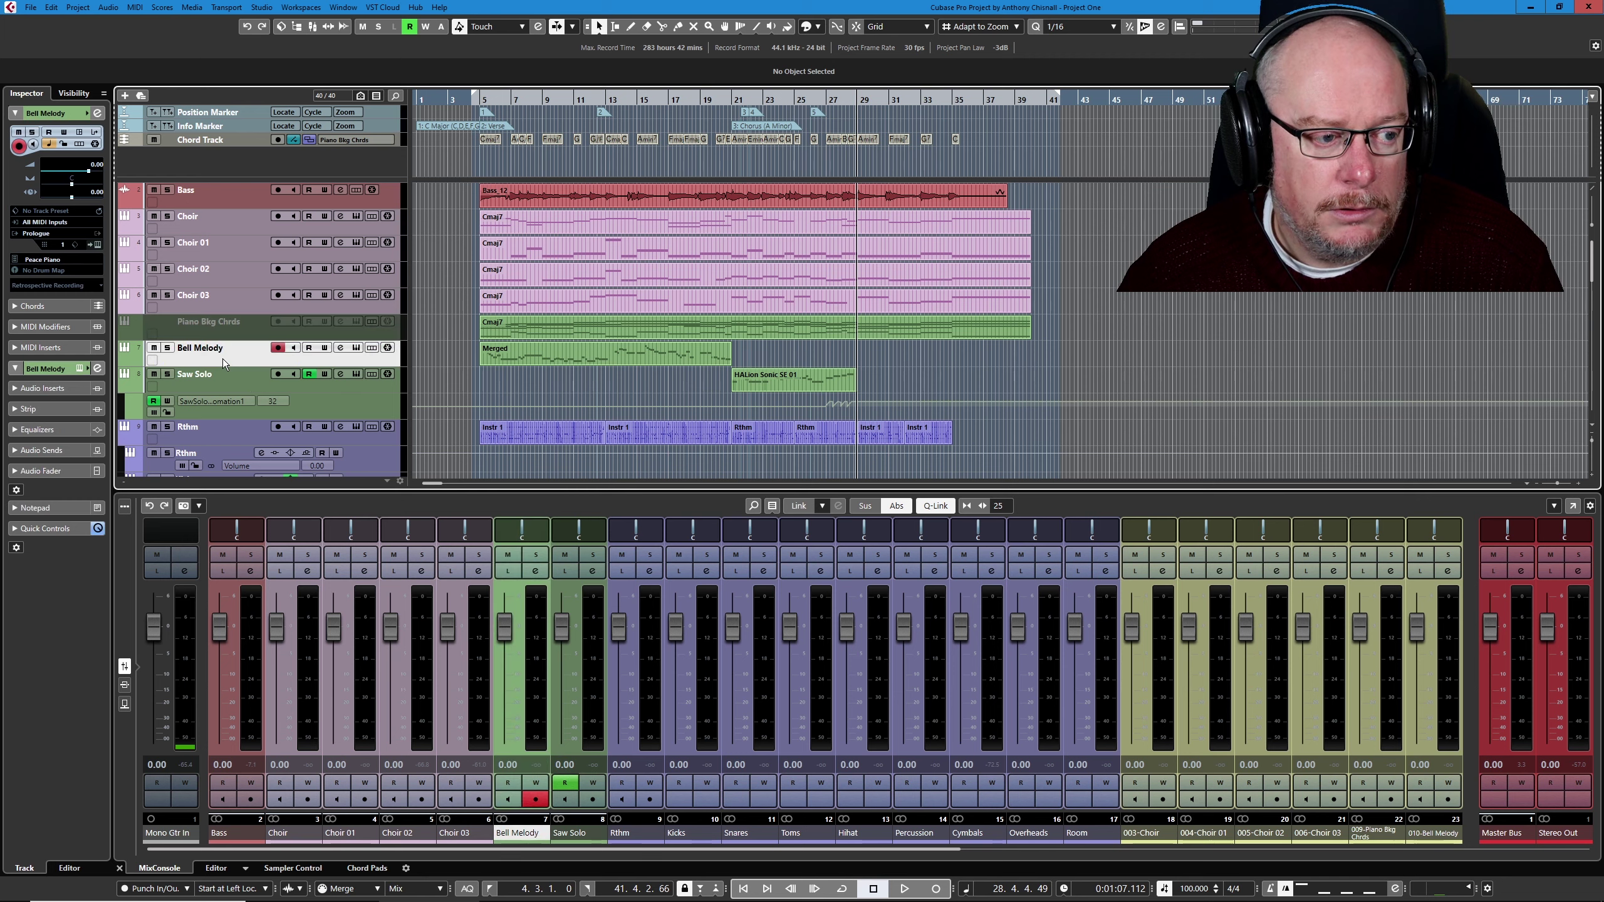
left_click(218, 435, "shift")
right_click(247, 381)
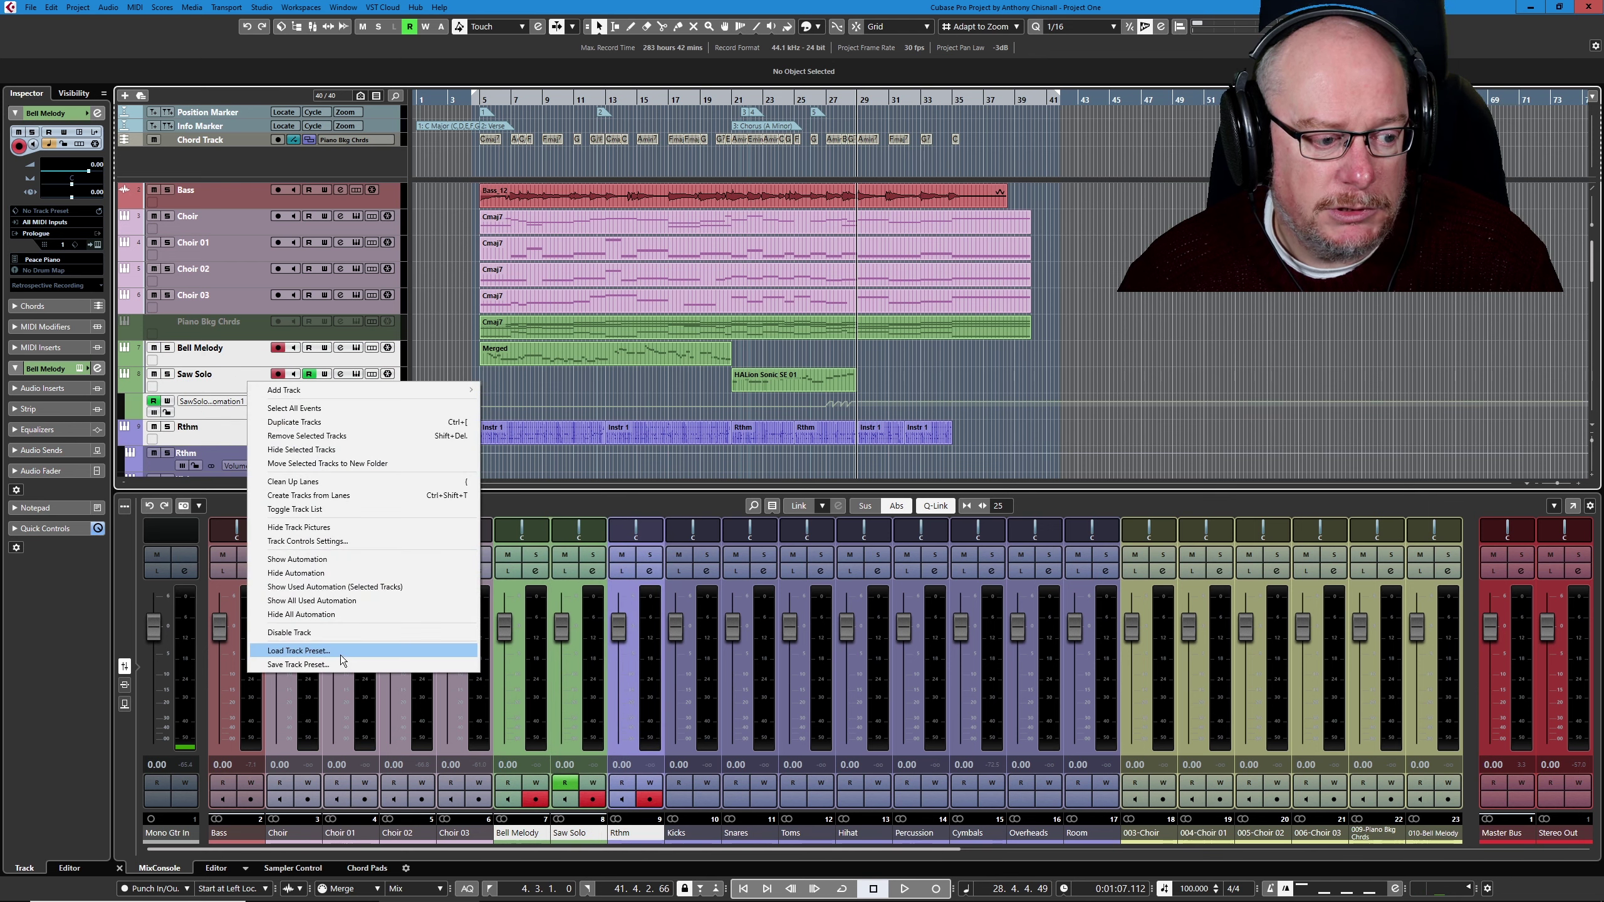
left_click(313, 632)
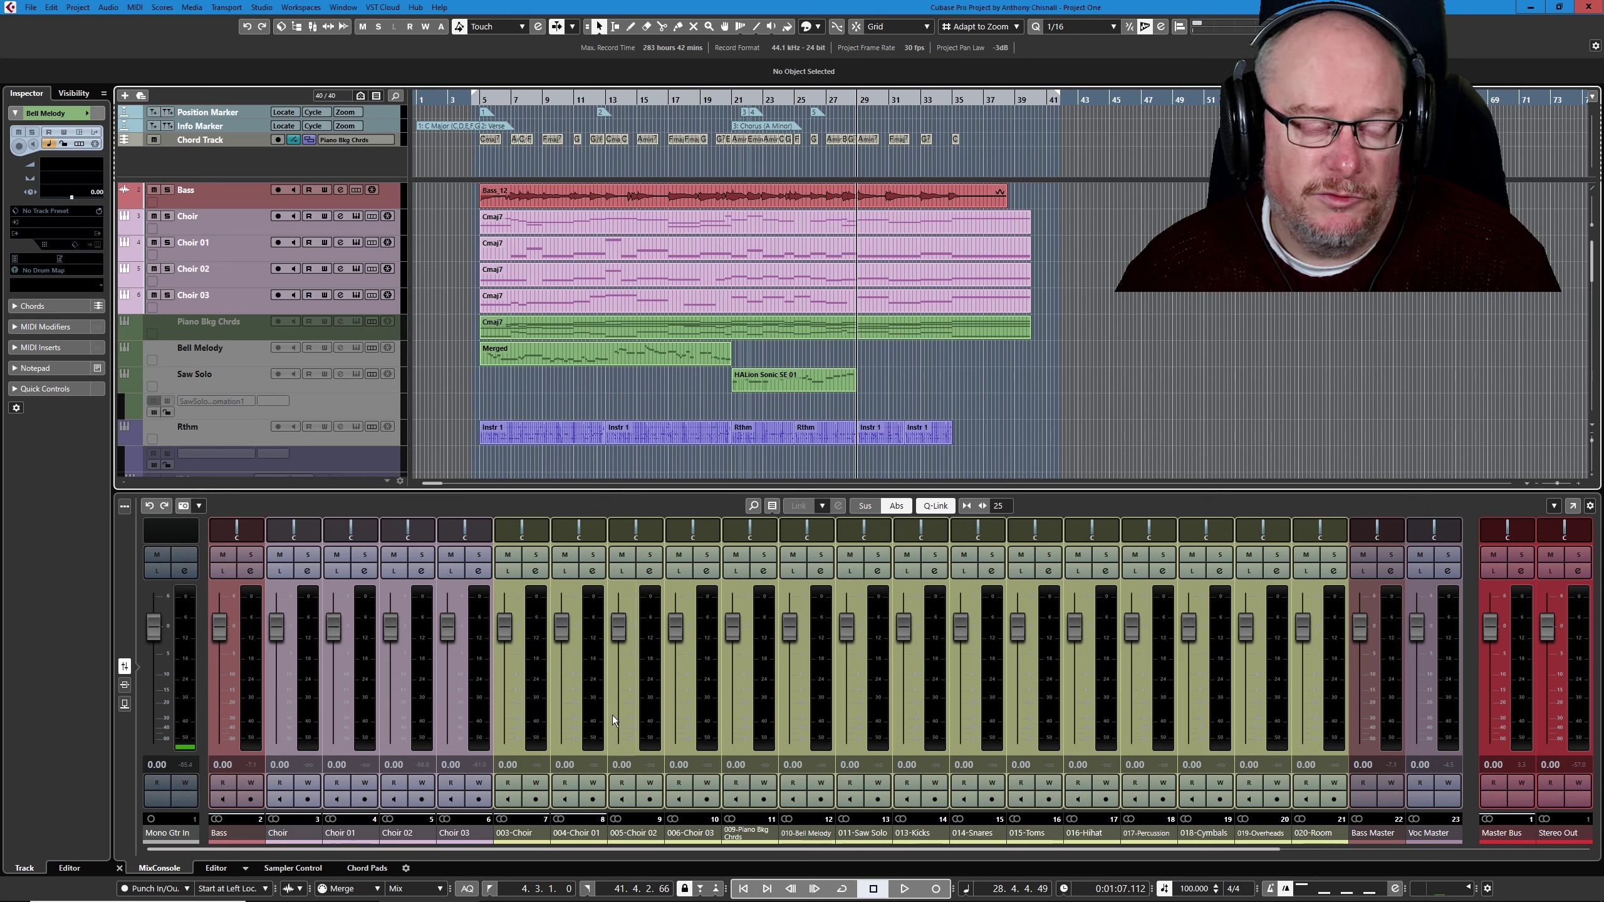
left_click(242, 332)
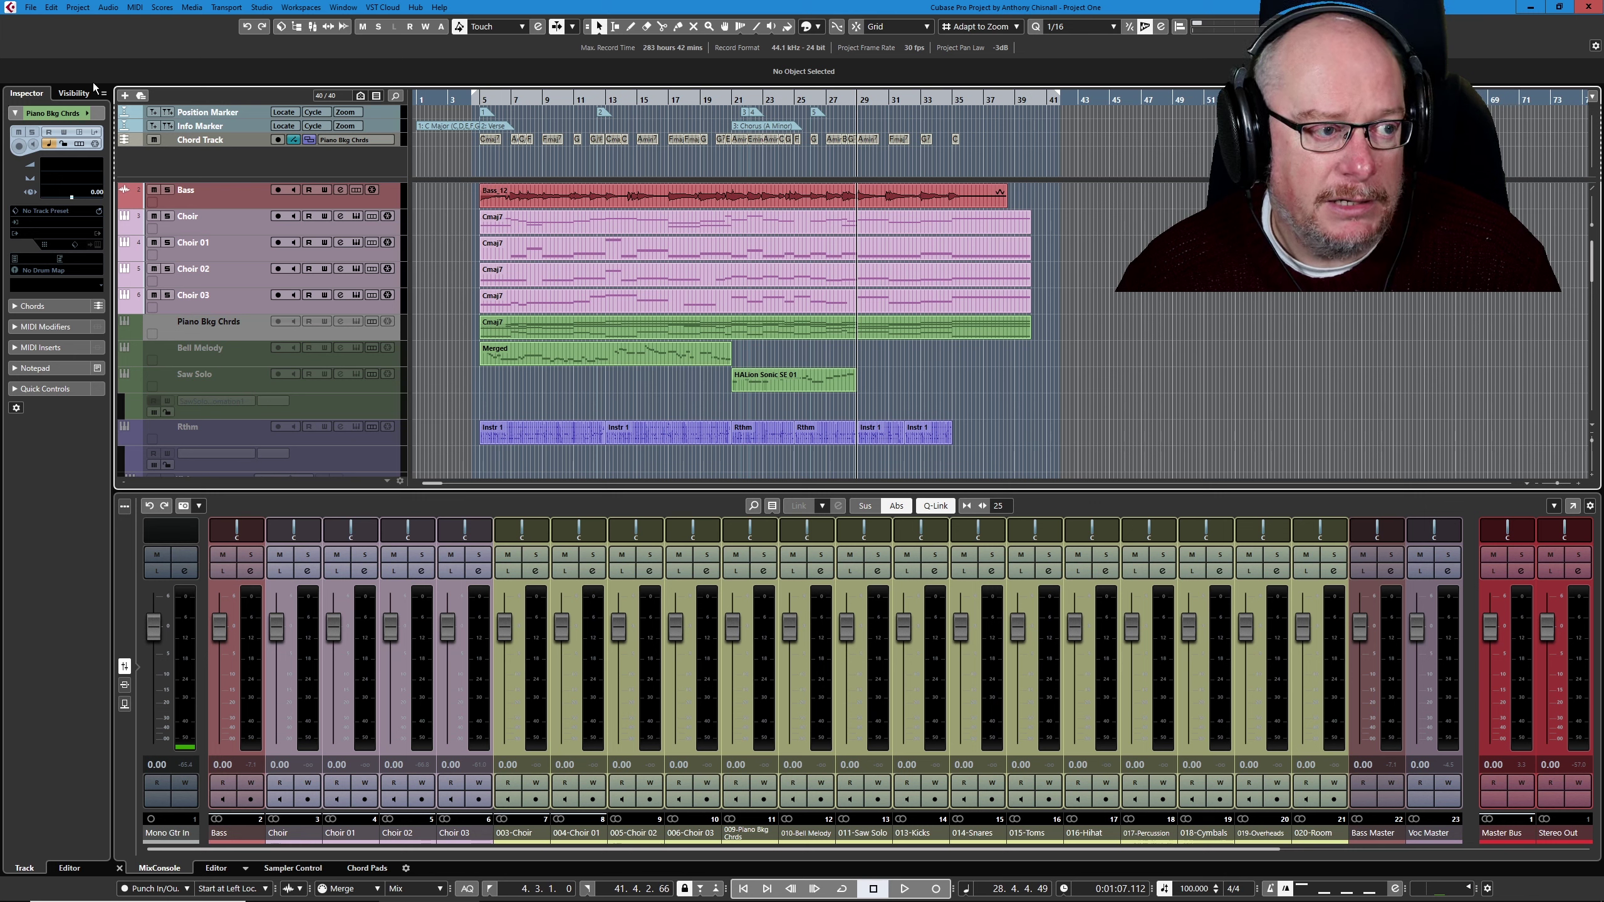
left_click(73, 93)
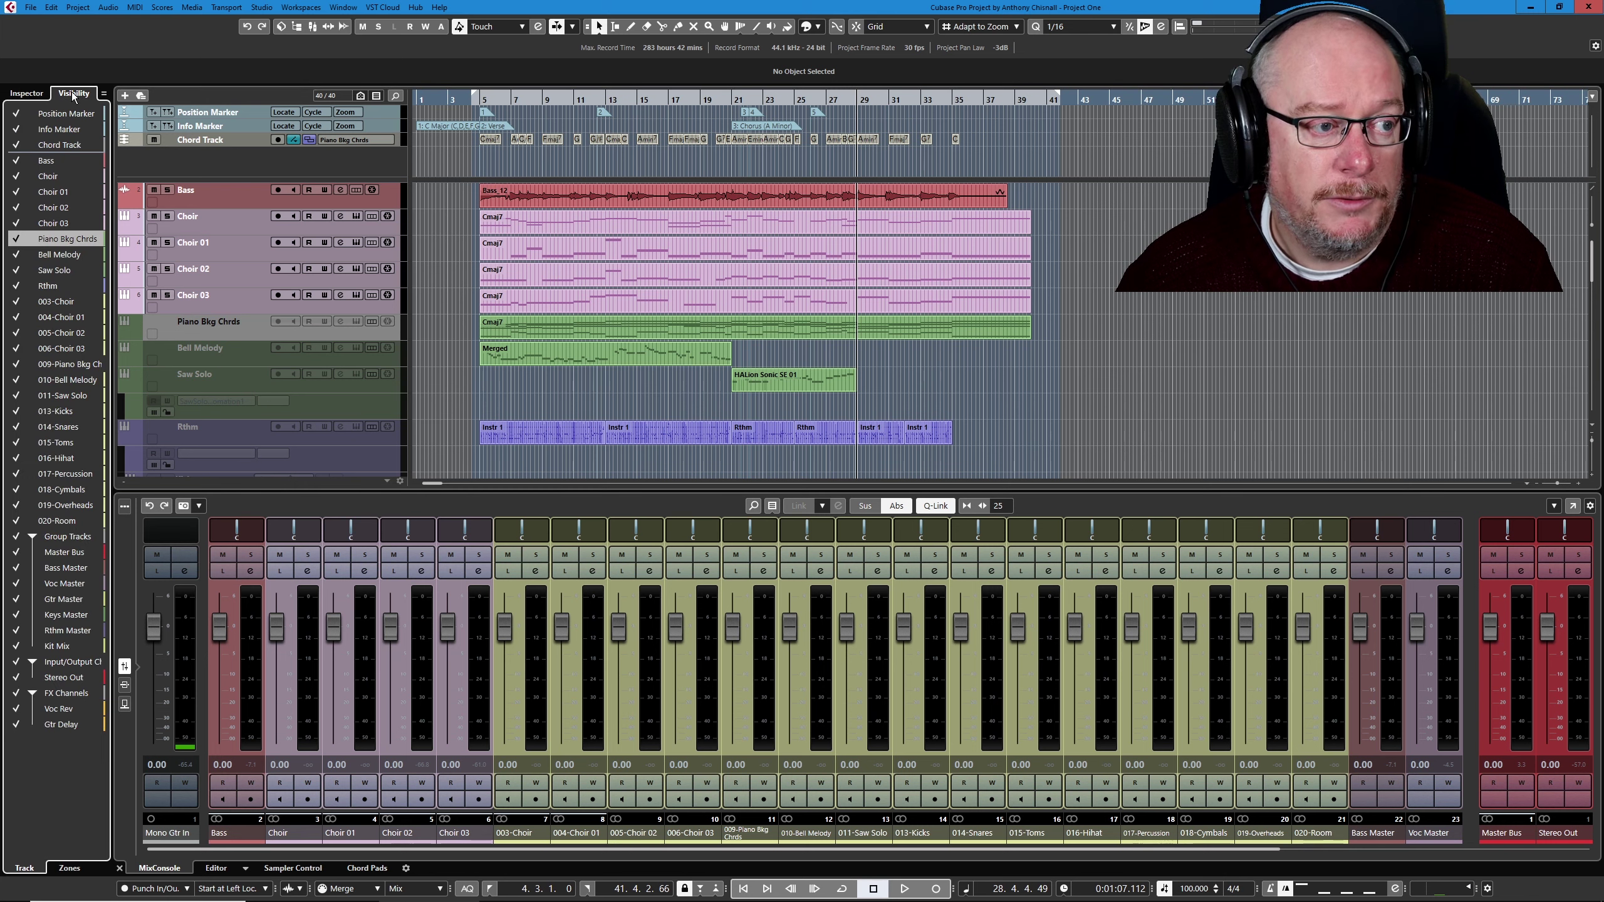
left_click(17, 238)
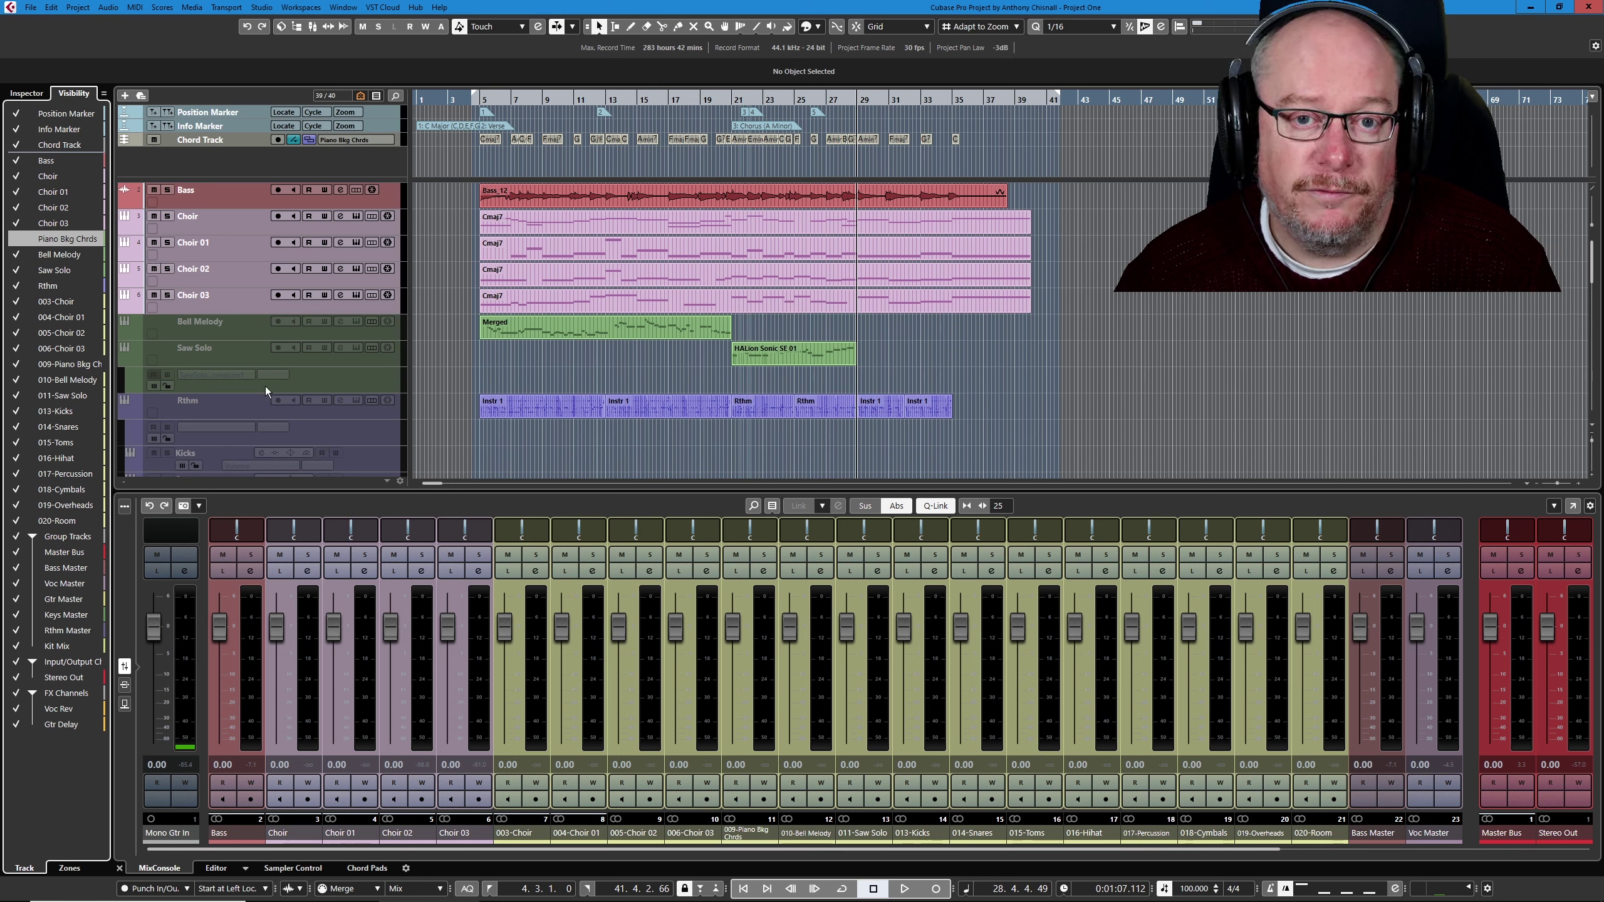
left_click(16, 241)
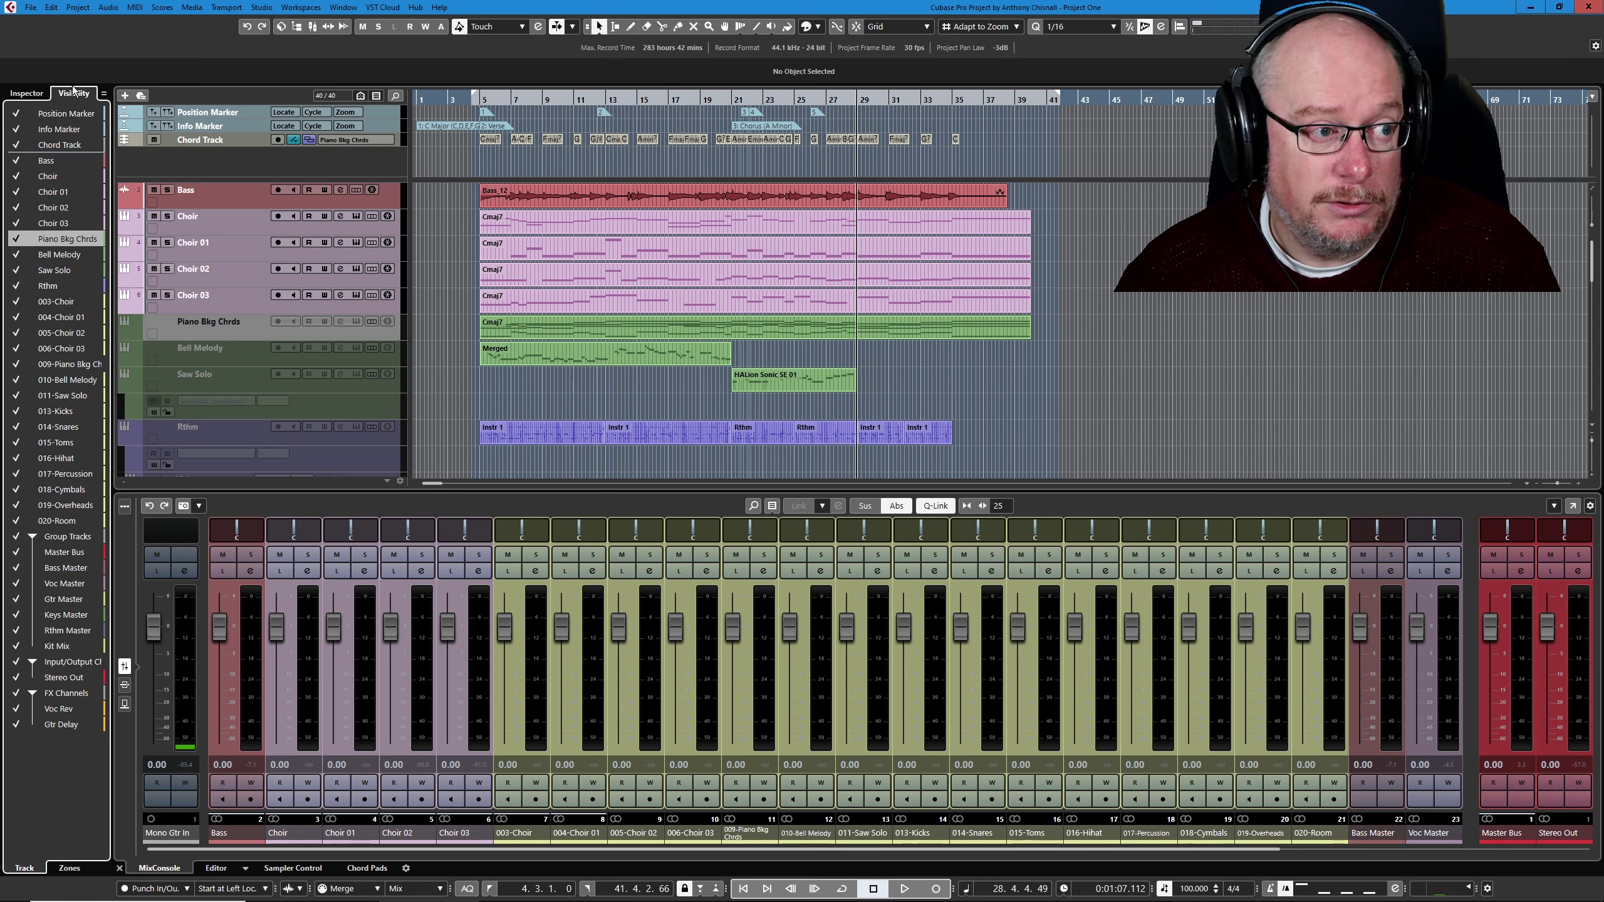
left_click(26, 93)
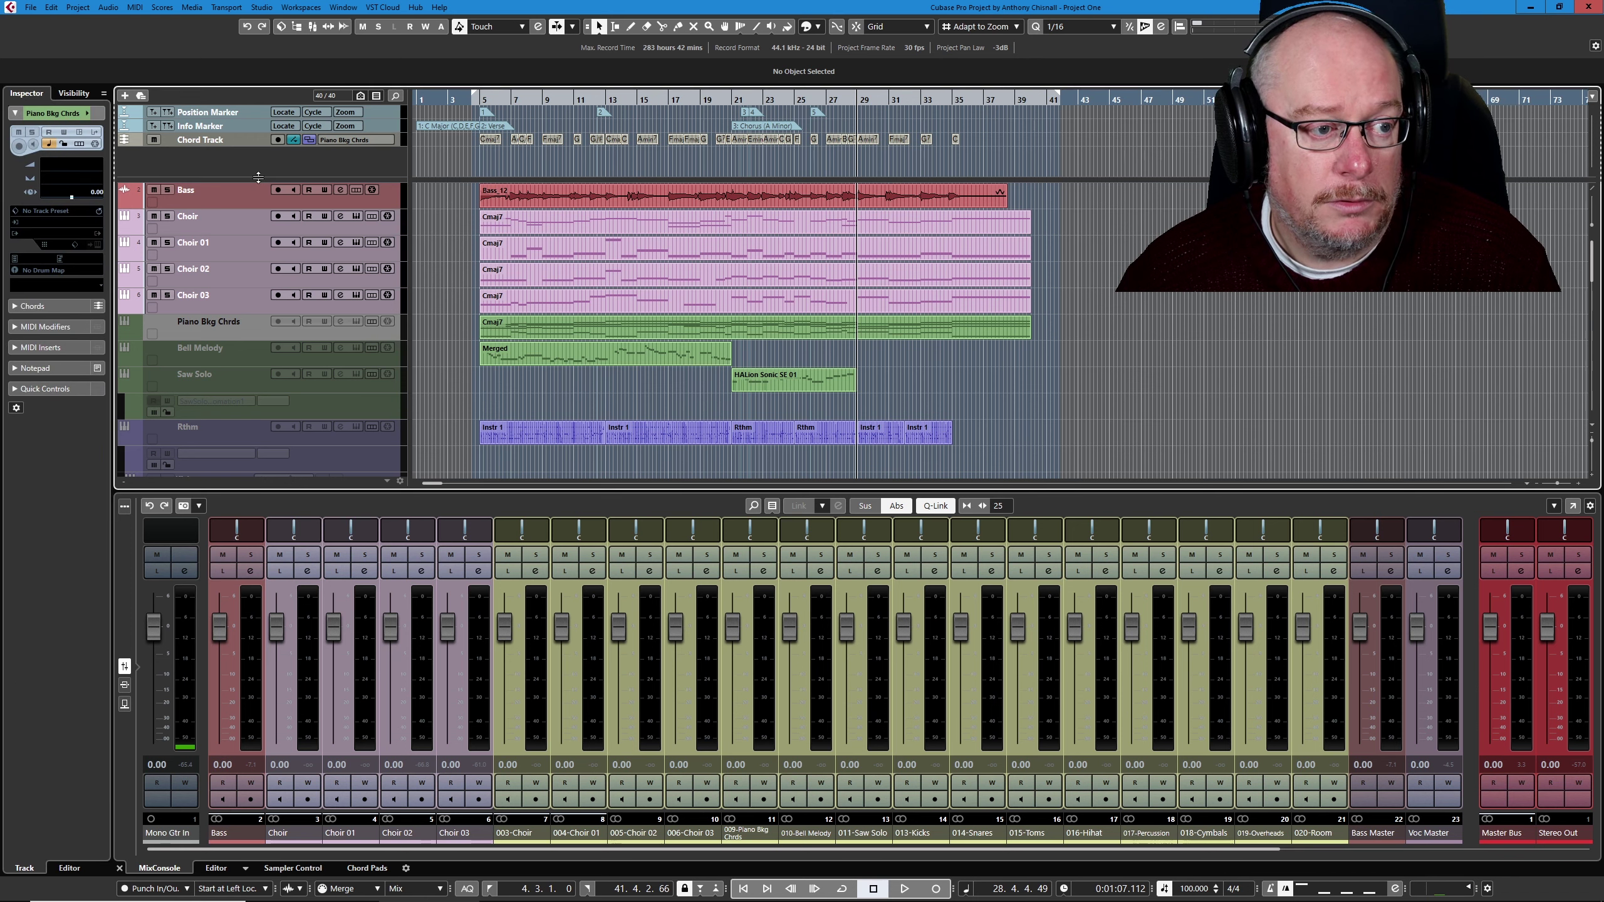
left_click_drag(258, 181, 259, 219)
Add a folder track named 'Disabled' below the Chord Track.
left_click(182, 140)
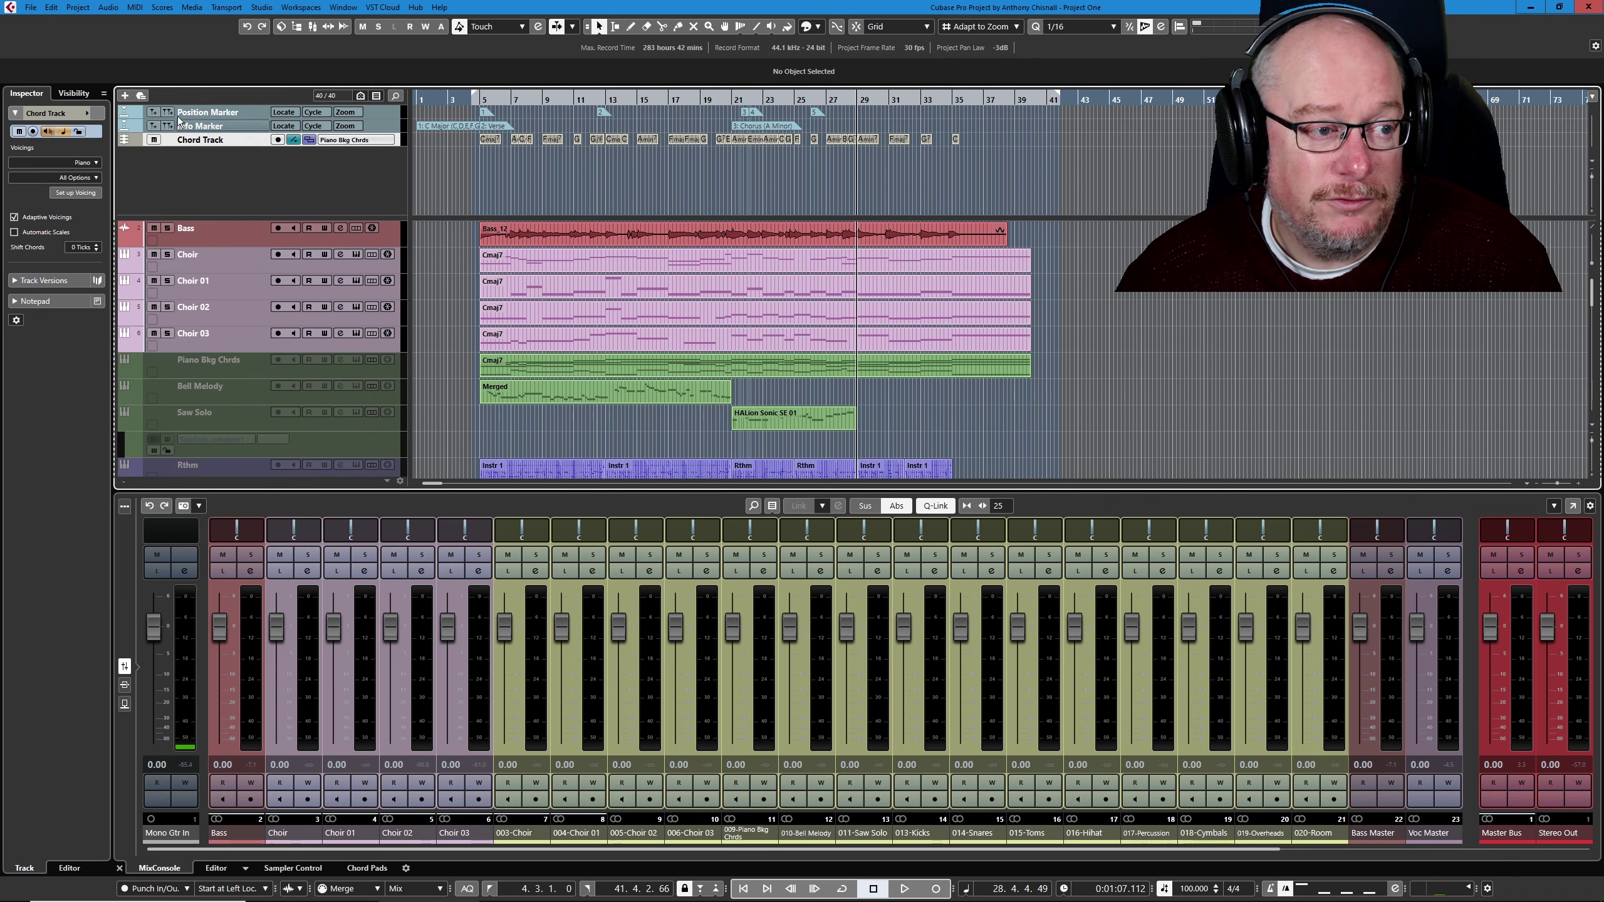
left_click(126, 95)
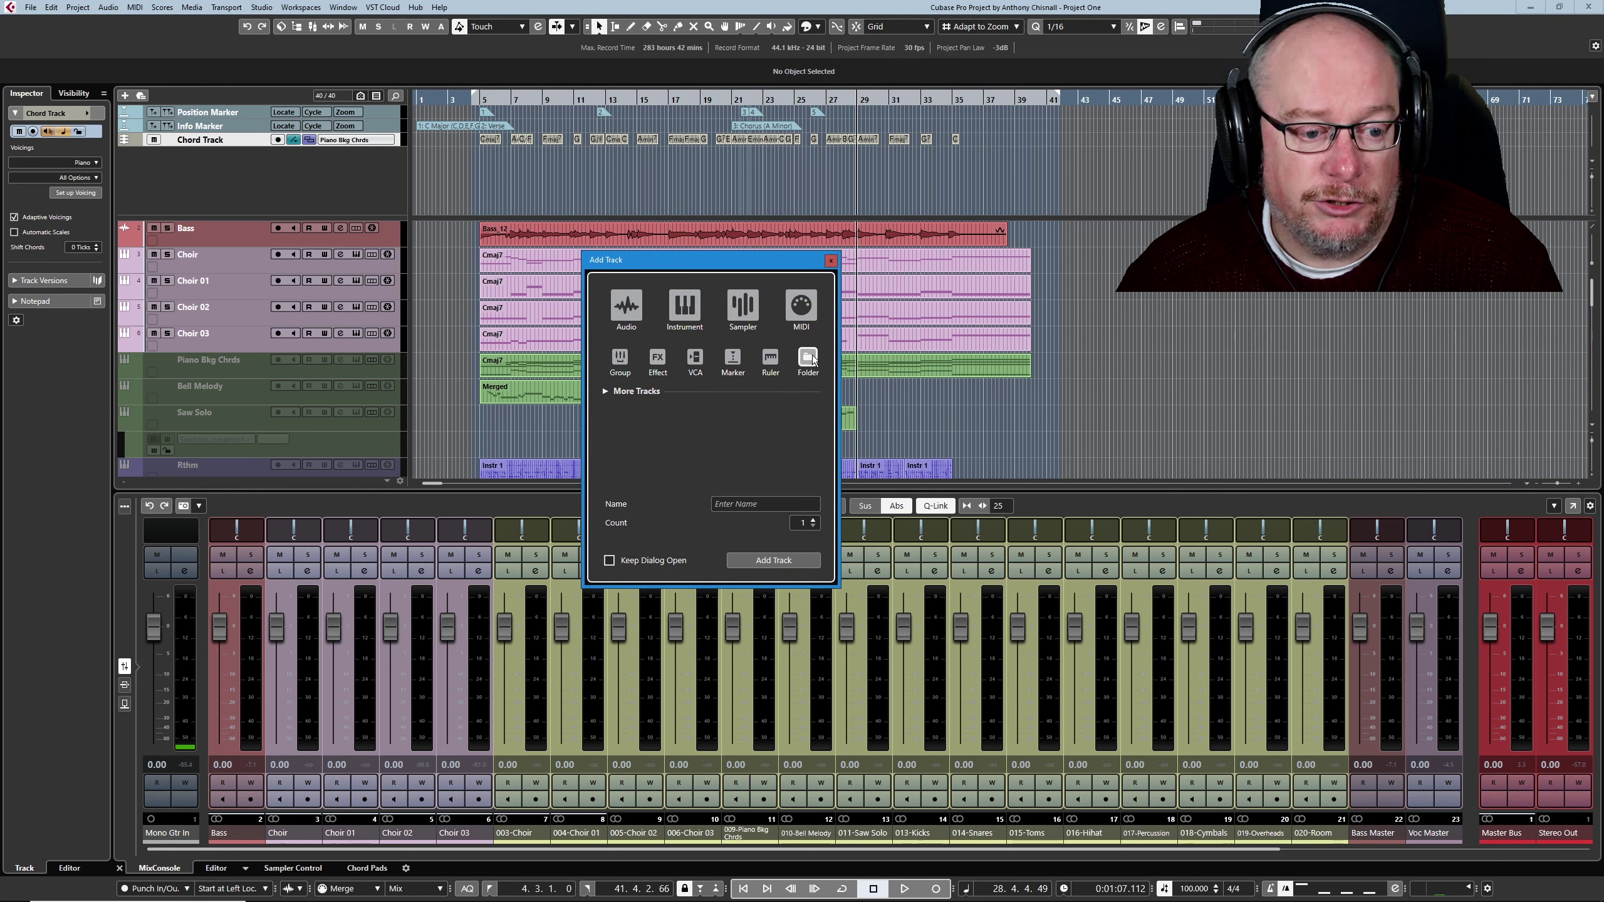
left_click(754, 505)
type("Disabled")
key("Return")
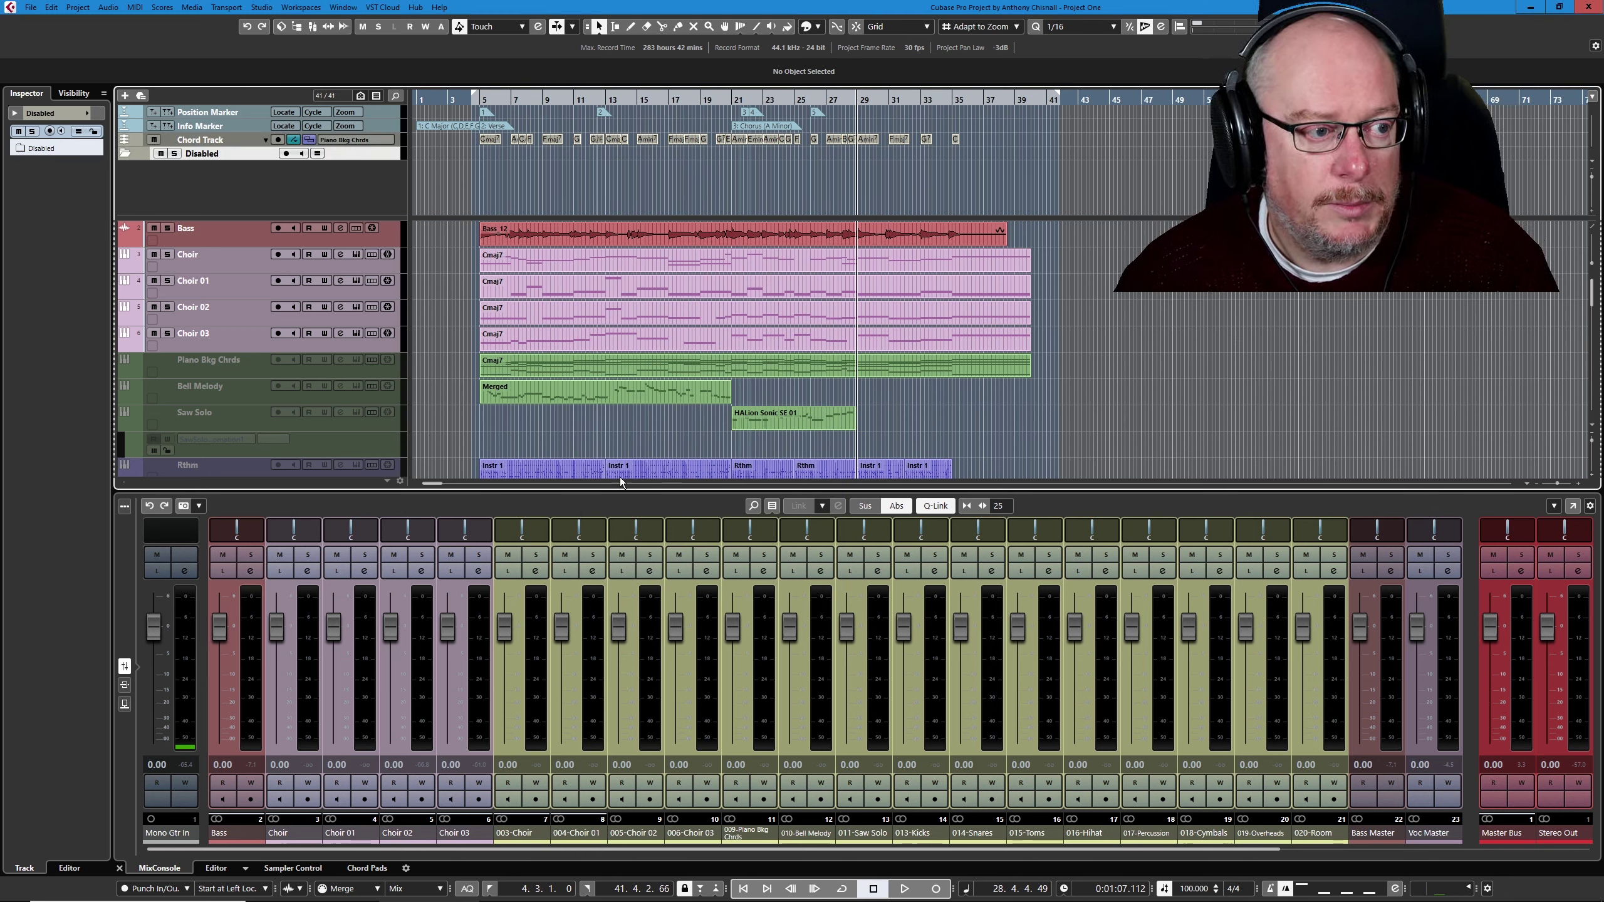
Move Piano Bkg Chrds through Rthm into the collapsed Disabled folder.
left_click(242, 367)
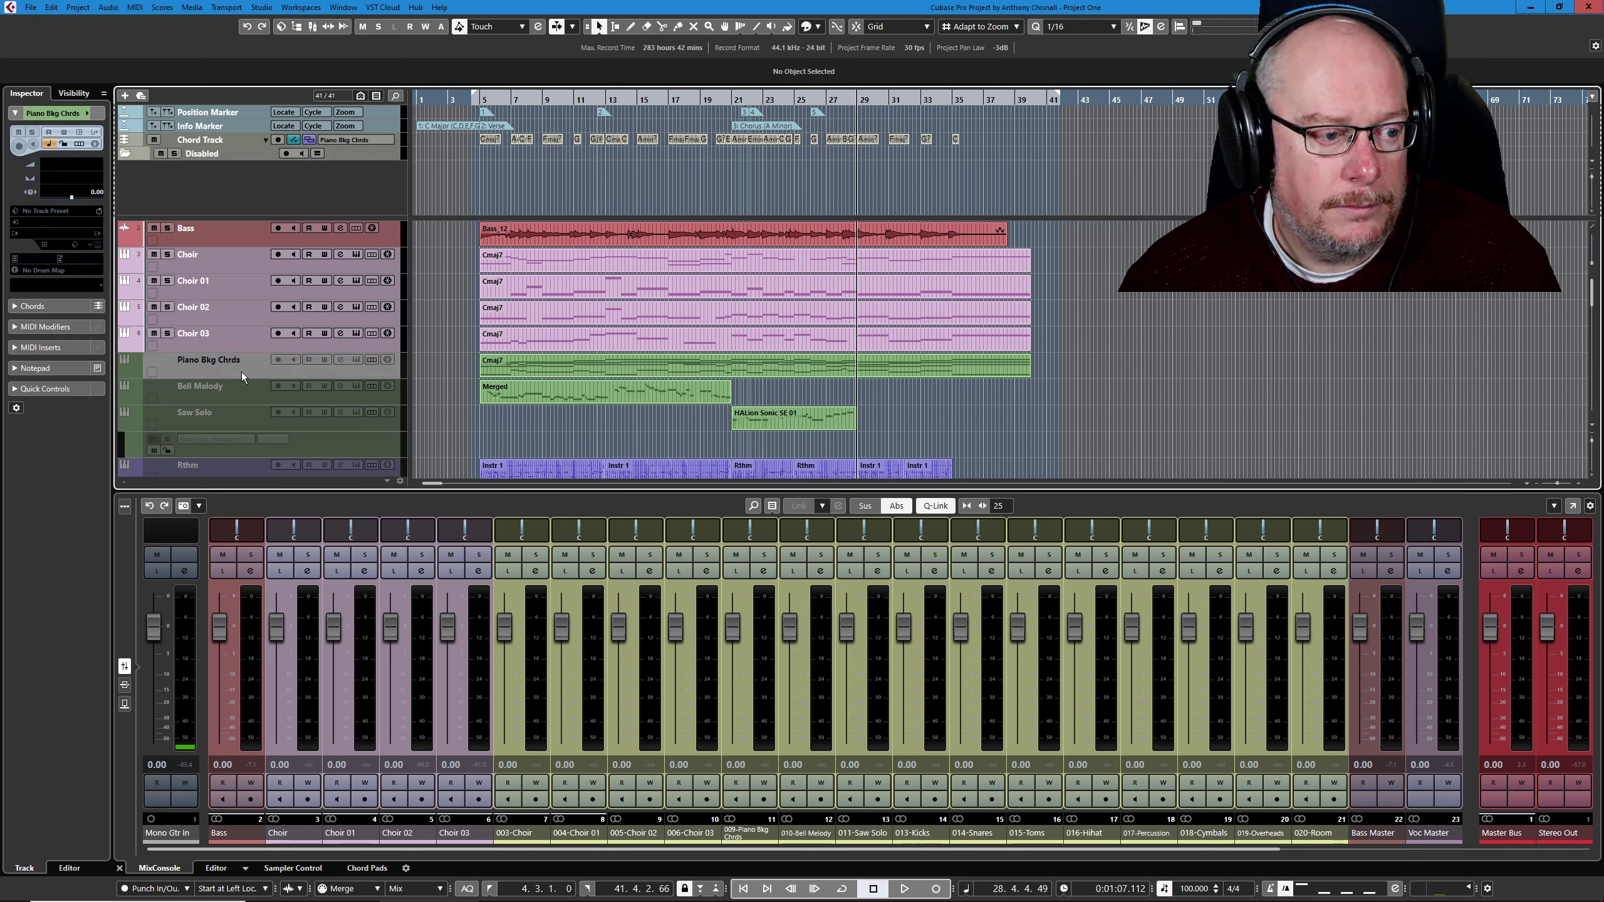
left_click(222, 467, "shift")
left_click_drag(223, 466, 225, 156)
left_click(125, 156)
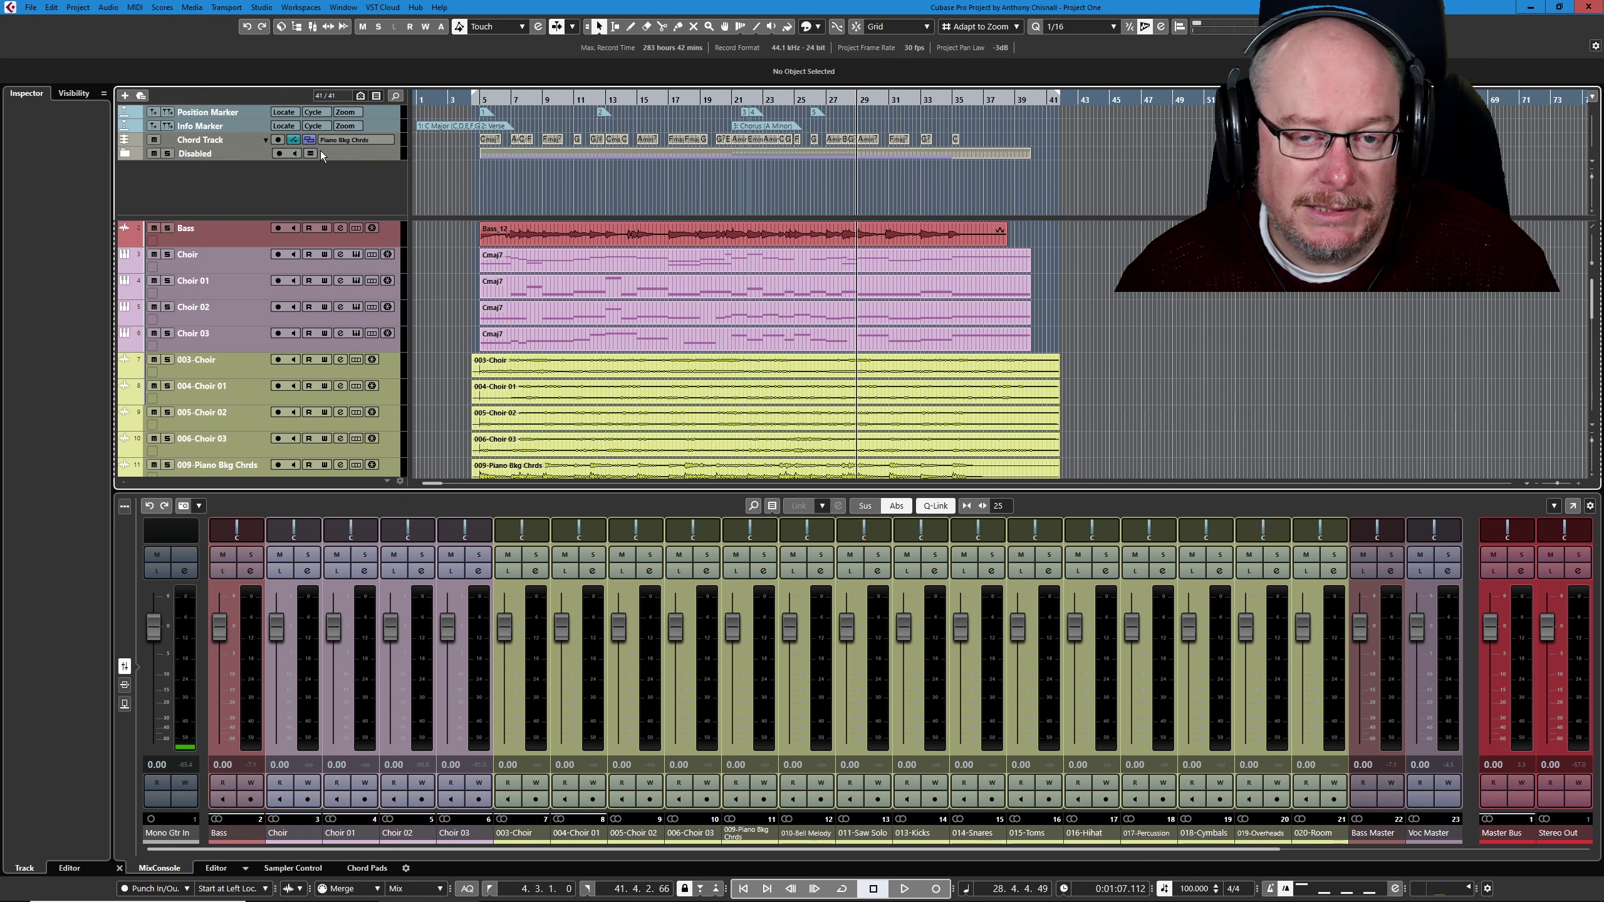
left_click_drag(525, 218, 522, 163)
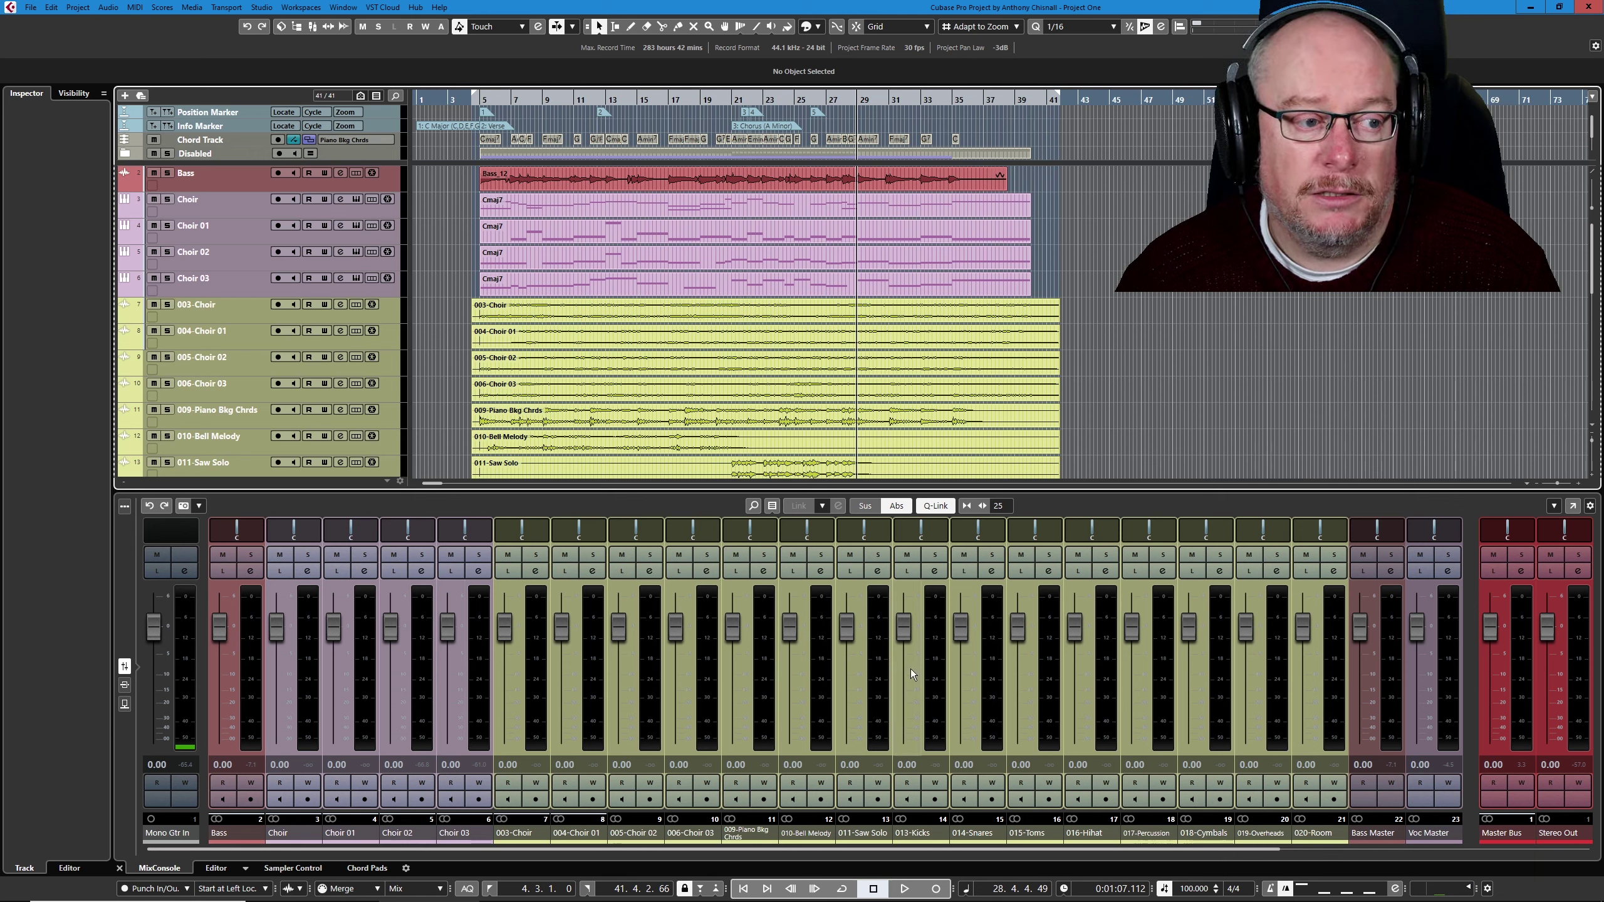
Disable Choir and Choir 01–03 and move them into the Disabled folder.
left_click(237, 203)
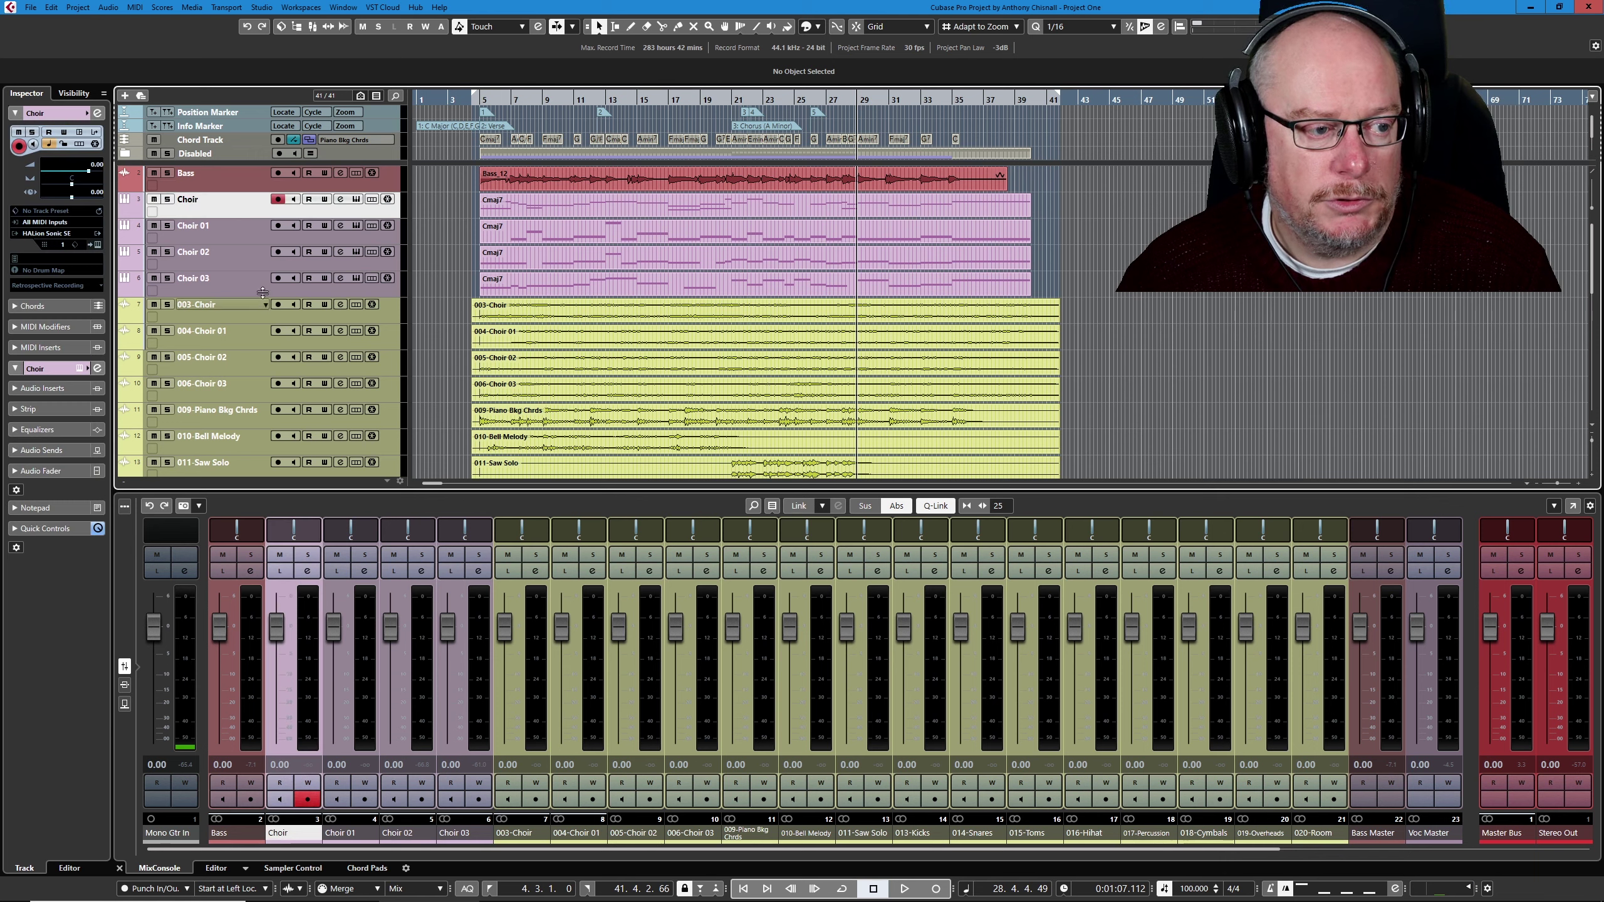
left_click(263, 290, "shift")
right_click(251, 264)
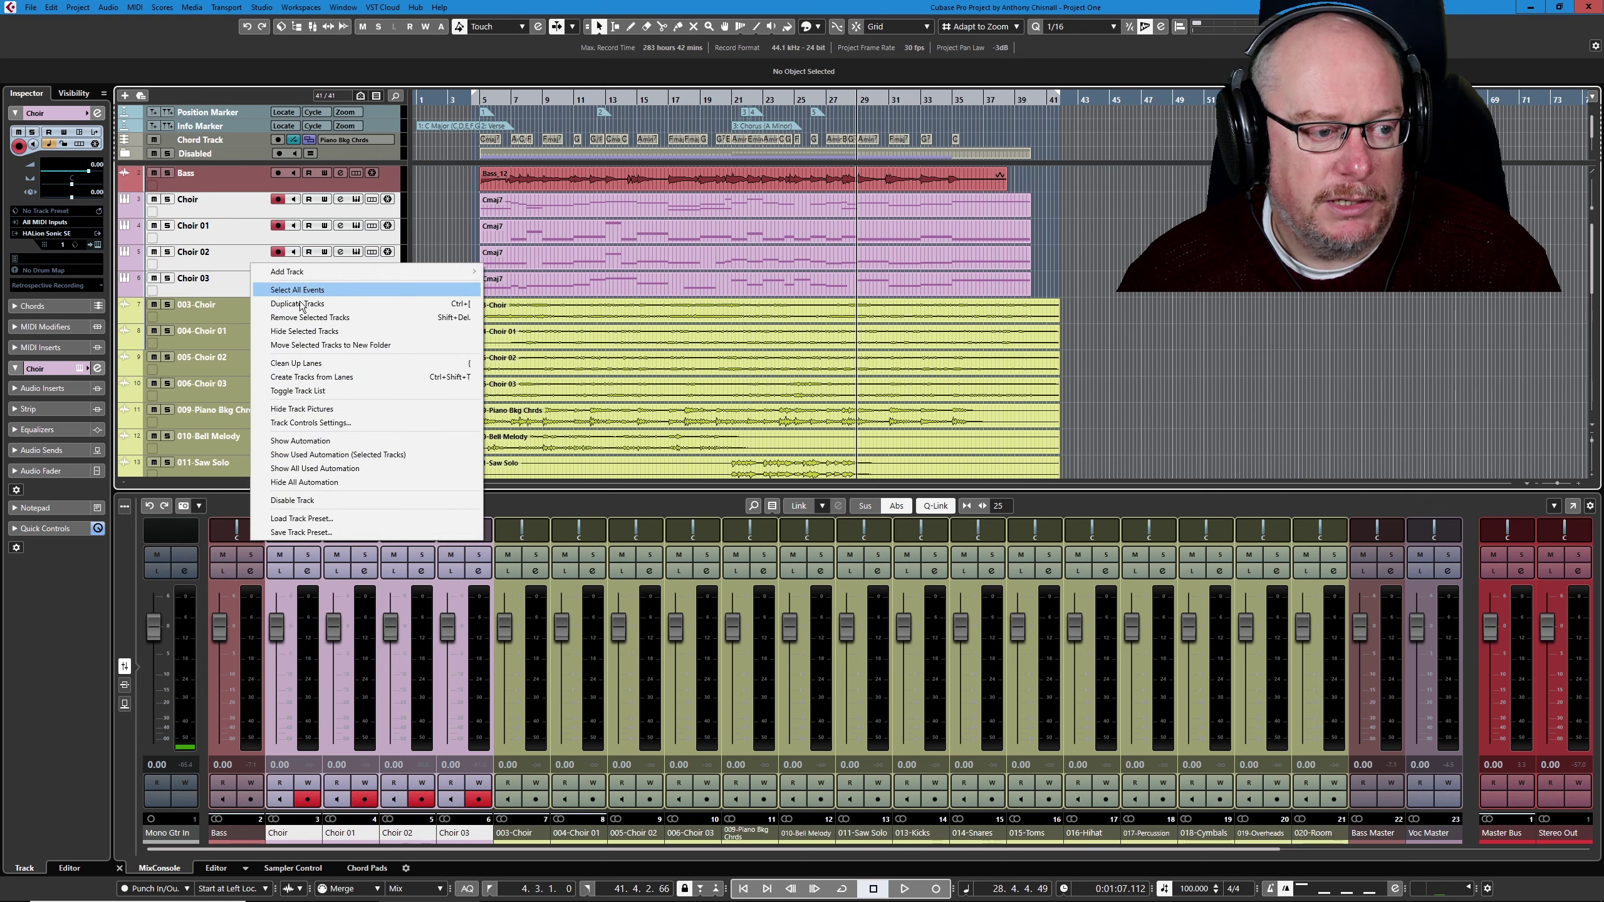
left_click(292, 500)
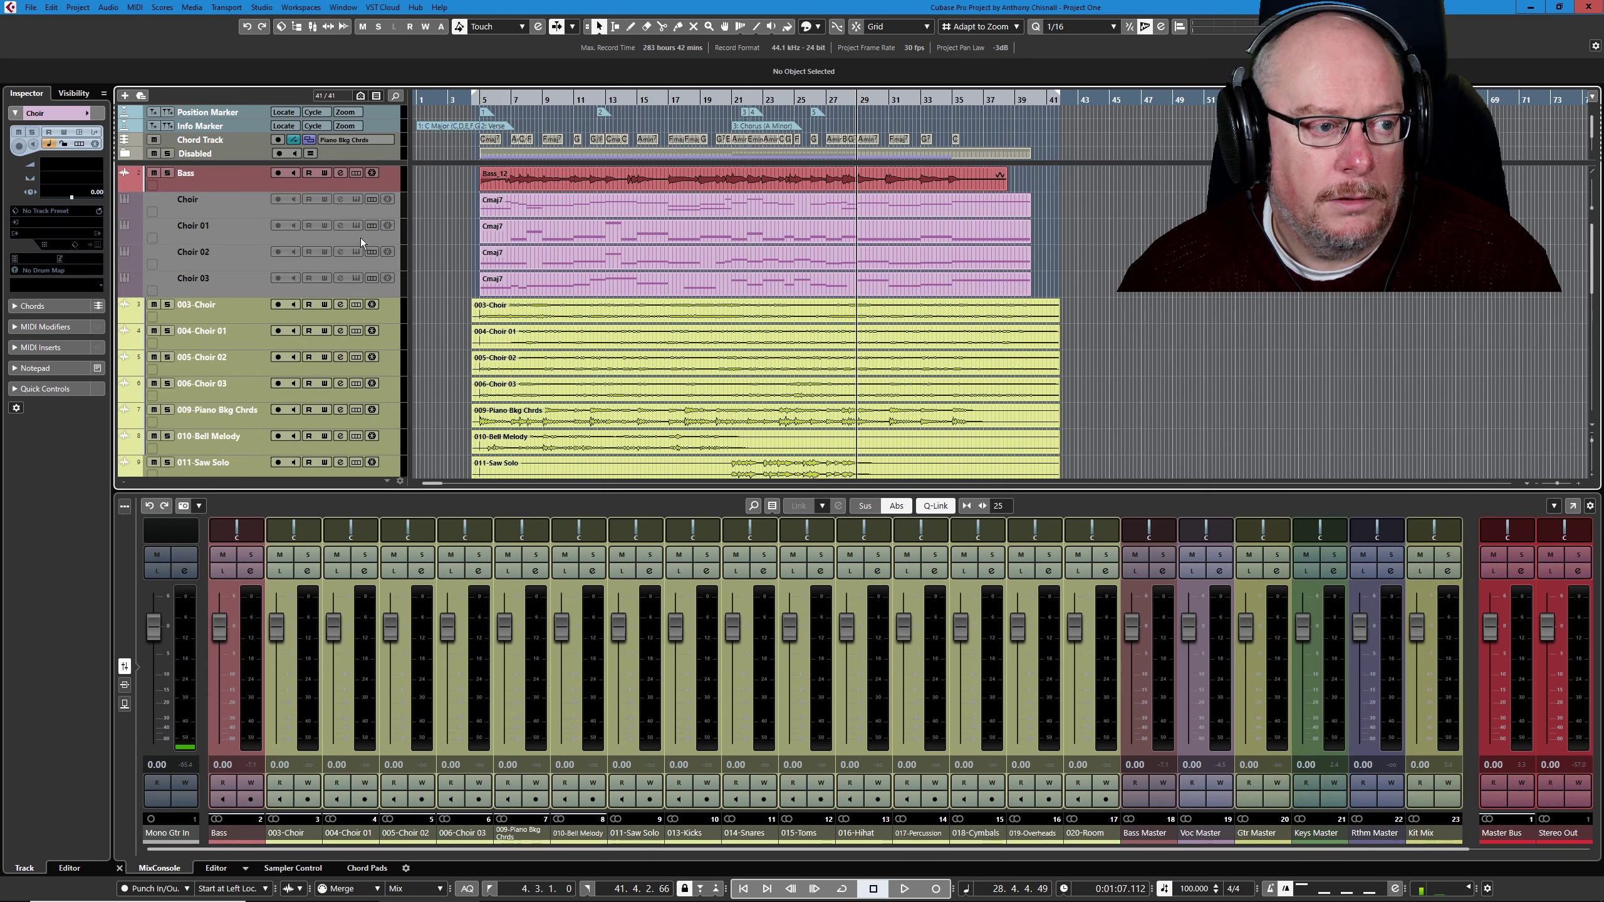
left_click_drag(216, 211, 234, 128)
scroll(301, 138, "up", 1)
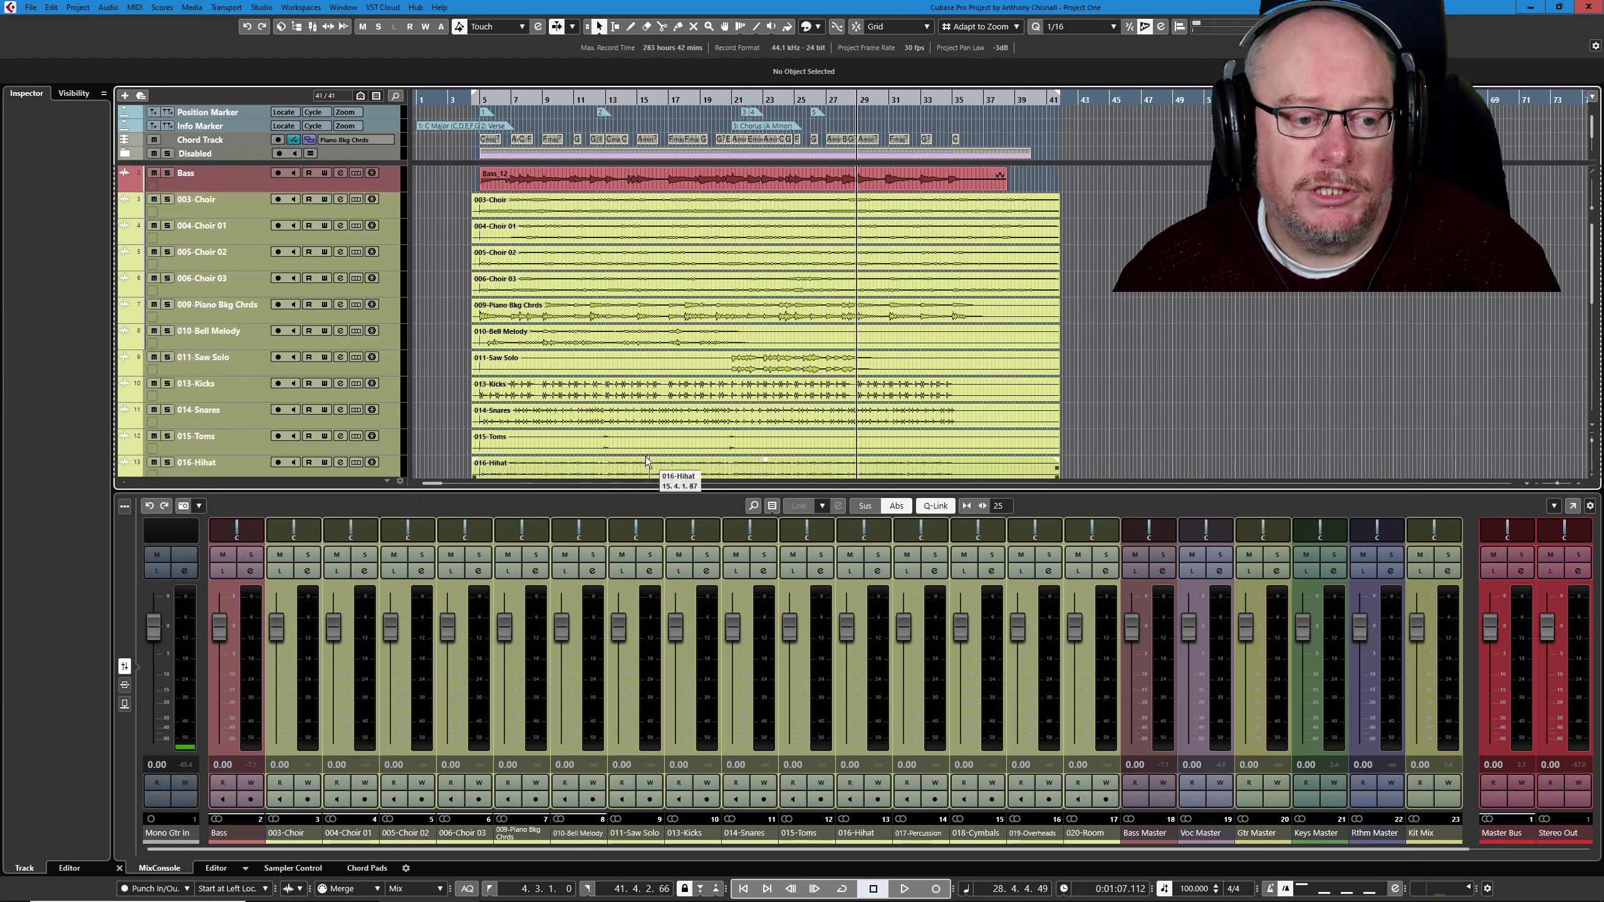
Return the enlarged 015-Toms row to normal height.
left_click(657, 441)
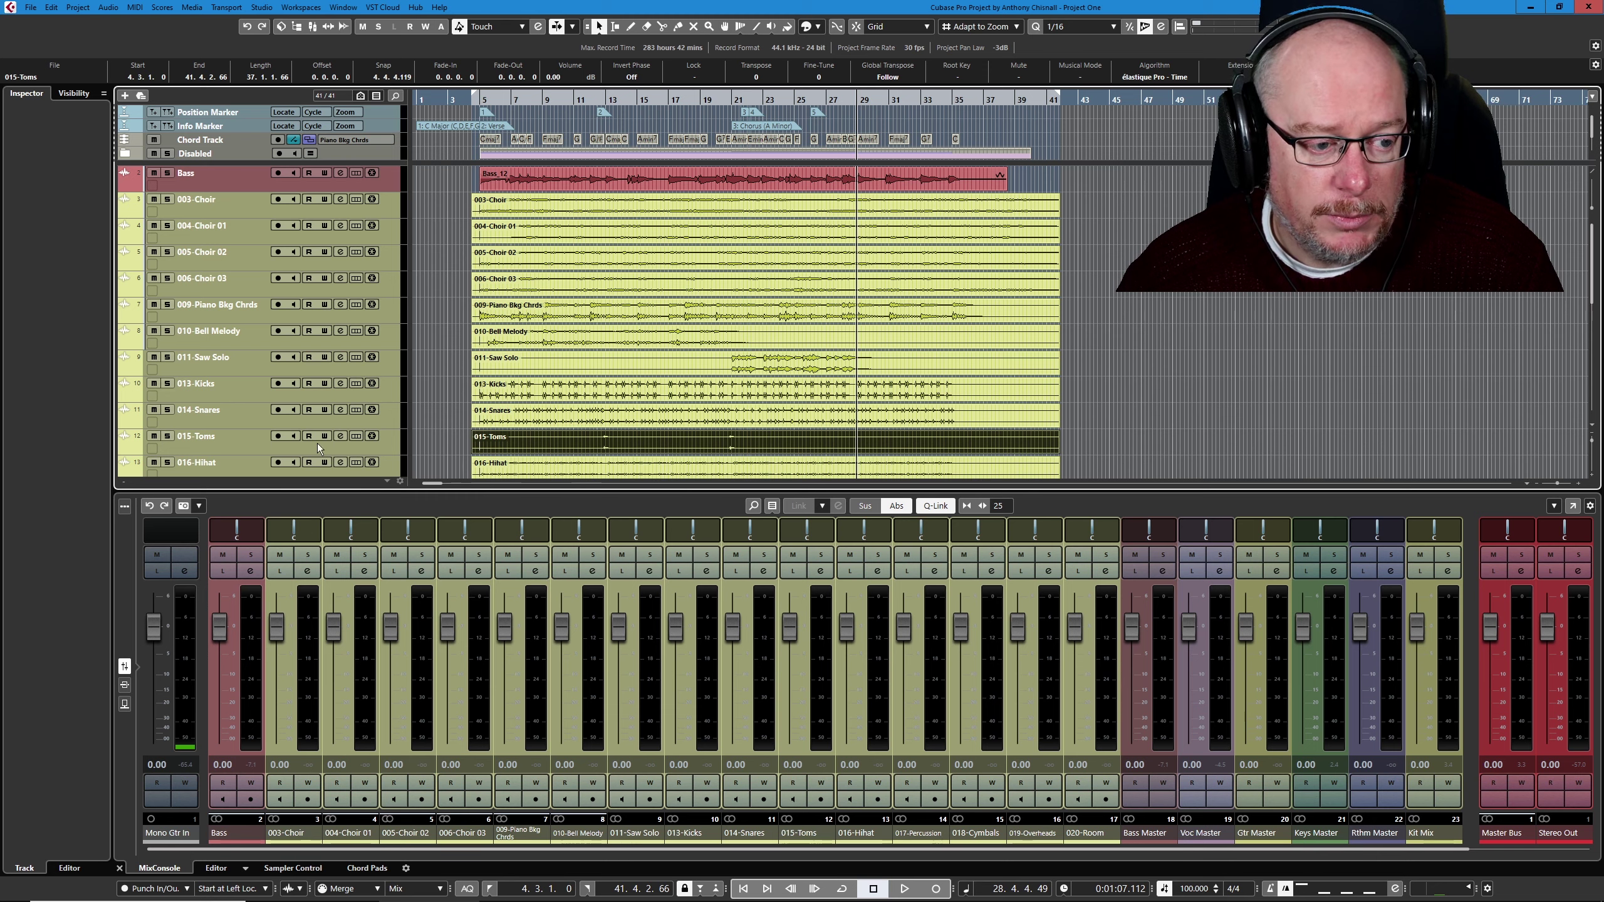
left_click(253, 454)
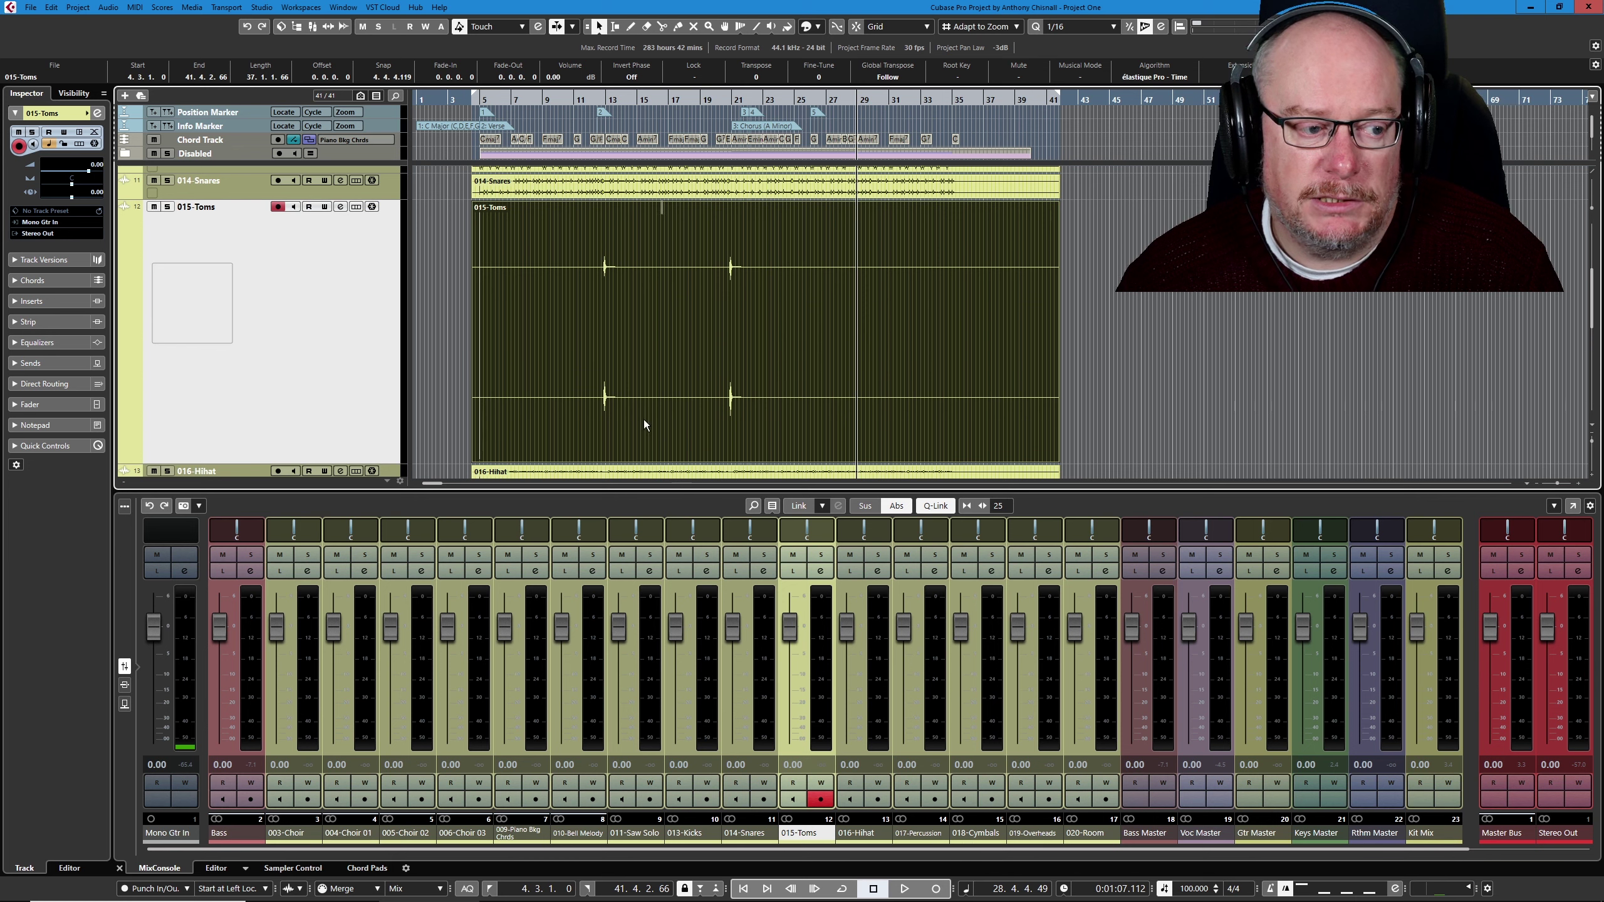
key("alt+e")
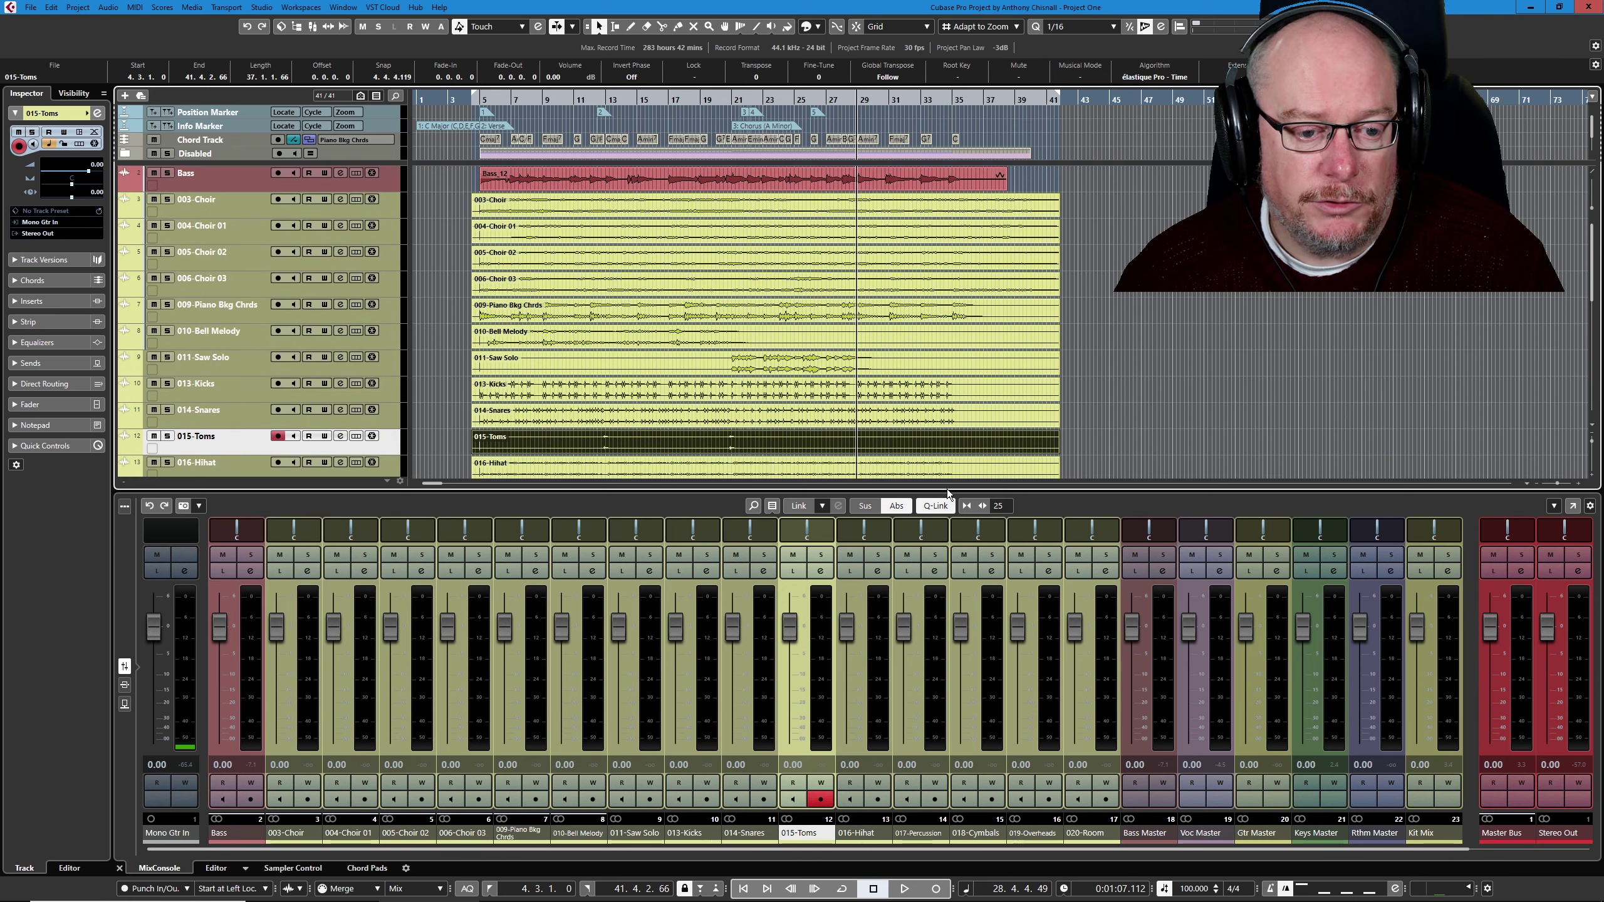
Hide the MixConsole and select every audio event with Ctrl+A.
left_click_drag(948, 491, 909, 589)
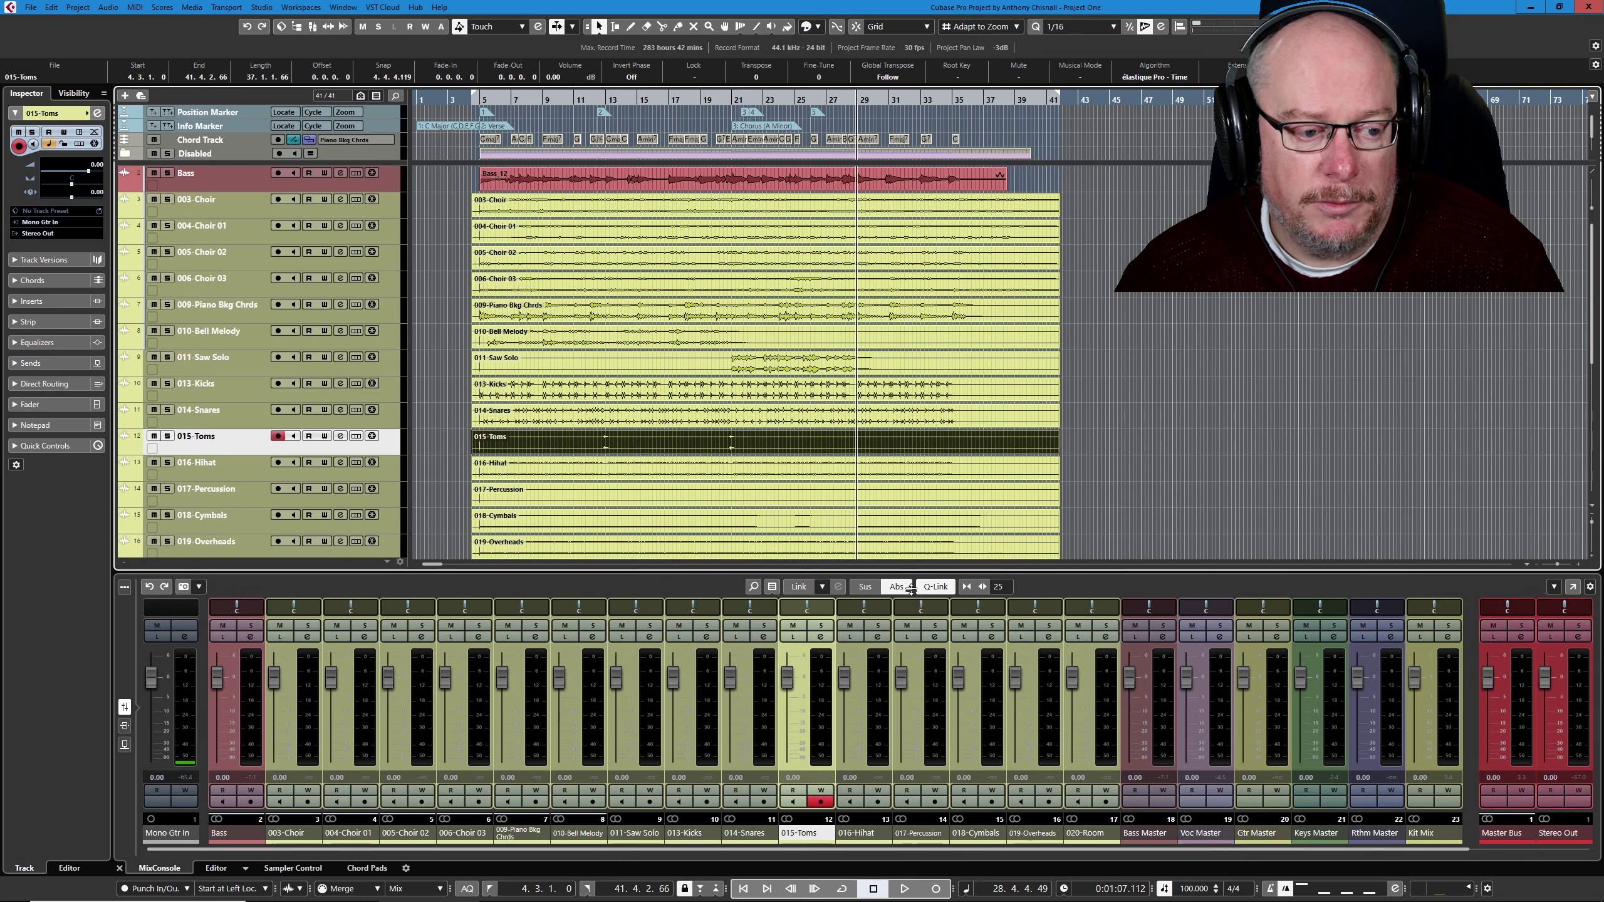
key("ctrl+alt+e")
left_click_drag(451, 174, 1105, 585)
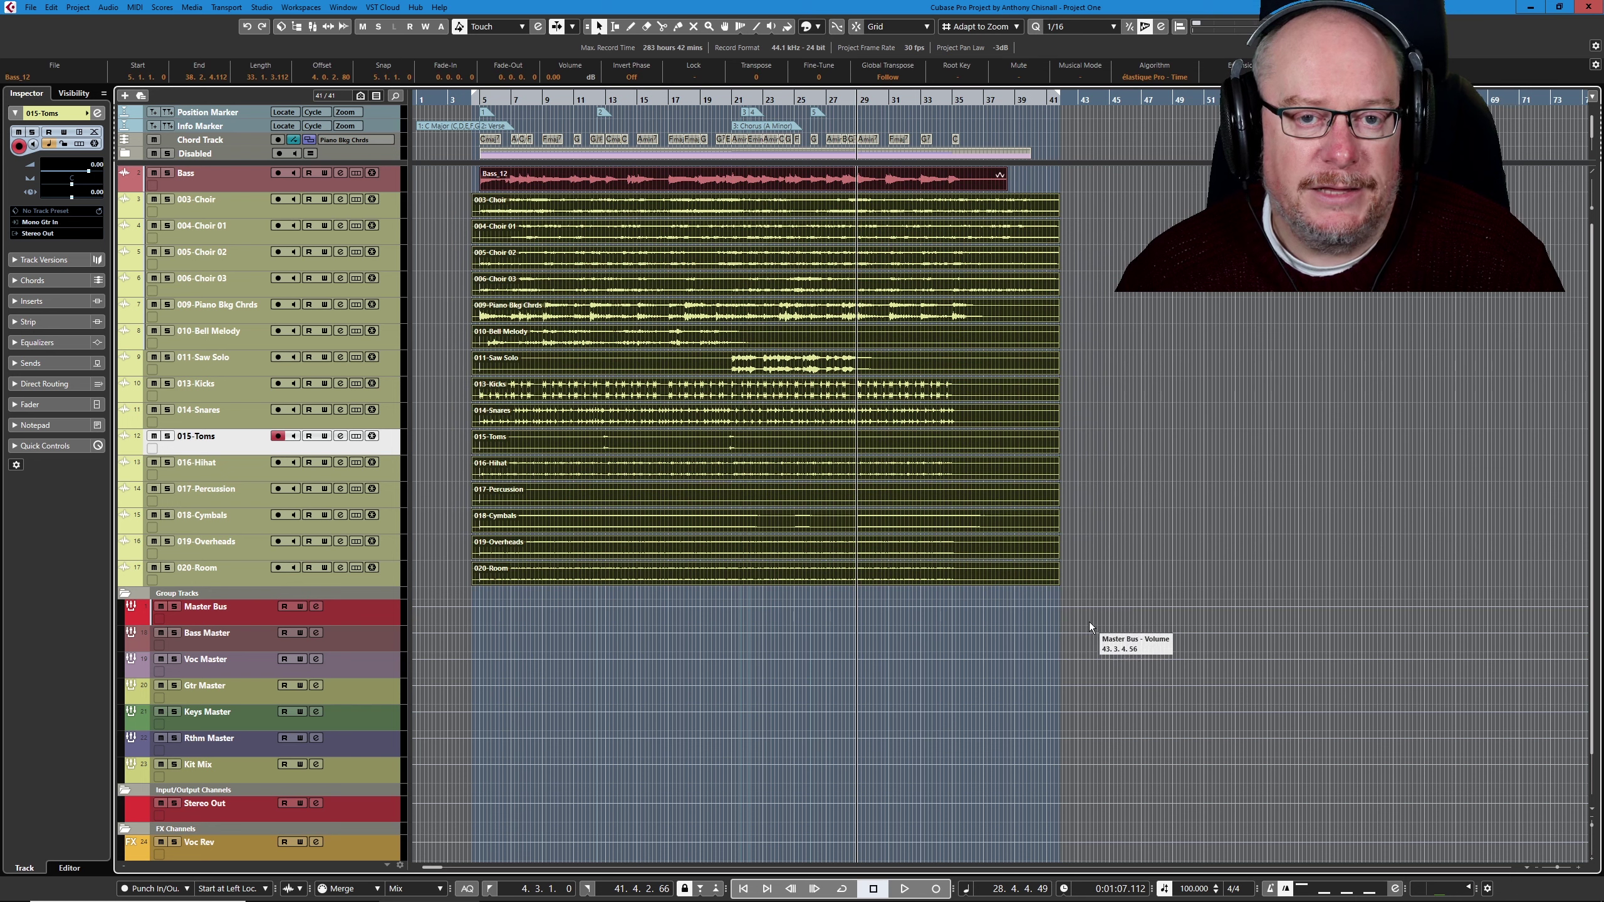
left_click(463, 359)
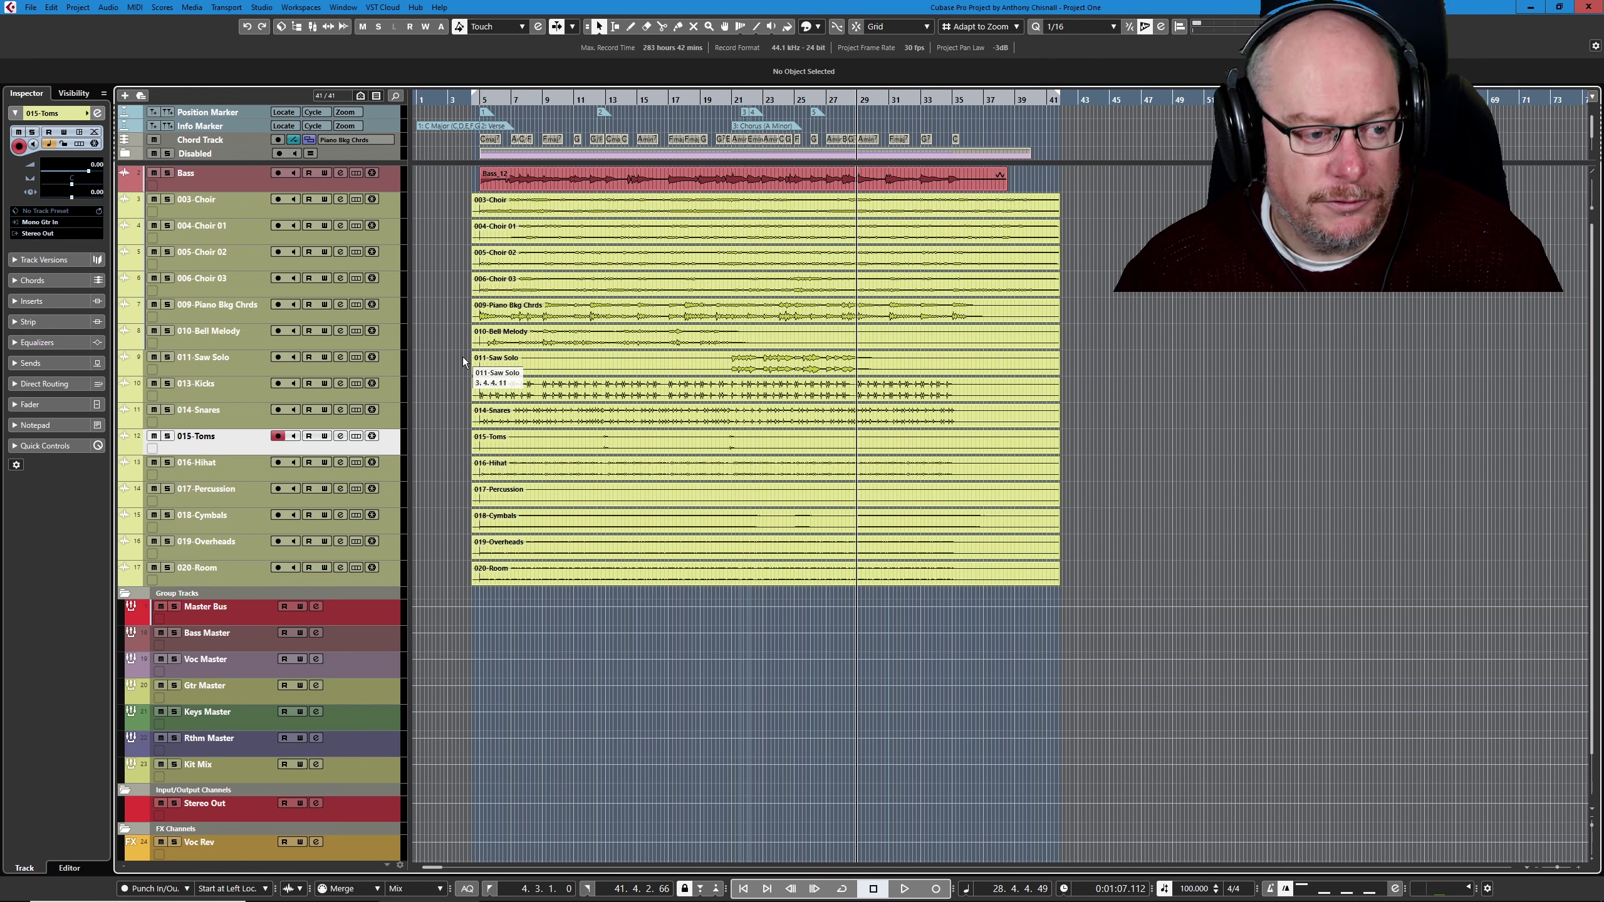
key("ctrl+a")
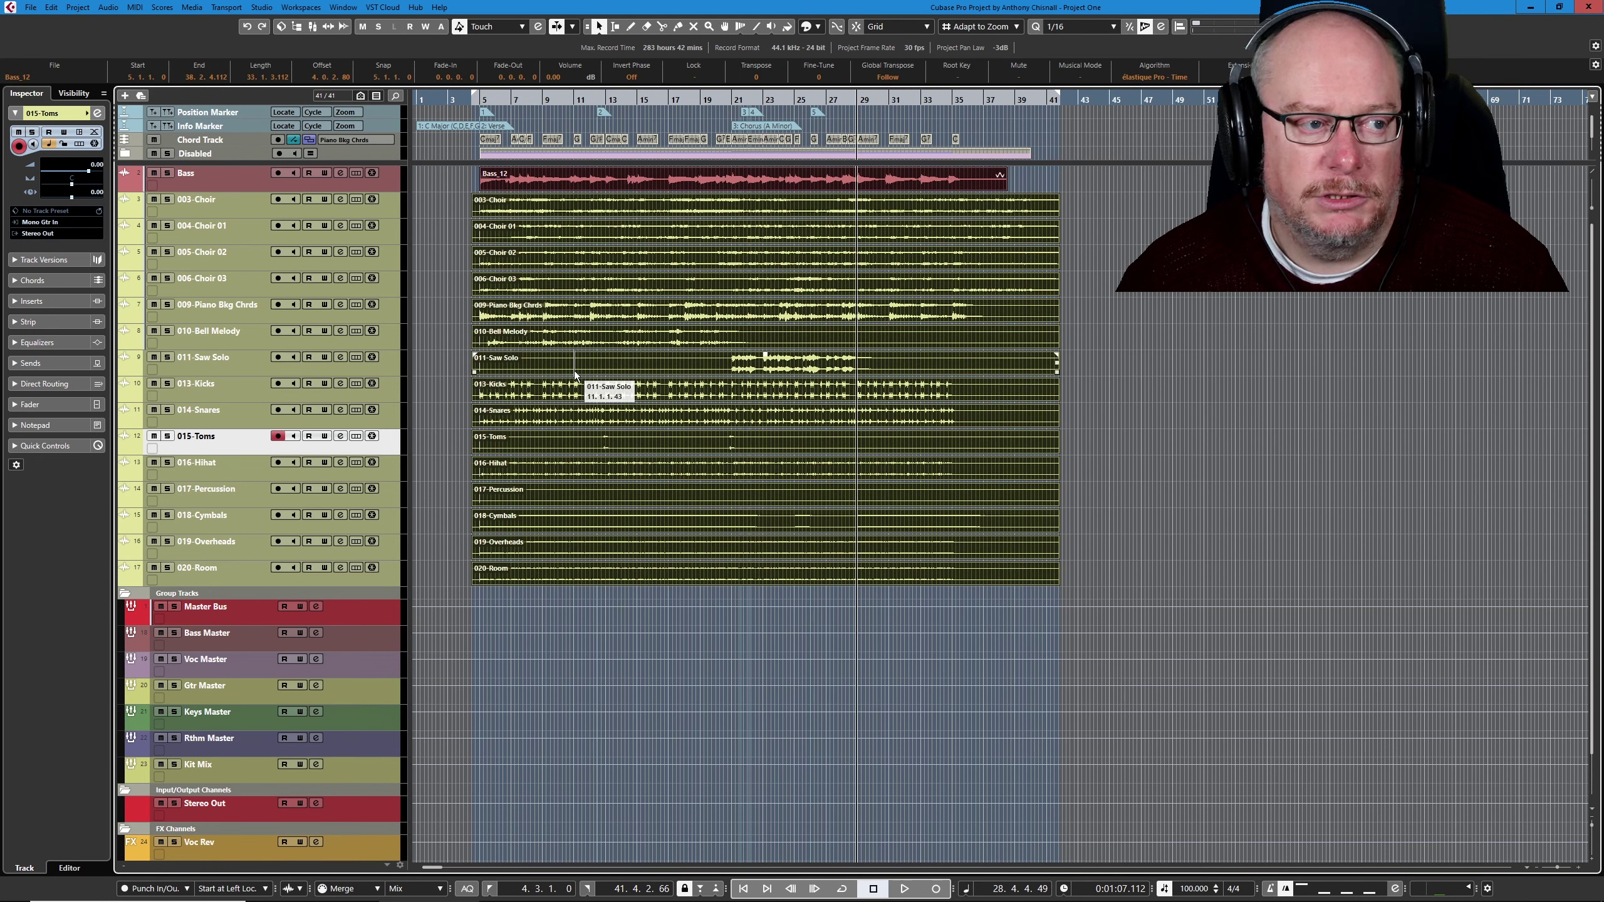
Run Detect Silence at −71.06 dB with 100 ms pre/post-roll, stripping silence from all selected events.
left_click(108, 7)
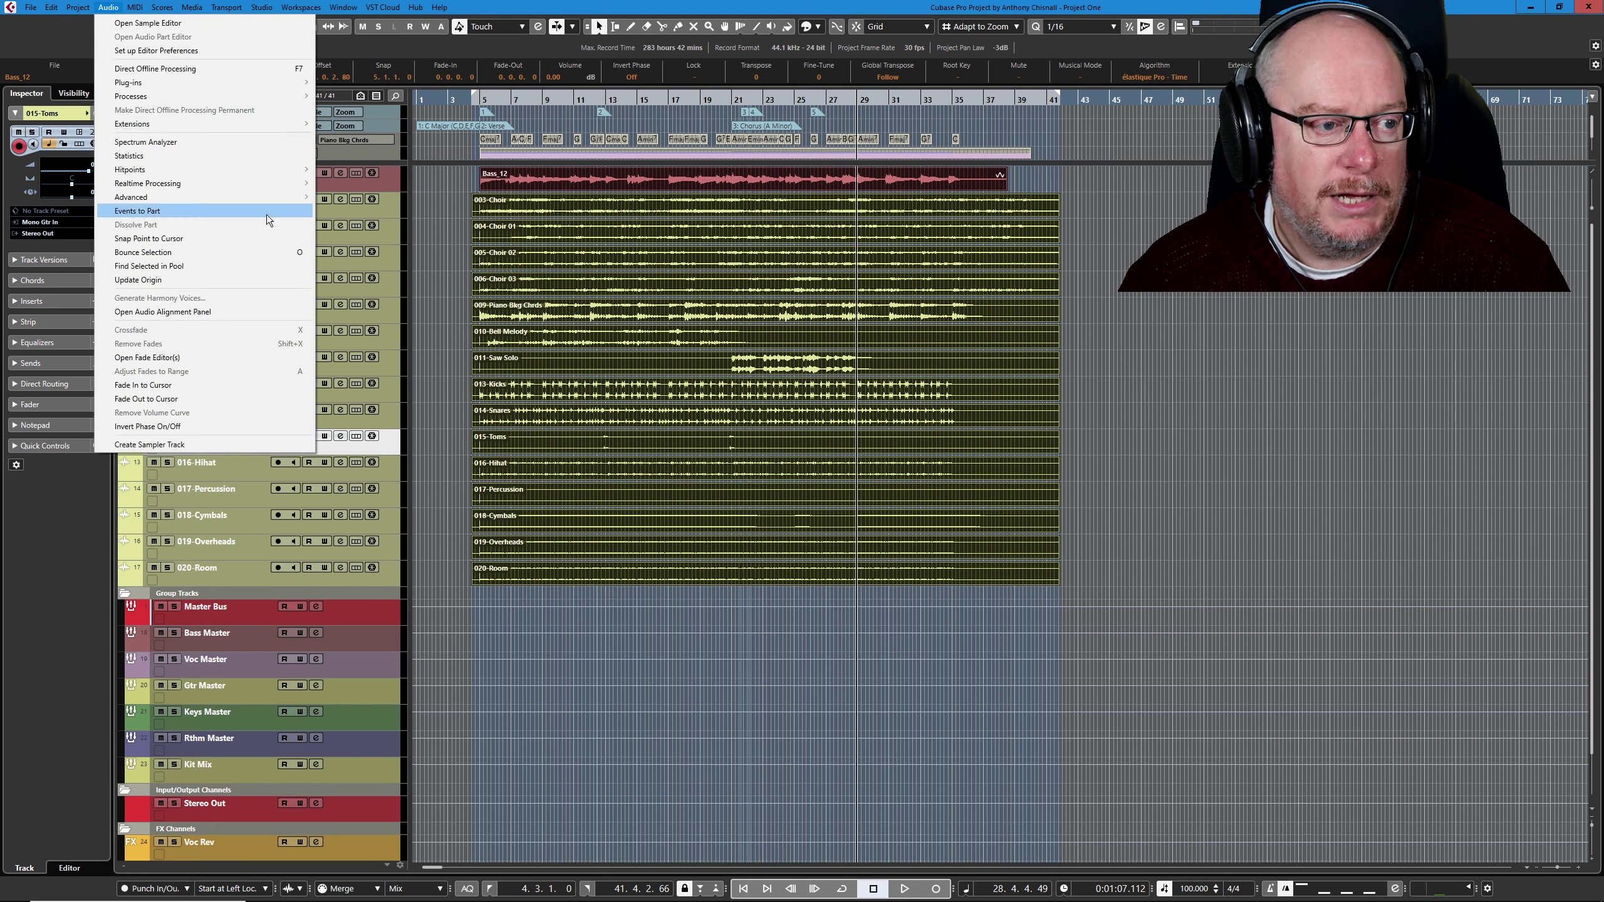
mouse_move(281, 198)
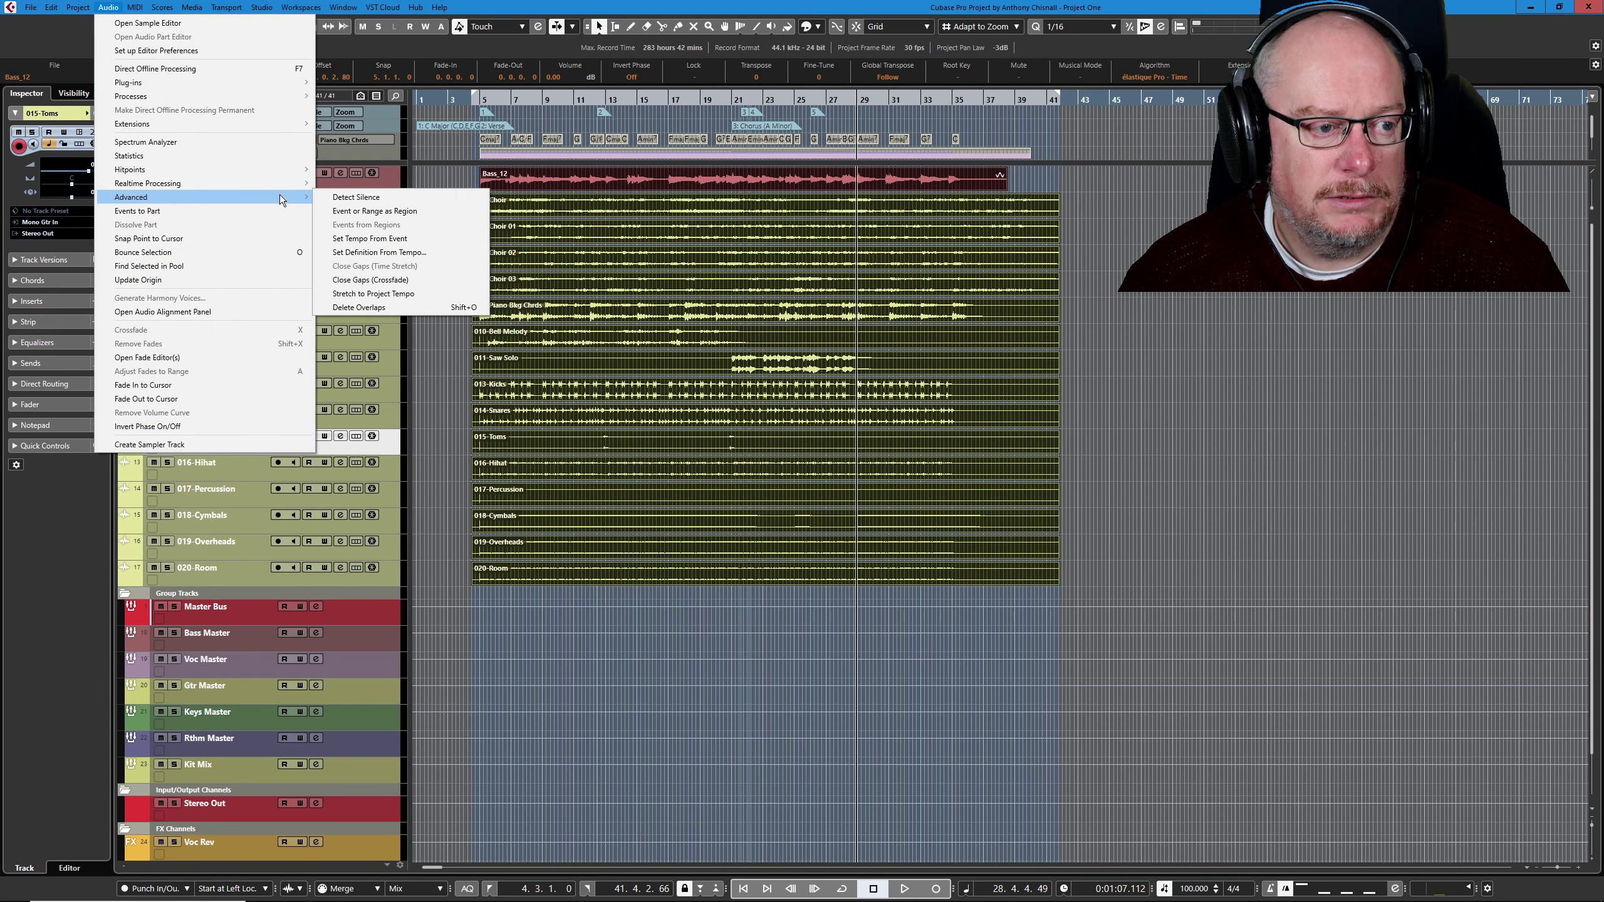
left_click(373, 198)
left_click_drag(1069, 176, 782, 228)
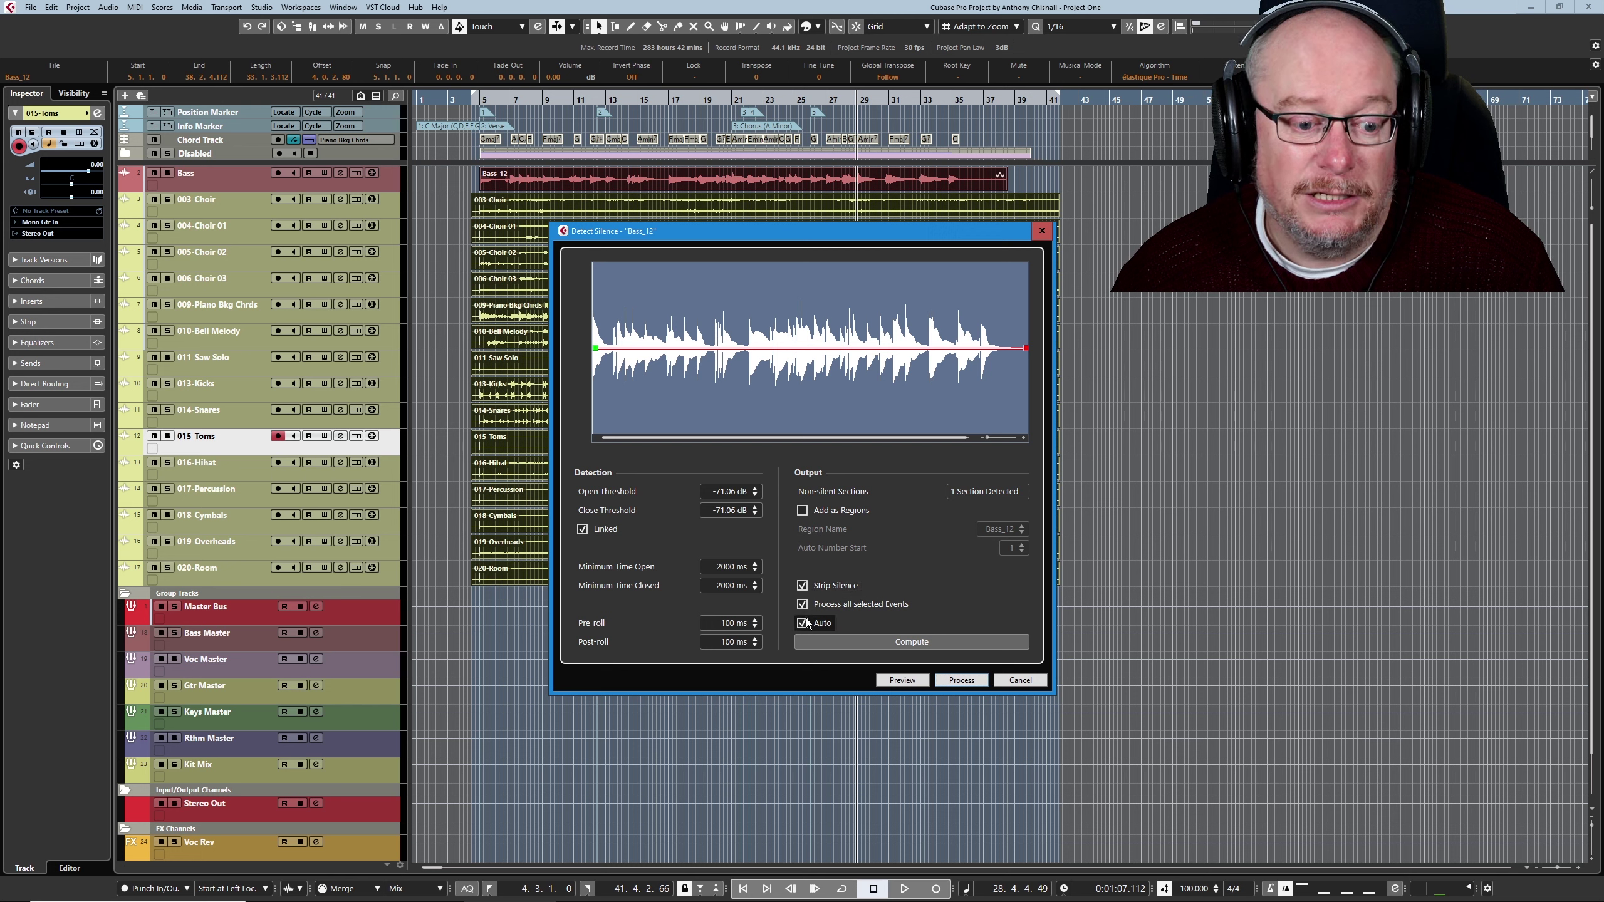
left_click(959, 680)
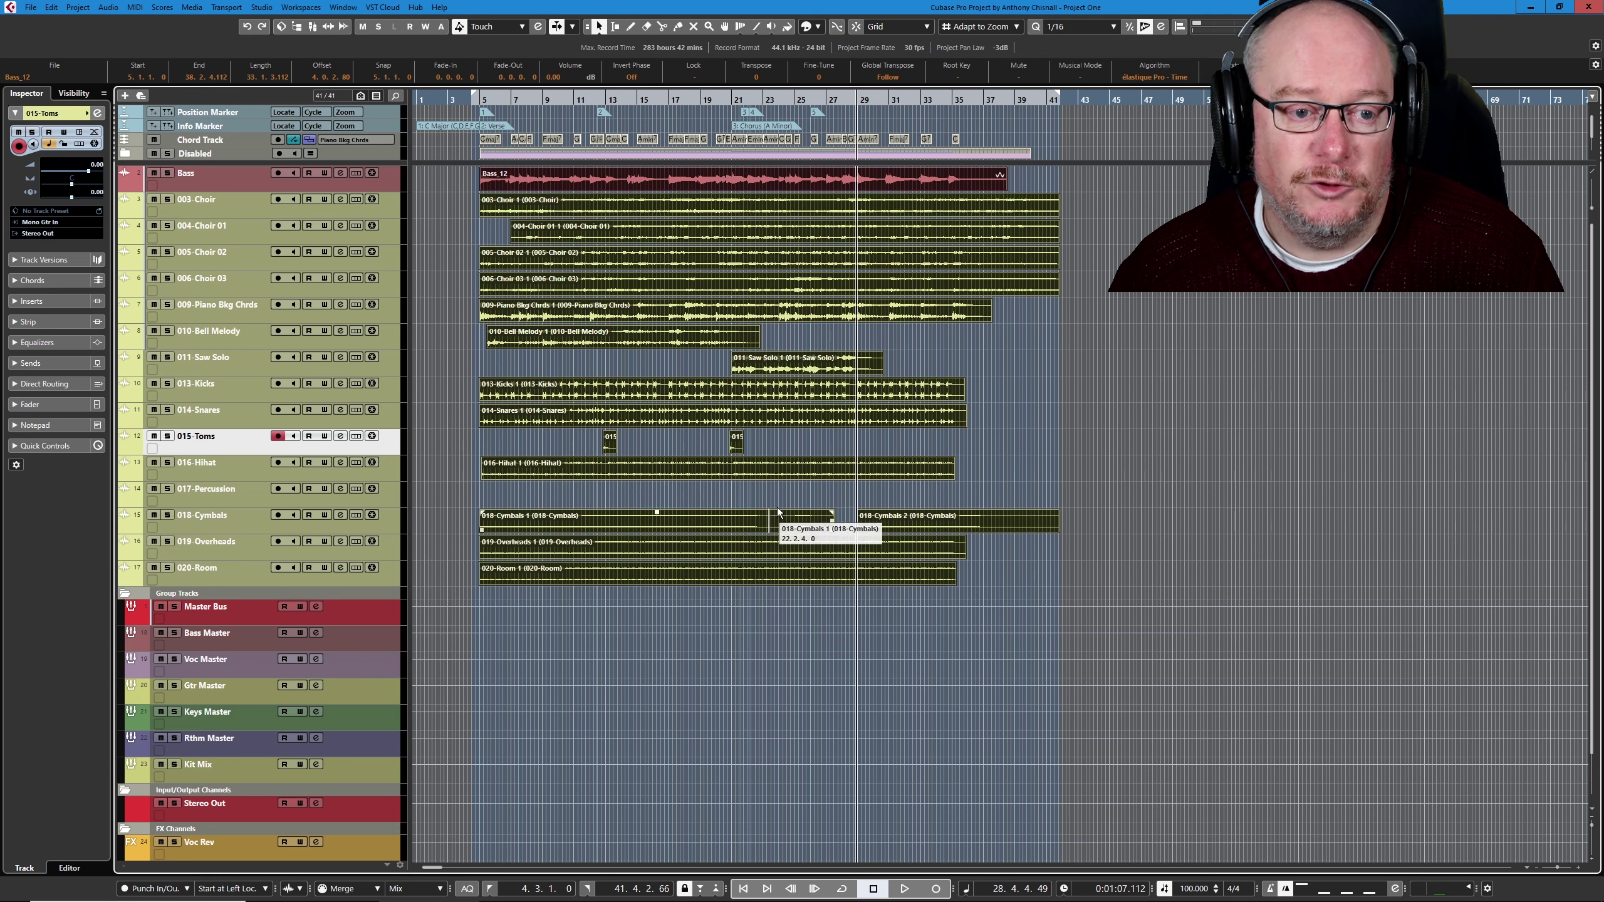
Deselect all events once silence stripping completes.
left_click(976, 349)
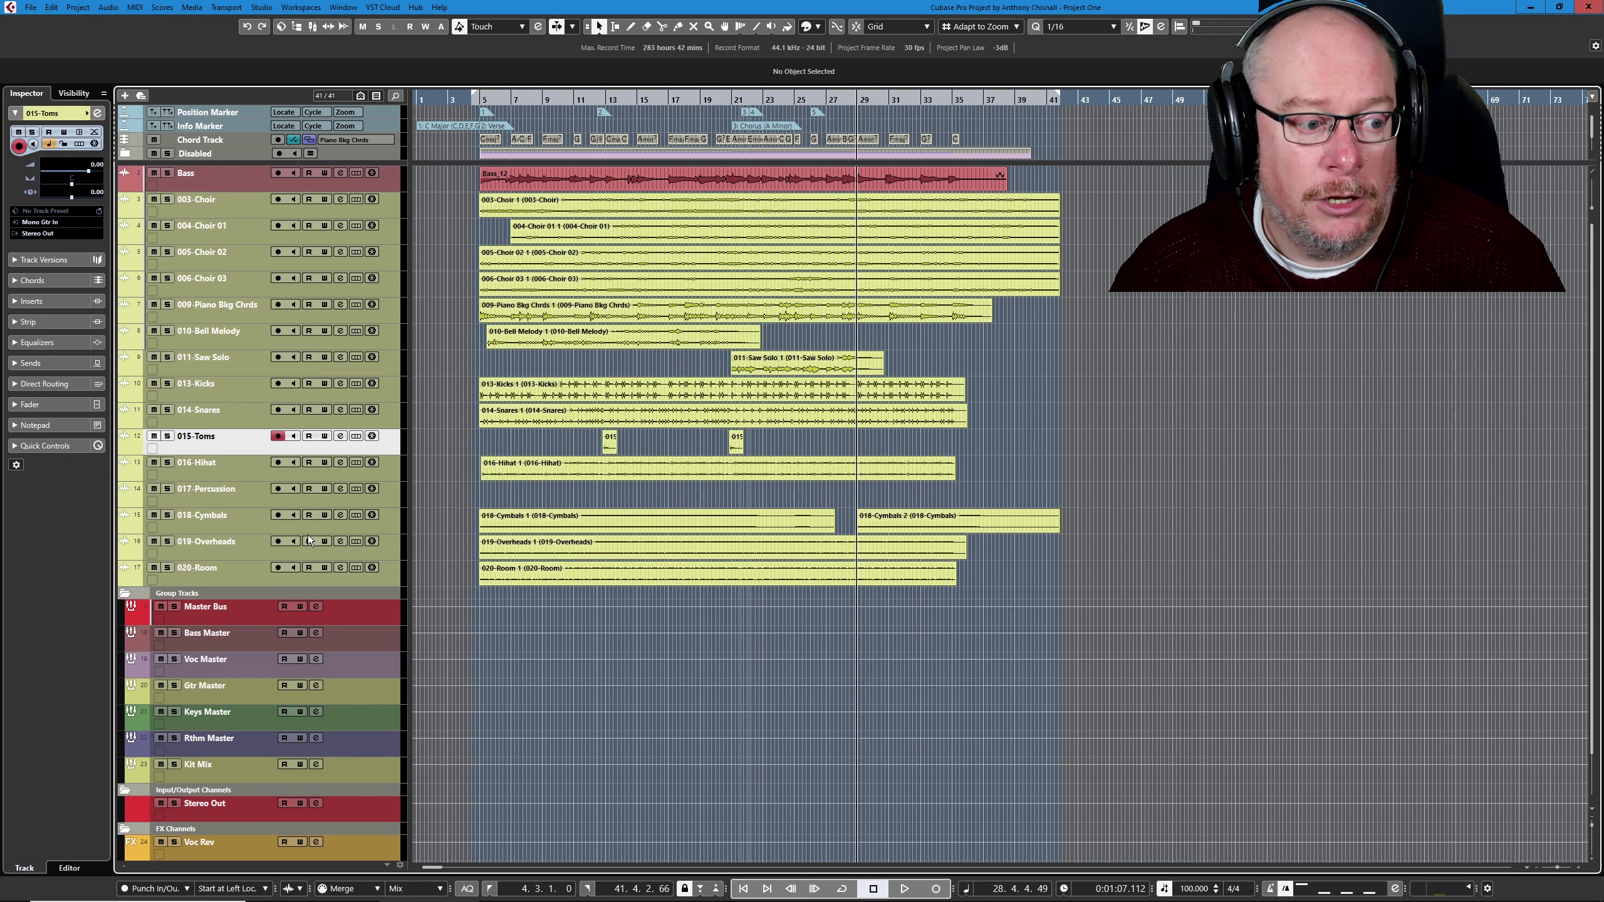
Remove the empty 017-Percussion stem track.
key("Down")
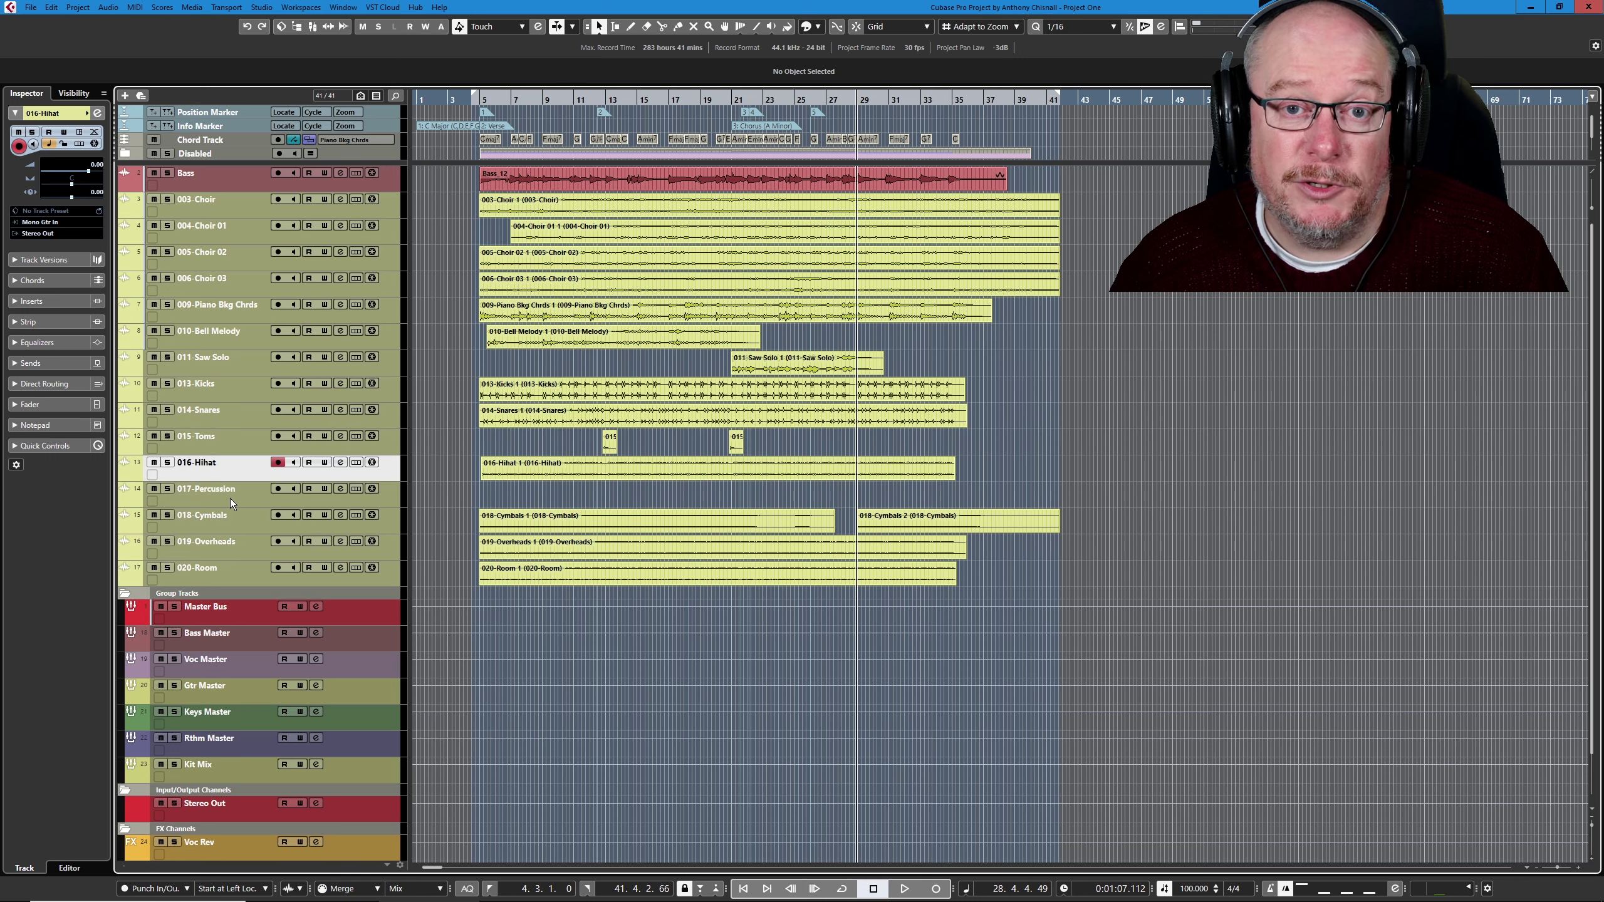
right_click(230, 499)
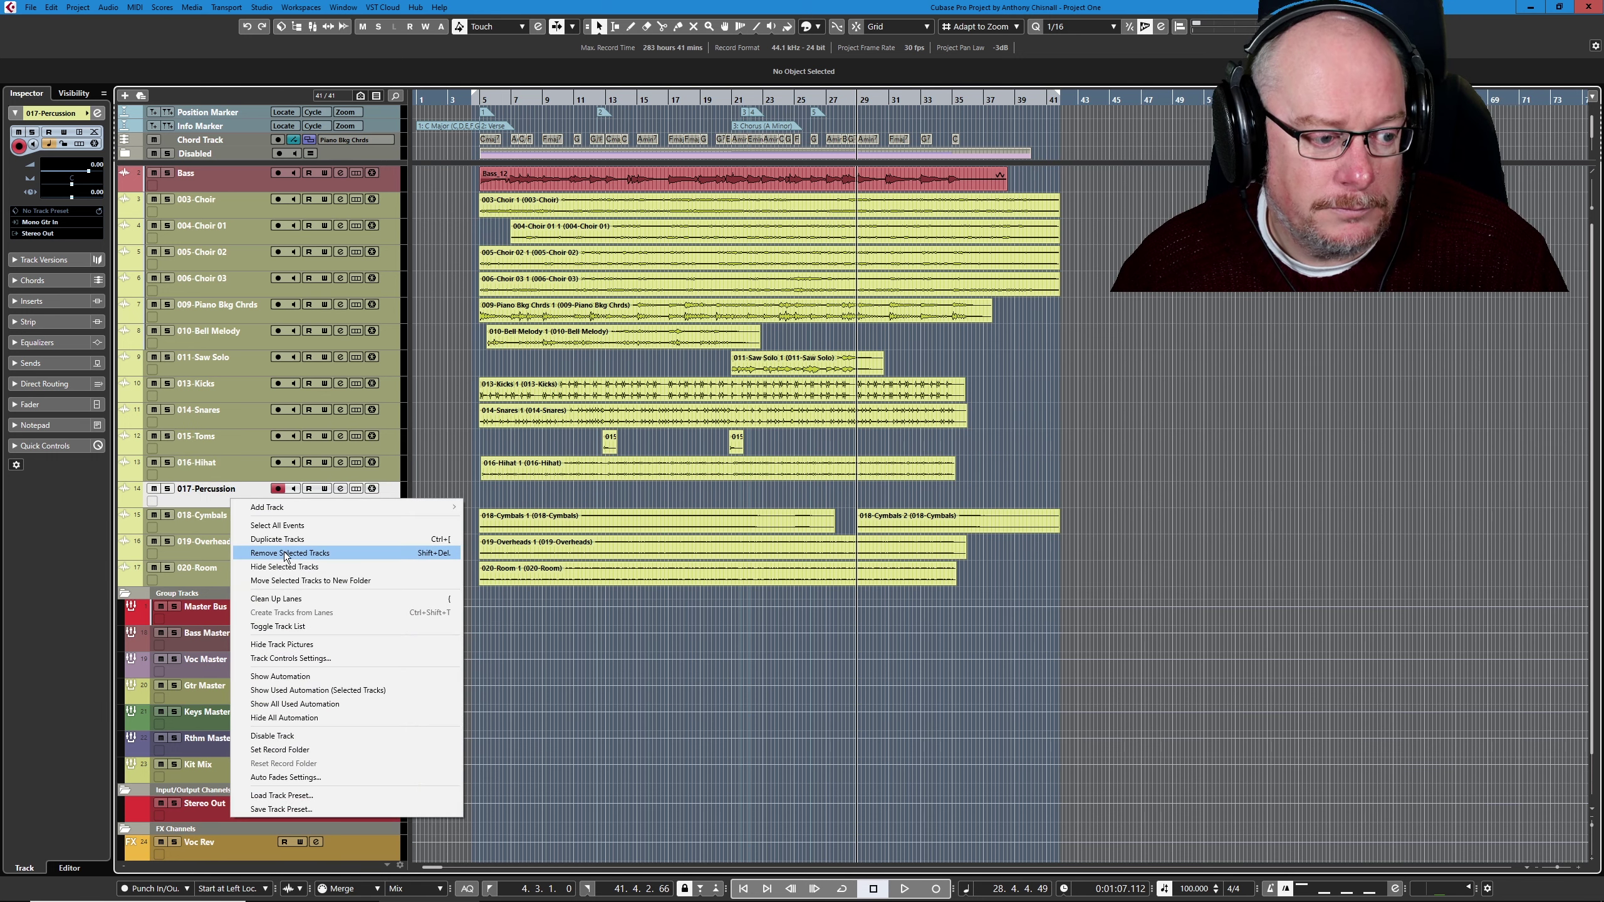
left_click(285, 556)
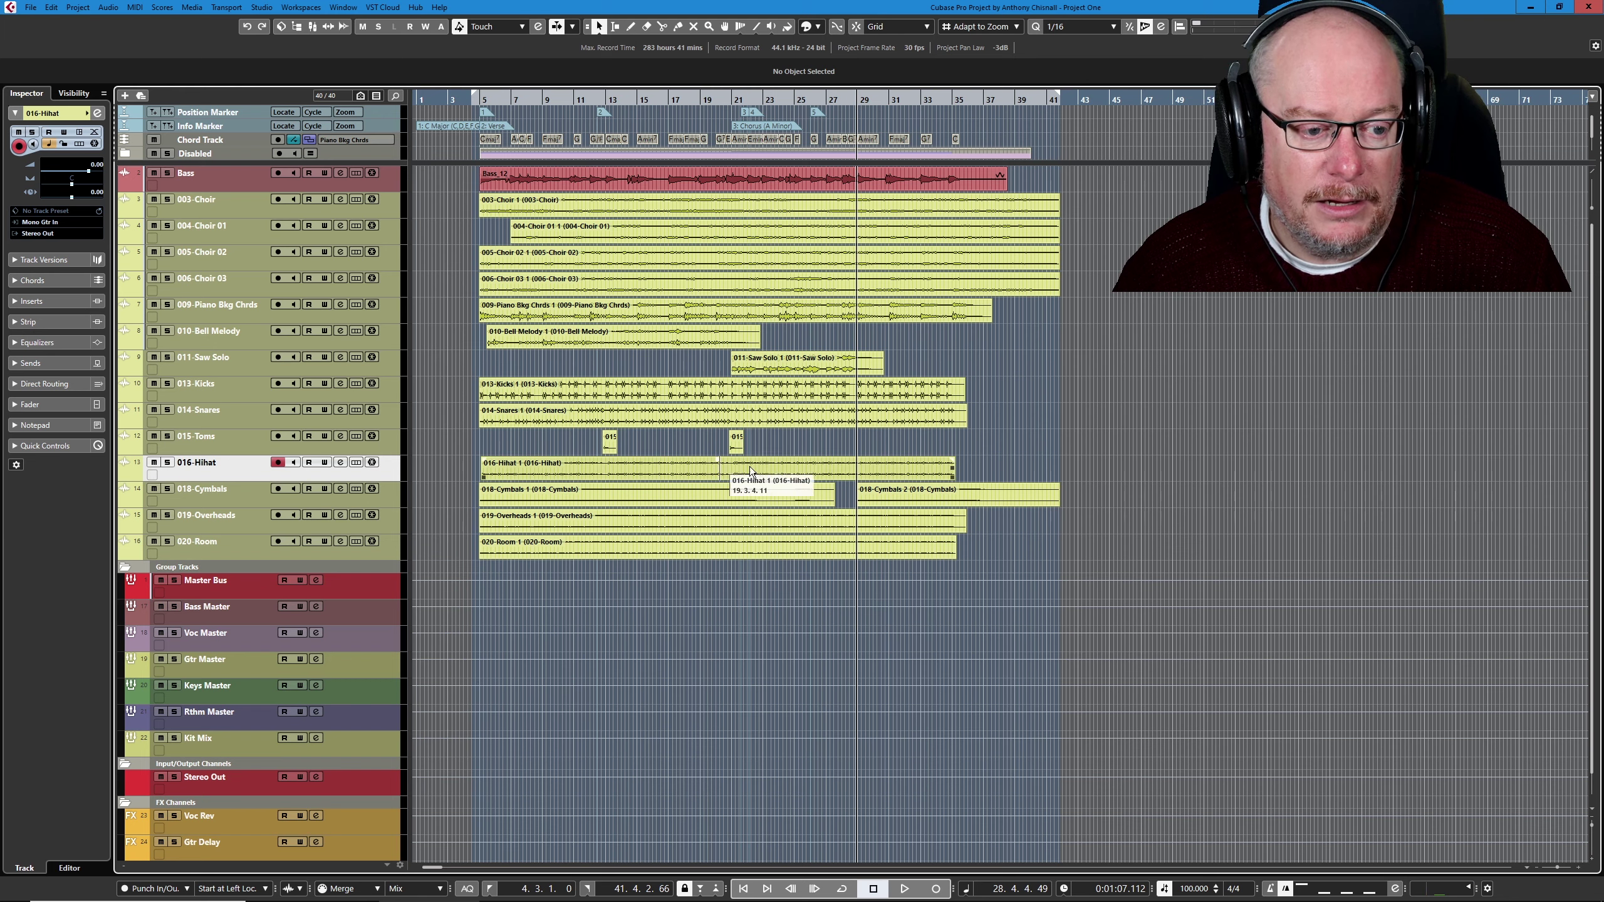
Inspect an enlarged 015-Toms track, zoom out to the whole project, and enlarge the fixed zone.
scroll(745, 450, "up", 8)
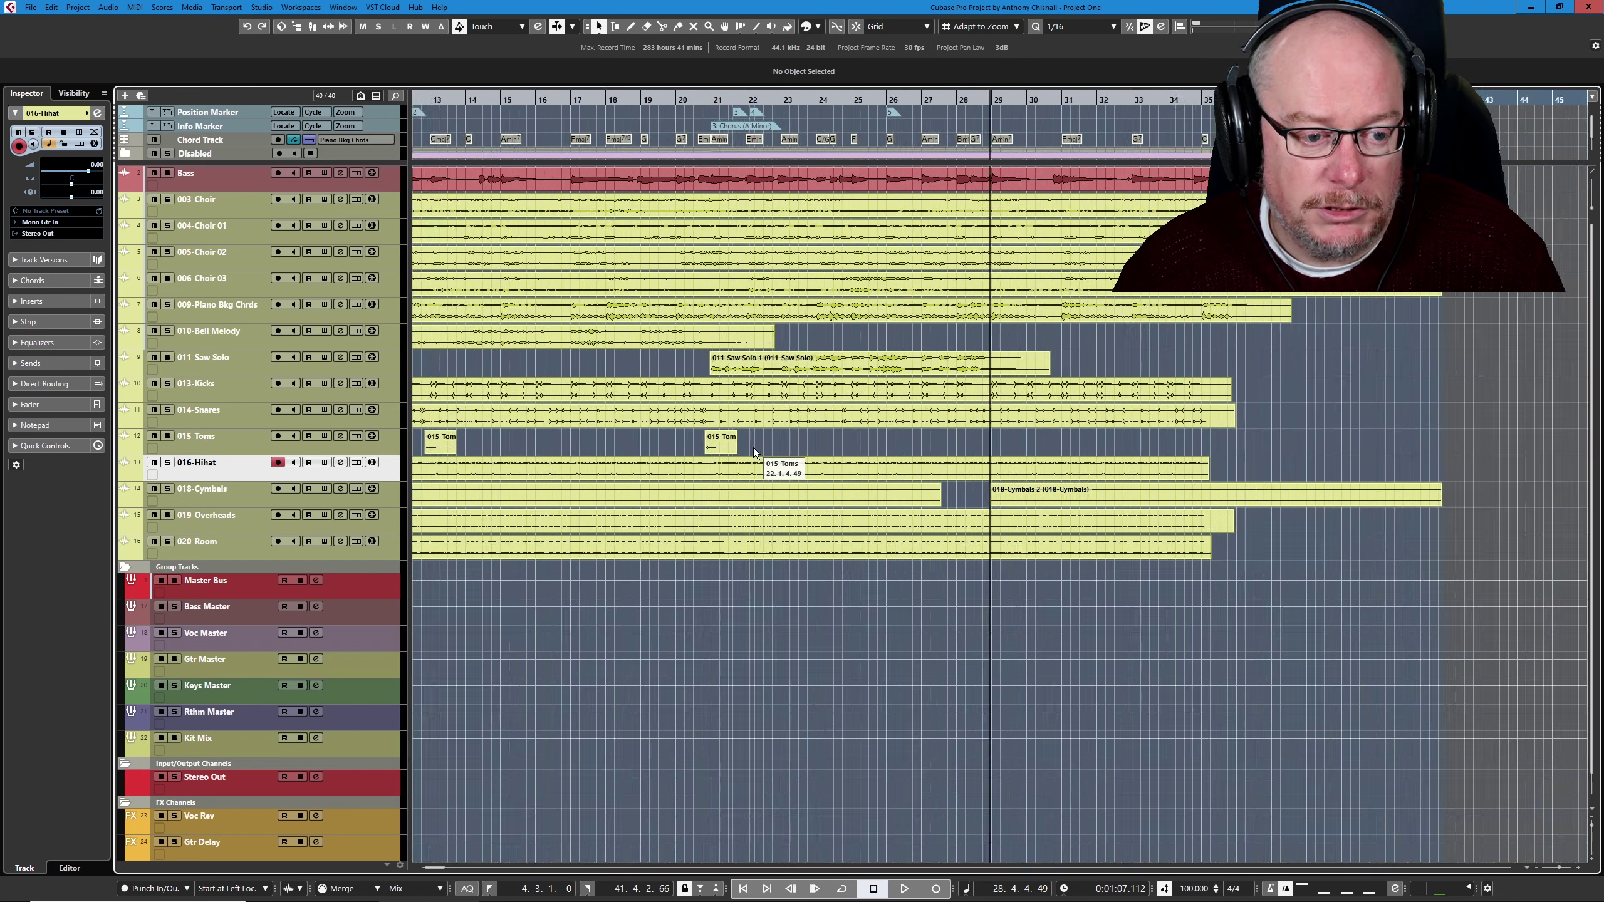
scroll(764, 450, "up", 2)
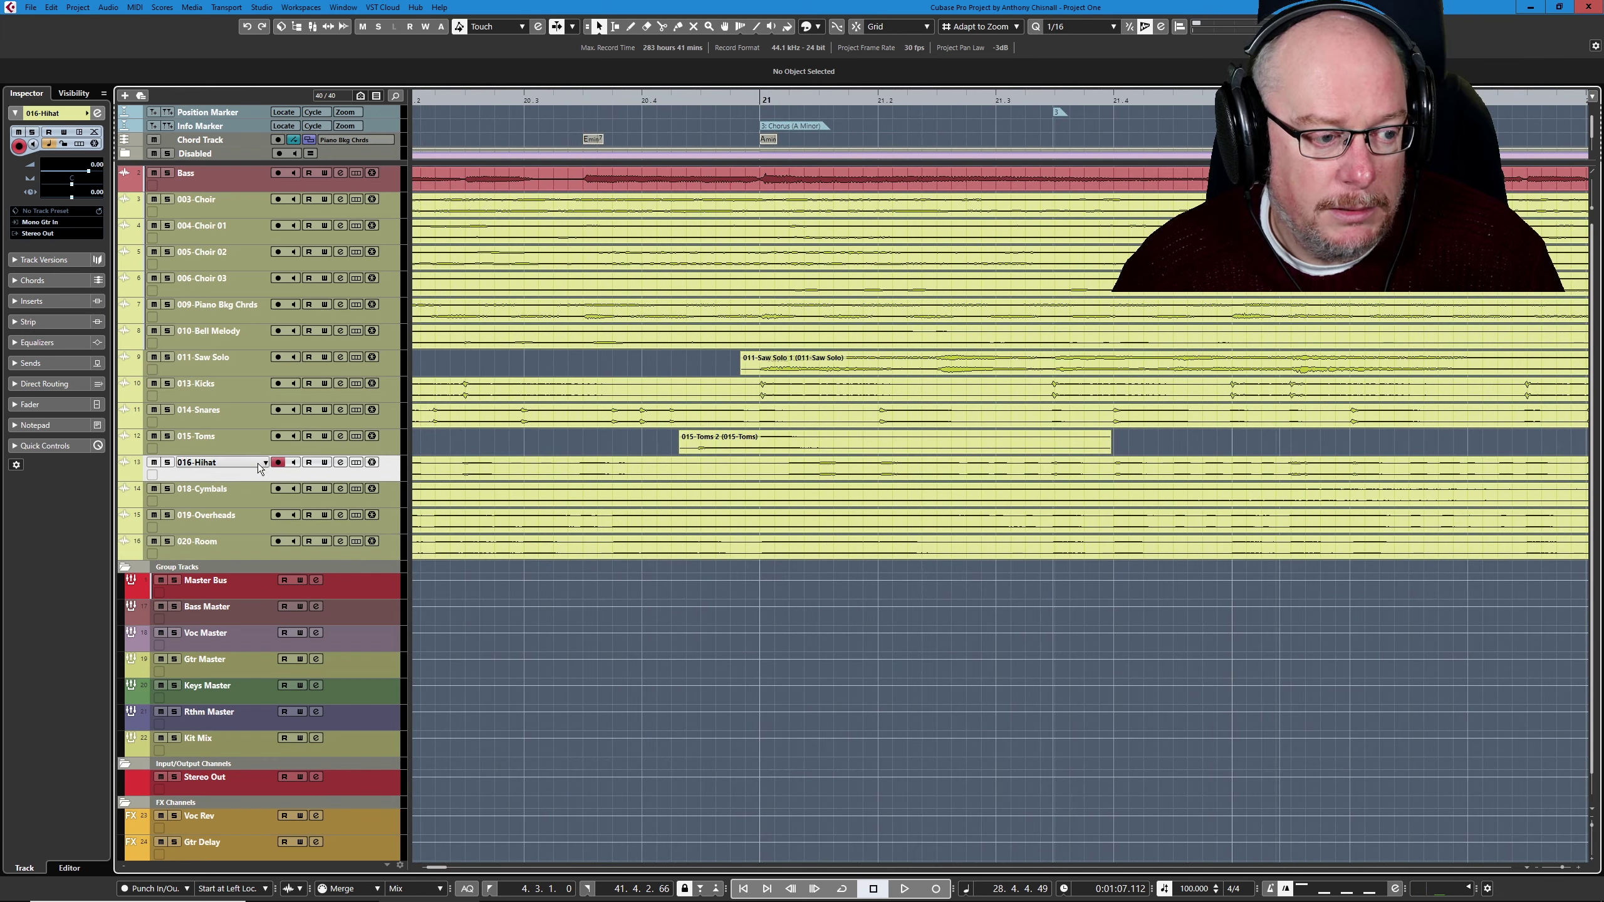
left_click_drag(250, 455, 227, 735)
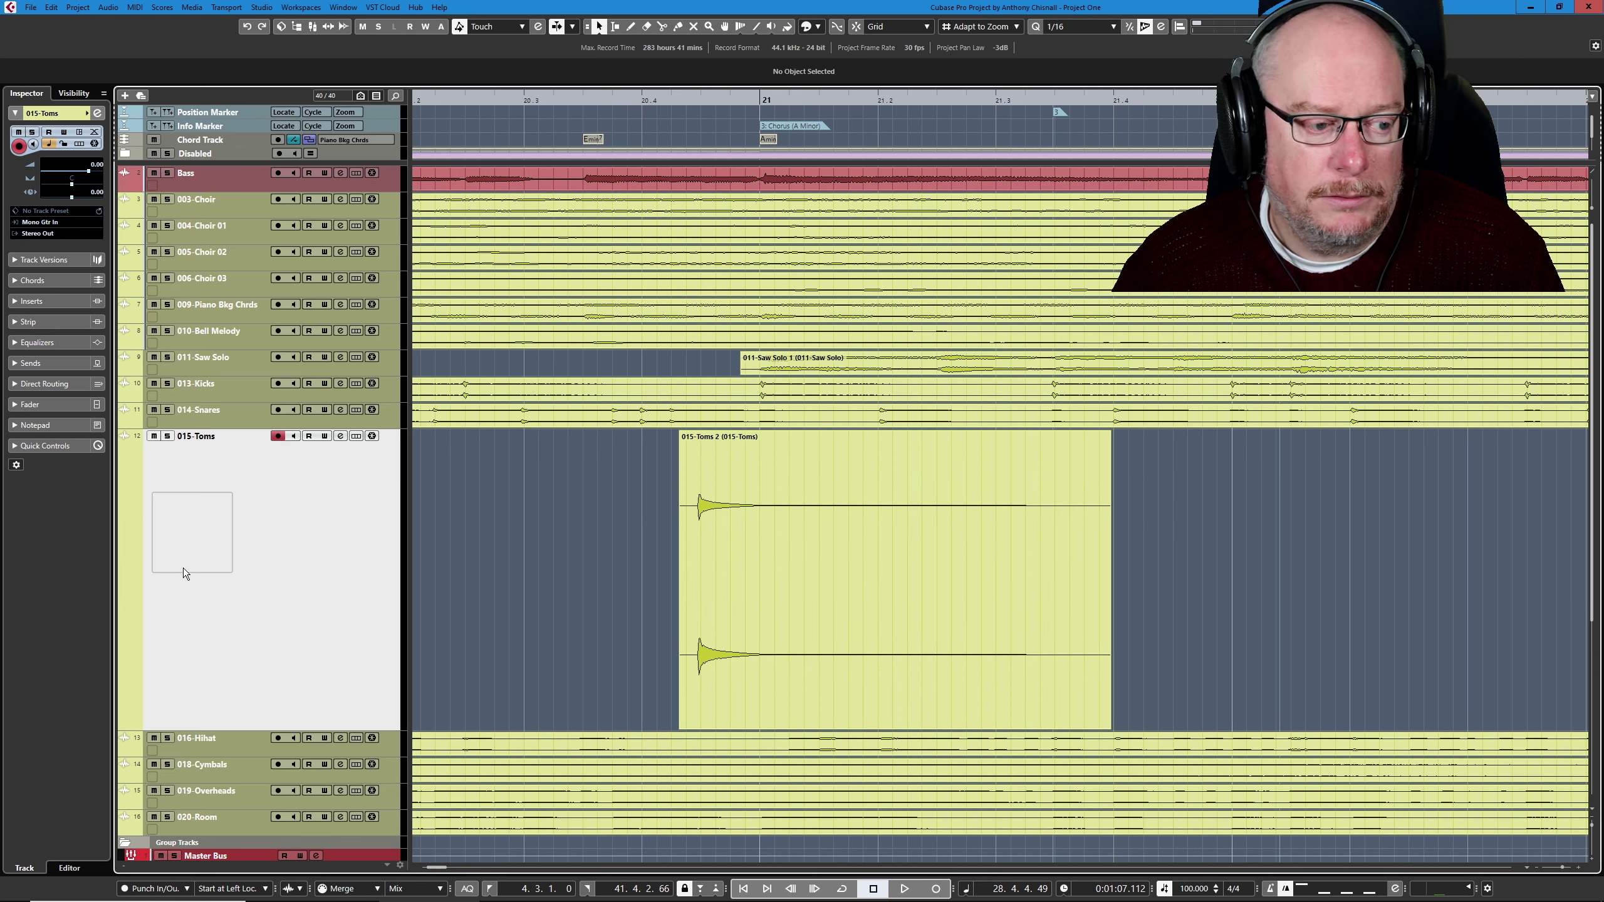
key("alt+z")
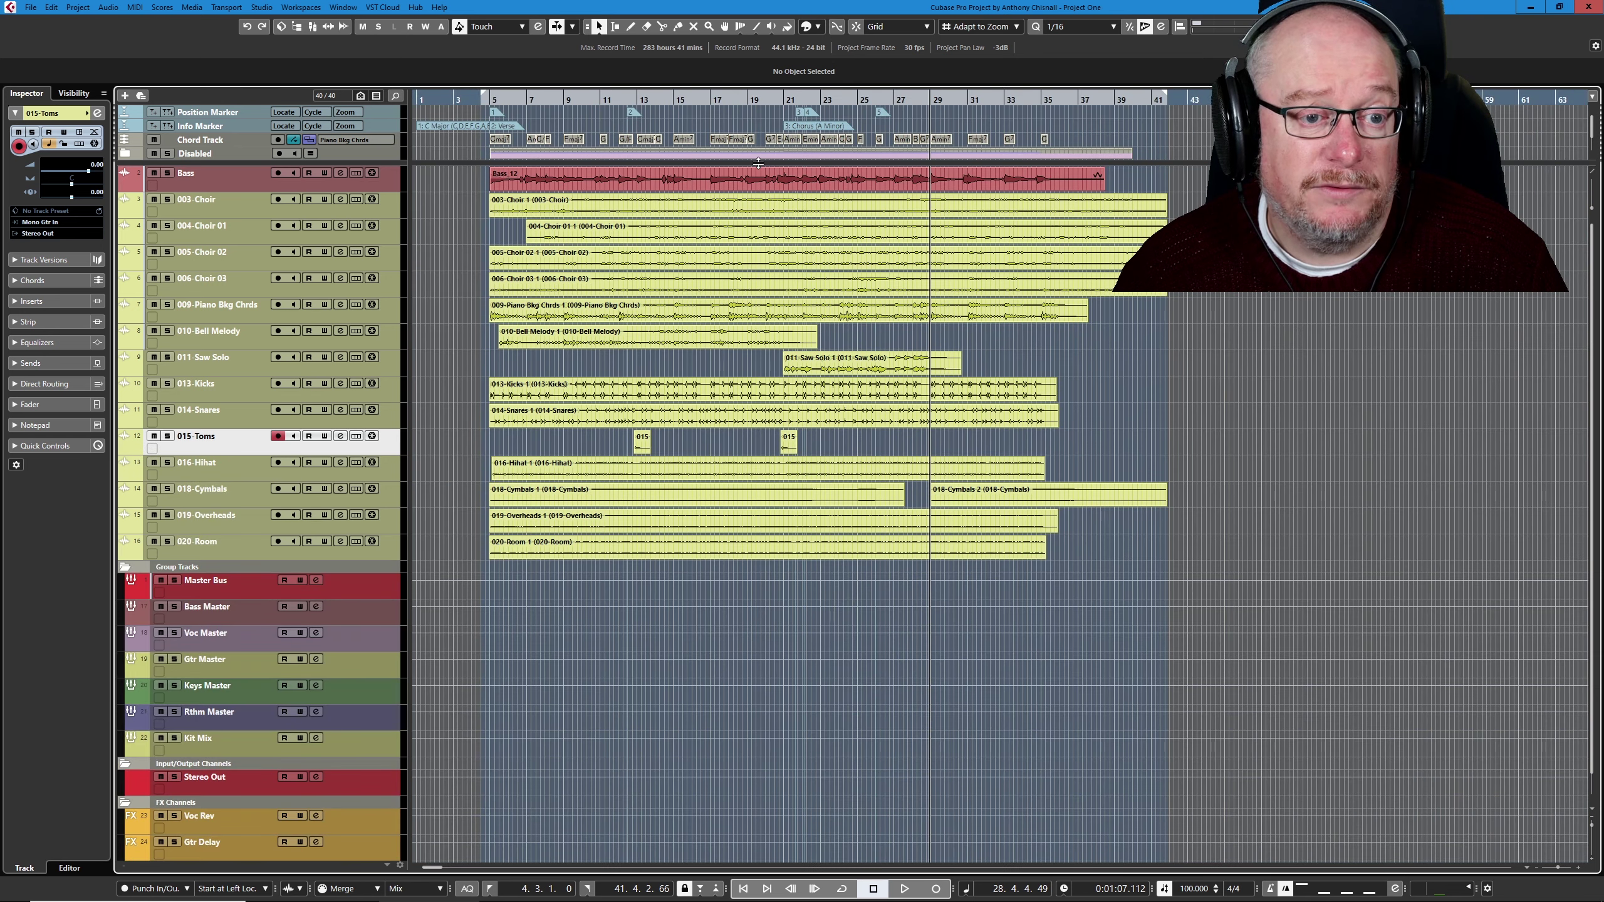
mouse_move(757, 161)
left_mouse_down()
mouse_move(755, 246)
mouse_move(756, 193)
left_mouse_up()
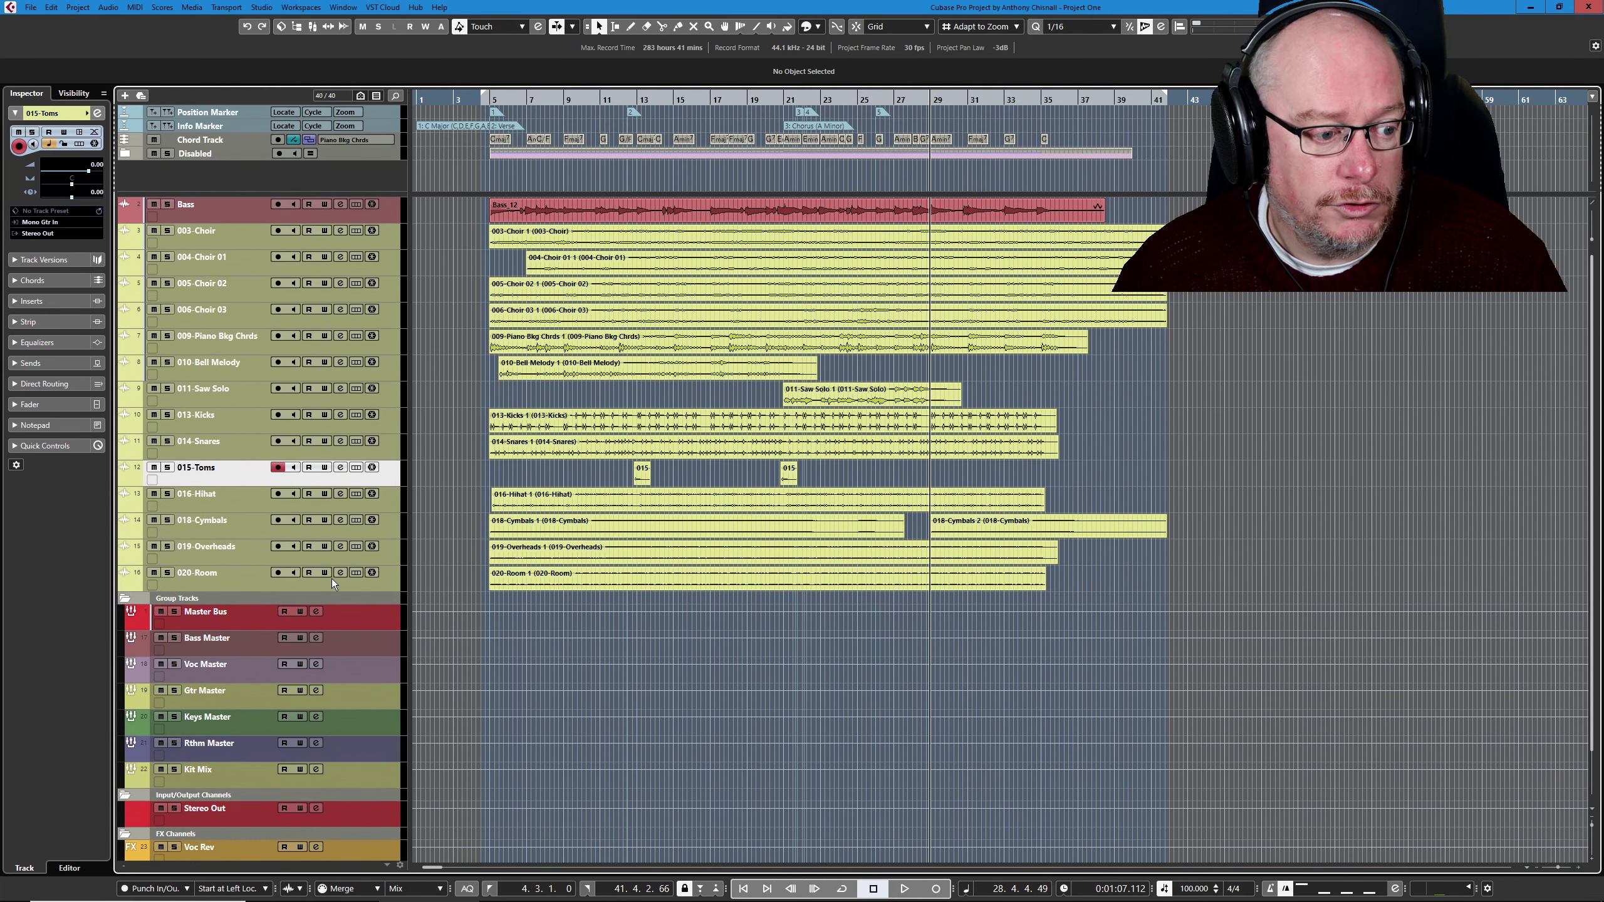
Move the Master Bus and Stereo Out tracks into the top zone of the track list.
left_click(203, 621)
left_click_drag(243, 176, 244, 176)
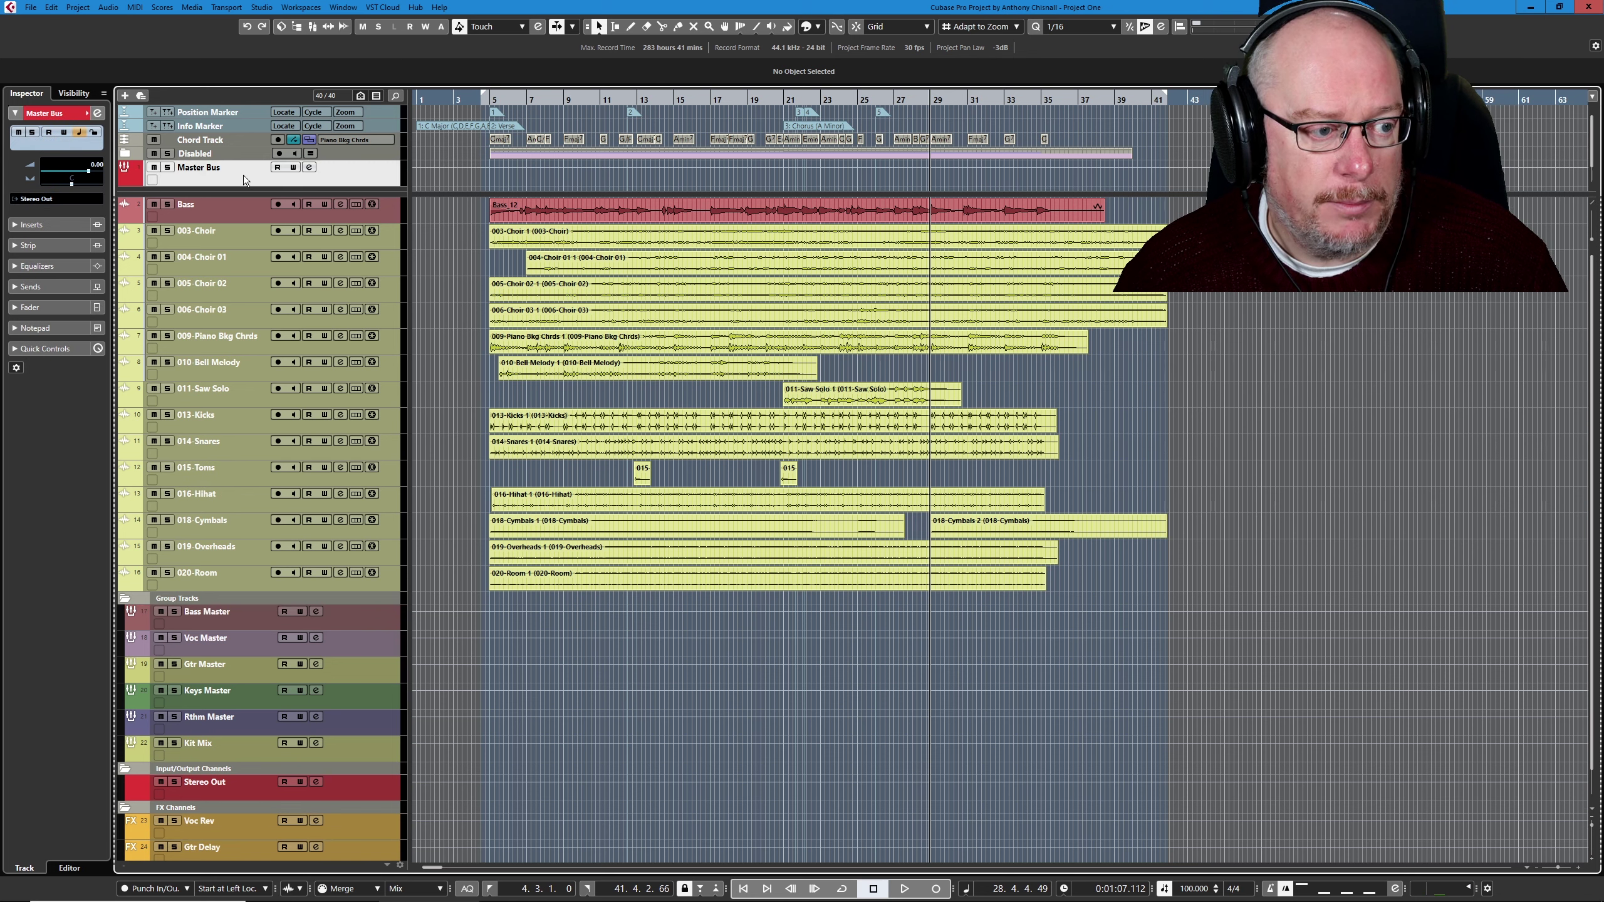
mouse_move(199, 795)
left_mouse_down()
mouse_move(251, 167)
mouse_move(258, 187)
left_mouse_up()
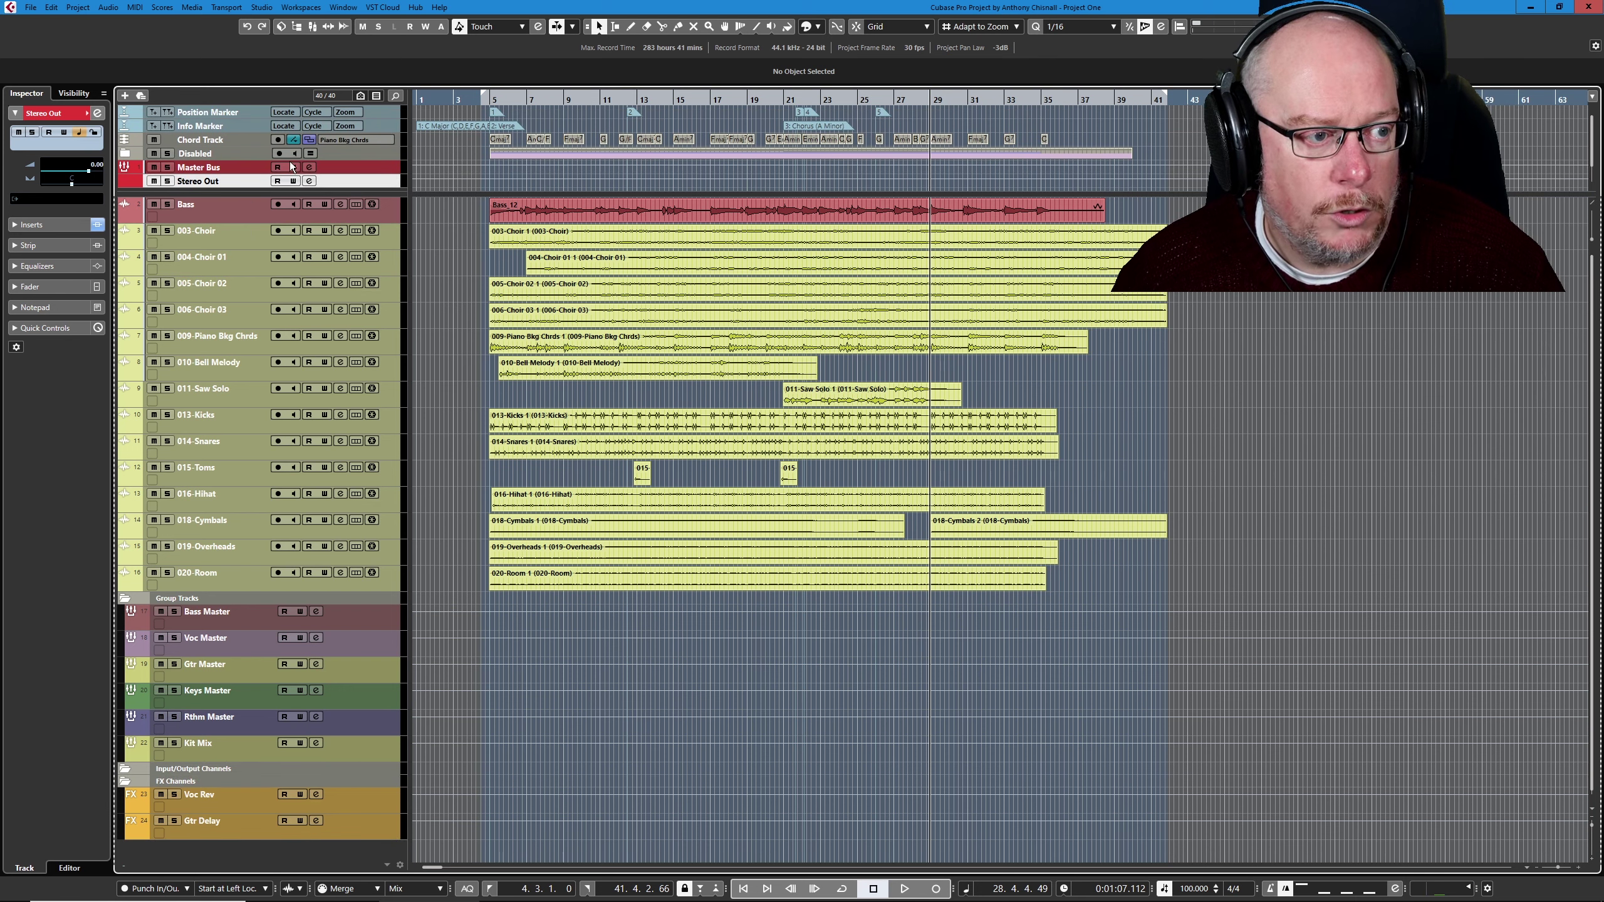
Color the four choir tracks pink, the three melodic tracks green and the drum tracks purple.
left_click(196, 230)
left_click(202, 310, "shift")
left_click(819, 26)
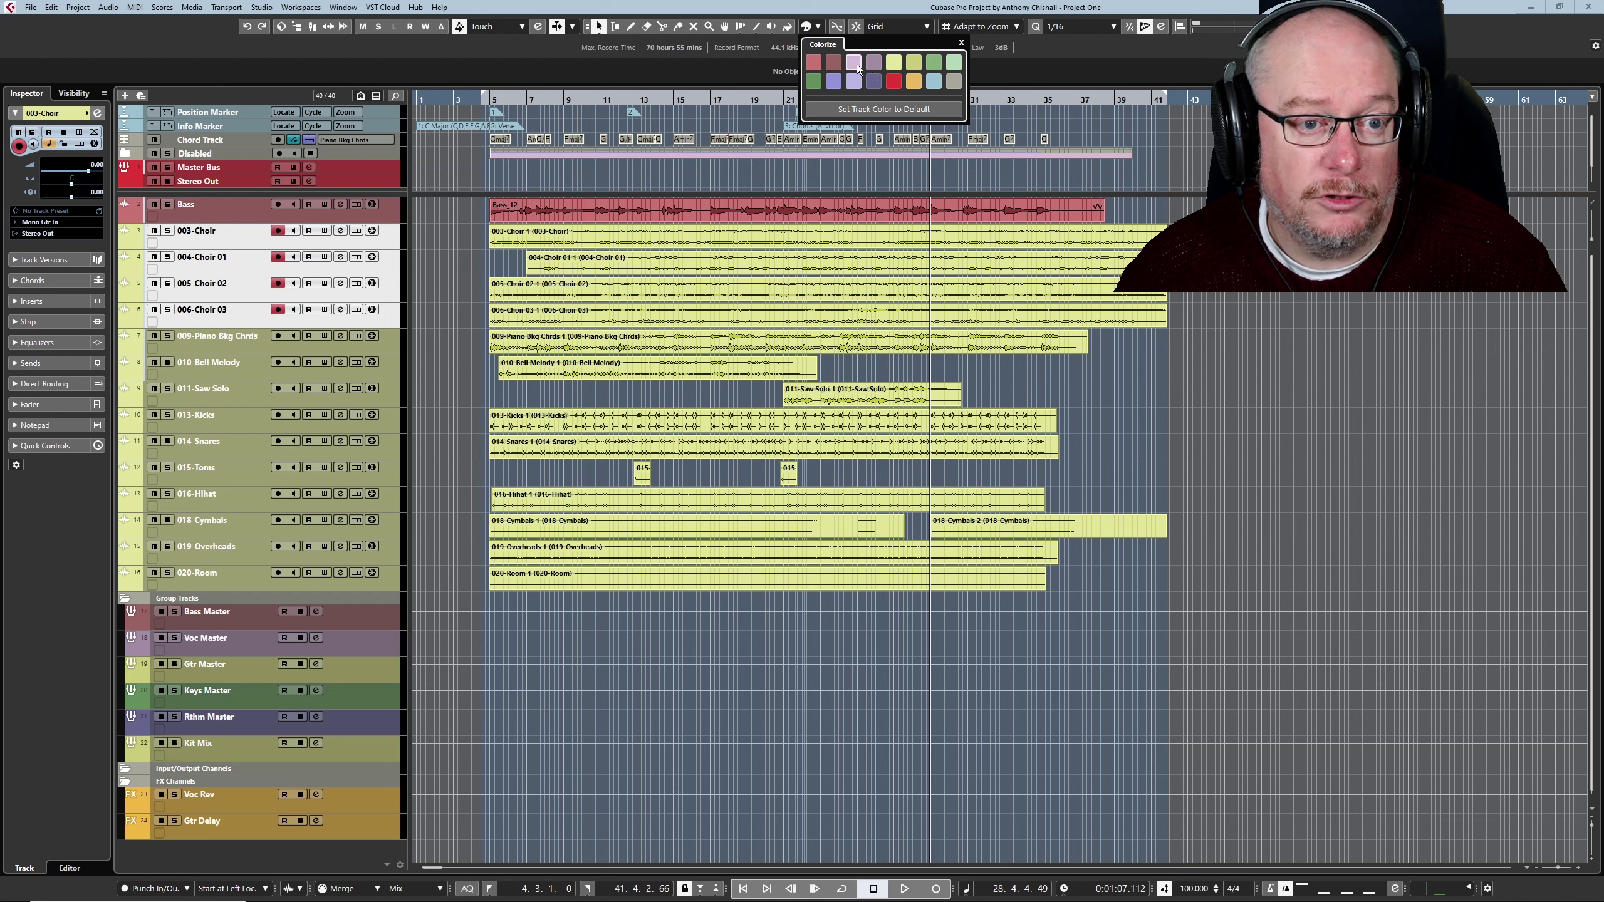
left_click(855, 63)
left_click(228, 345)
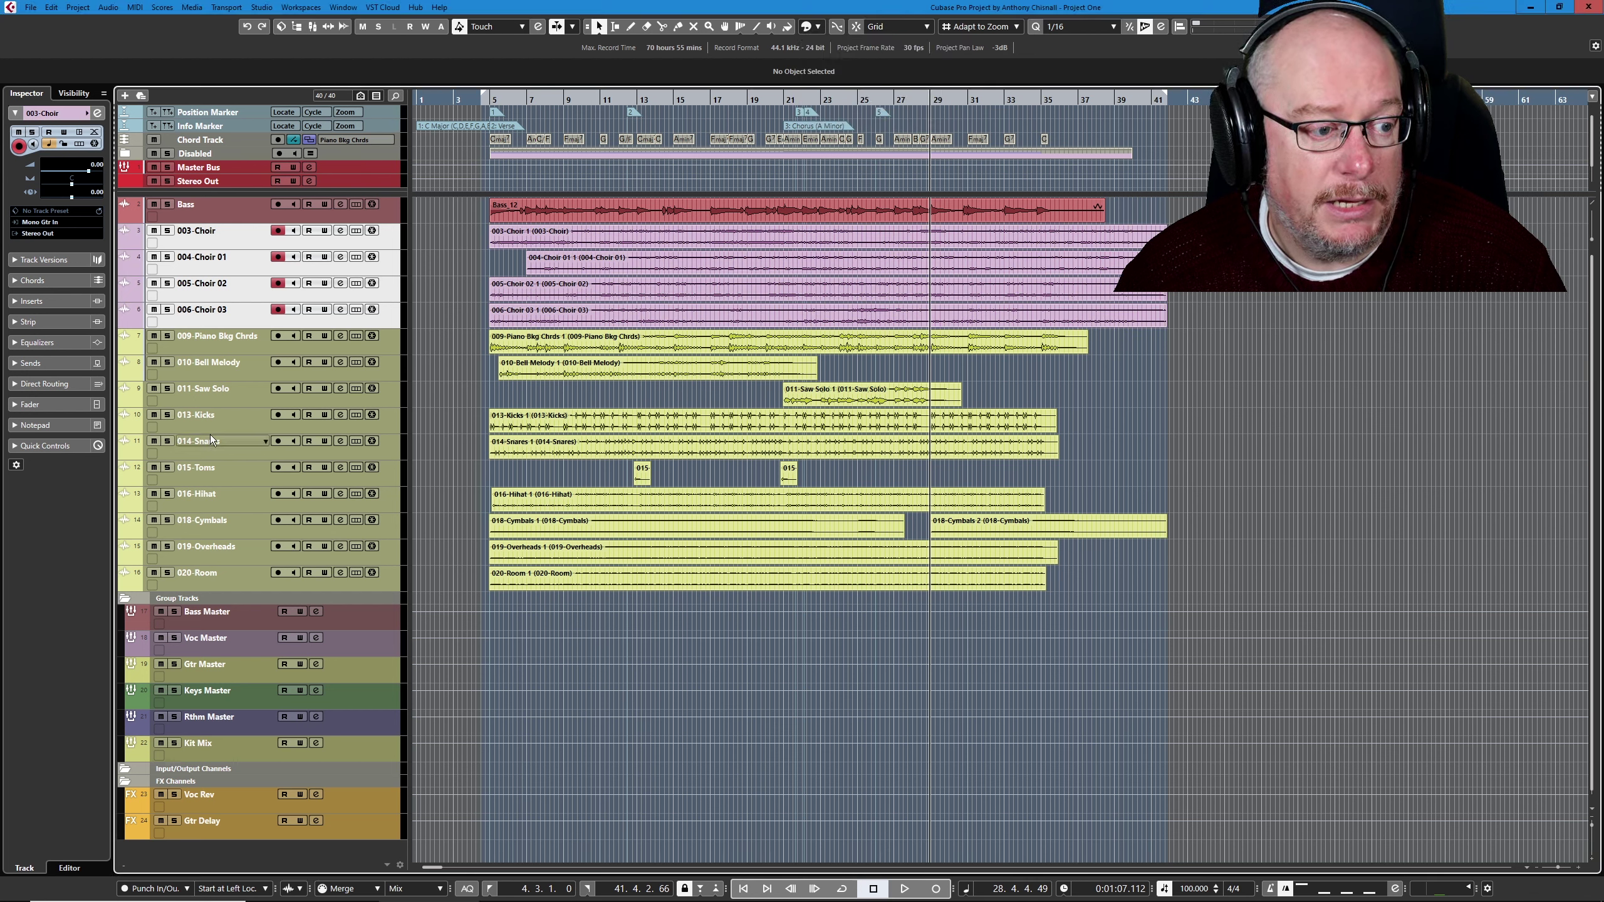
left_click(216, 399, "shift")
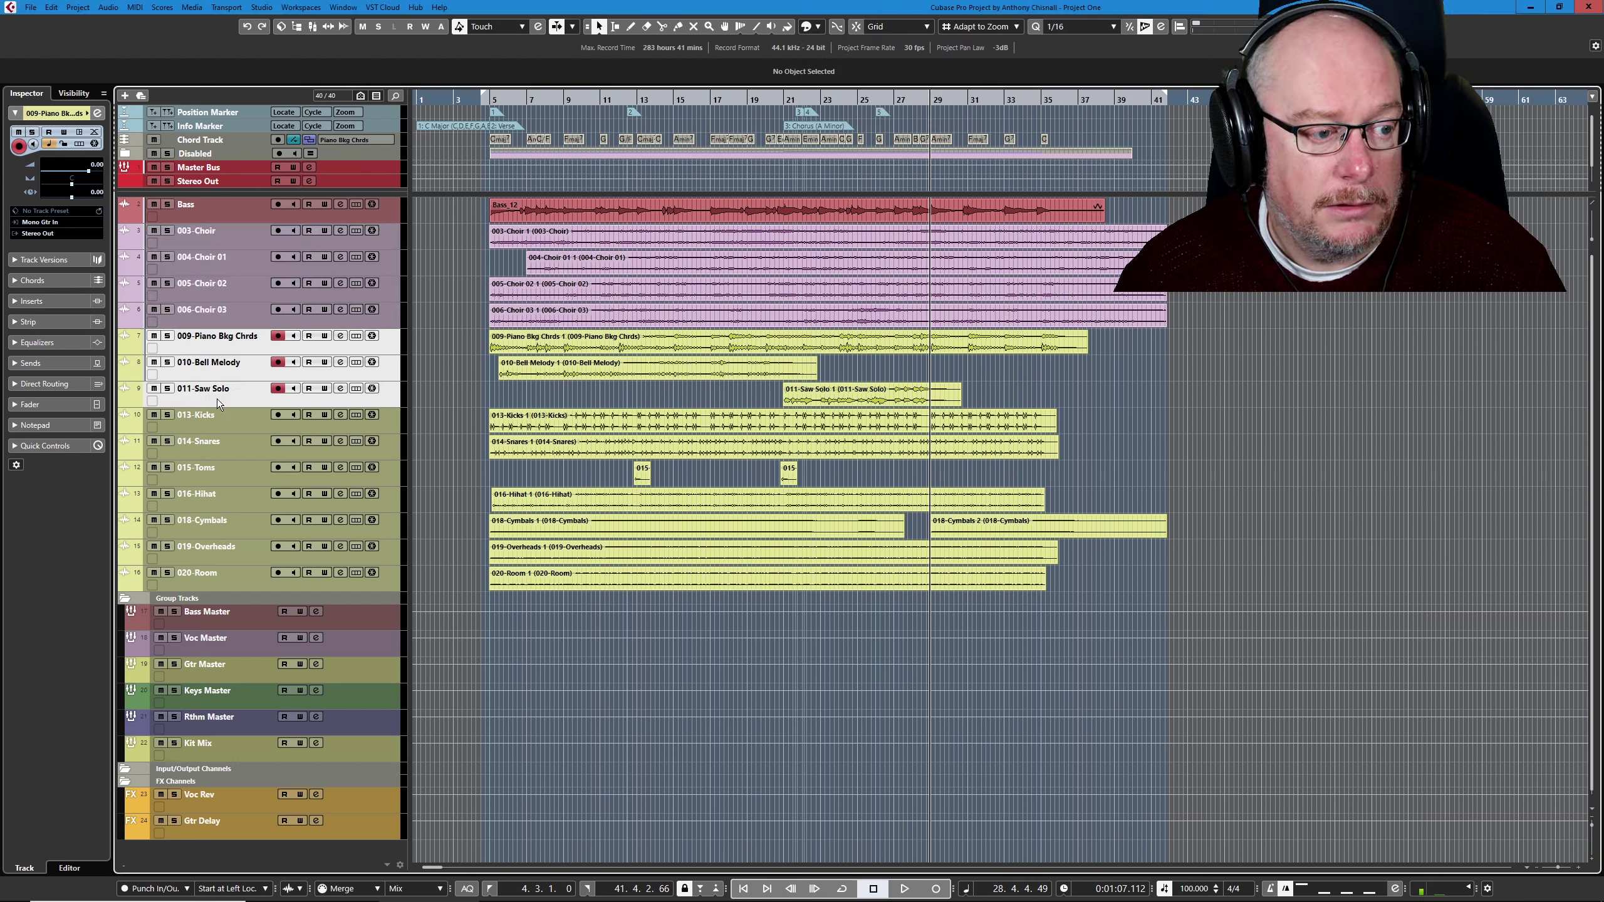
left_click(819, 30)
left_click(934, 67)
key("Down")
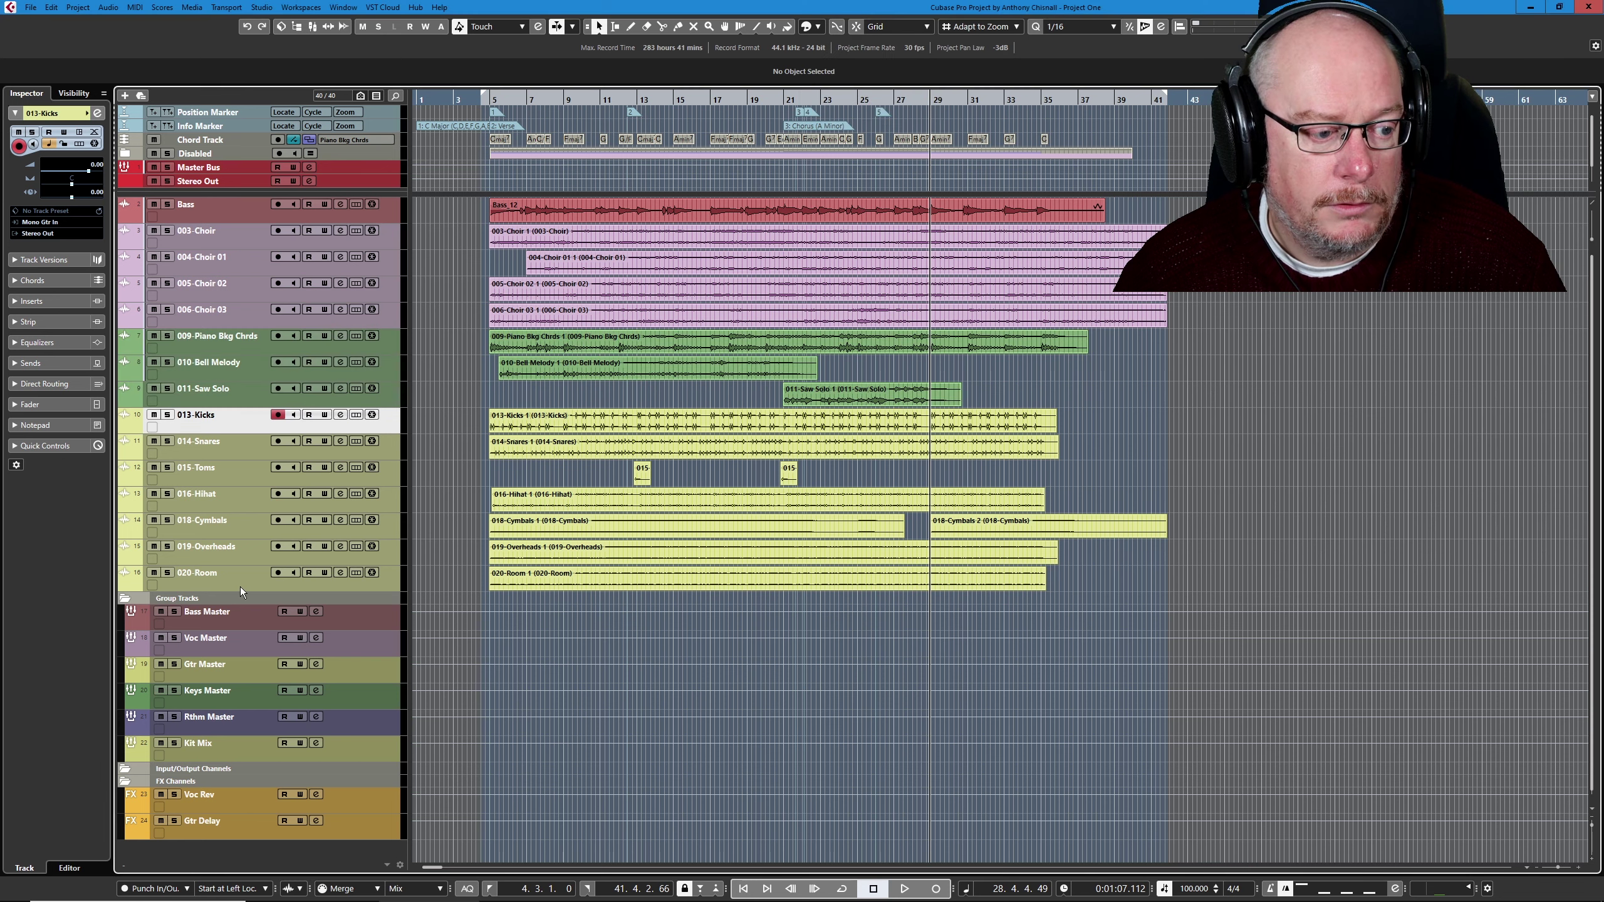
left_click(241, 587, "shift")
left_click(819, 28)
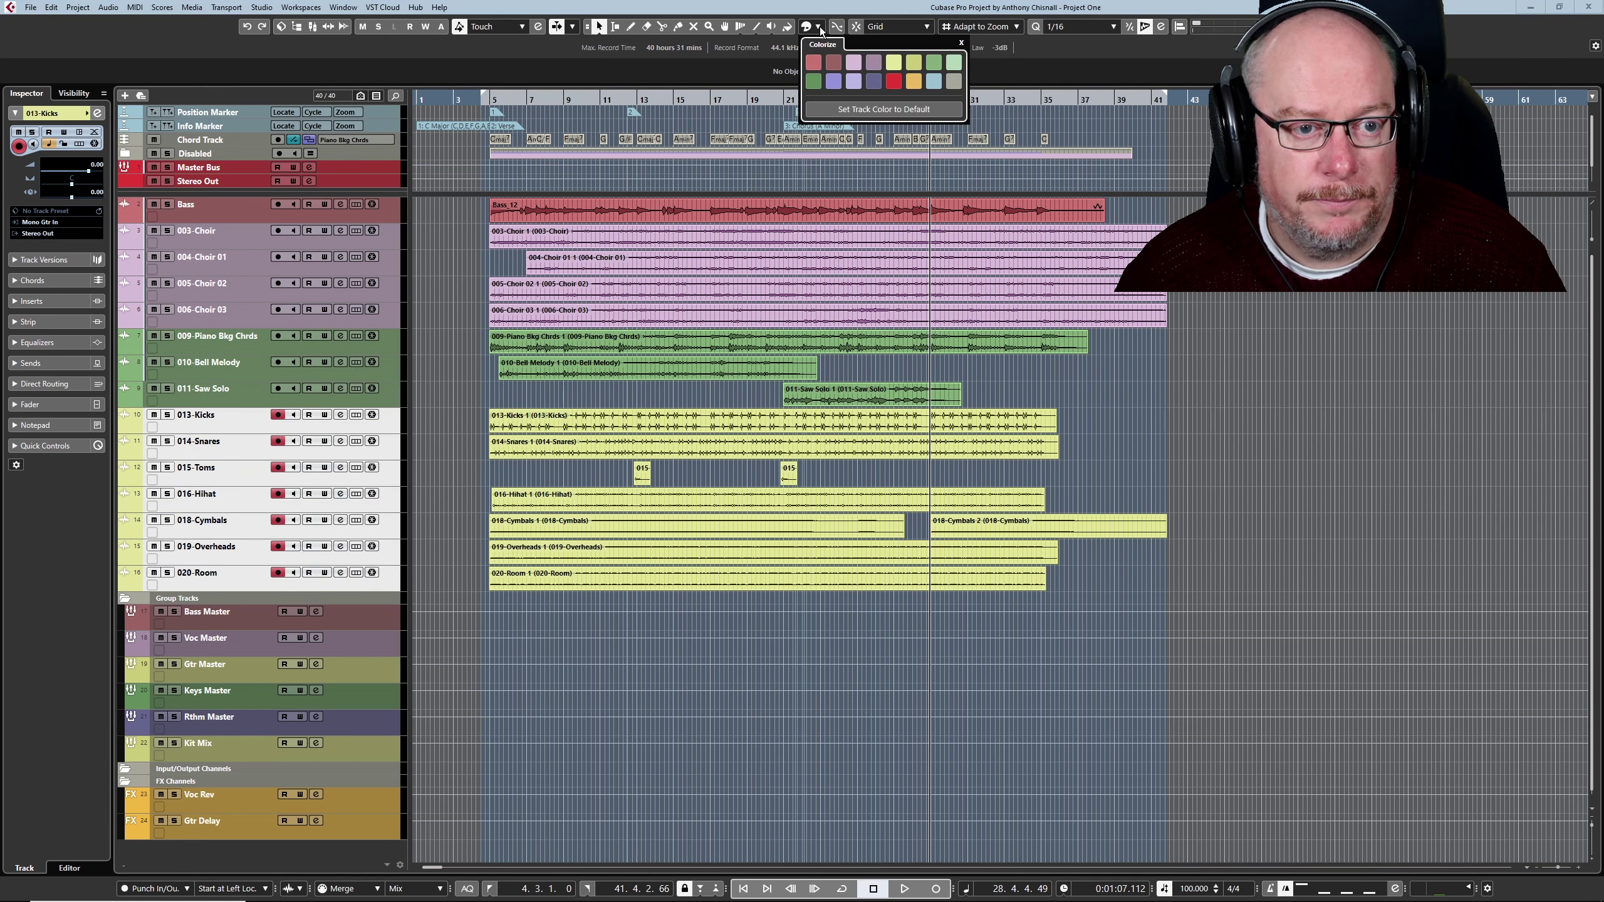
left_click(833, 82)
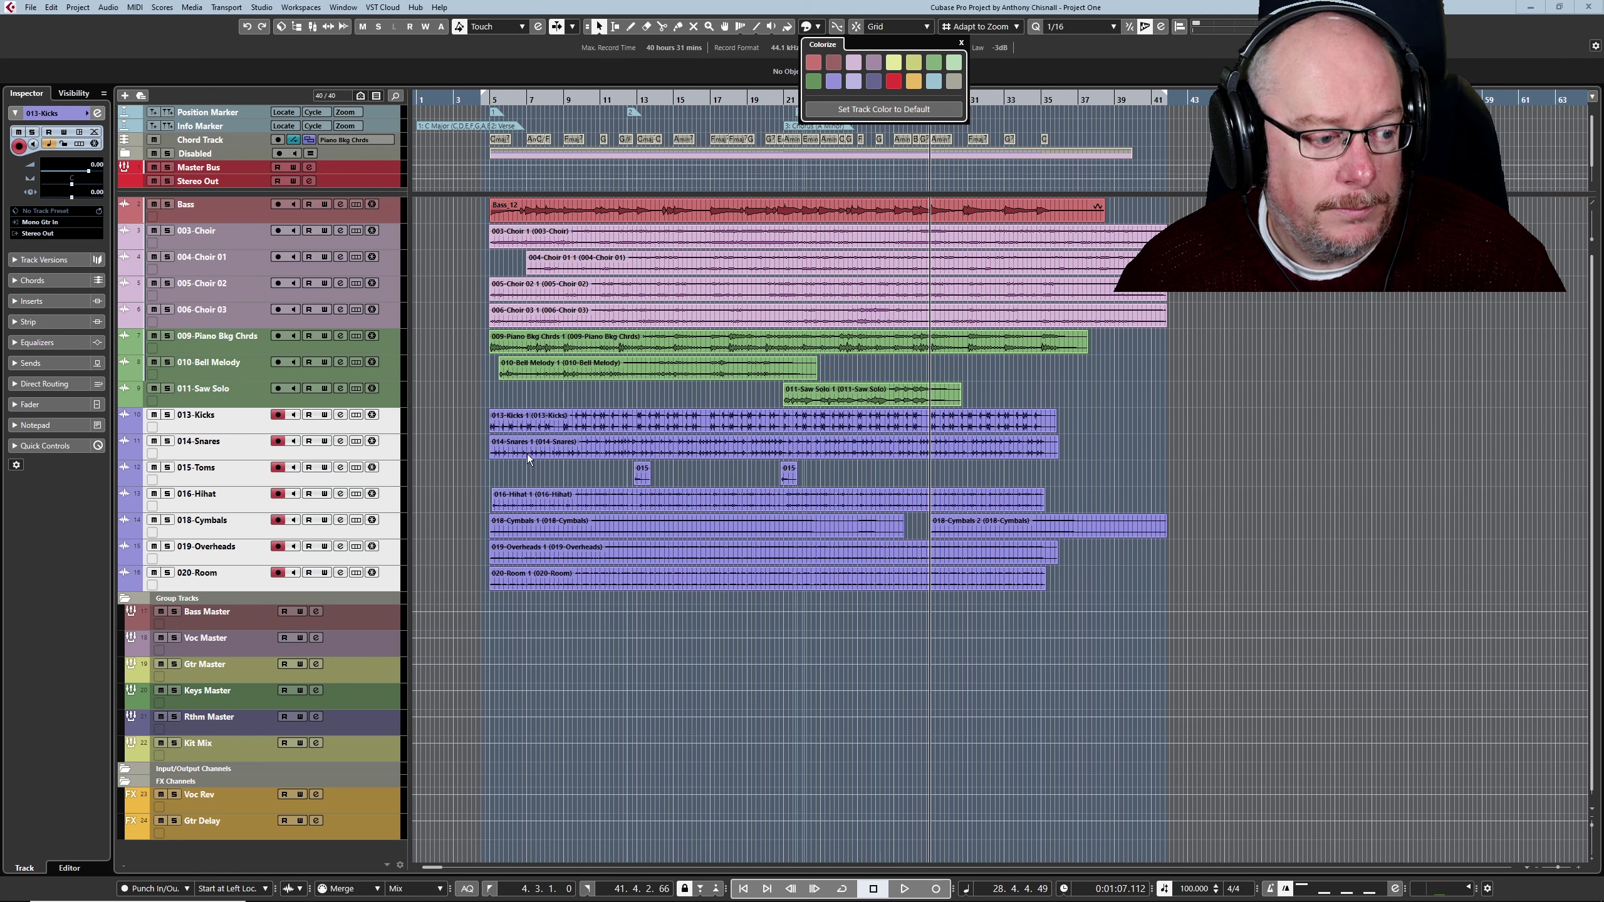
Move Voc Rev below 006-Choir 03, then delete the Gtr Delay track and input/output folder.
left_click(209, 806)
left_click_drag(208, 806, 248, 329)
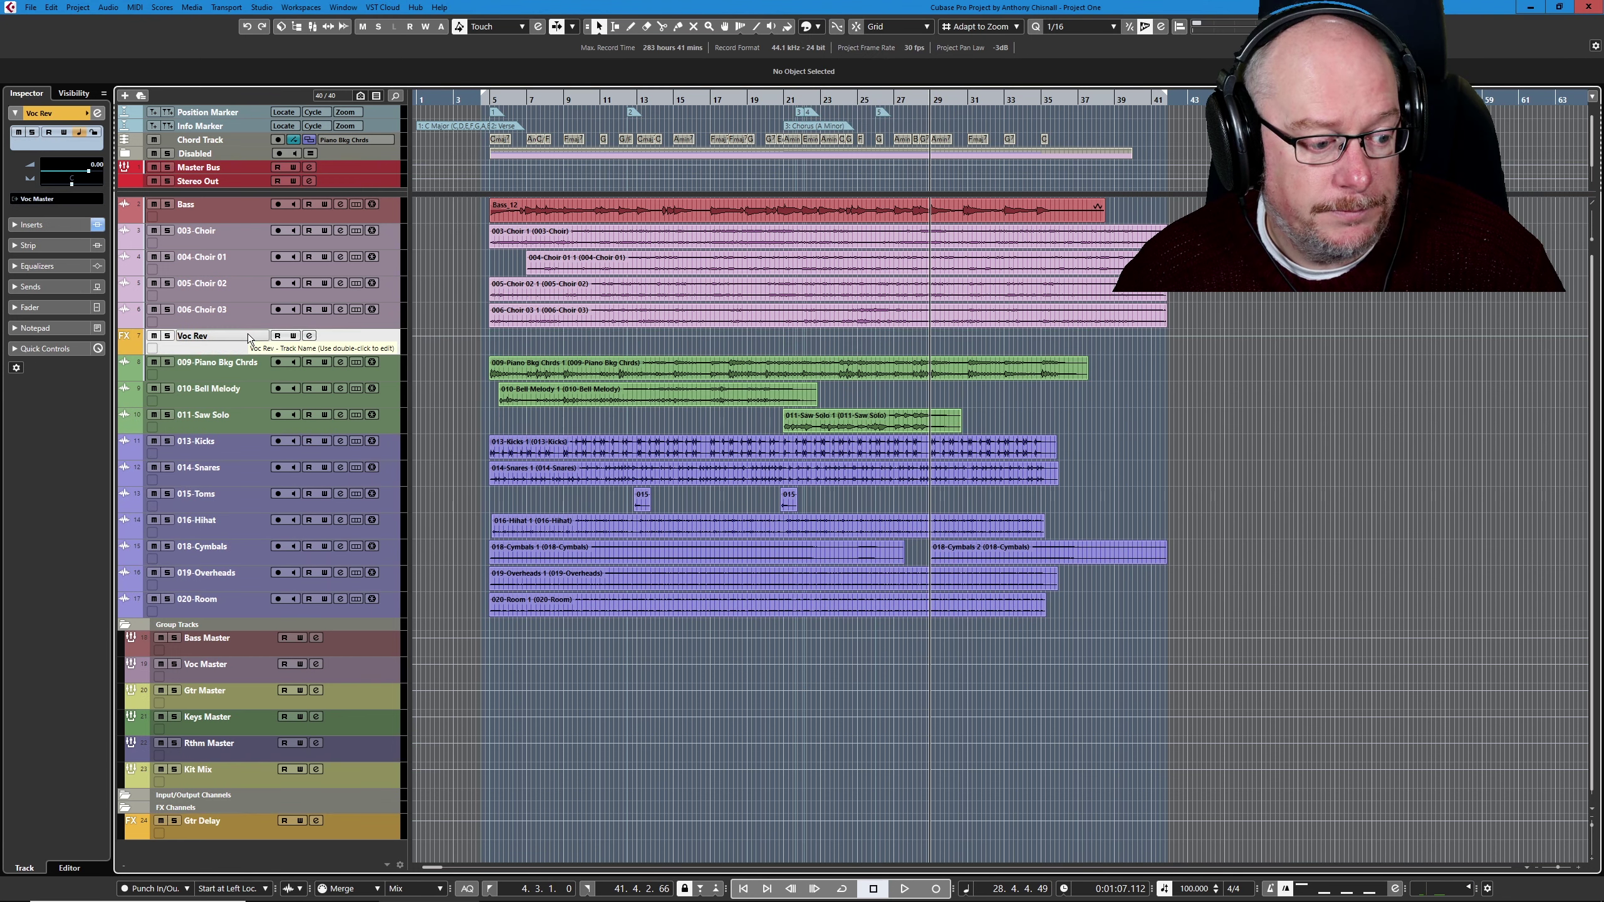
left_click(201, 835)
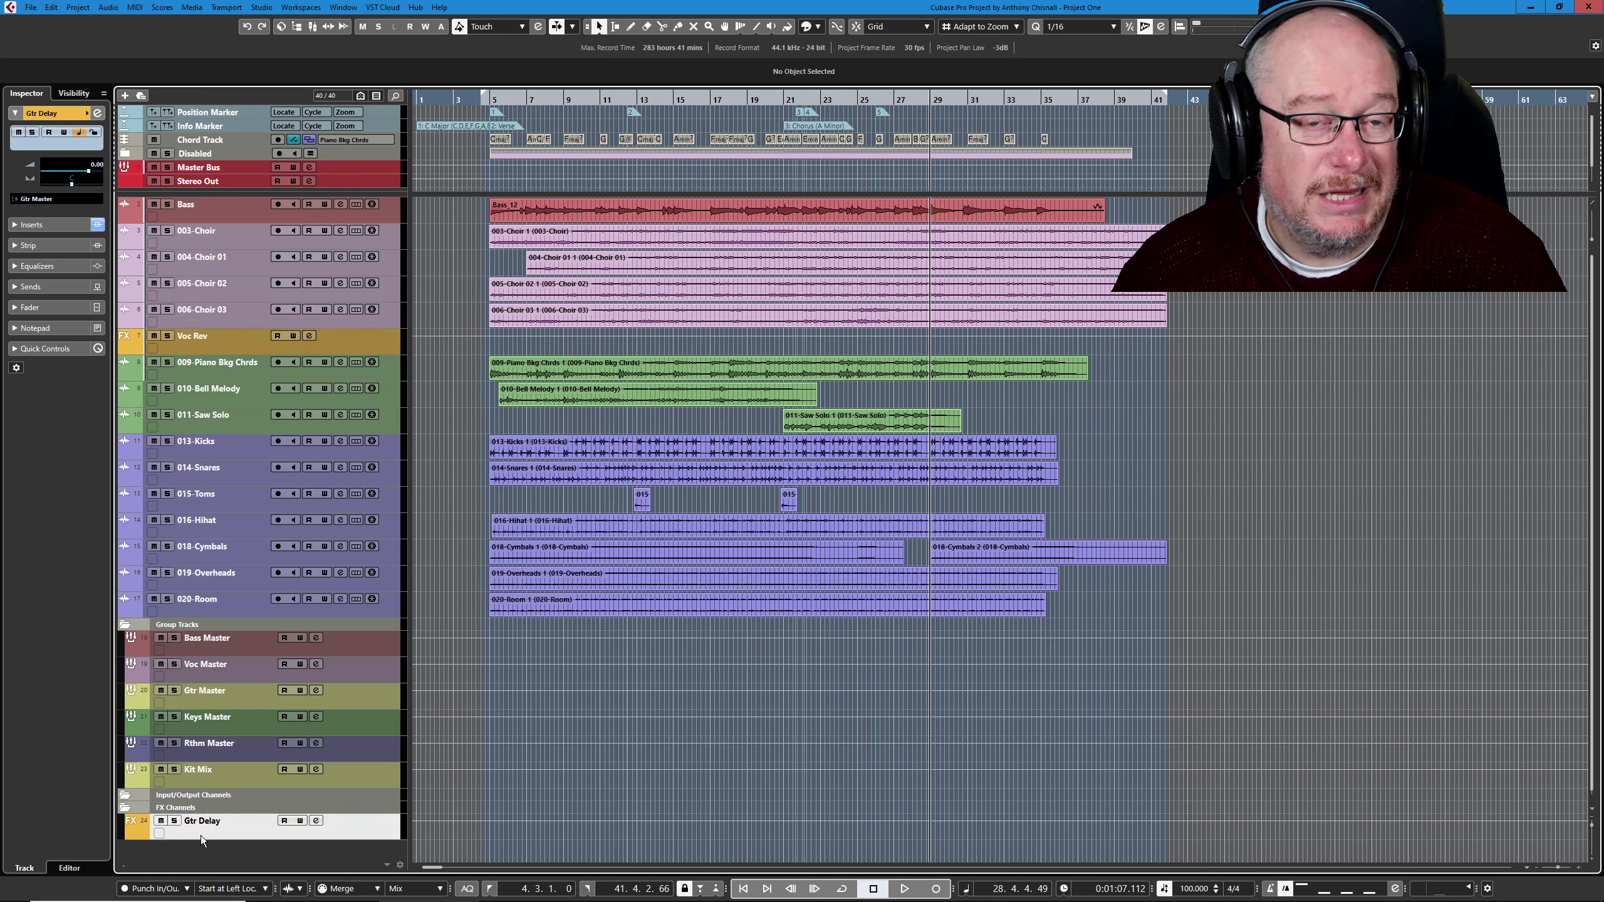
right_click(203, 837)
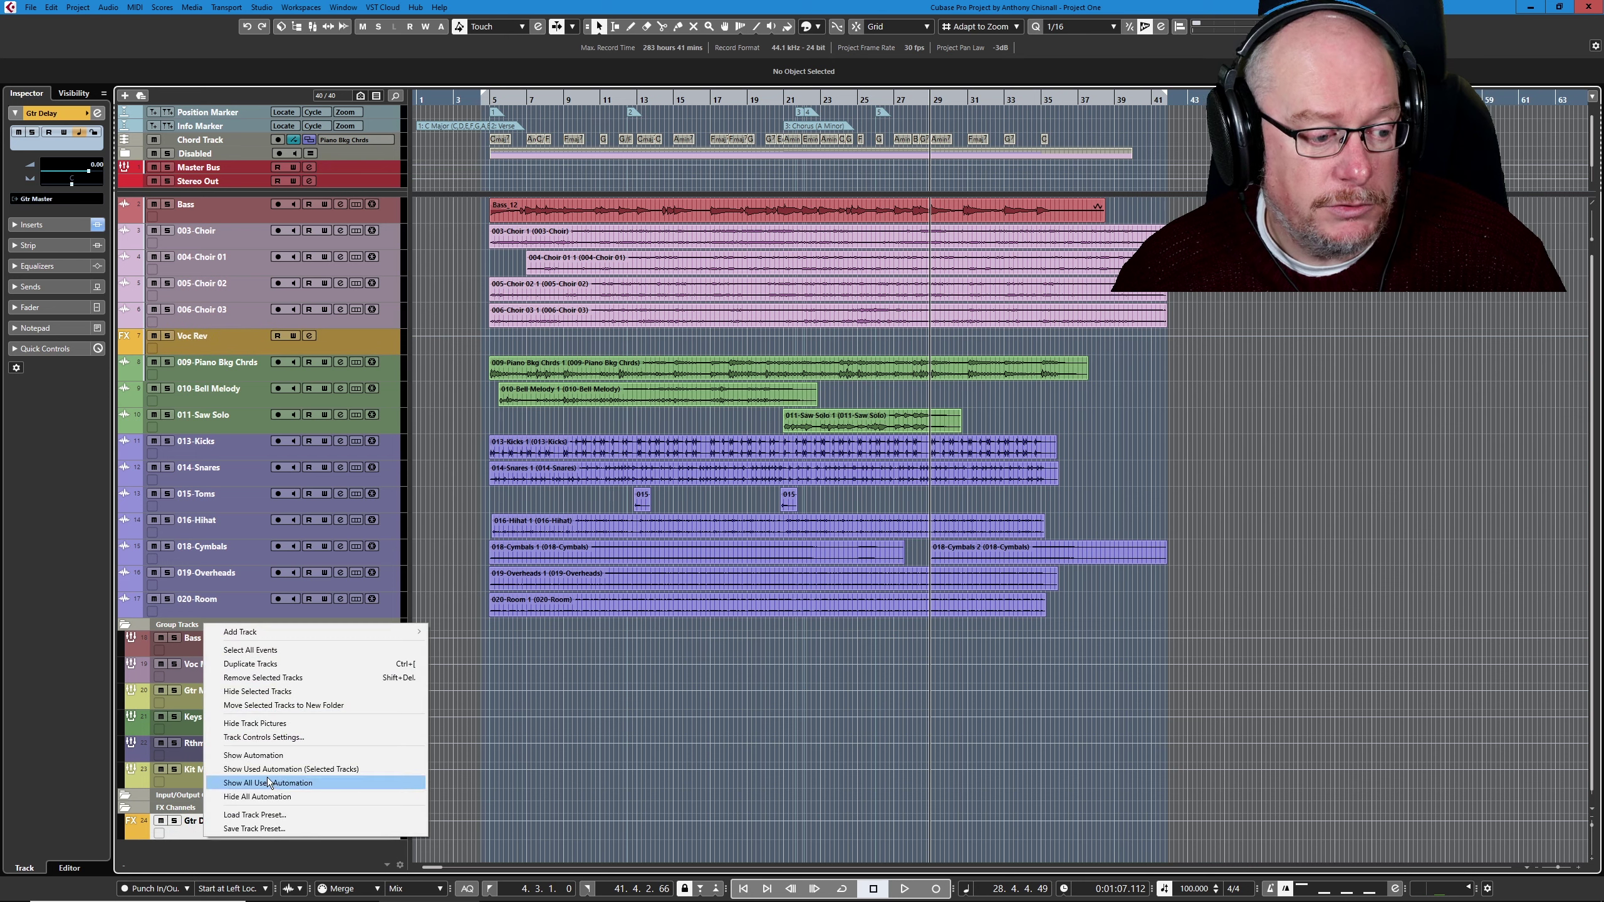
left_click(268, 678)
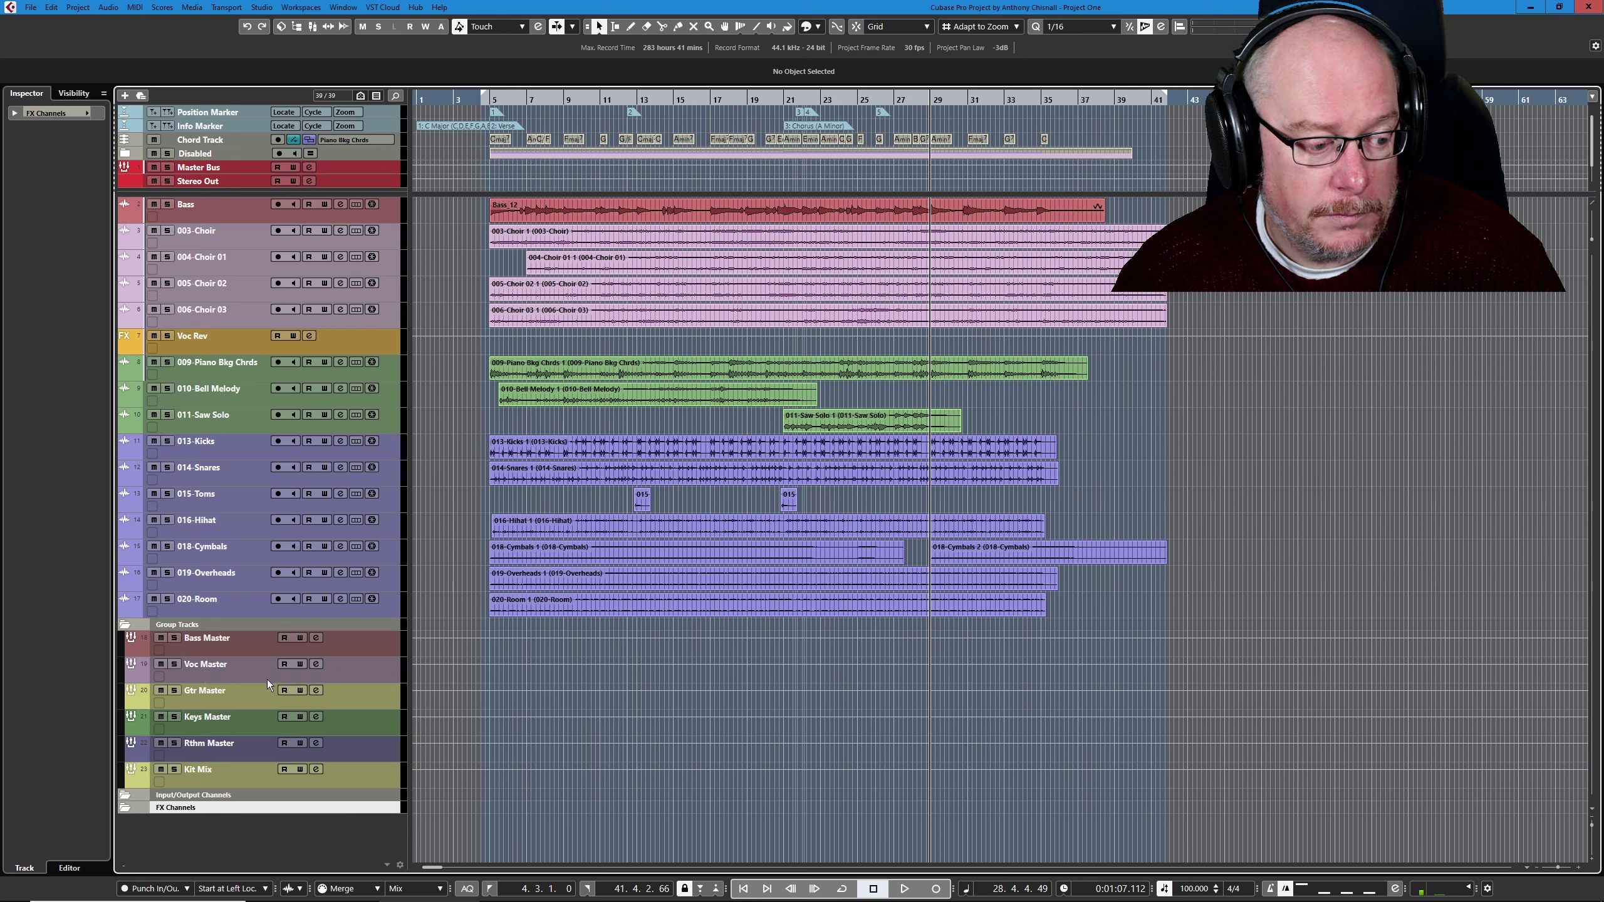
left_click(205, 796)
right_click(205, 798)
left_click(268, 691)
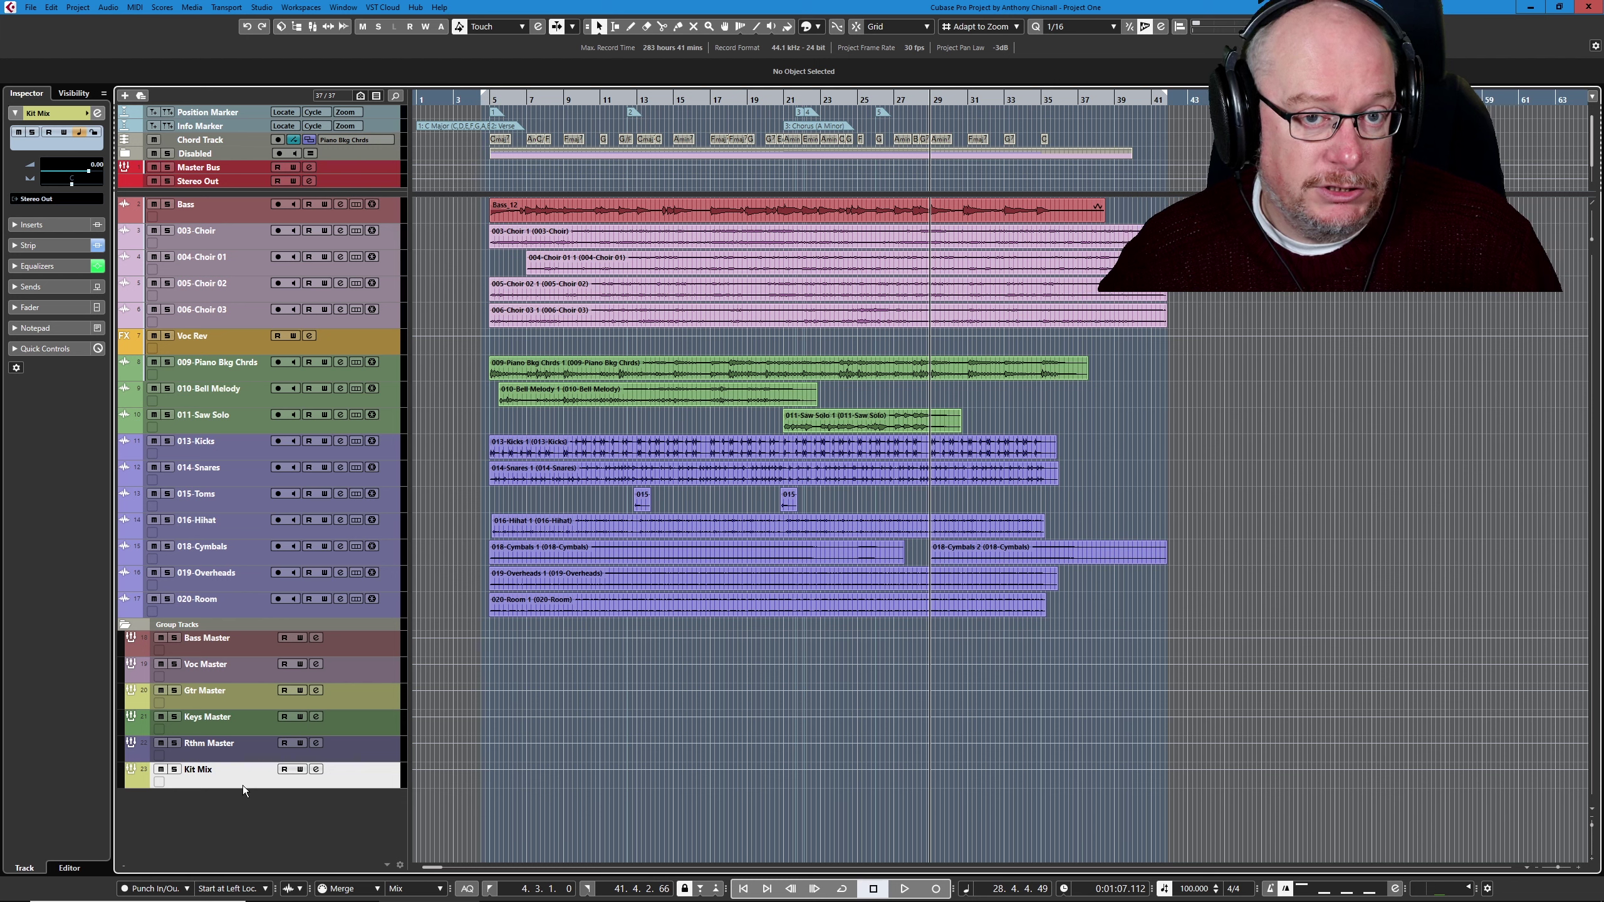
Leave the Kit Mix track name unchanged and bring up the MixConsole with F3.
double_click(191, 775)
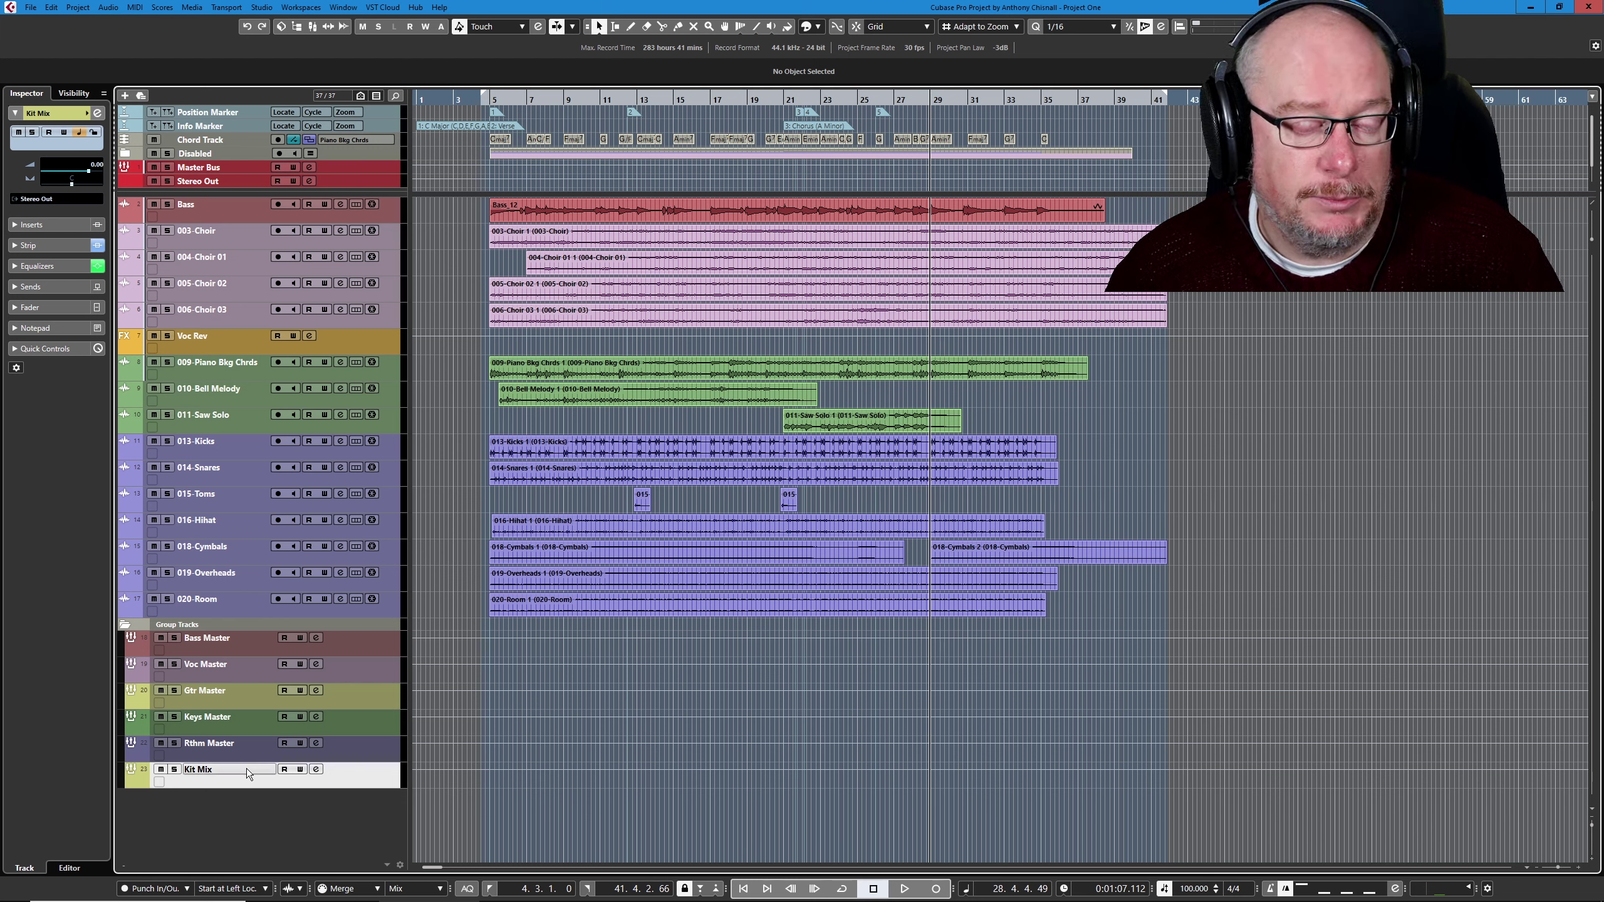
key("Return")
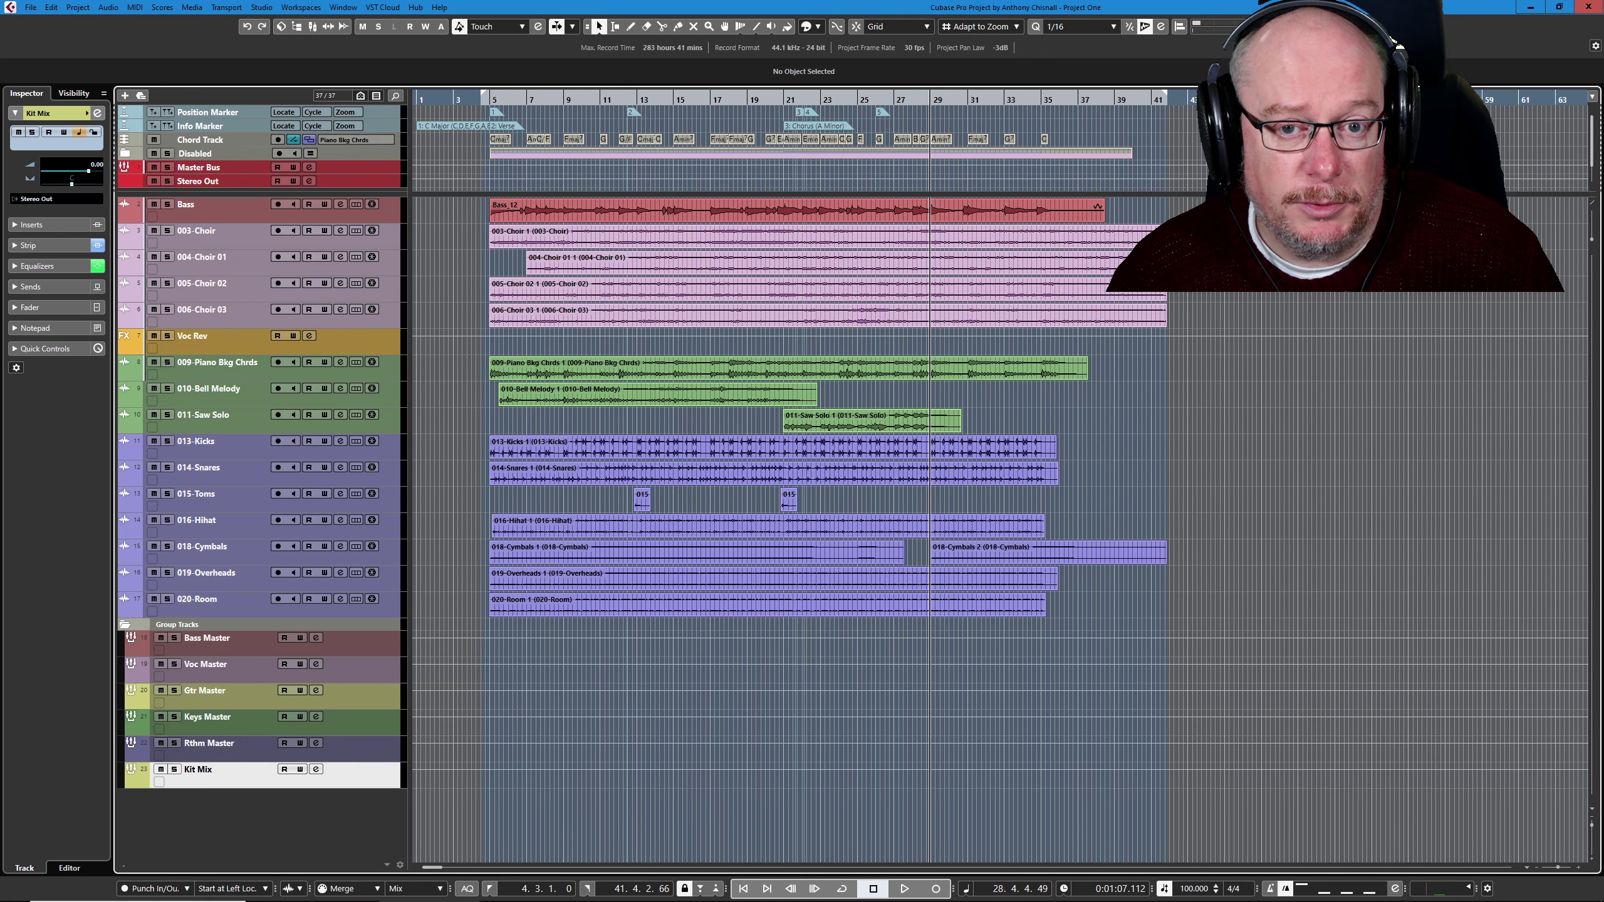
key("F3")
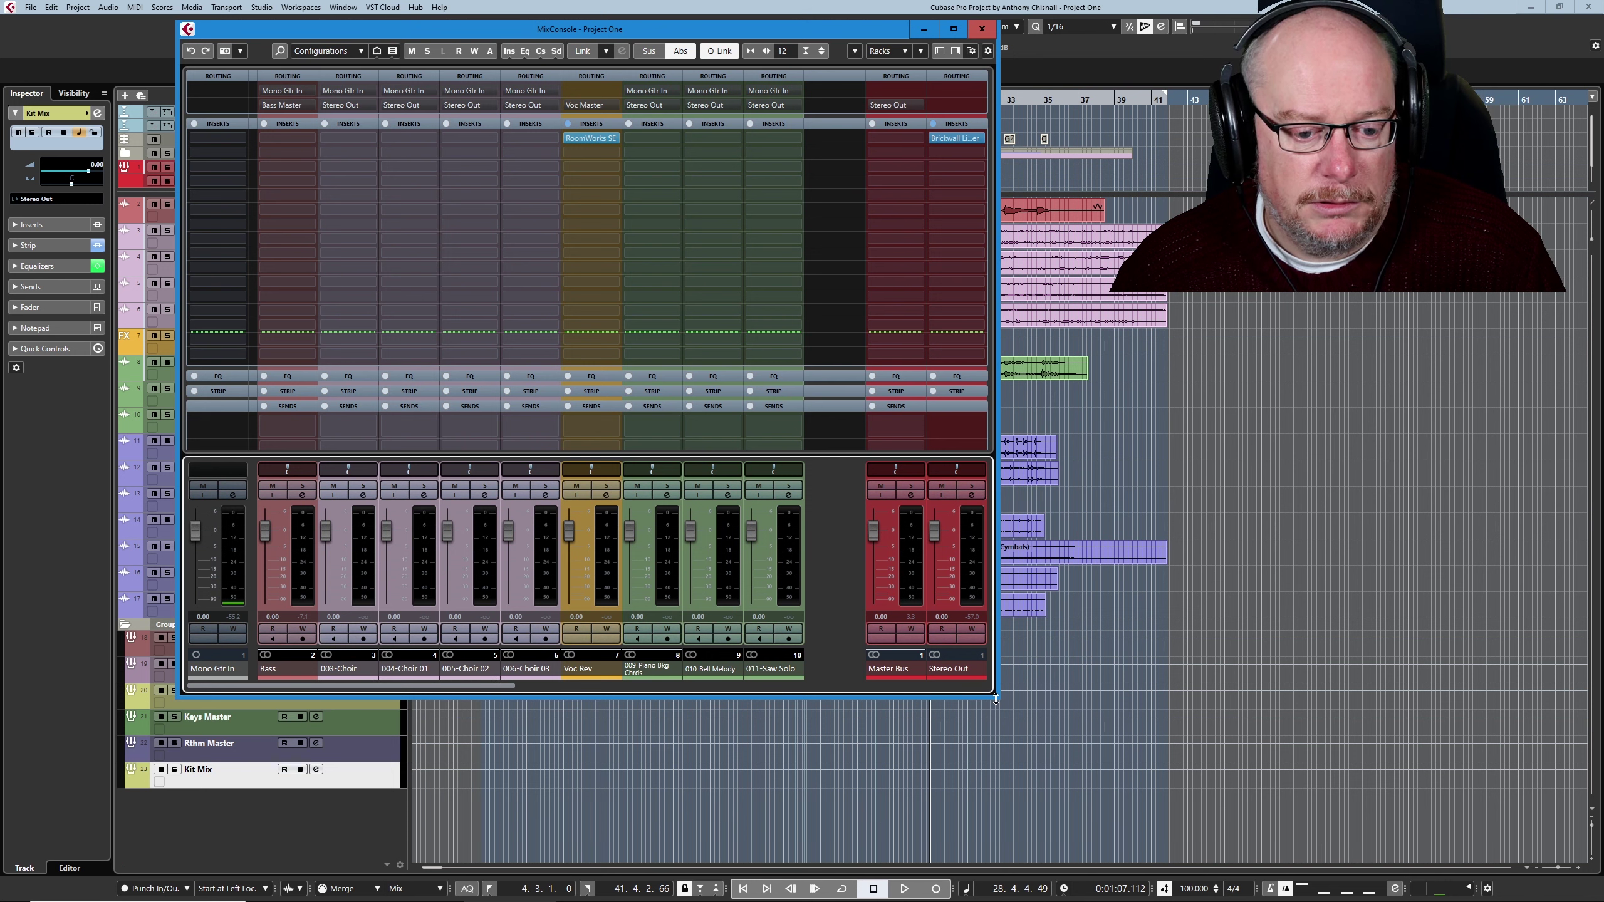
Enlarge the mixer, switch on the Kit Mix EQ and copy its EQ settings onto Rthm Master.
left_click_drag(999, 700, 1186, 859)
left_click_drag(614, 846, 1012, 846)
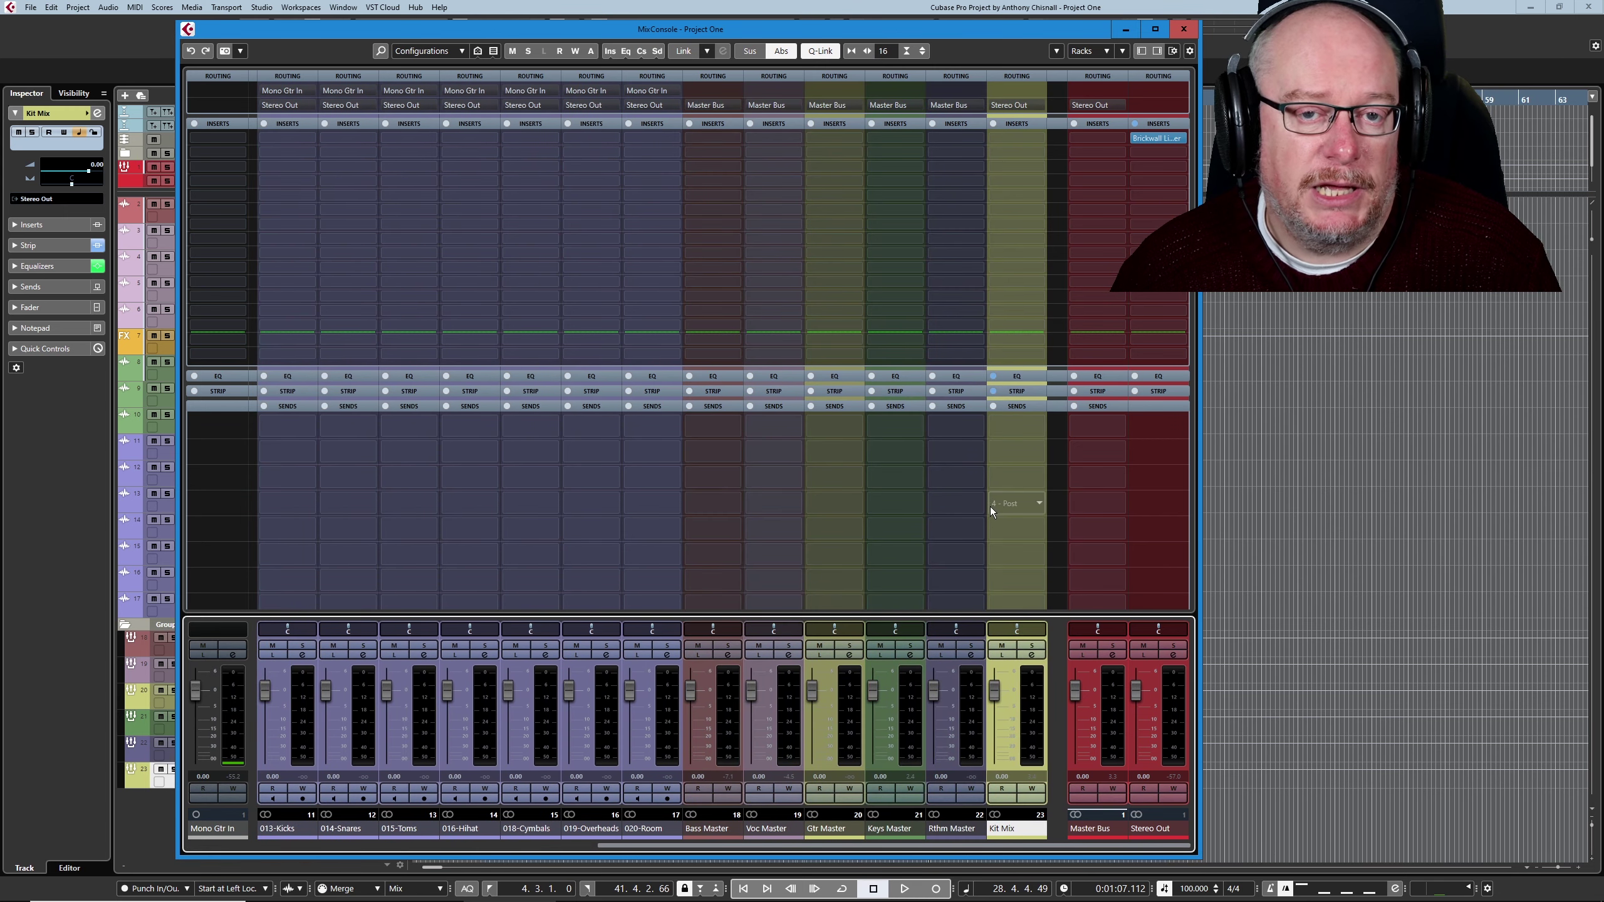
left_click(1019, 376)
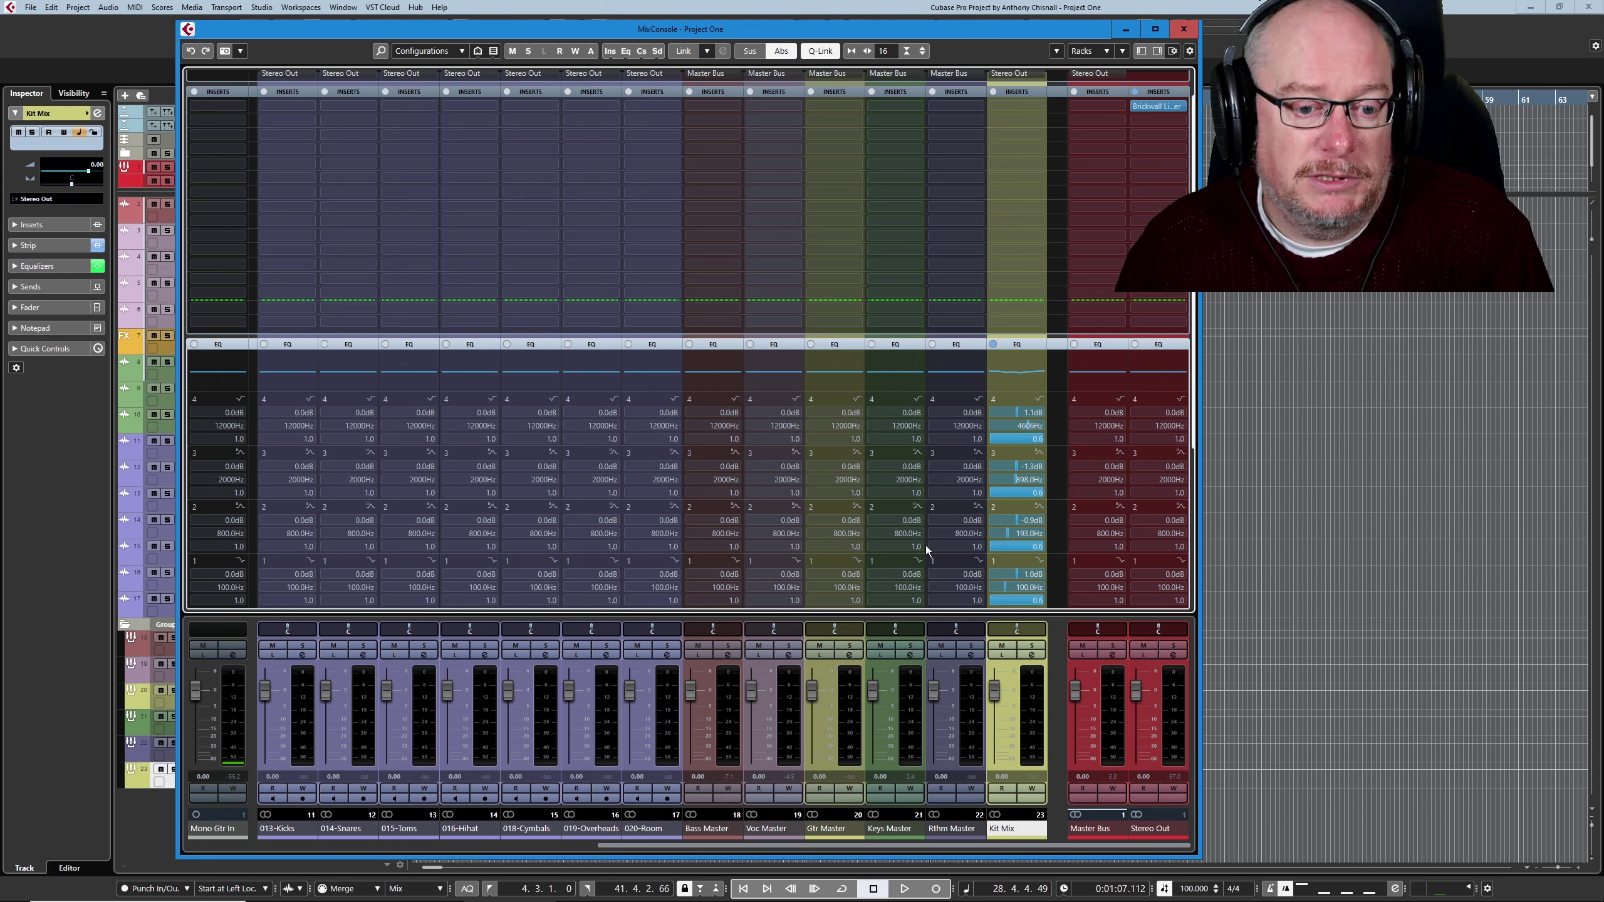
left_click(993, 345)
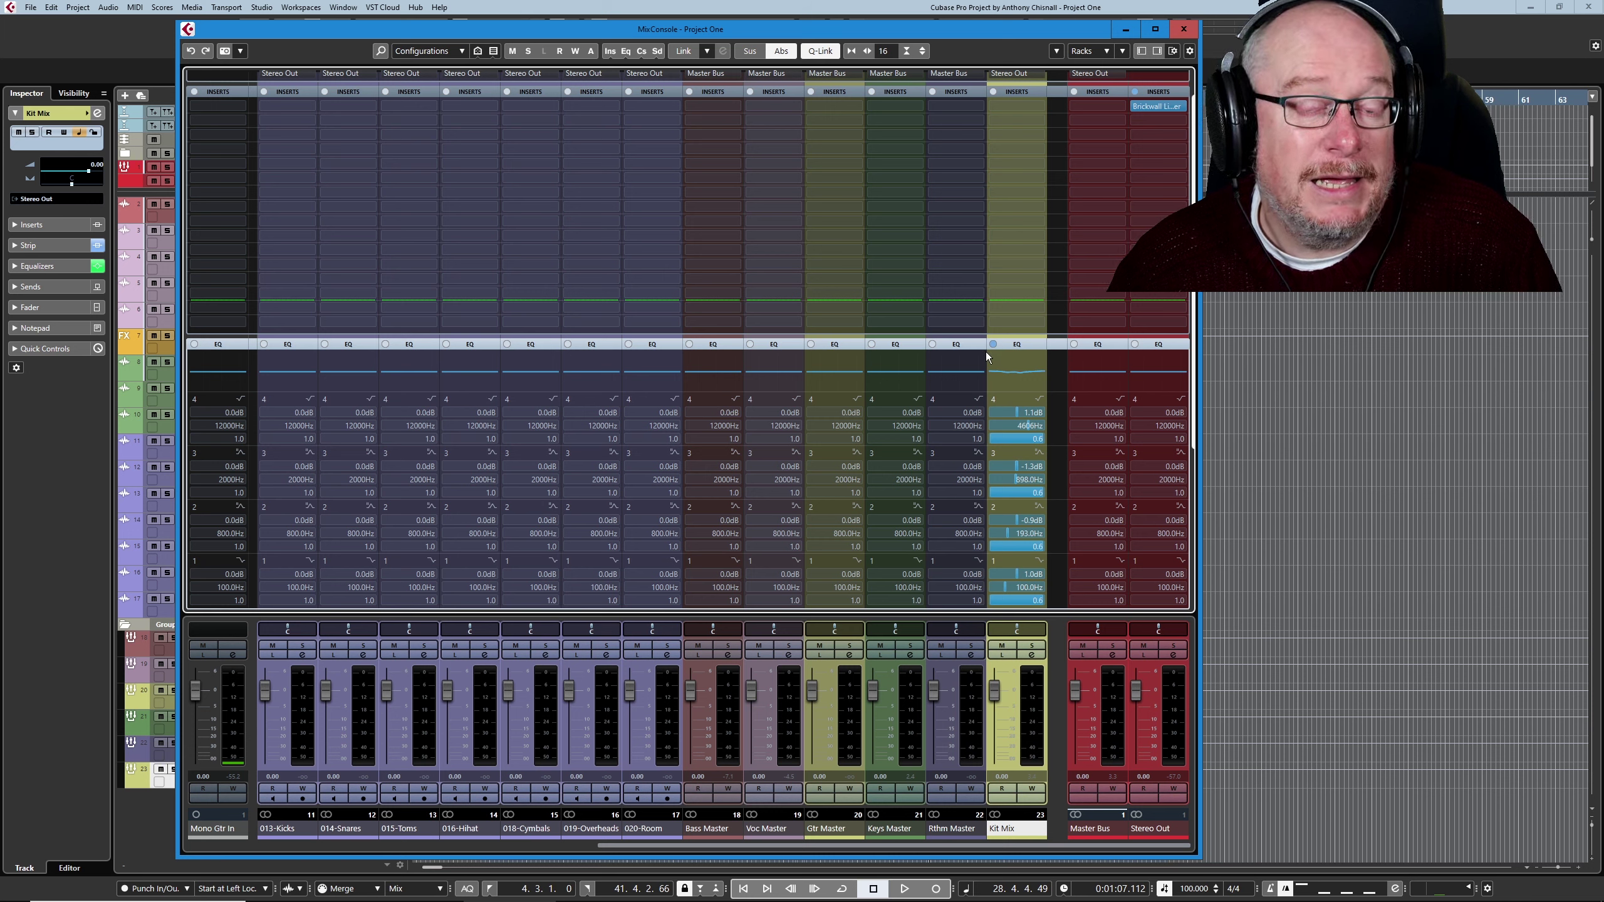
right_click(1018, 348)
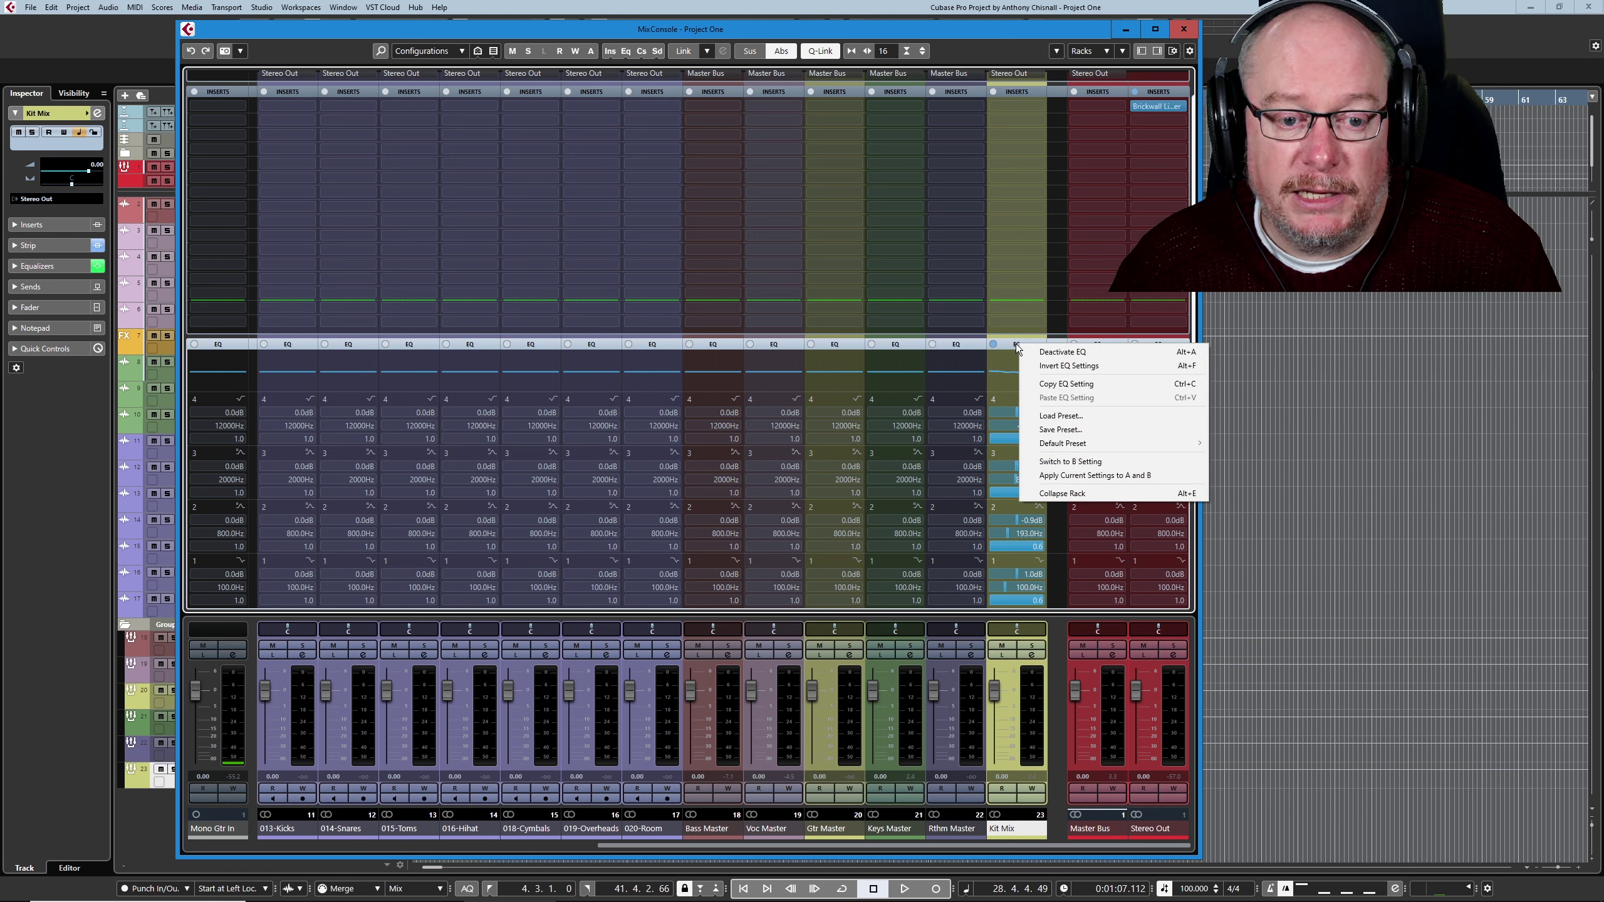
left_click(1066, 386)
right_click(960, 345)
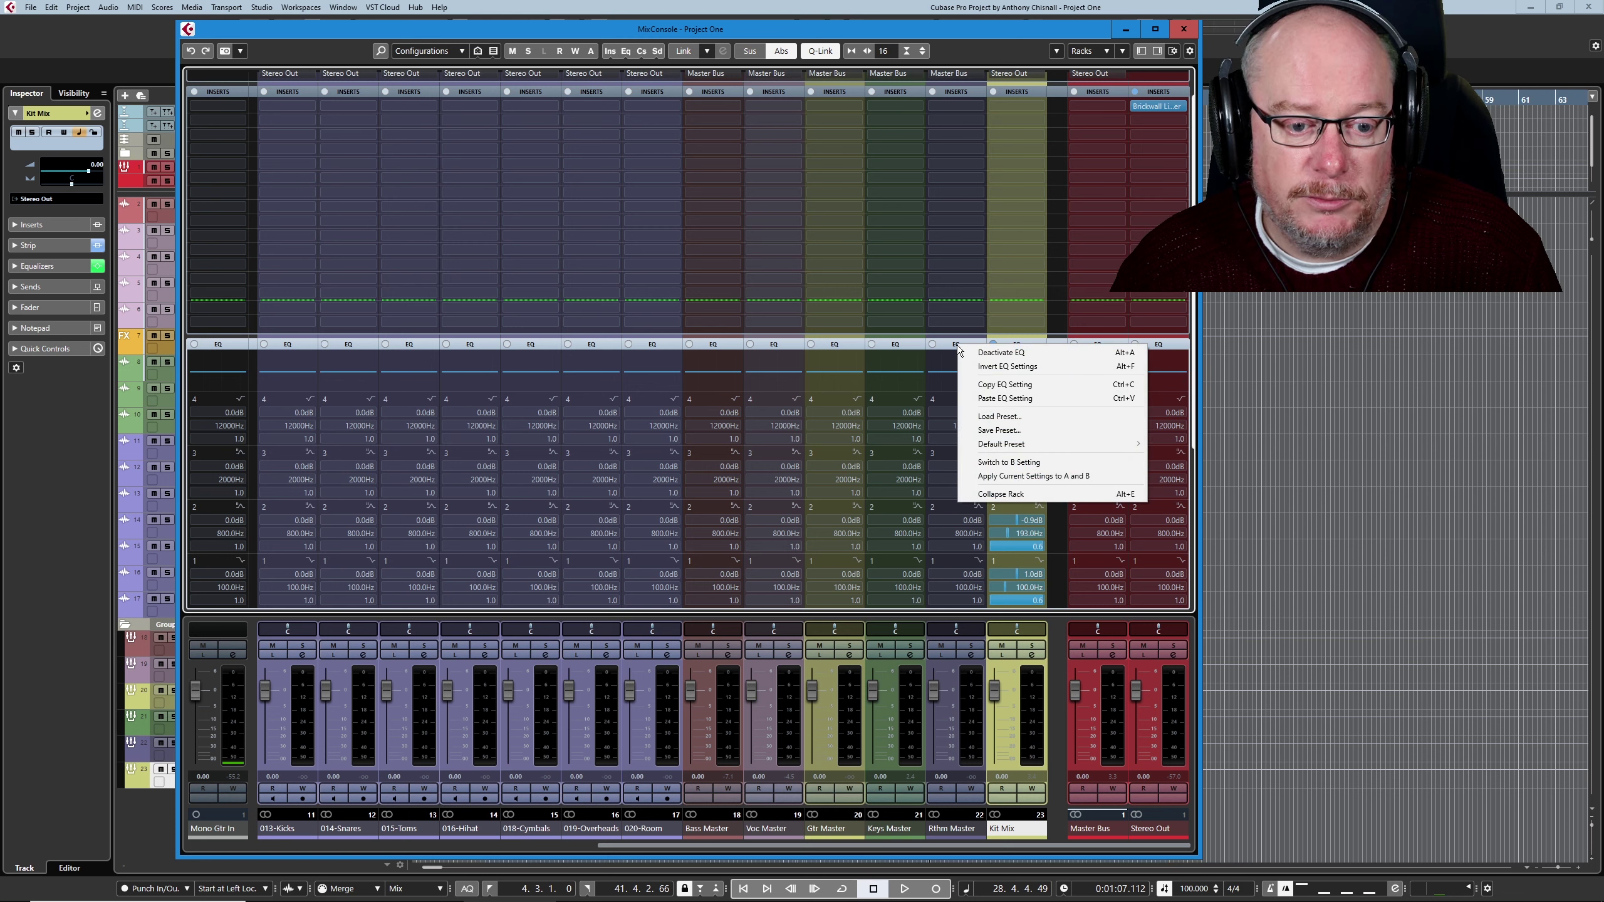
left_click(996, 401)
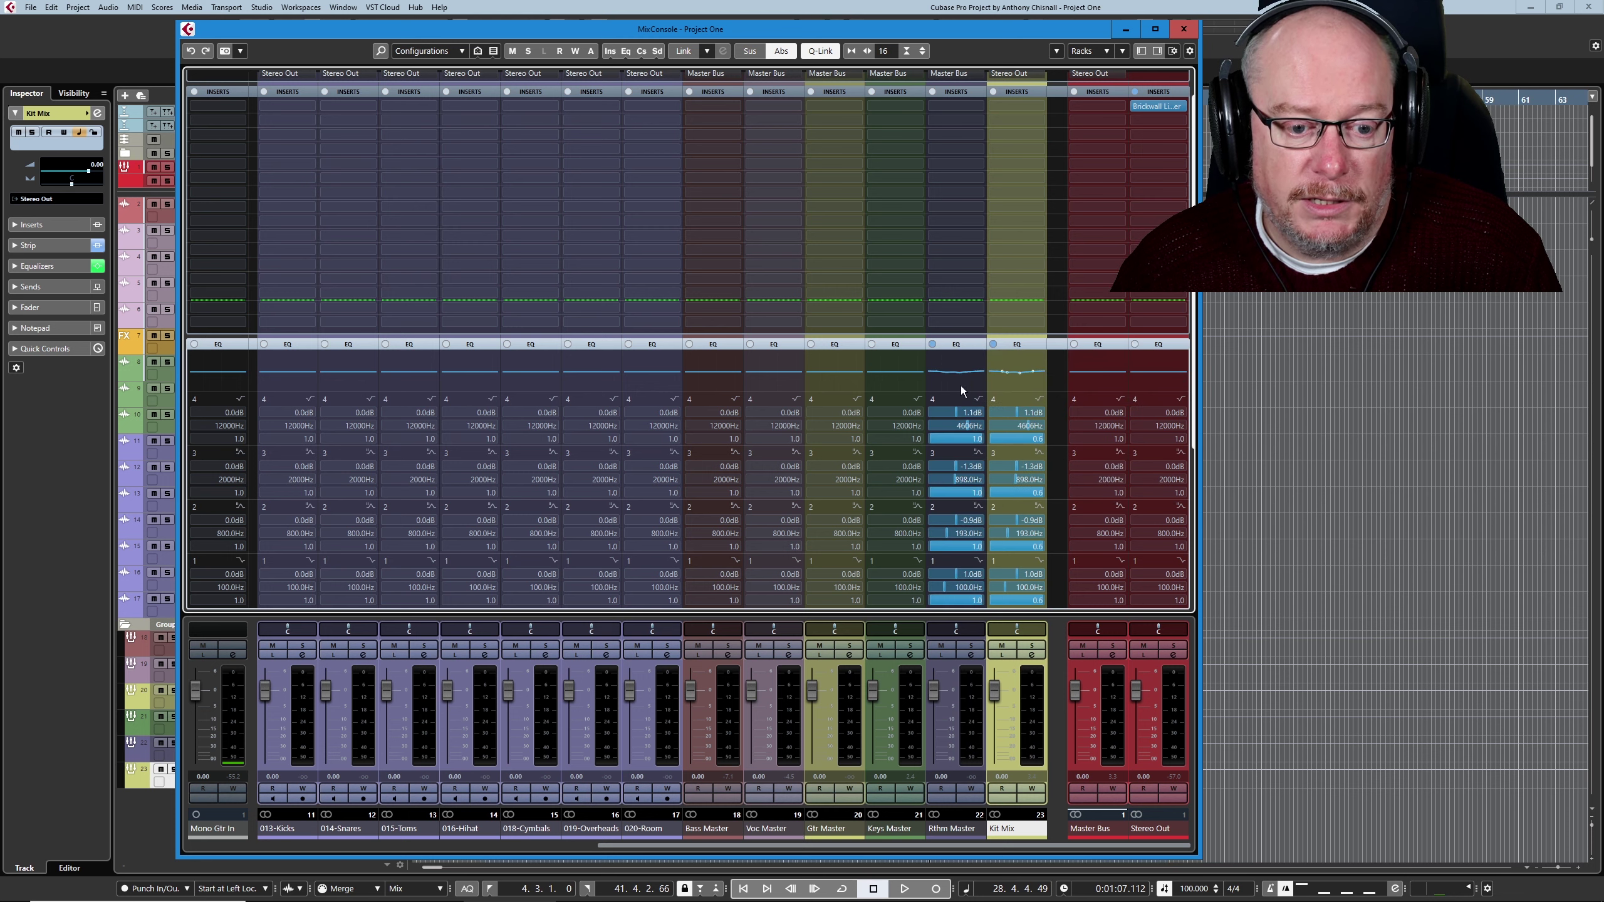
Copy the full Kit Mix channel strip settings and paste them onto Rthm Master.
scroll(1027, 374, "down", 8)
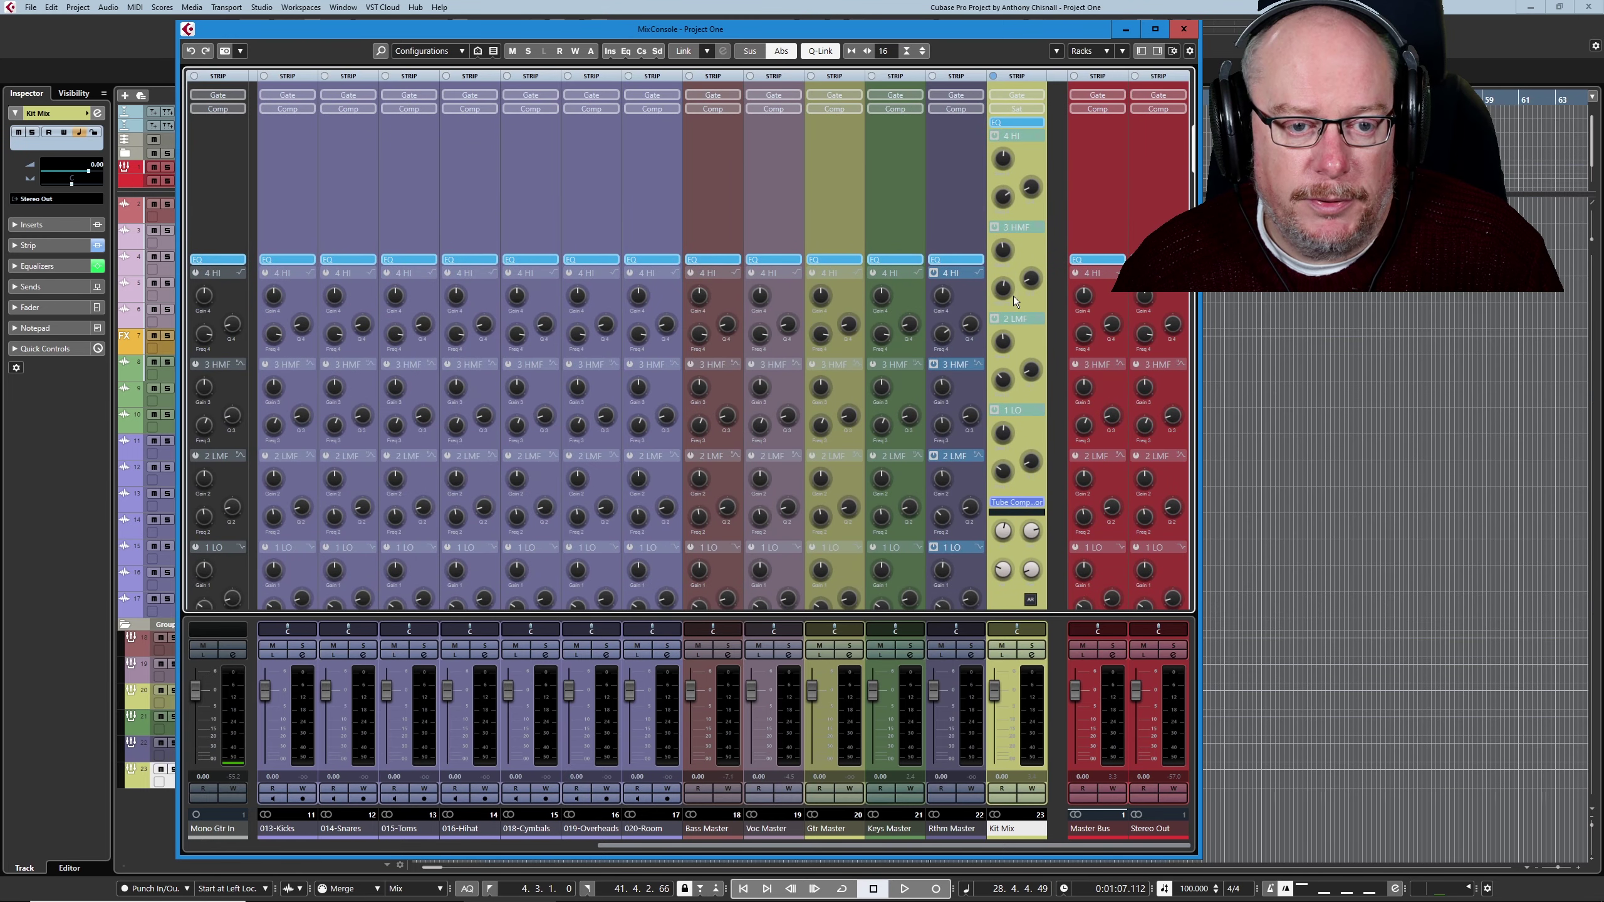
right_click(1017, 77)
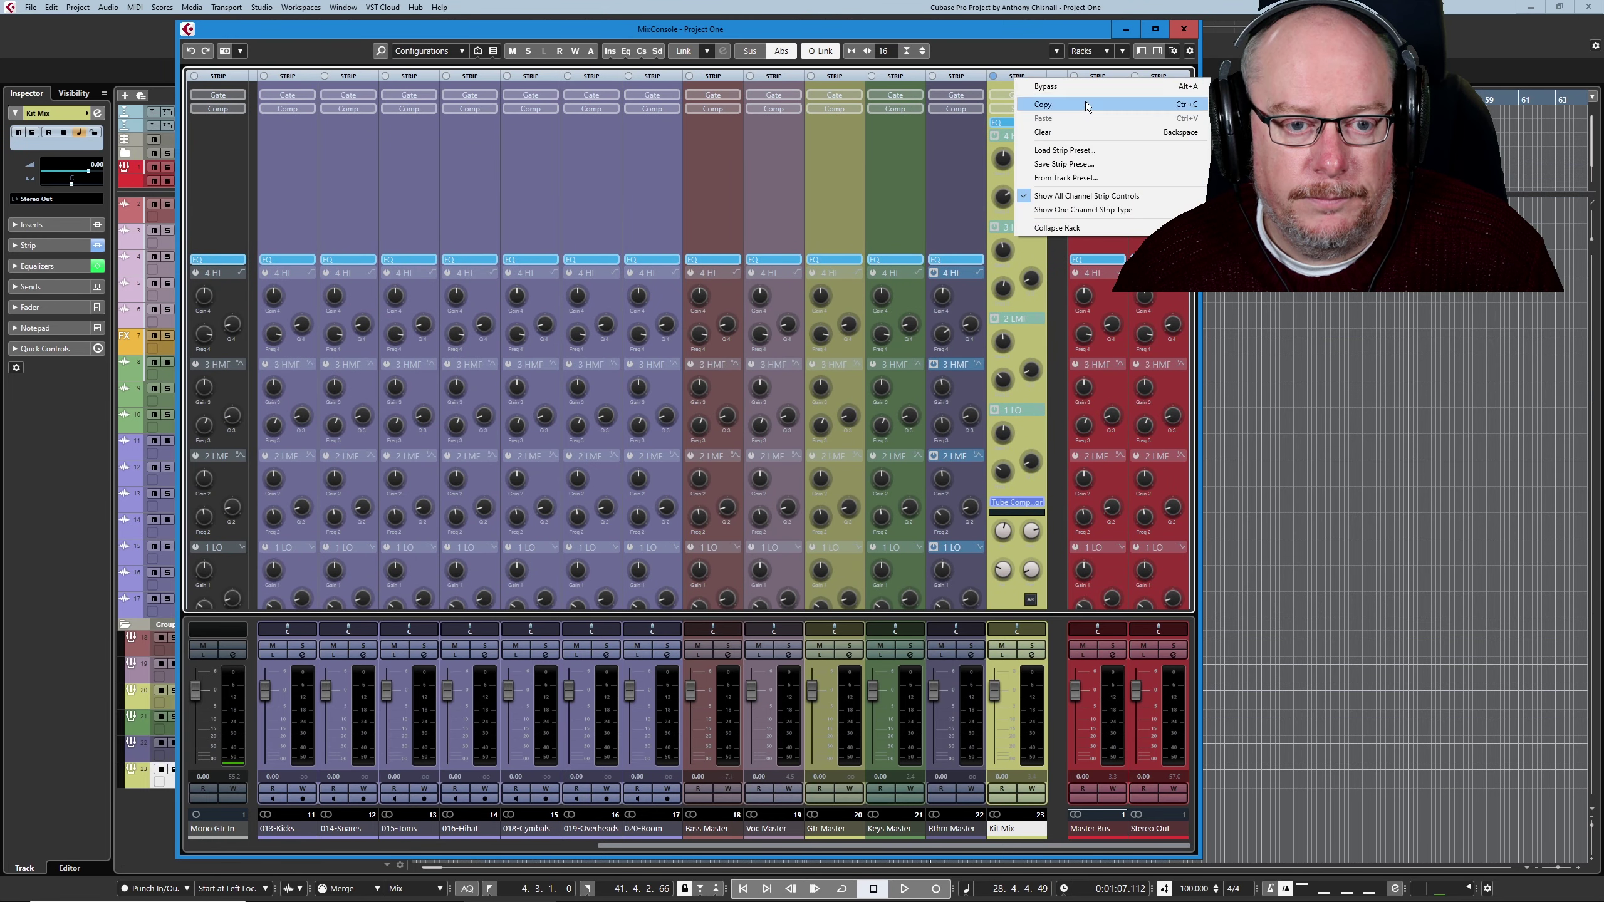
left_click(1052, 107)
right_click(964, 77)
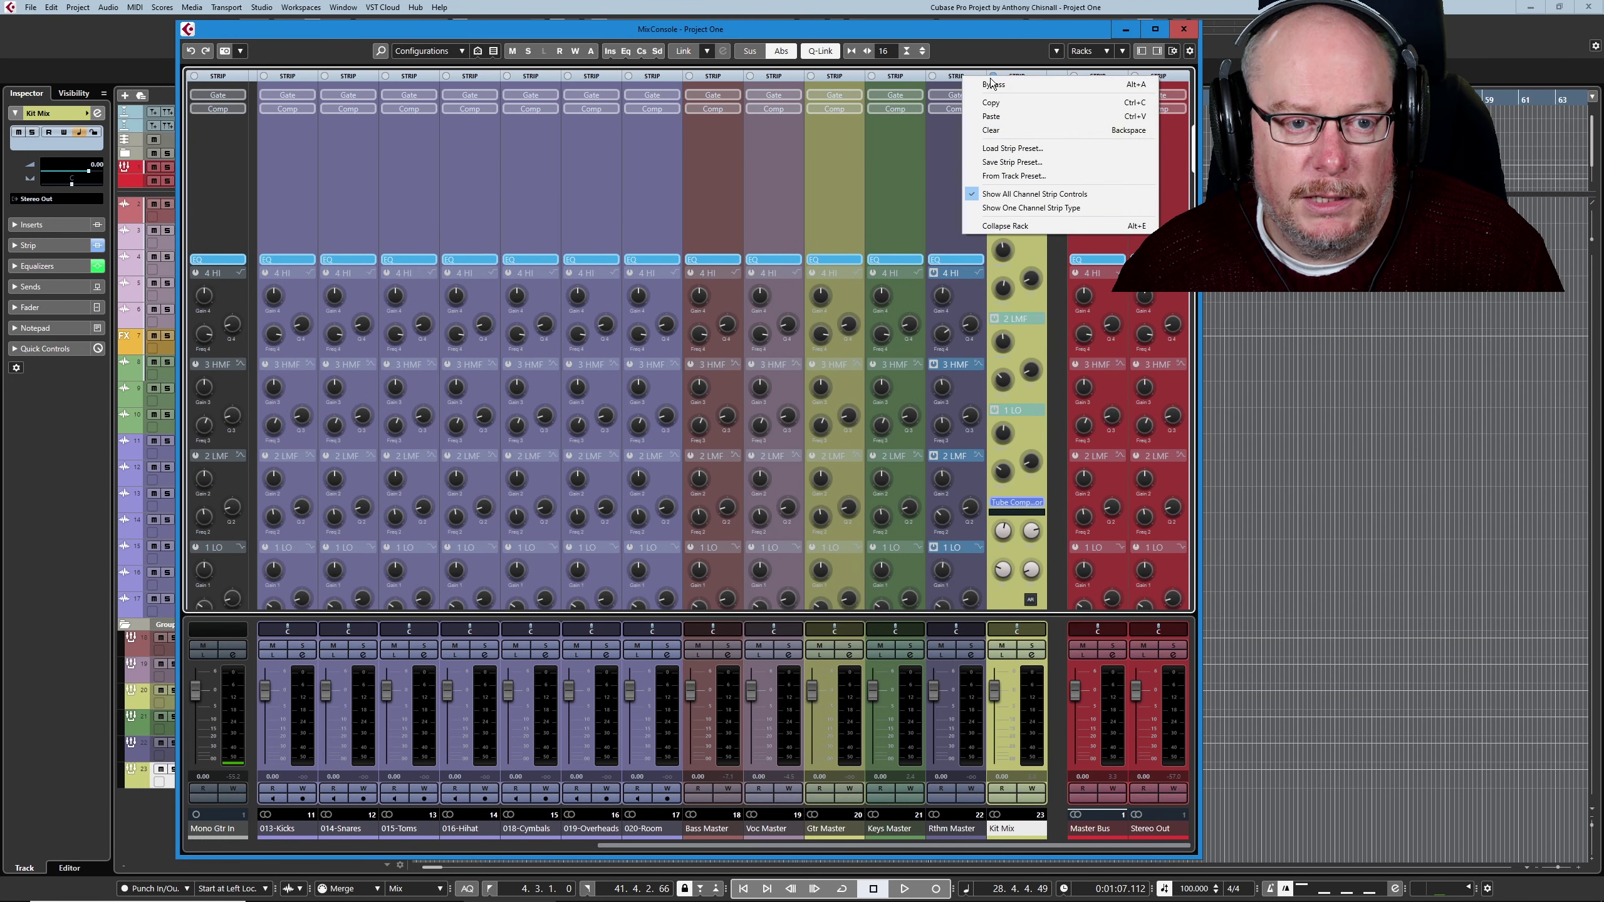
left_click(991, 118)
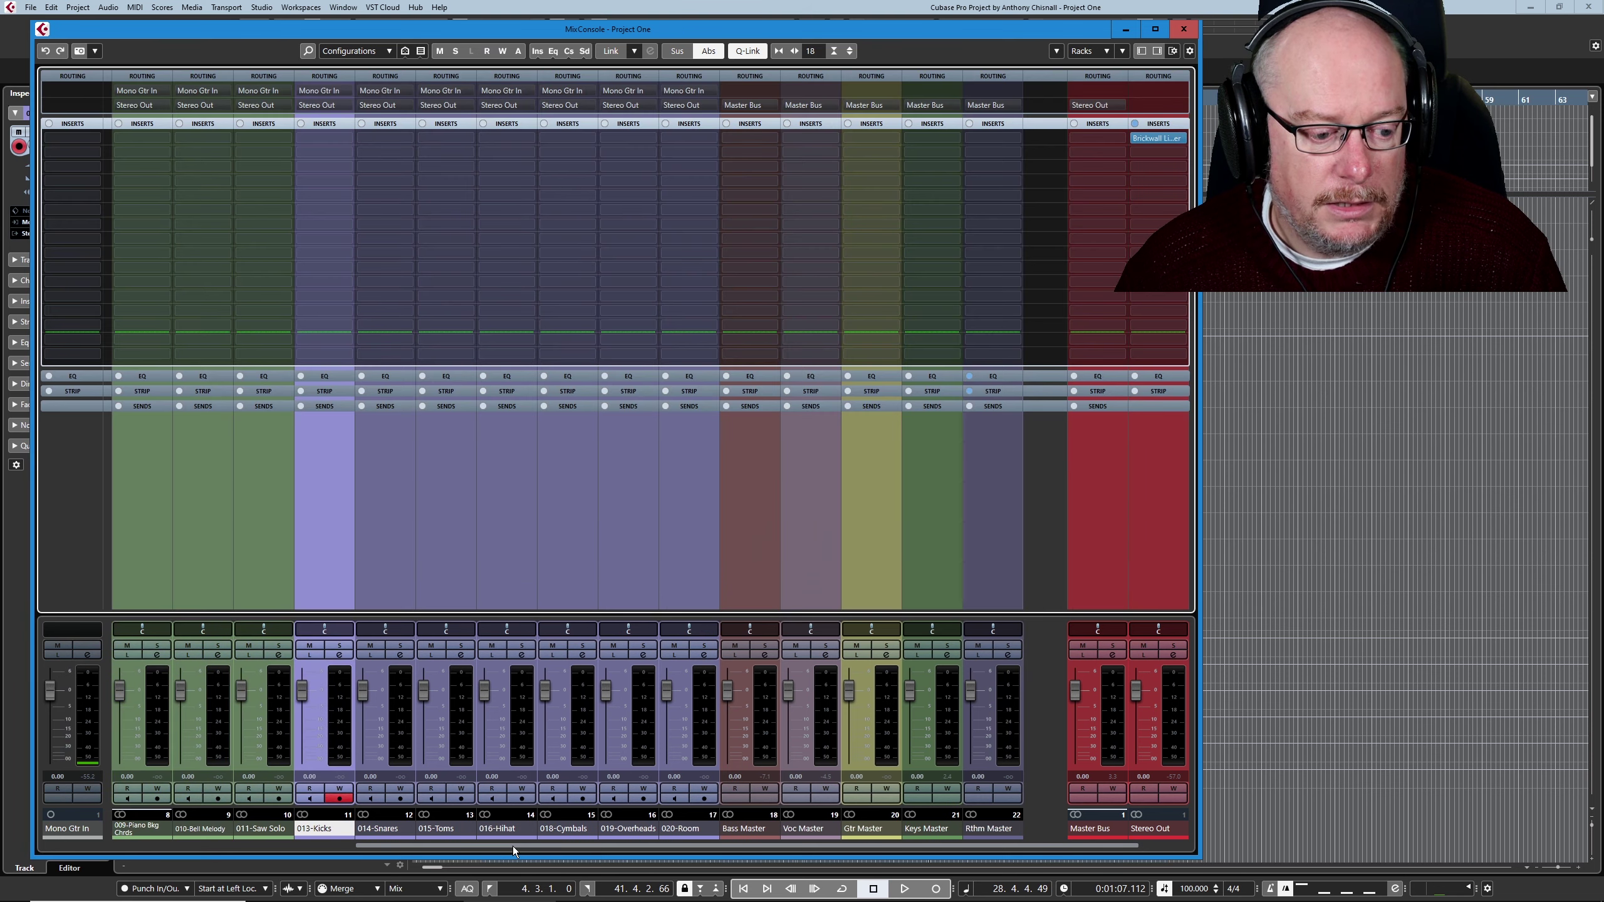
Route the output of channels 003-Choir through 006-Choir 03 to Voc Master.
left_click_drag(514, 851, 199, 851)
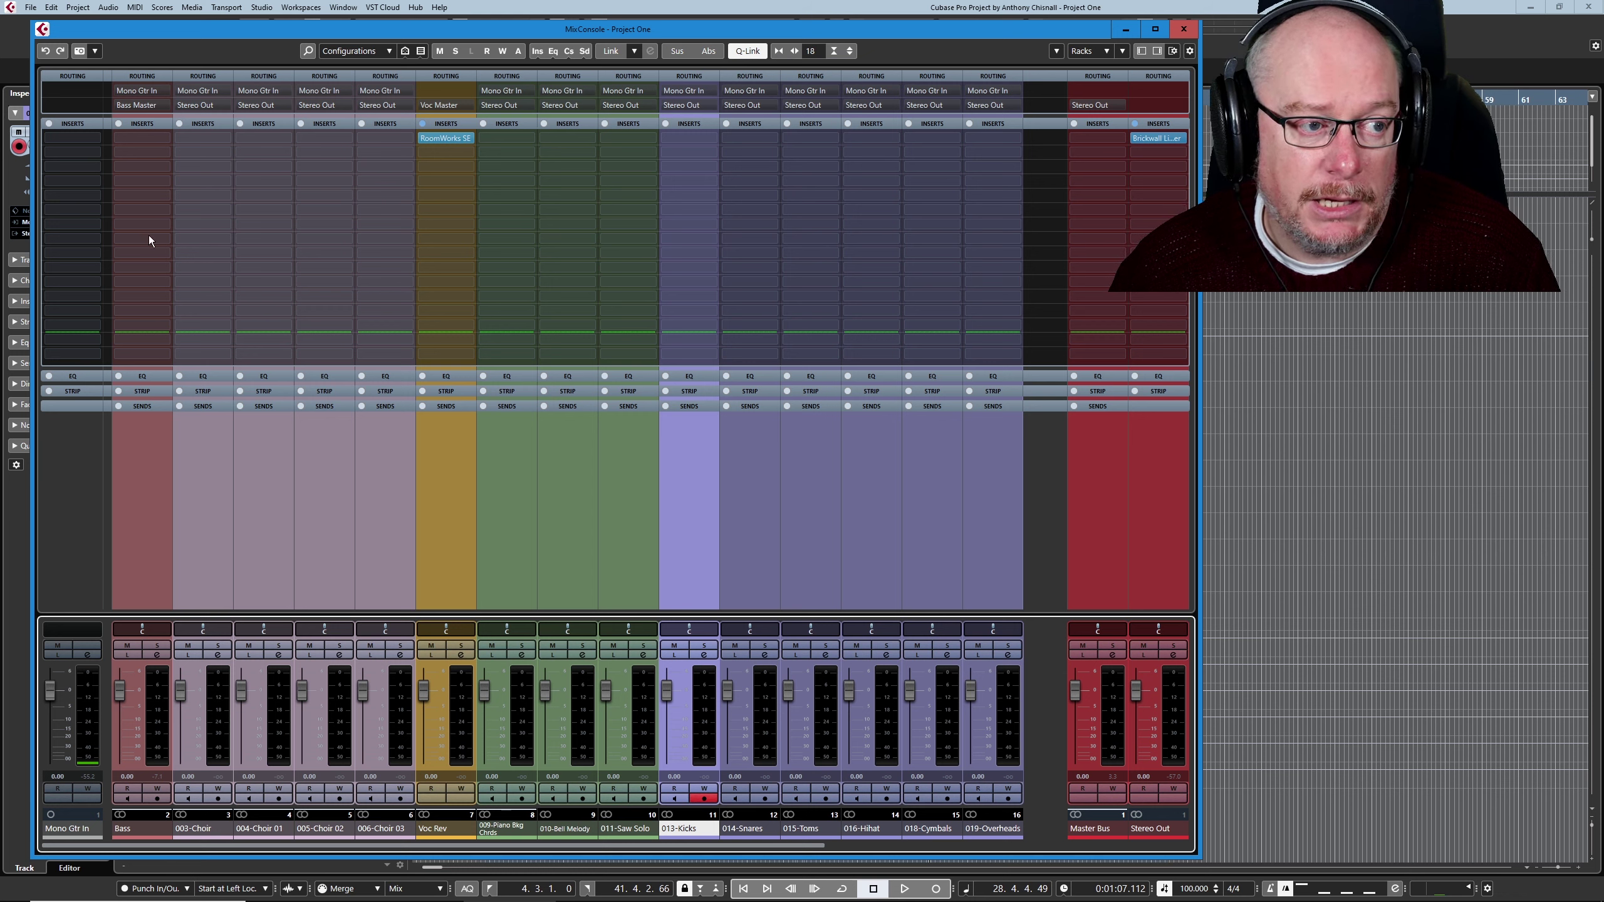
left_click(211, 826)
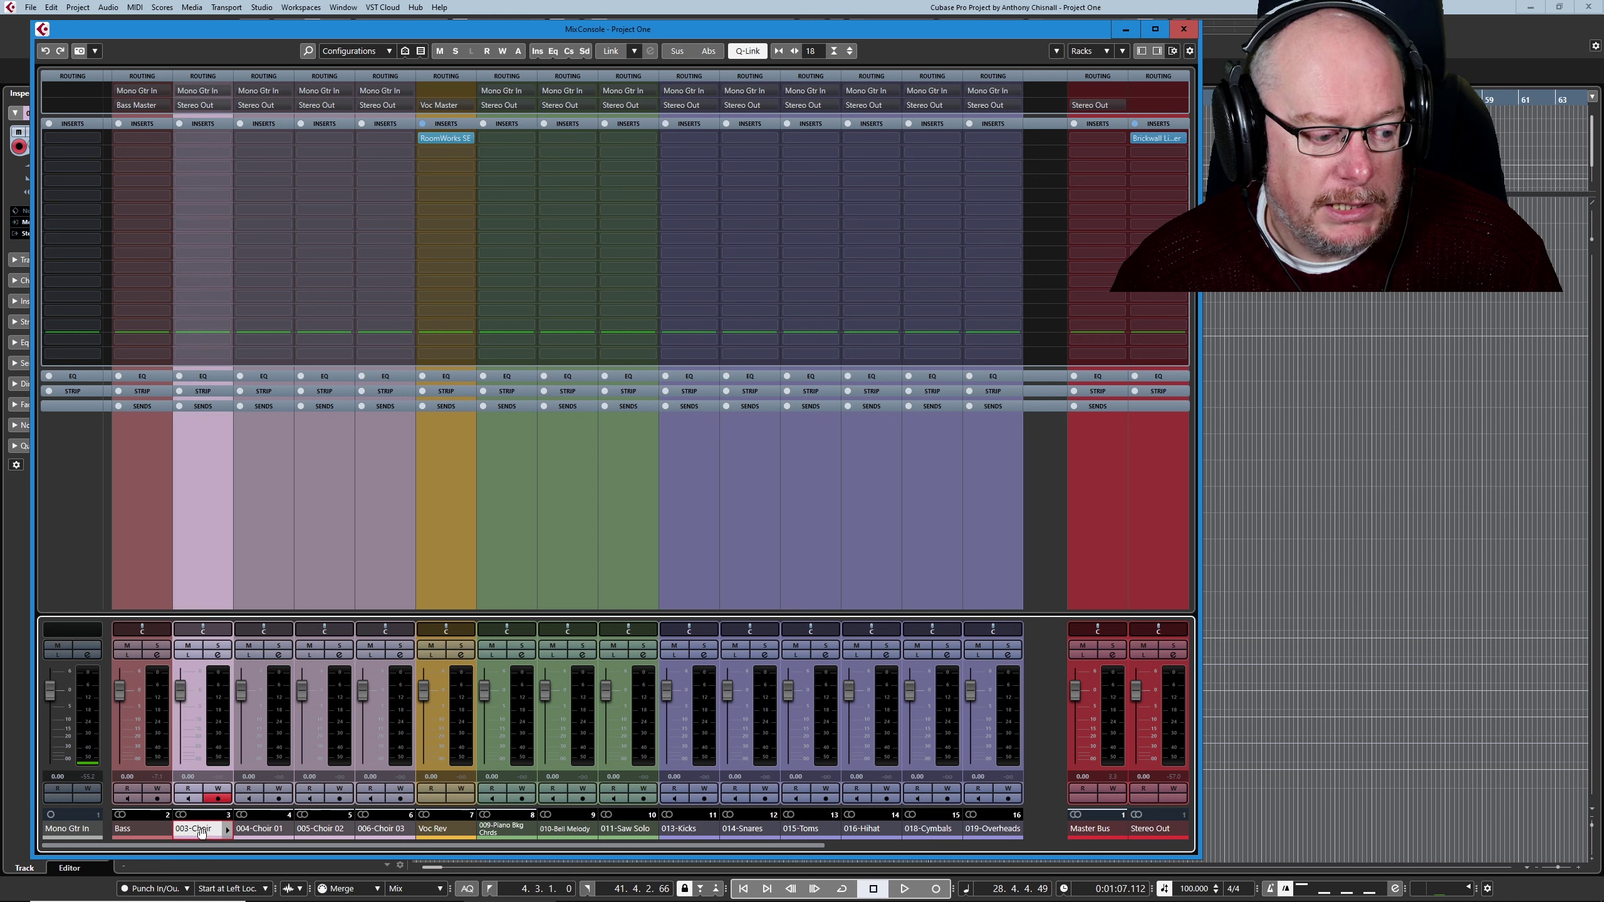
left_click(389, 831, "shift")
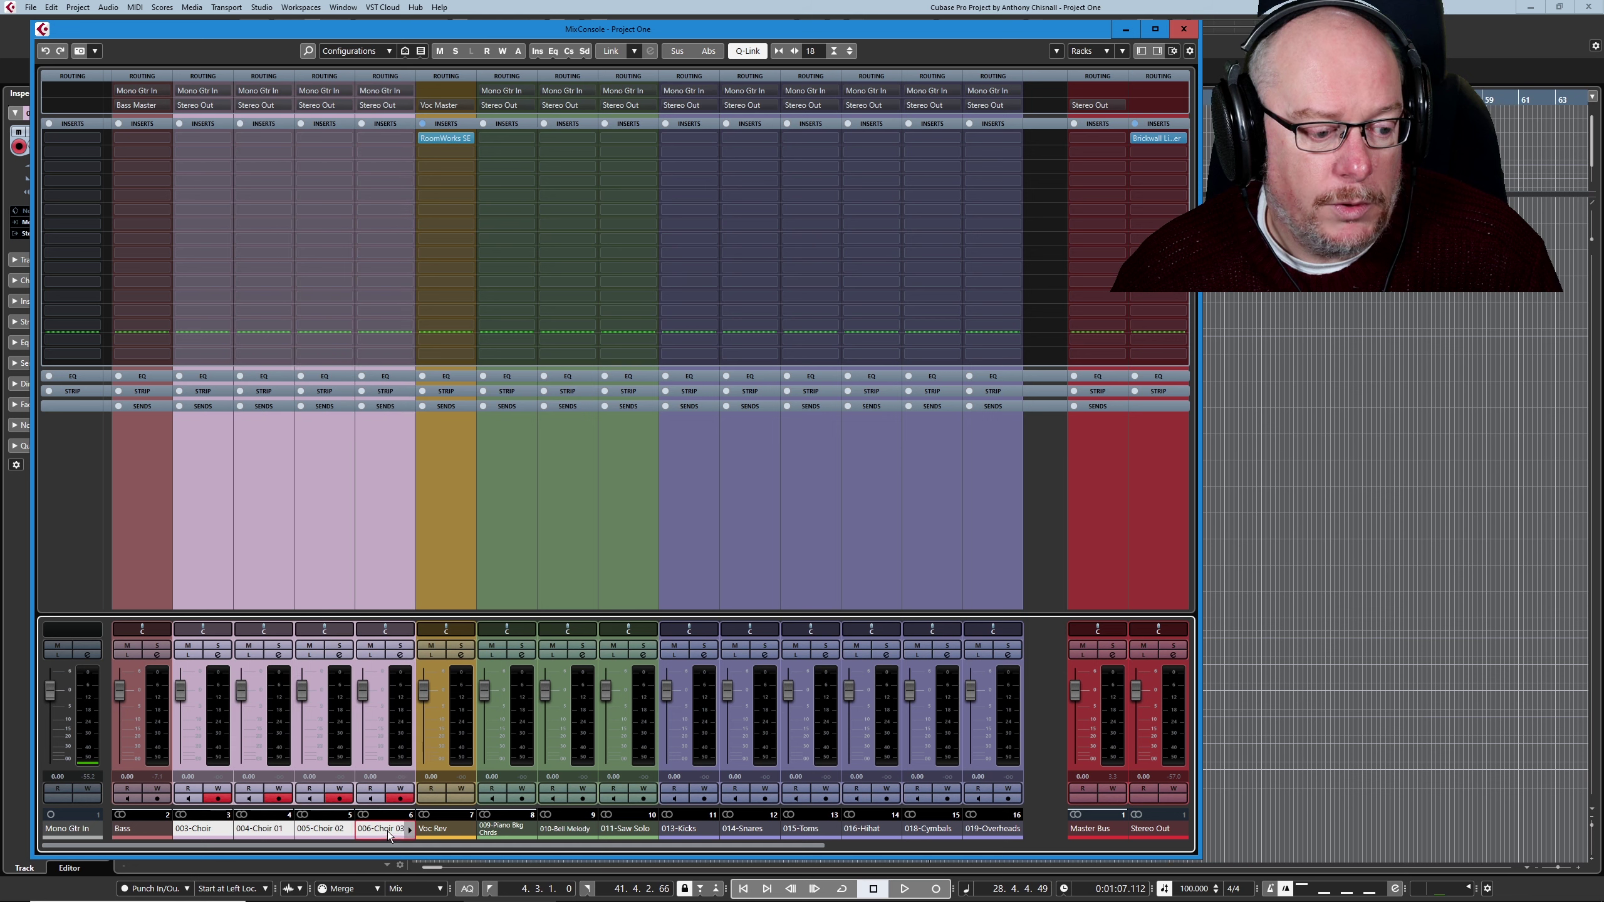
left_click(406, 104)
left_click(415, 217)
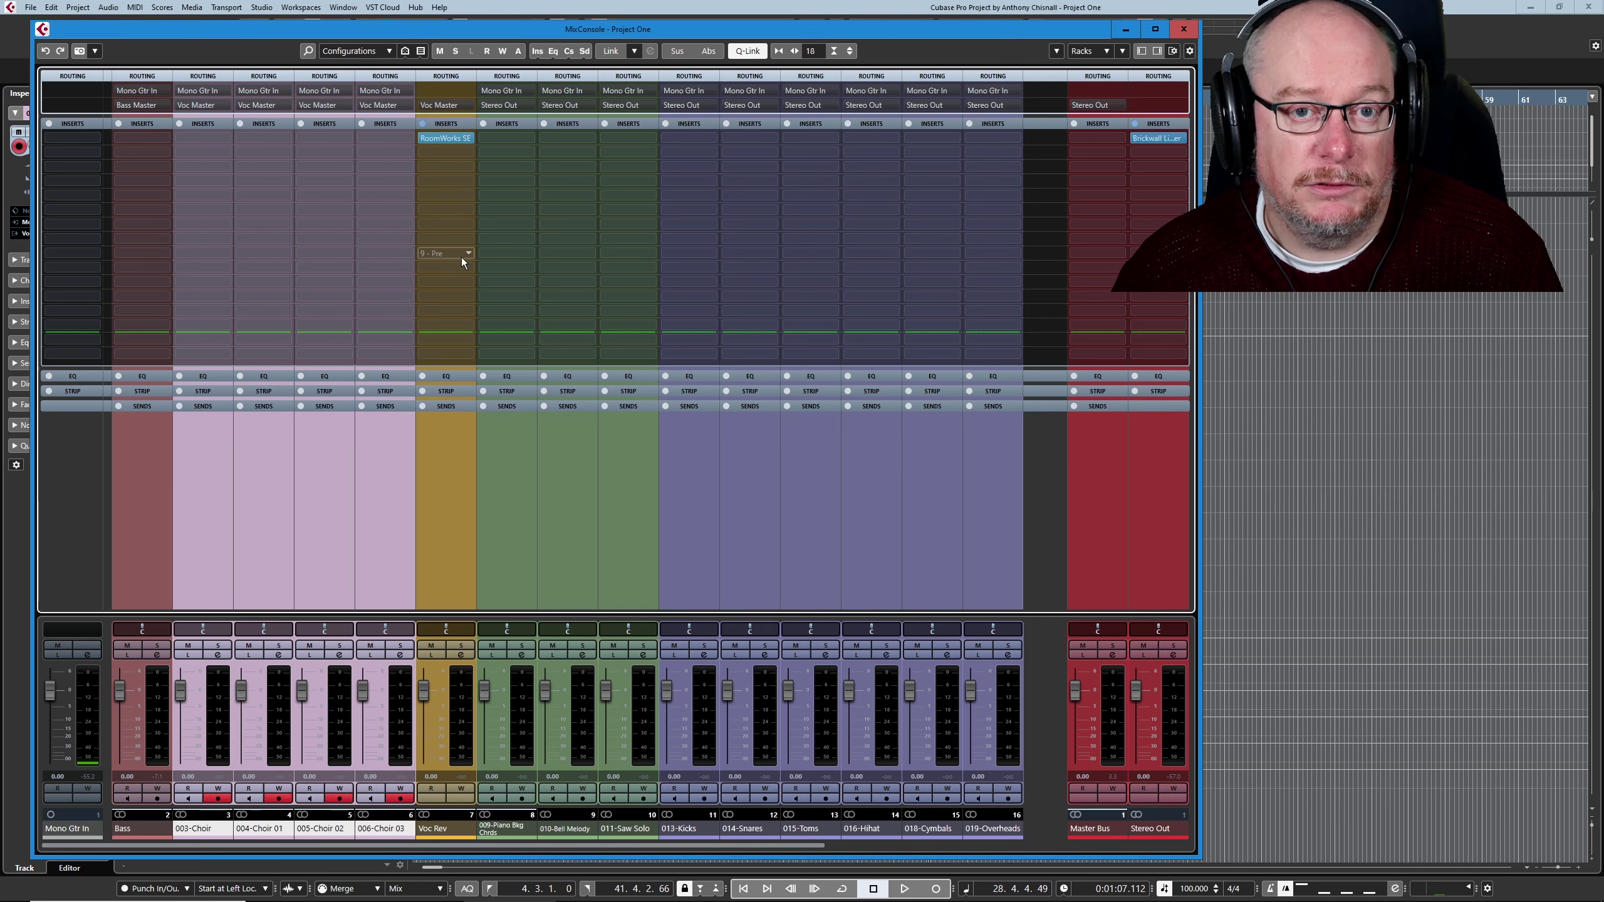
Select Piano, Bell Melody and Saw Solo, route the drum channels to Rthm Master, disable linked editing.
left_click(507, 832)
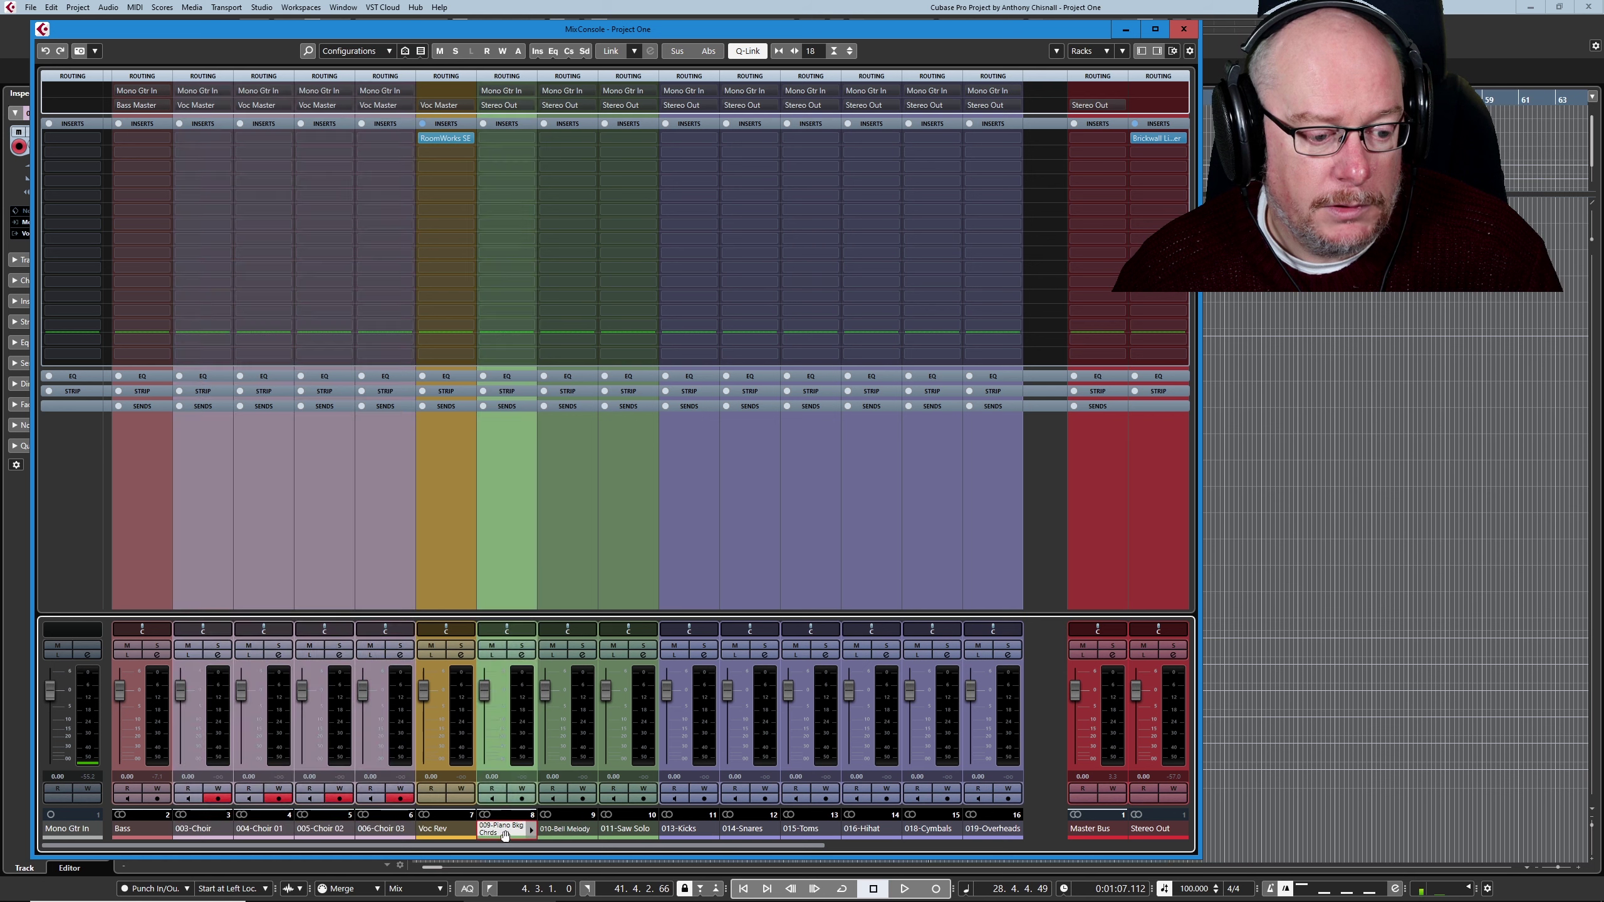
left_click(622, 833, "shift")
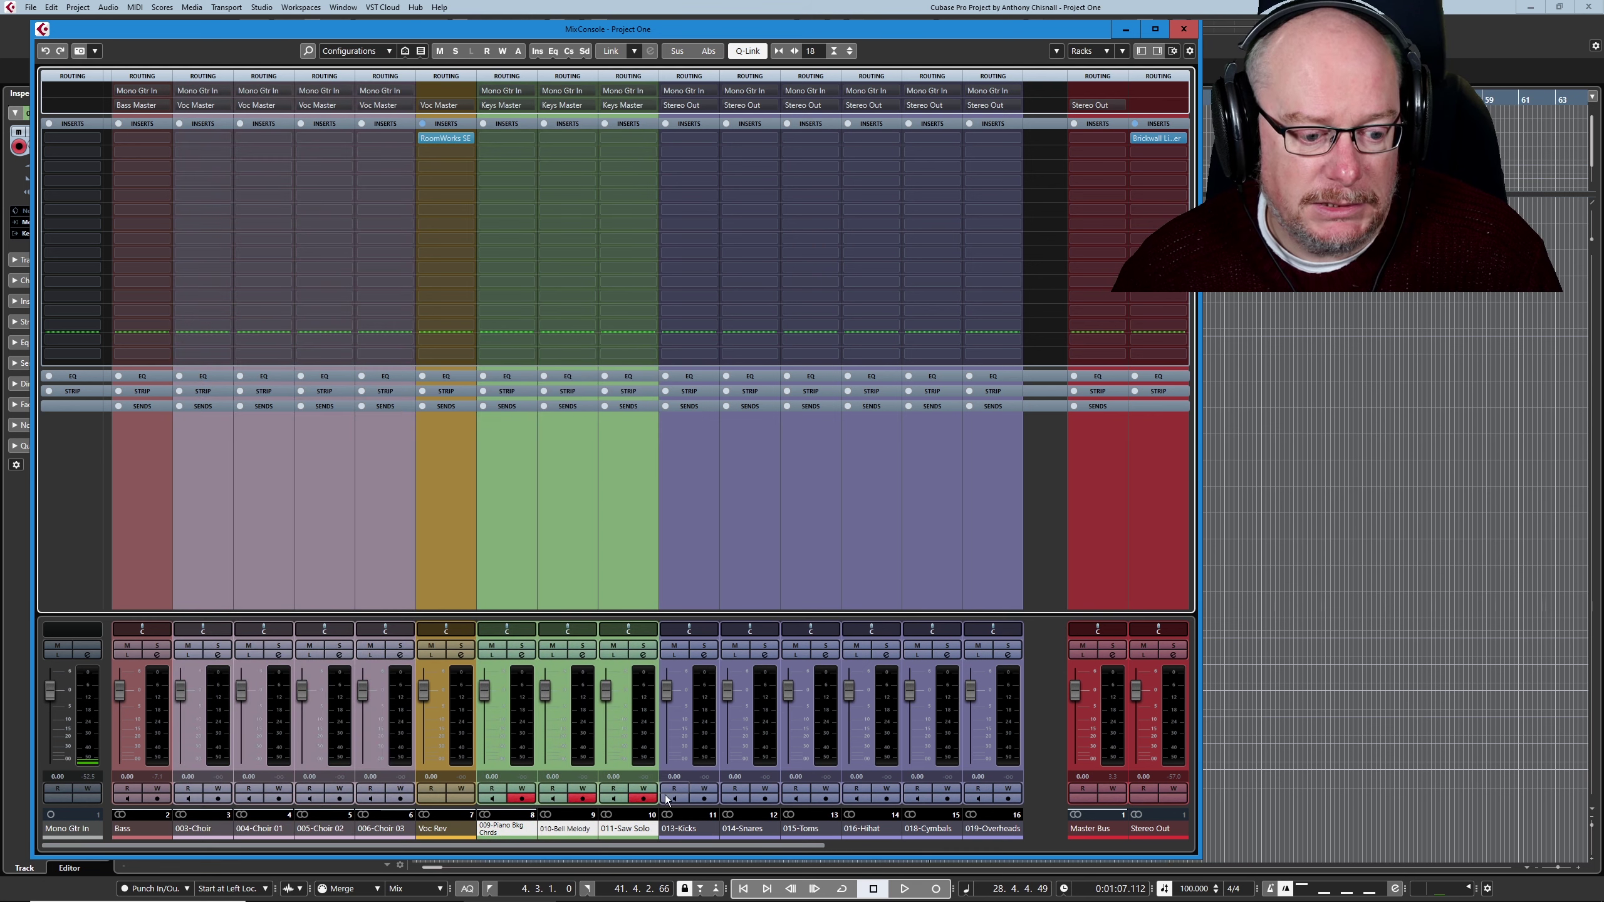
scroll(705, 105, "right", 4)
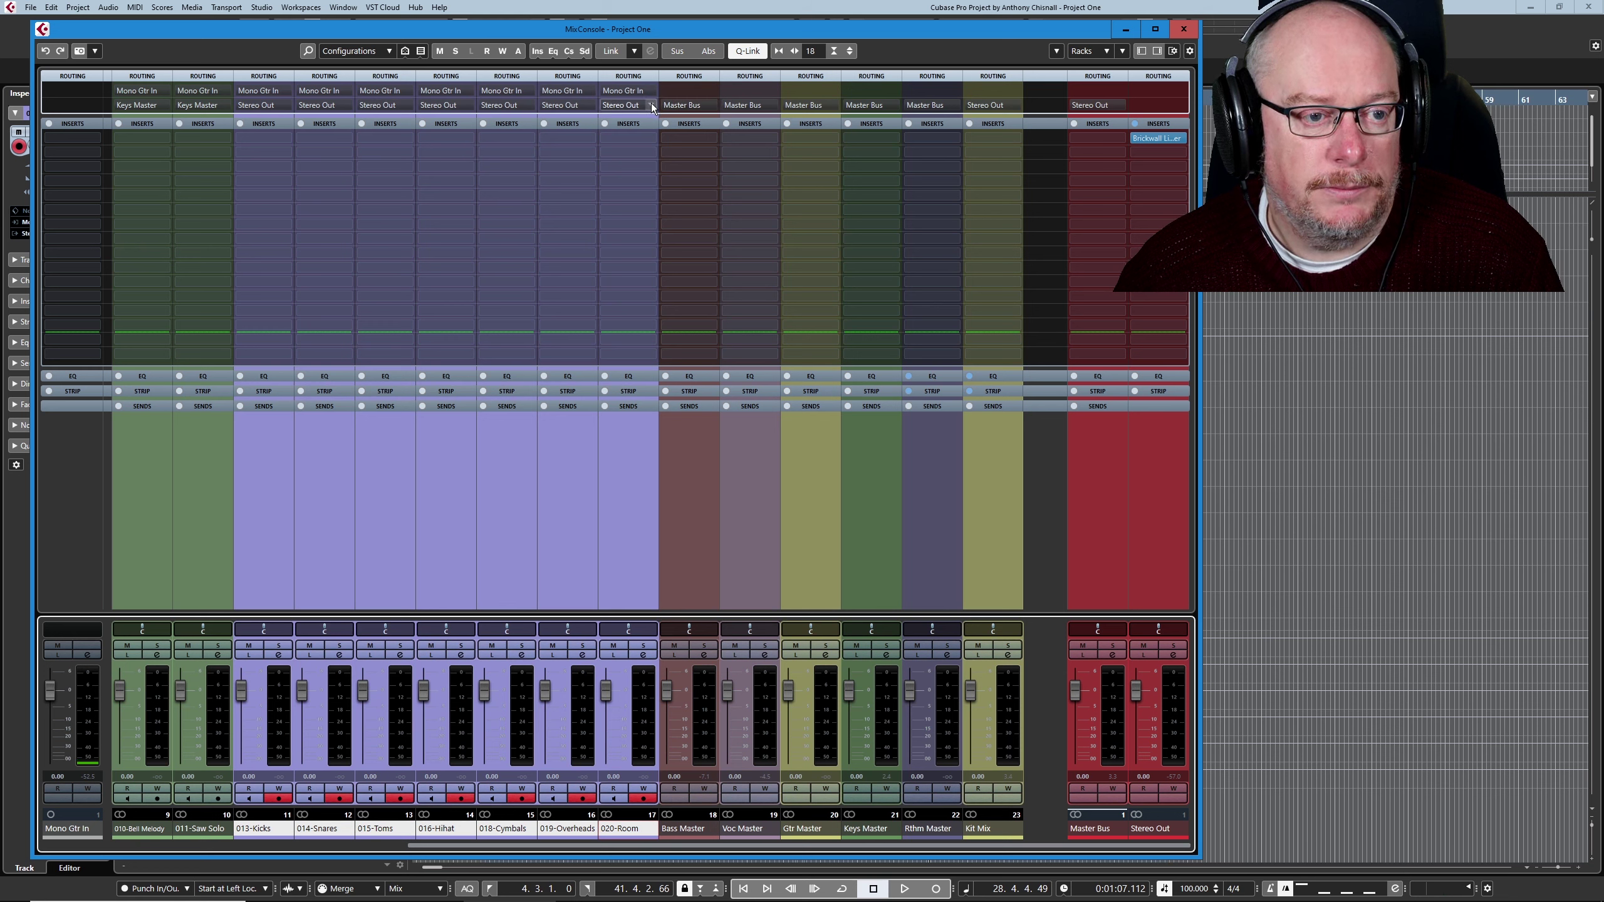
left_click(629, 104)
left_click(661, 247)
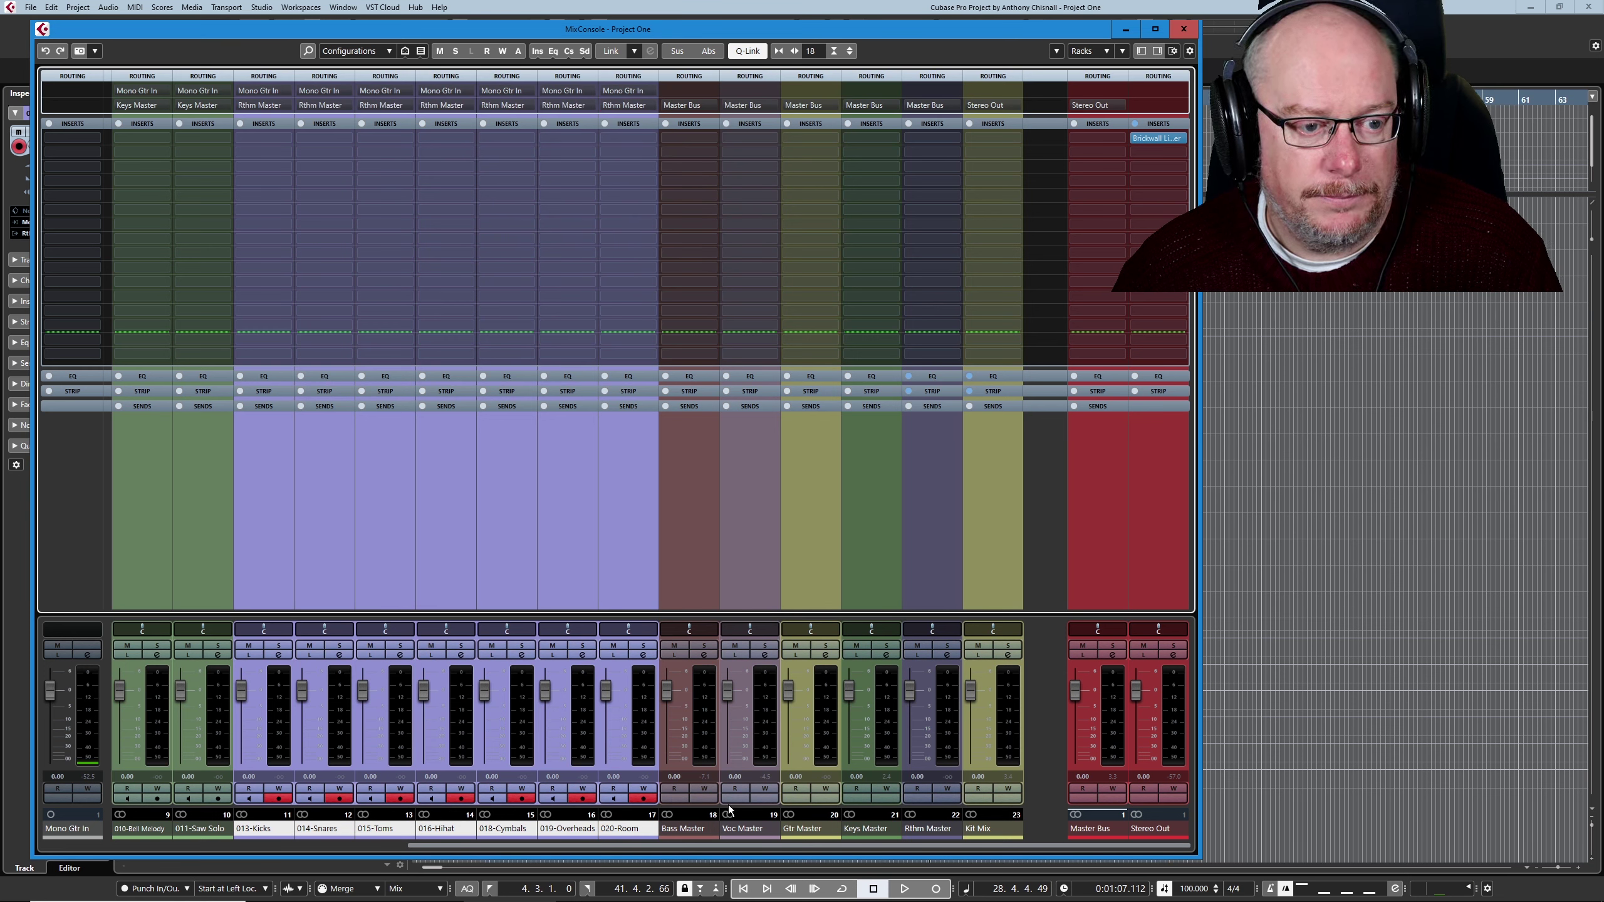
mouse_move(1165, 158)
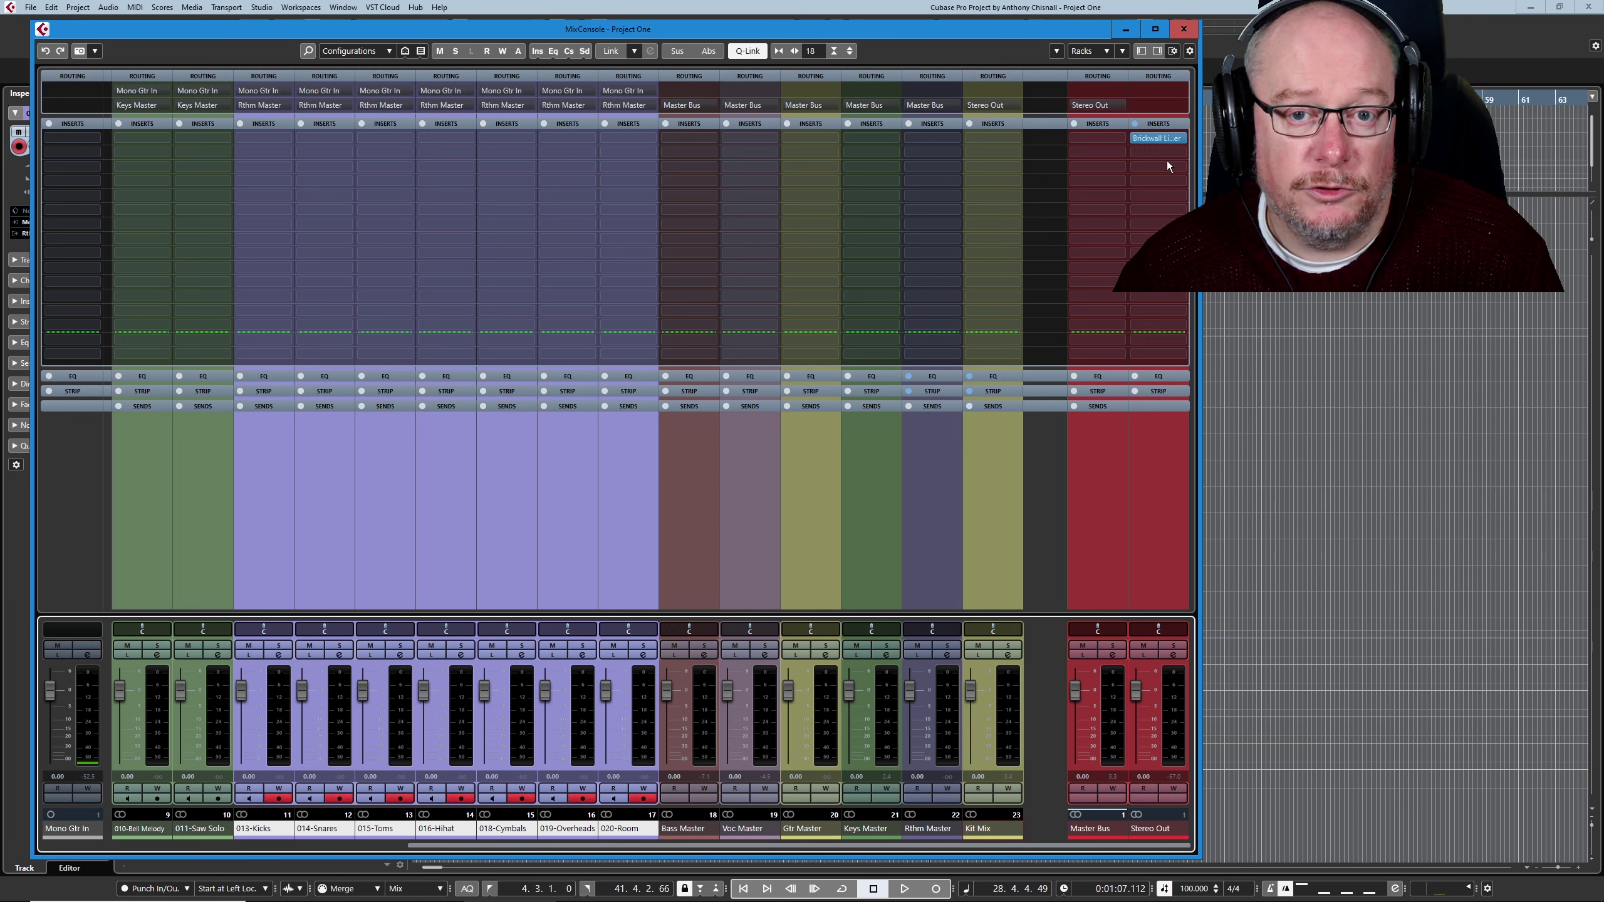
left_click(752, 52)
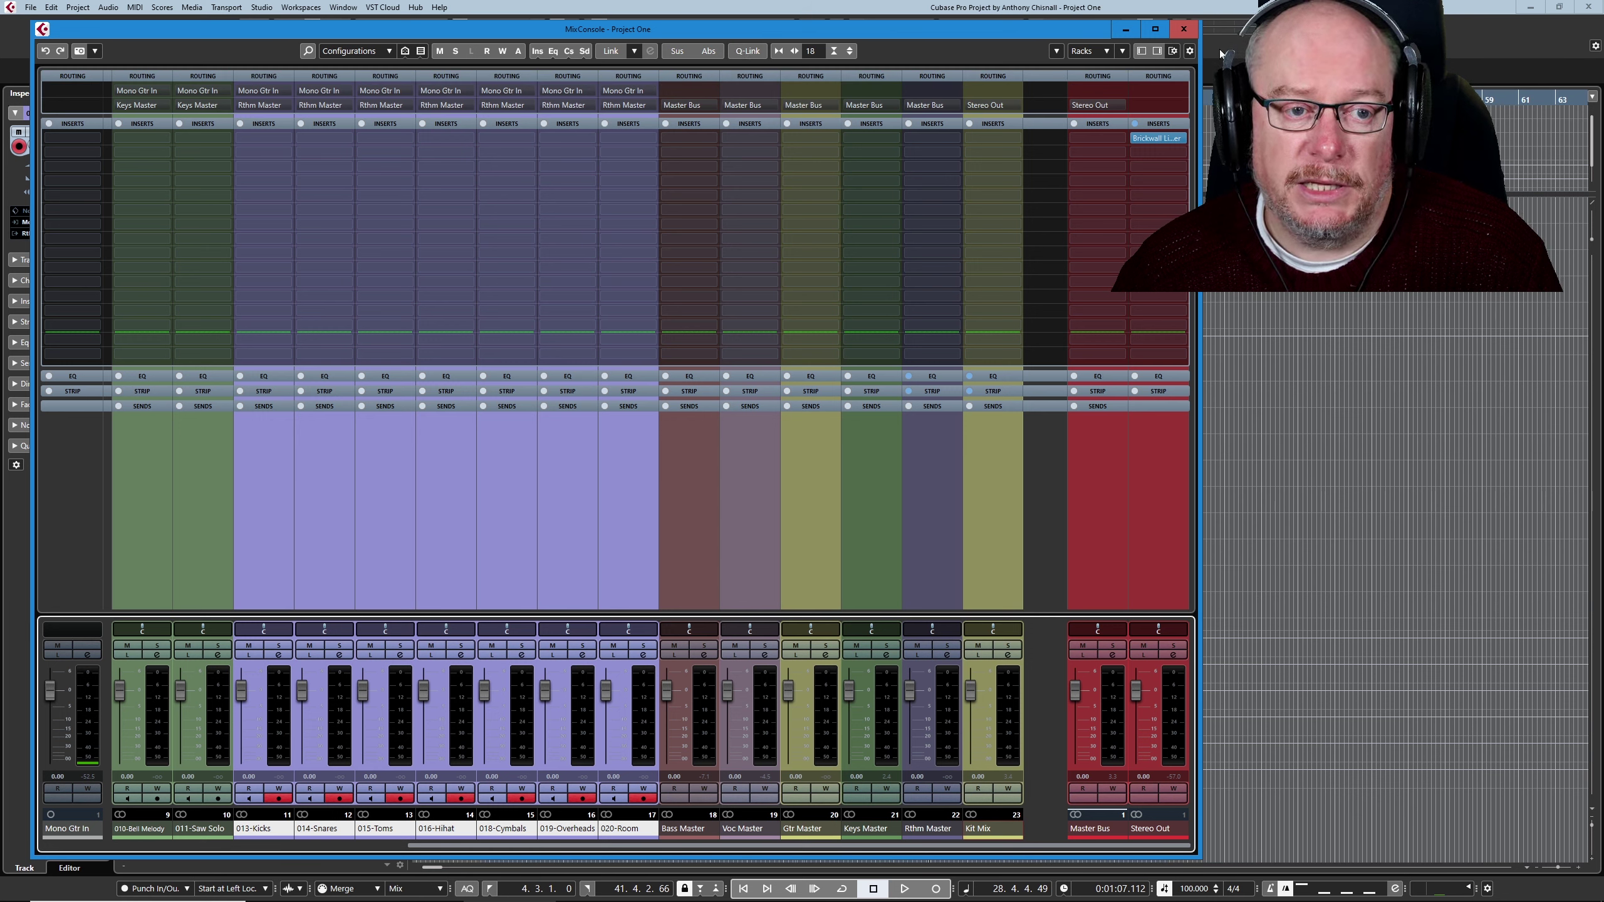
Close the mixer and delete the Kit Mix track.
left_click(1184, 29)
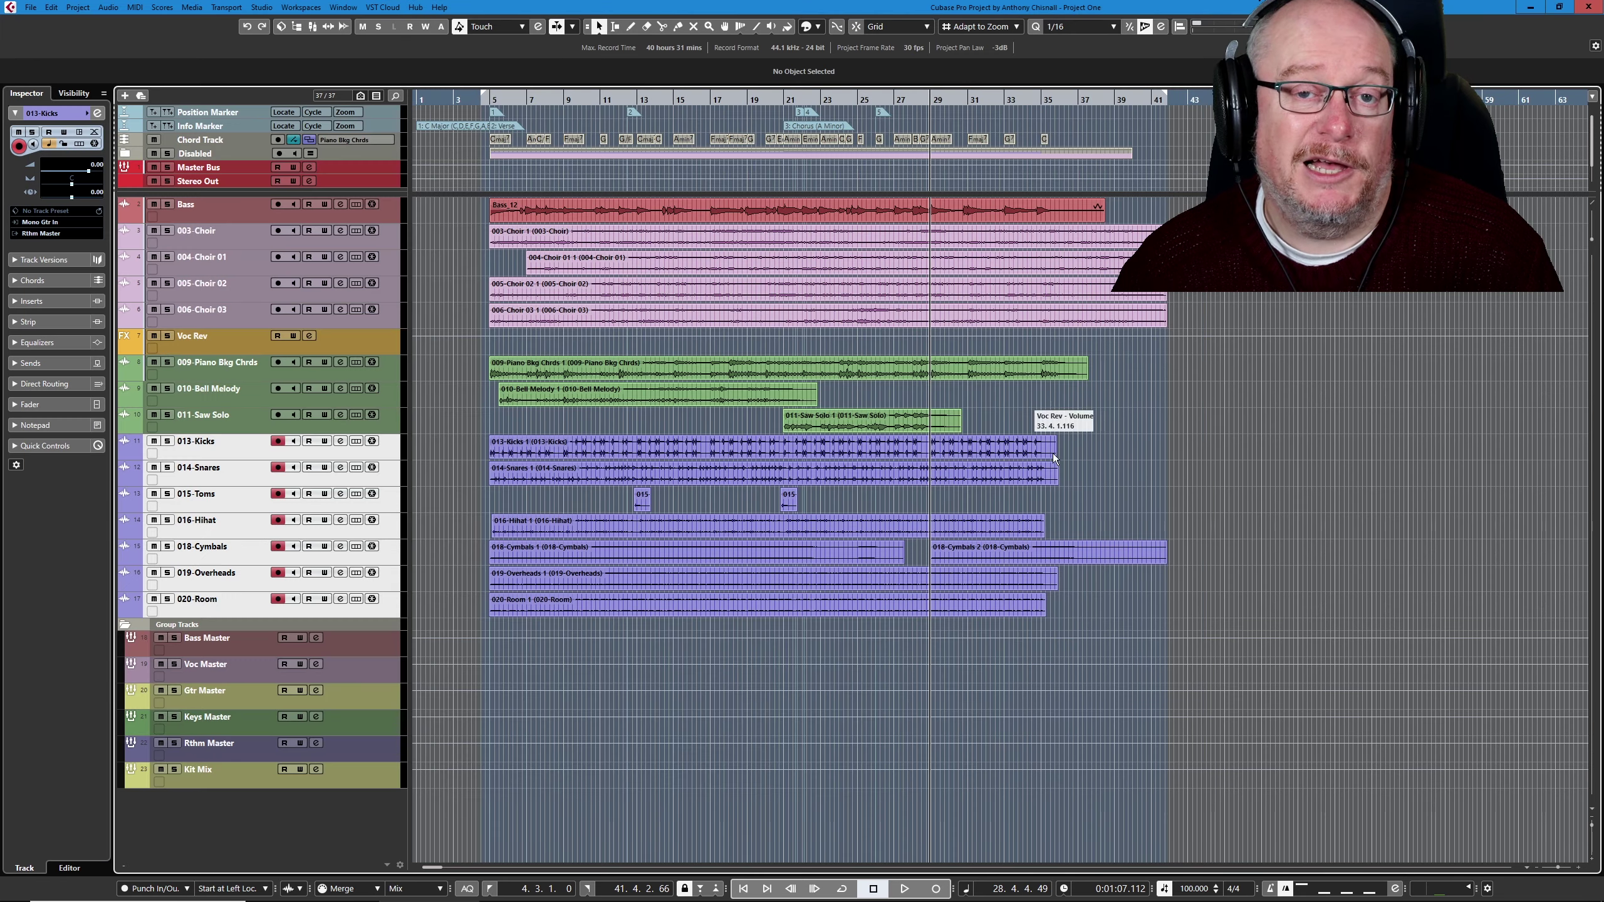
right_click(218, 783)
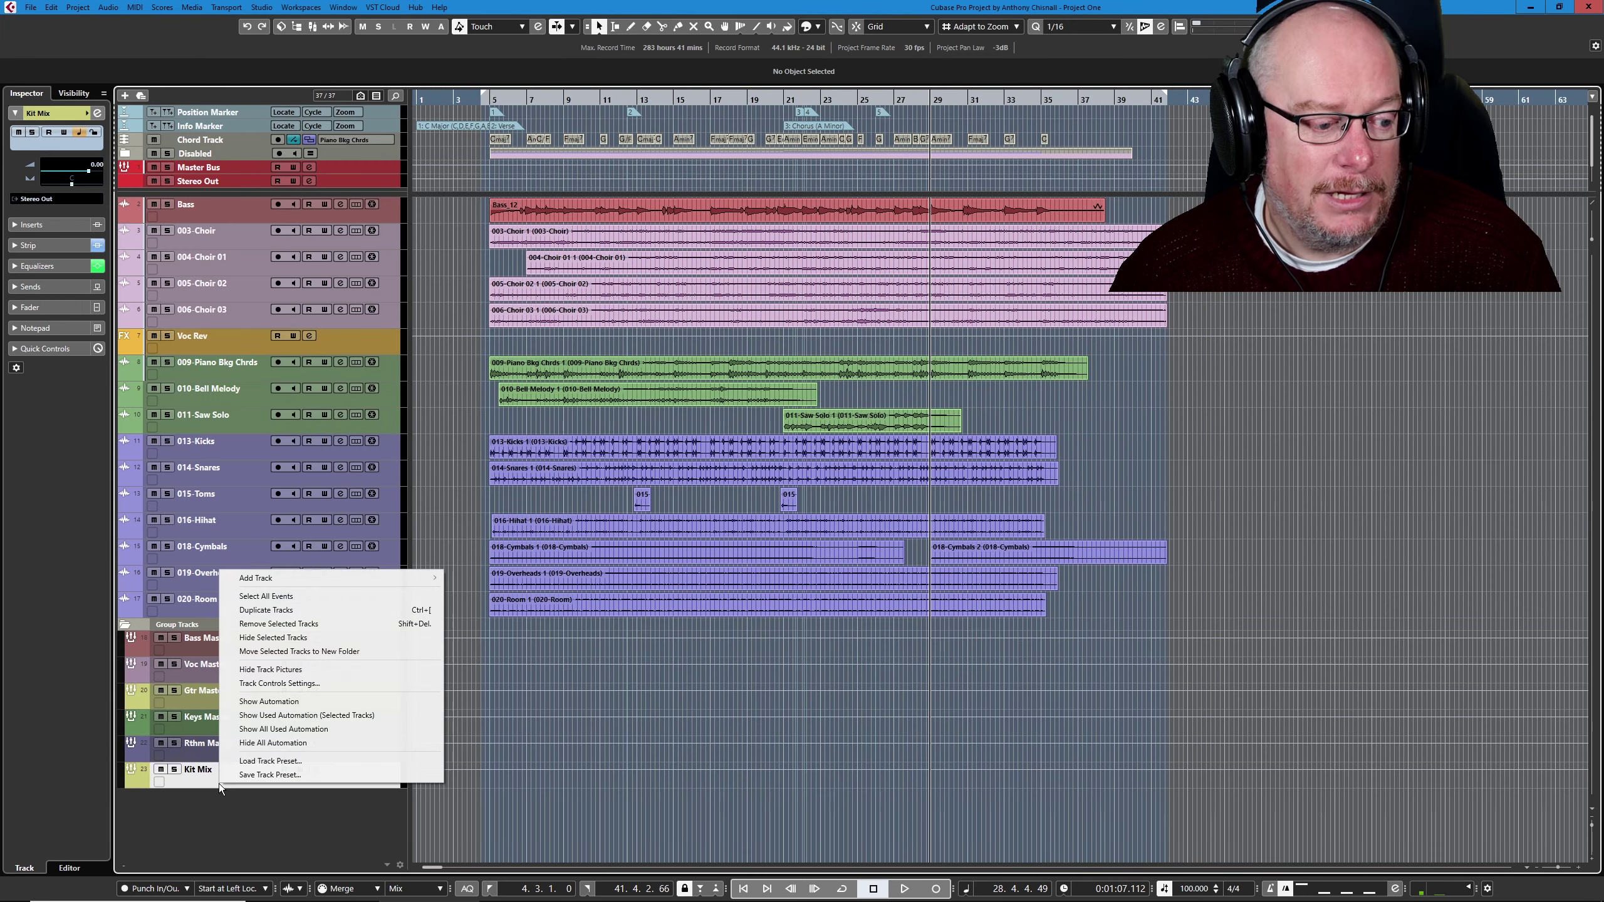
left_click(276, 622)
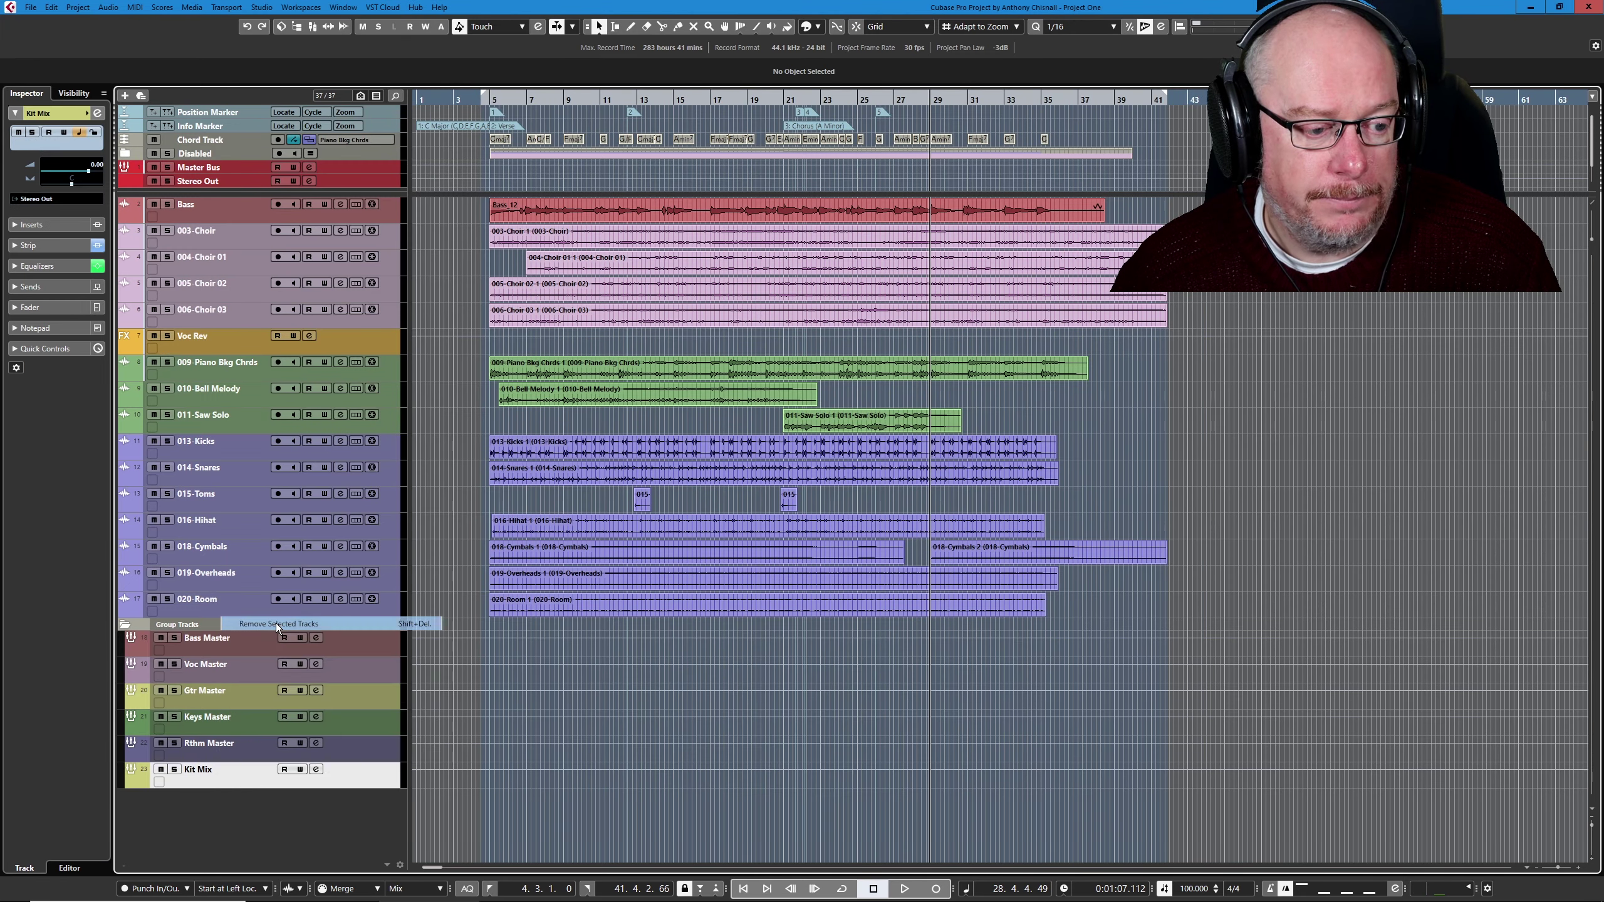
Move the five group tracks out of their folder, delete the empty Group Tracks folder, show the mixer.
left_click(205, 651)
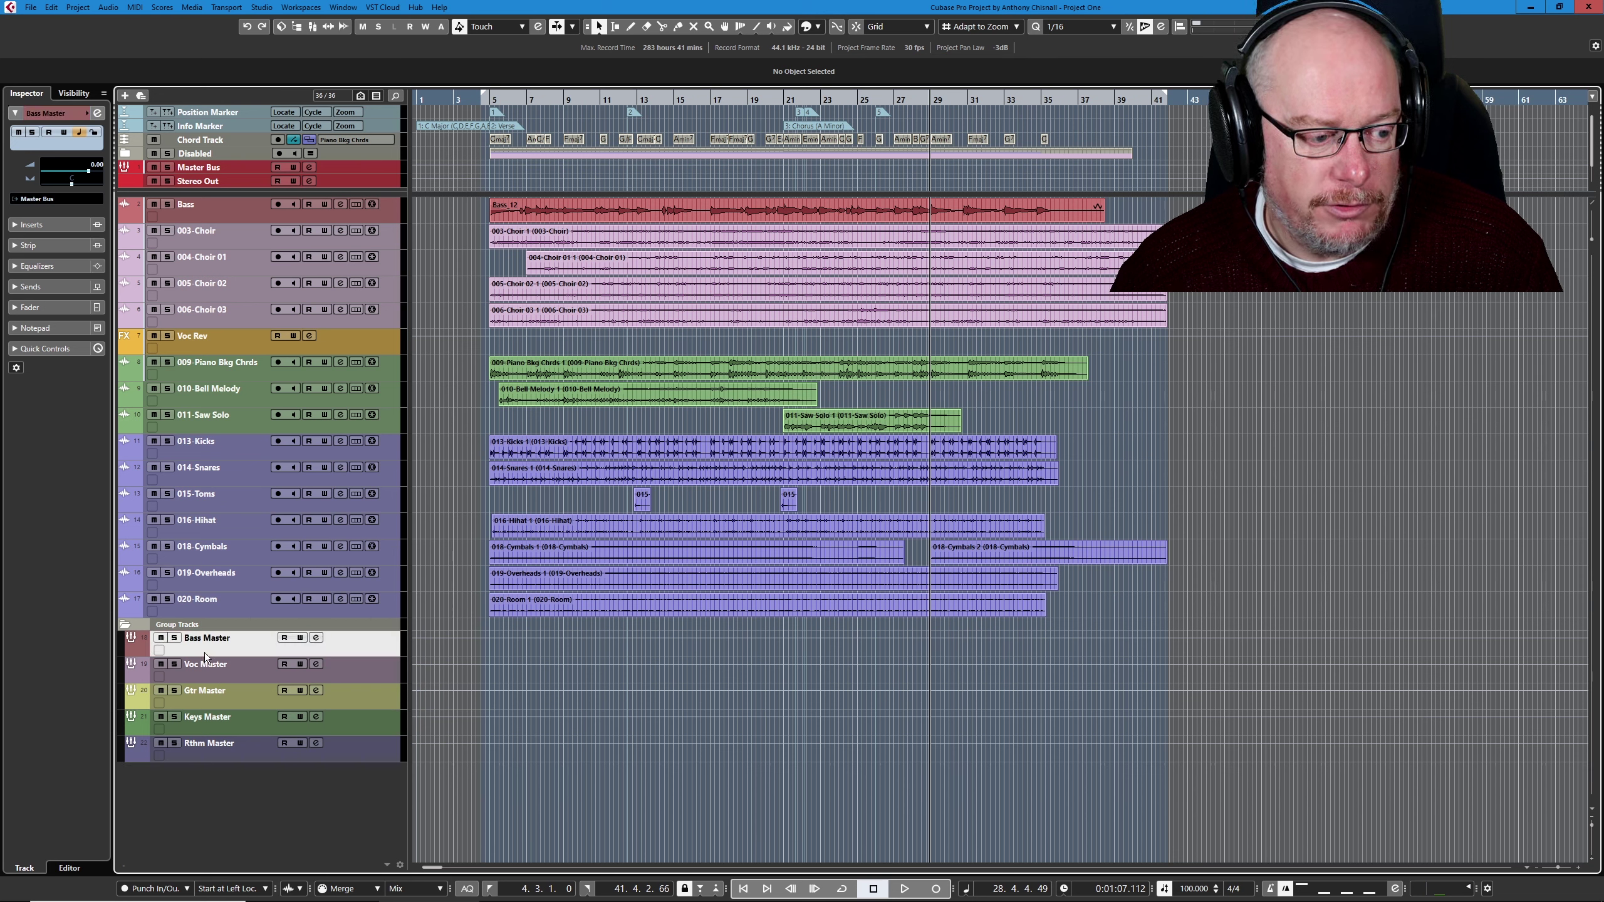
left_click(208, 750, "shift")
left_click_drag(225, 631, 212, 620)
right_click(202, 759)
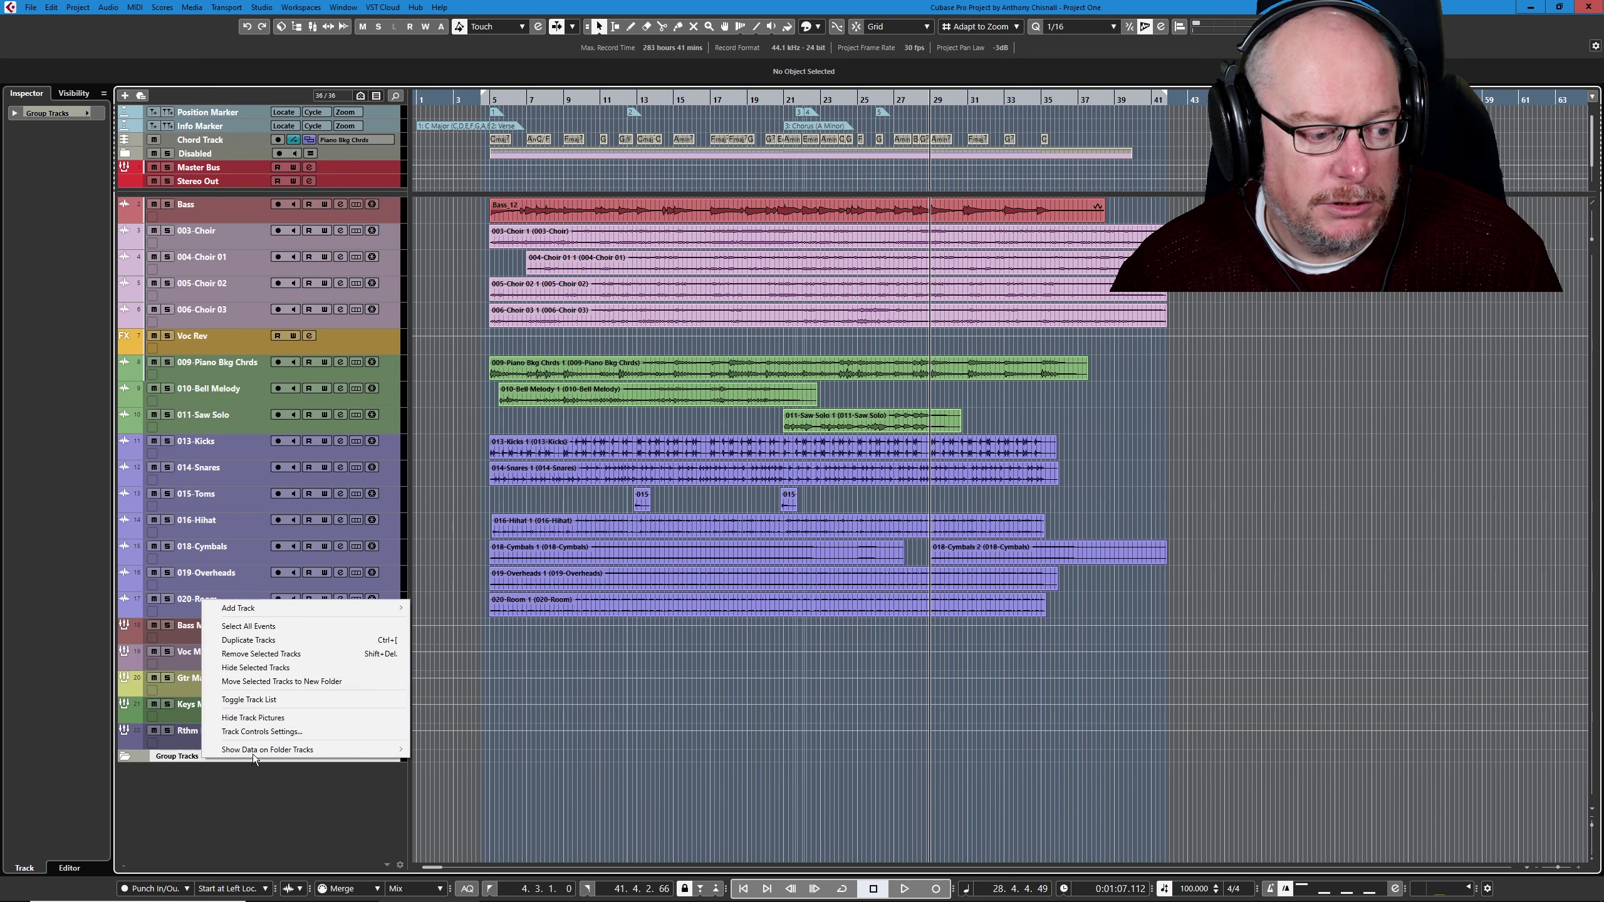
left_click(253, 654)
key("ctrl+alt+e")
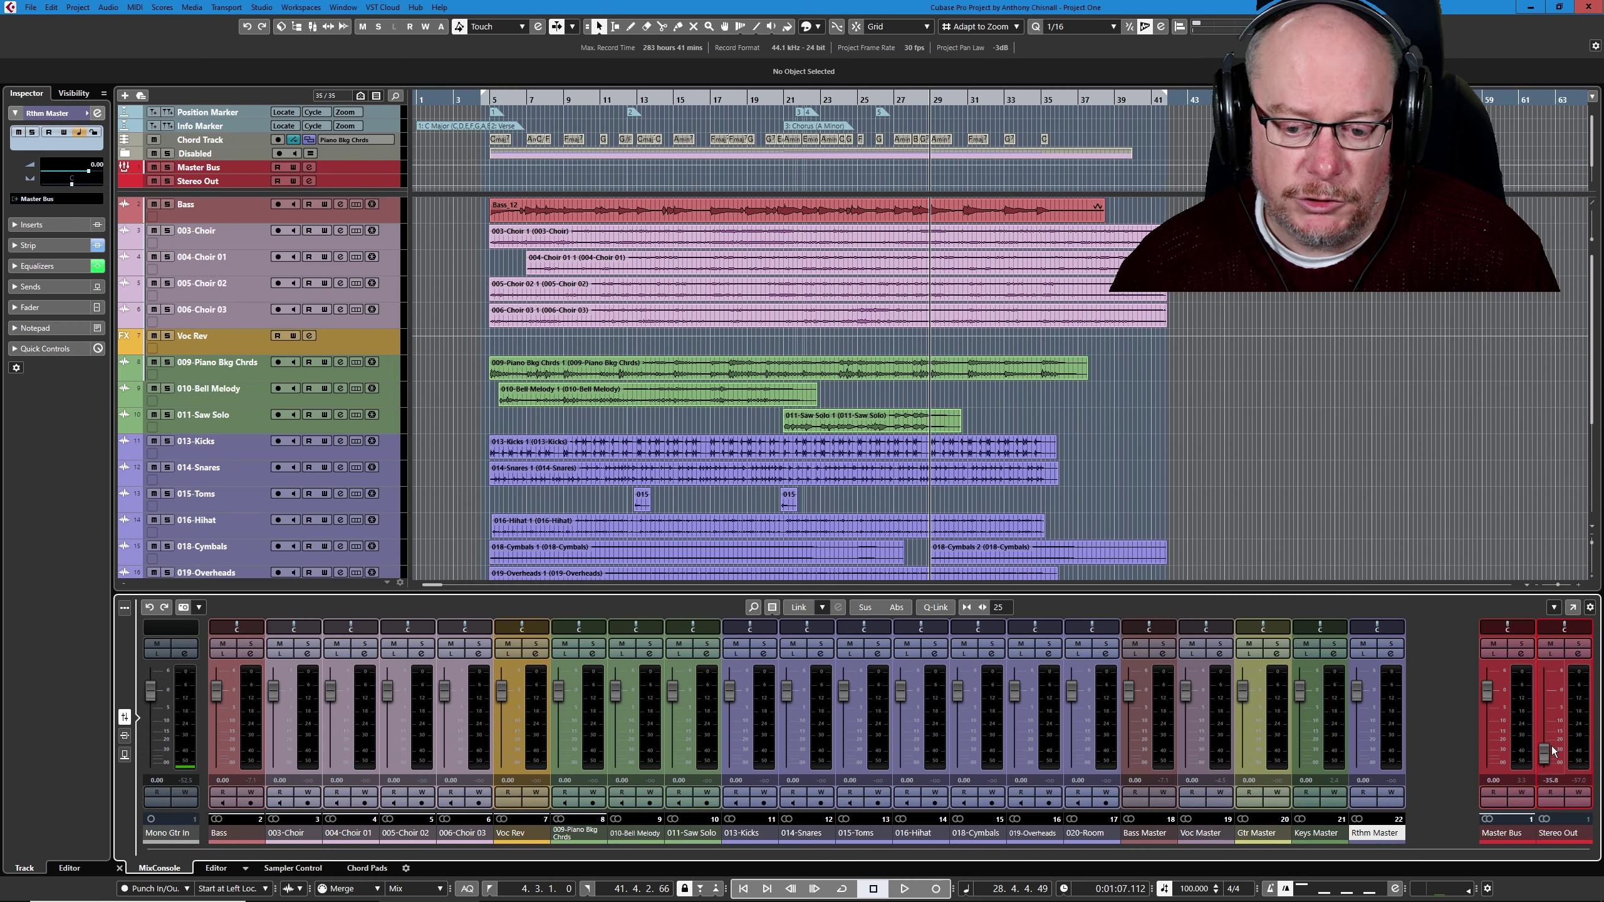
Set Stereo Out to -17.5 dB, Master Bus to -4.14 and Rthm Master to -1.35 while playing from bar 19.
left_click_drag(1546, 687, 1545, 736)
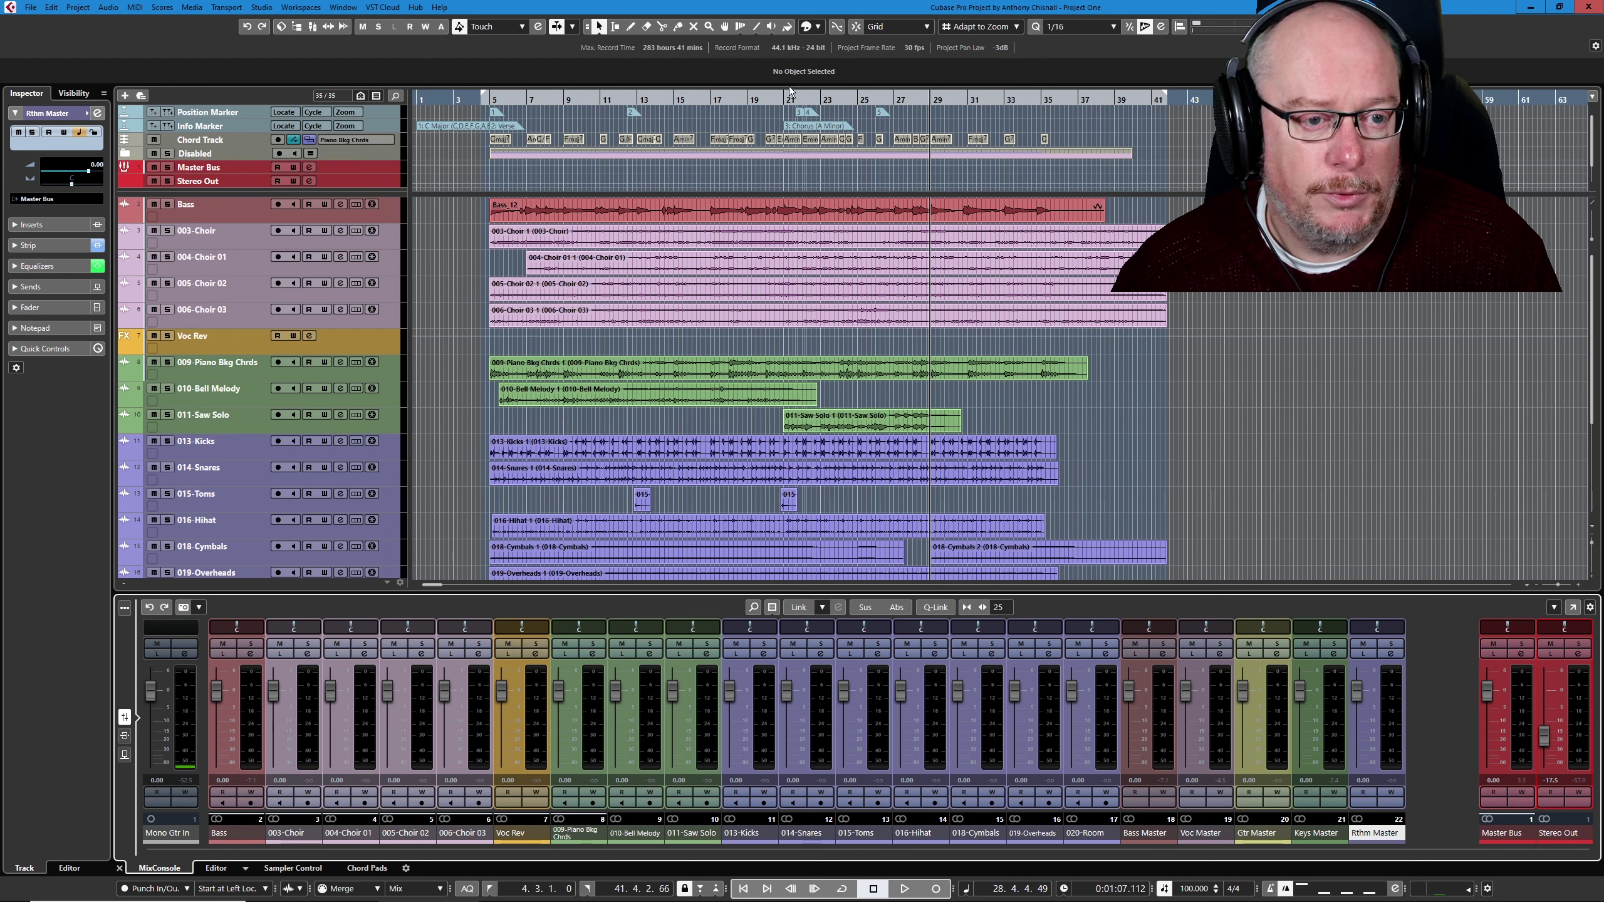
left_click(746, 99)
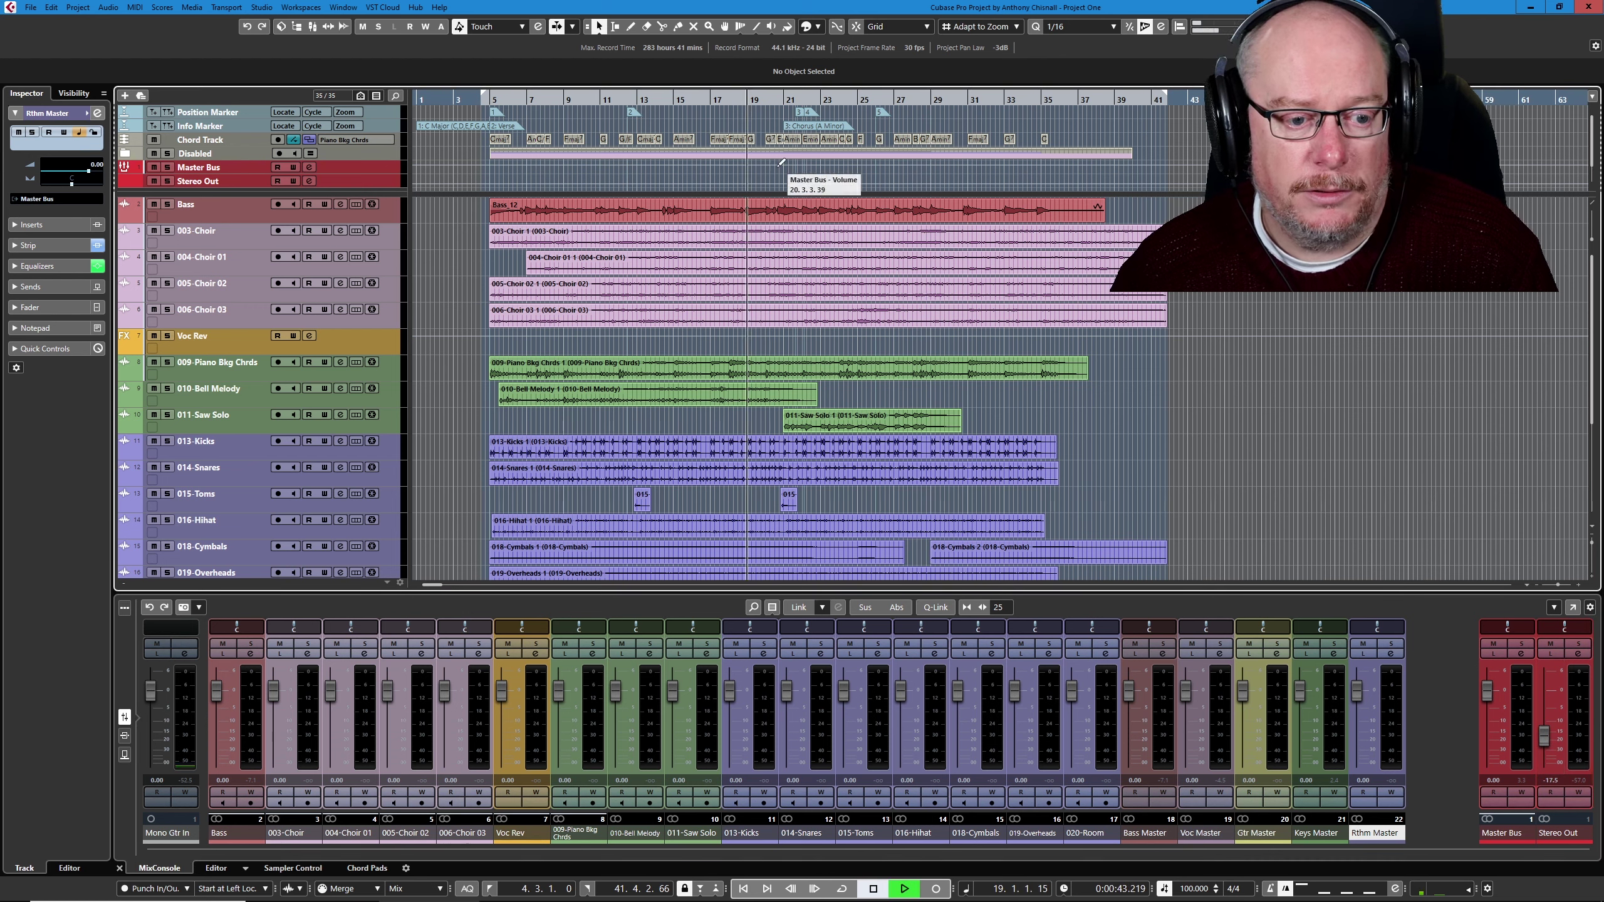
key("space")
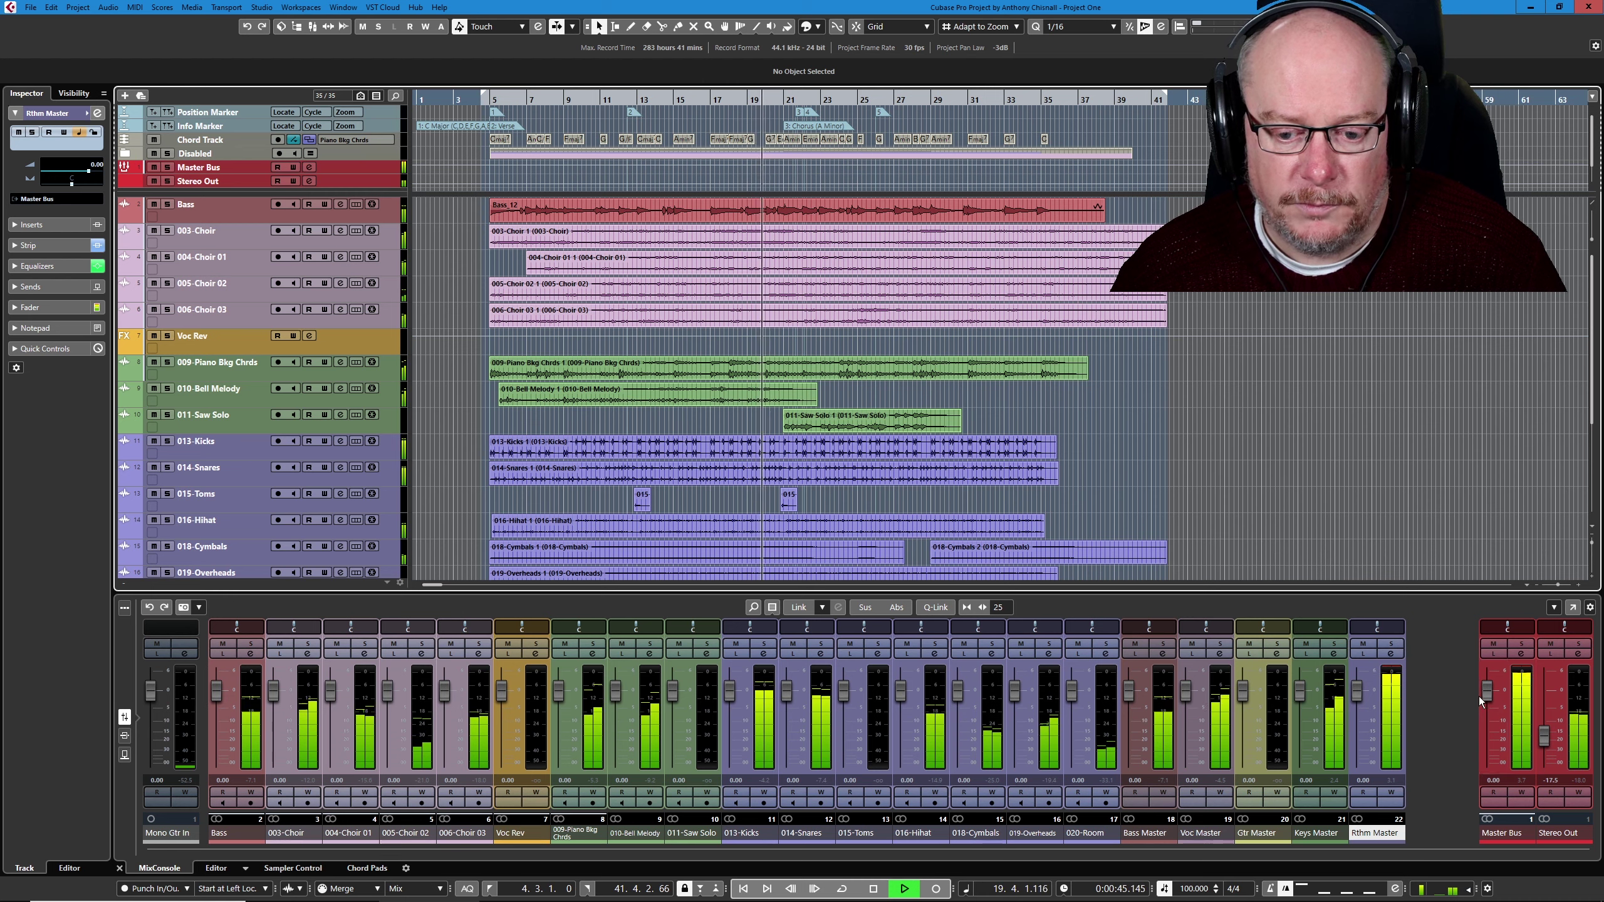
left_click_drag(1489, 698, 1484, 715)
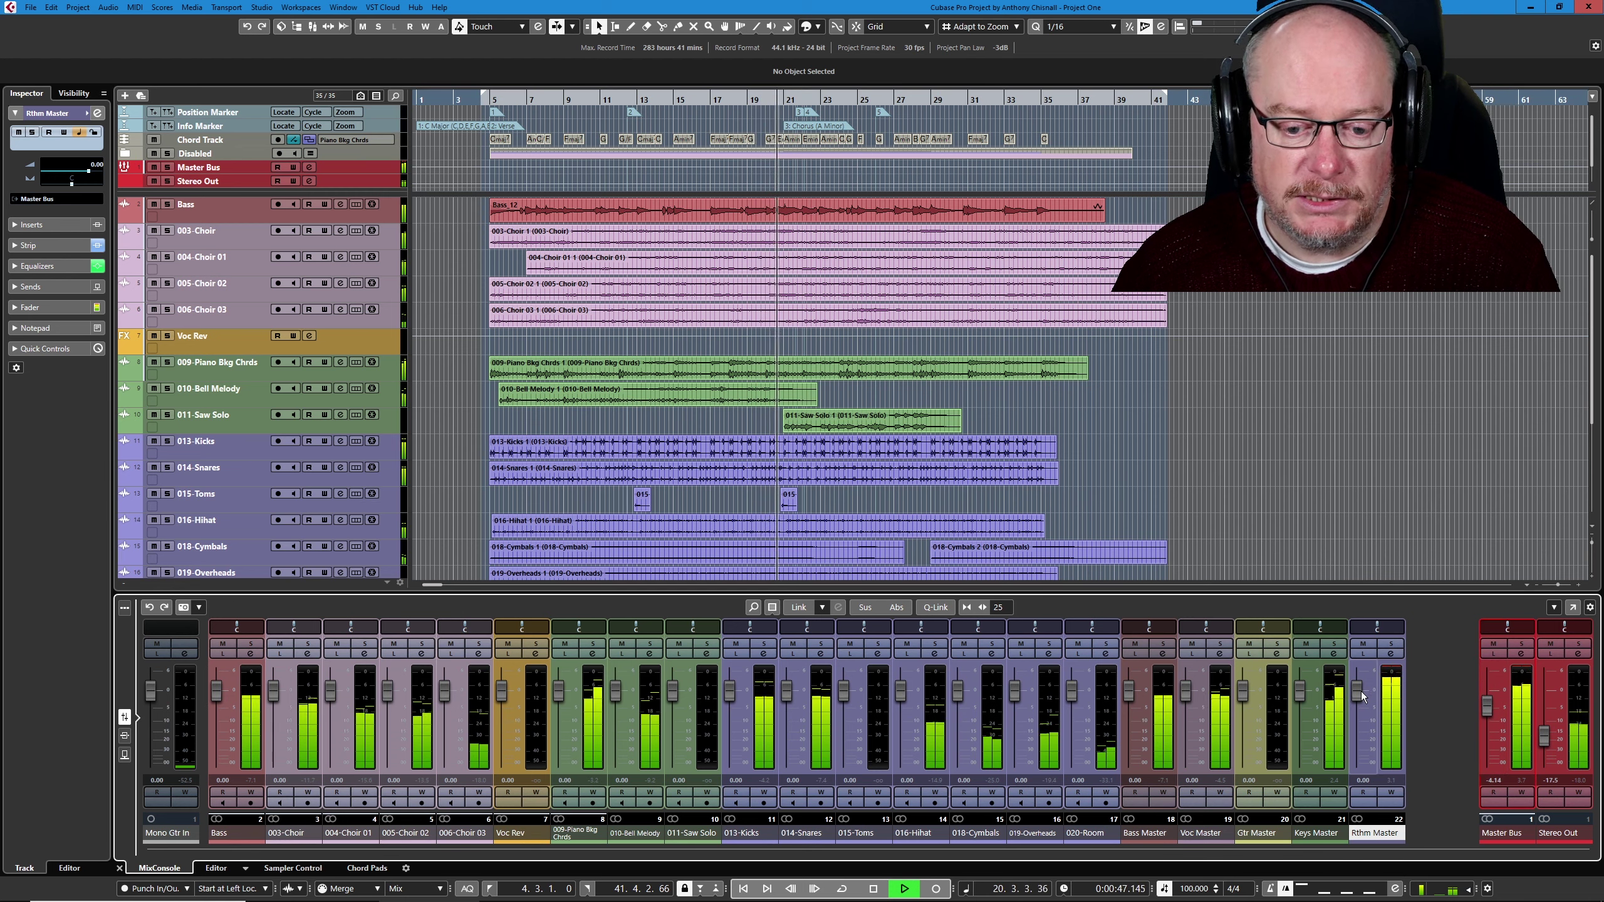
left_click_drag(1359, 692, 1357, 697)
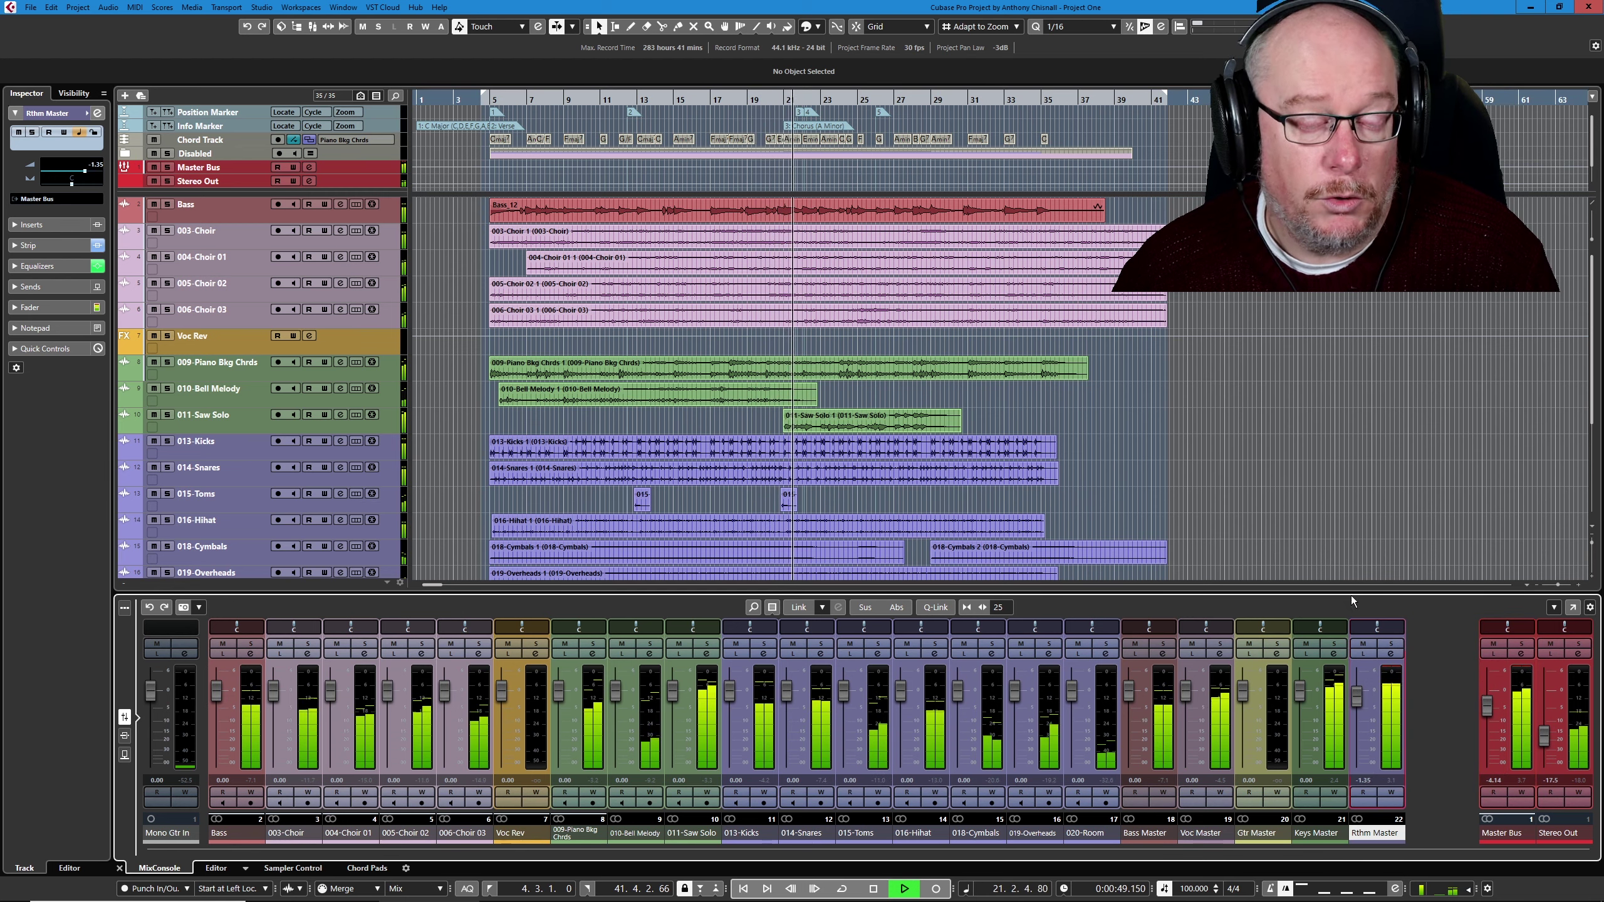
key("space")
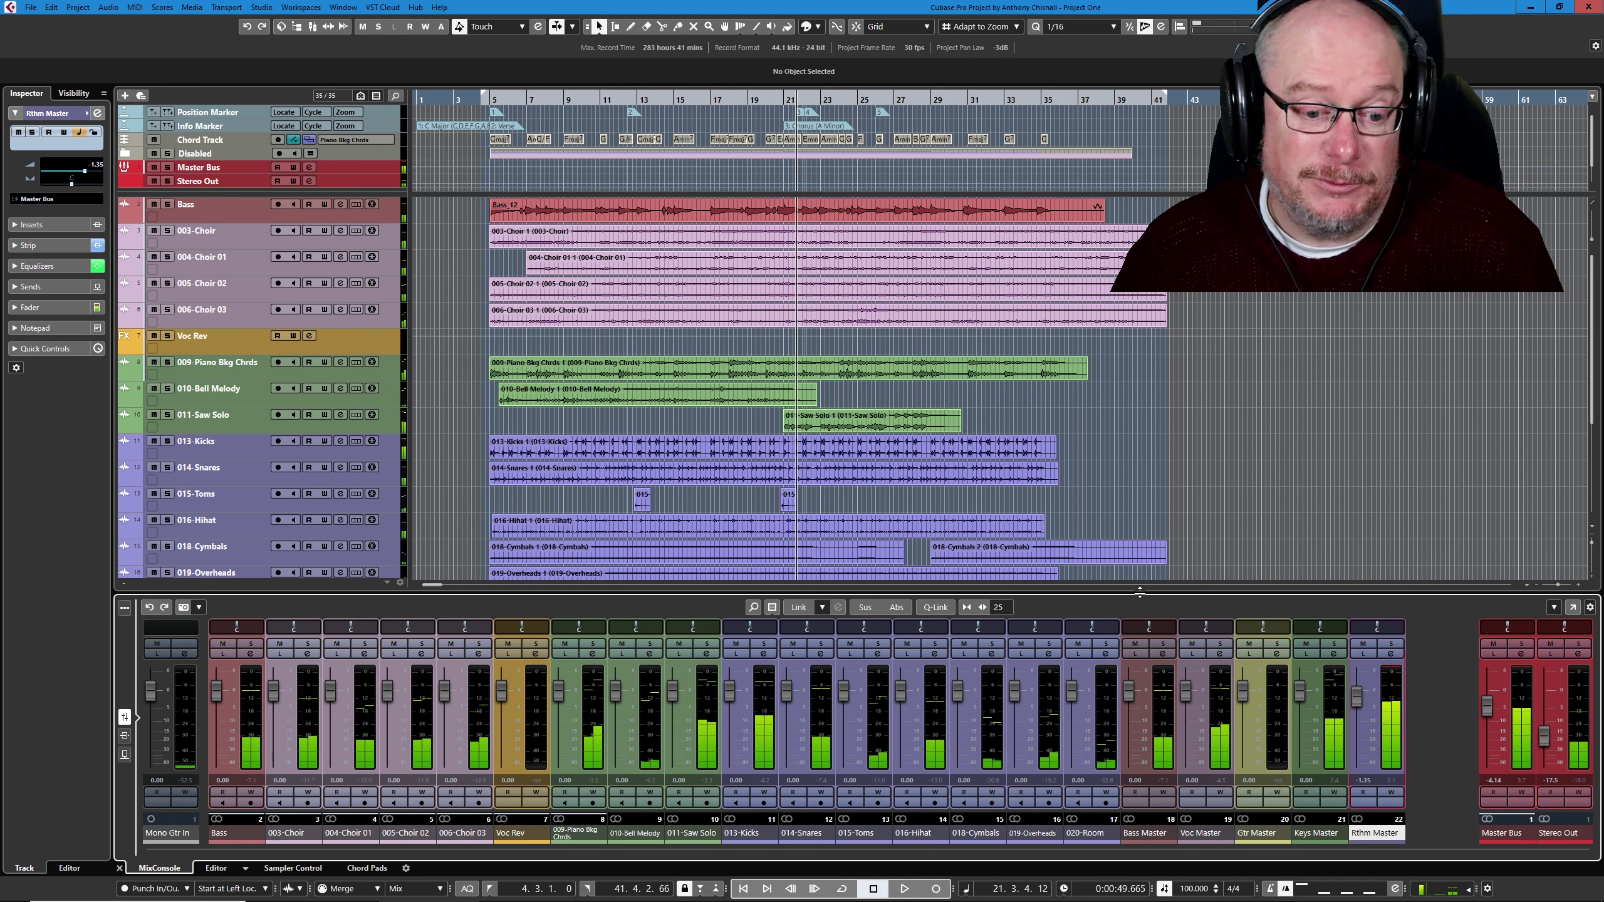